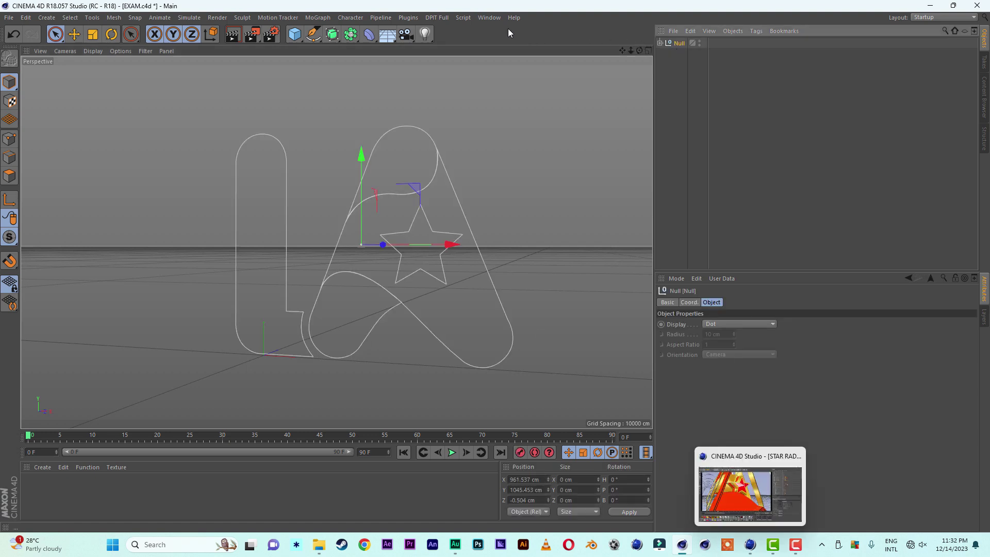
Switch to the STAR RADIAL work.c4d project, scrub its timeline to examine the finished star logo, and return to EXAM.c4d.
{"action": "left_click", "coordinate": [493, 18]}
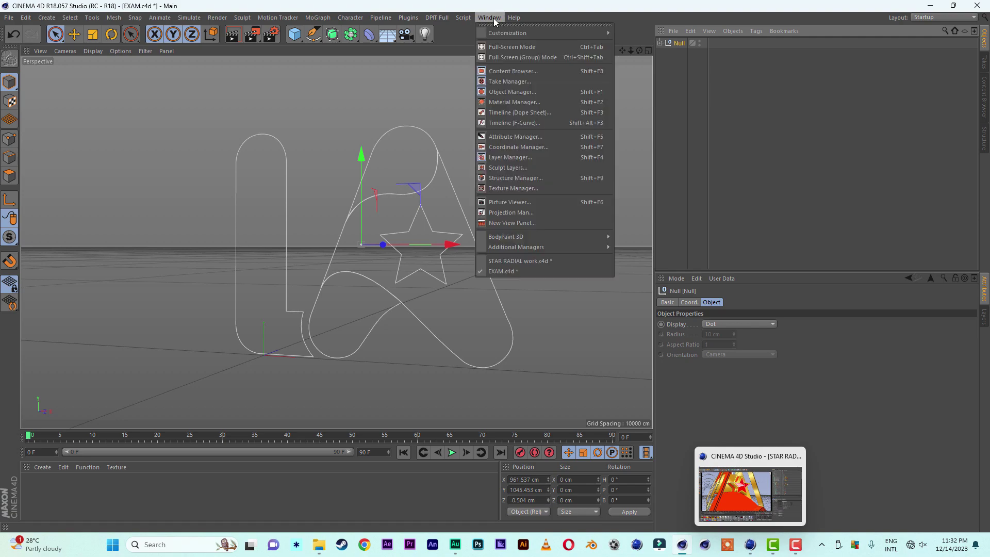
{"action": "left_click", "coordinate": [513, 261]}
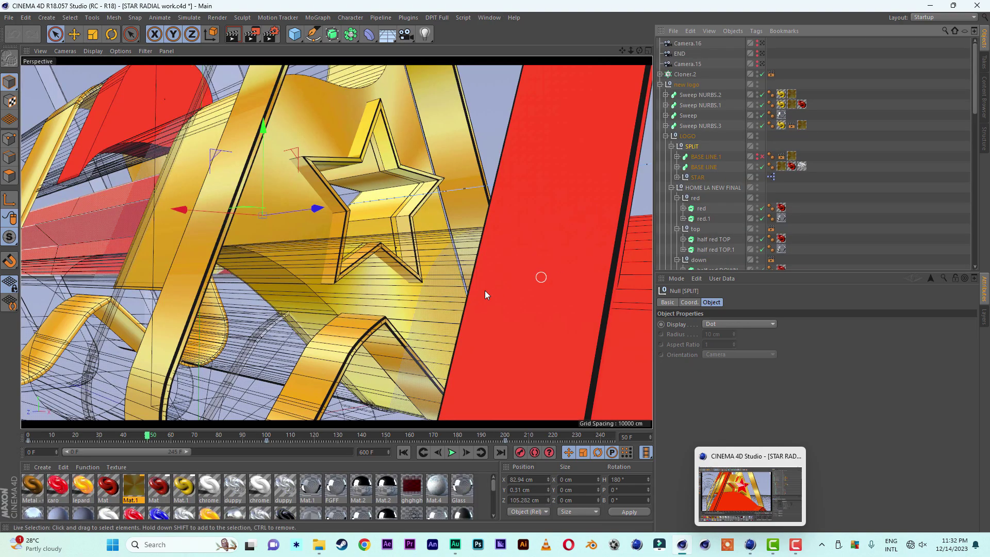
{"action": "left_click", "coordinate": [95, 435]}
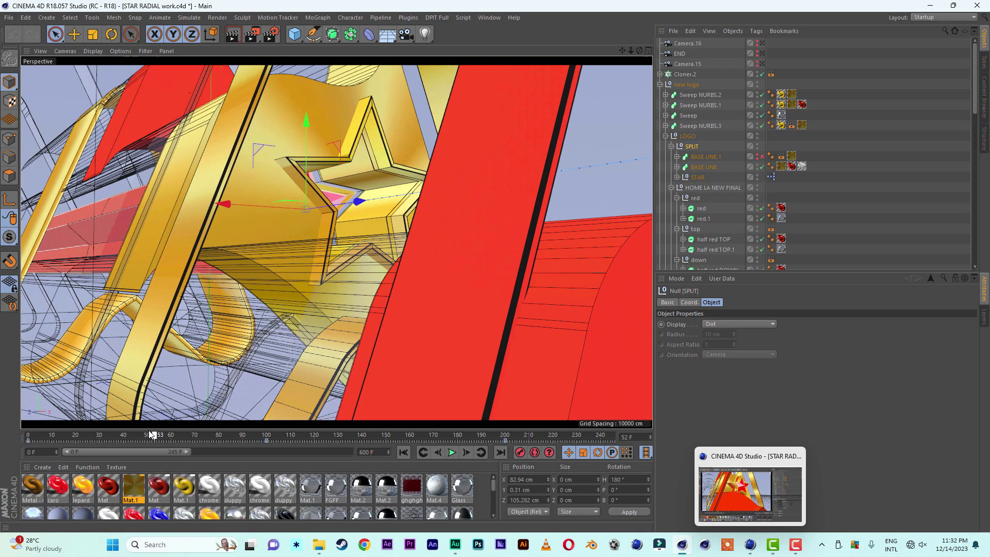
{"action": "left_click_drag", "start_coordinate": [94, 435], "coordinate": [225, 384]}
{"action": "left_click", "coordinate": [488, 17]}
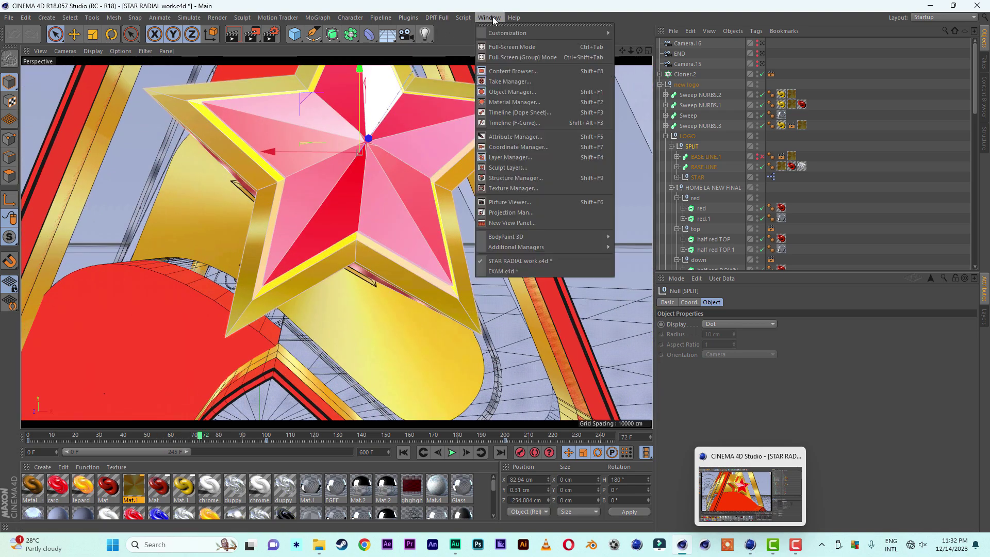
{"action": "left_click", "coordinate": [508, 271]}
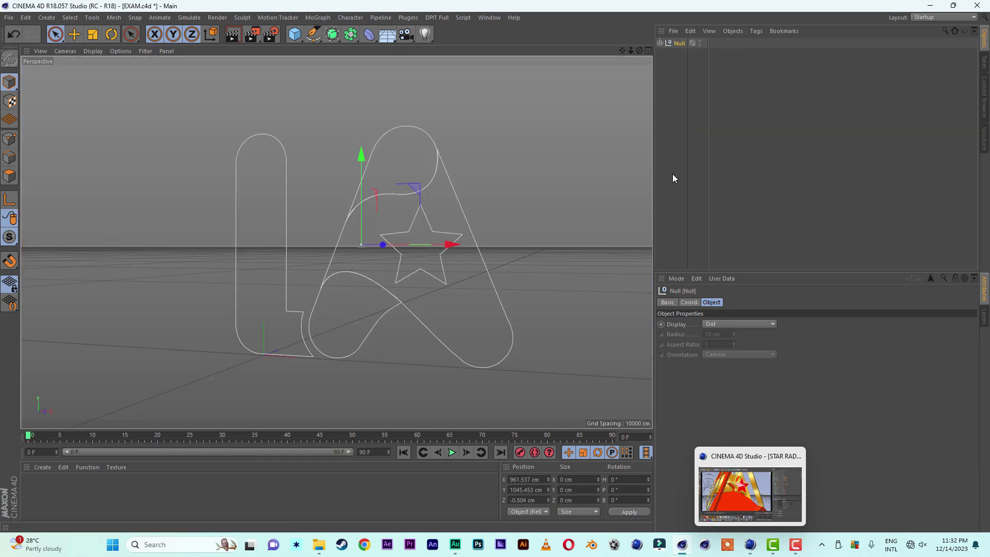
Move Outer Star.1, Path 2.2, Path 2.1 and Path 1 out of the Null and delete the empty Null.
{"action": "left_click", "coordinate": [660, 44]}
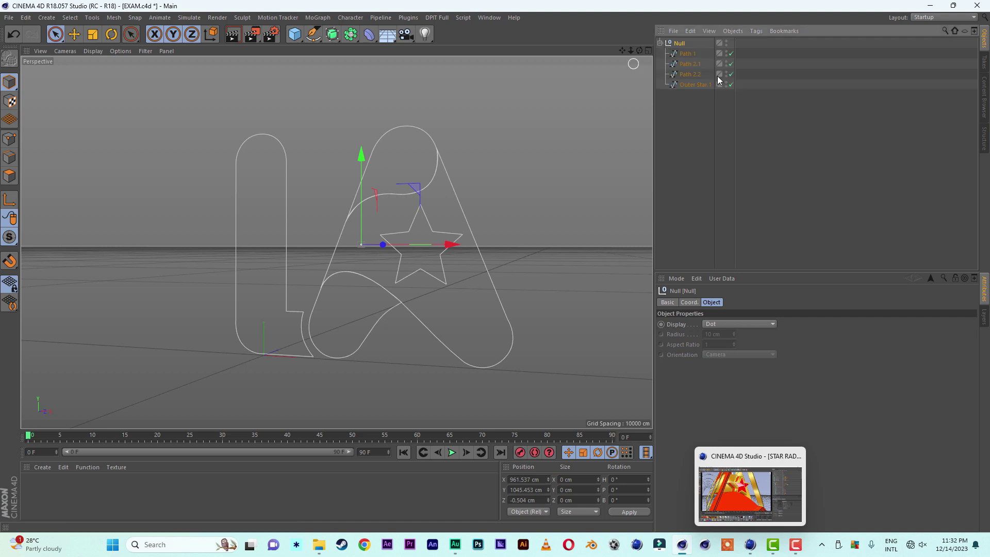
{"action": "left_click_drag", "start_coordinate": [690, 85], "coordinate": [695, 94]}
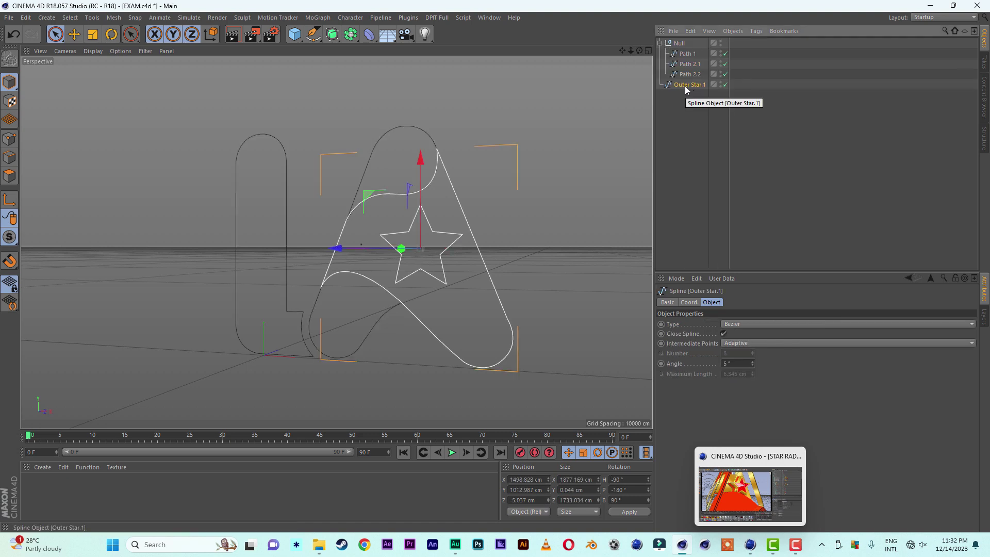
{"action": "left_click_drag", "start_coordinate": [689, 74], "coordinate": [693, 142]}
{"action": "left_click_drag", "start_coordinate": [693, 65], "coordinate": [696, 155]}
{"action": "left_click_drag", "start_coordinate": [687, 55], "coordinate": [684, 139]}
{"action": "left_click", "coordinate": [679, 43]}
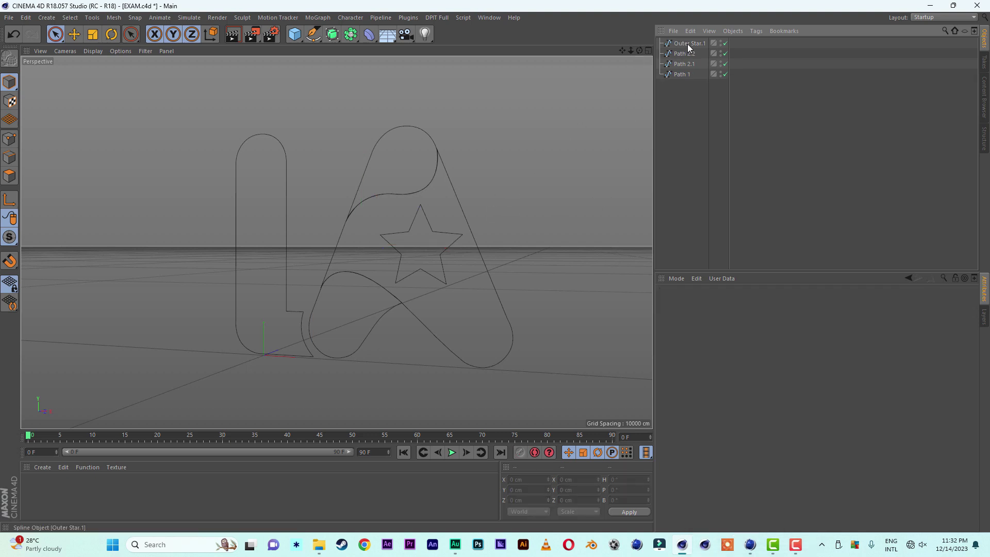
{"action": "key", "text": "Delete"}
Add an Extrude object and nest the L-shaped Path 1 spline inside it.
{"action": "left_click_drag", "start_coordinate": [639, 50], "coordinate": [652, 71]}
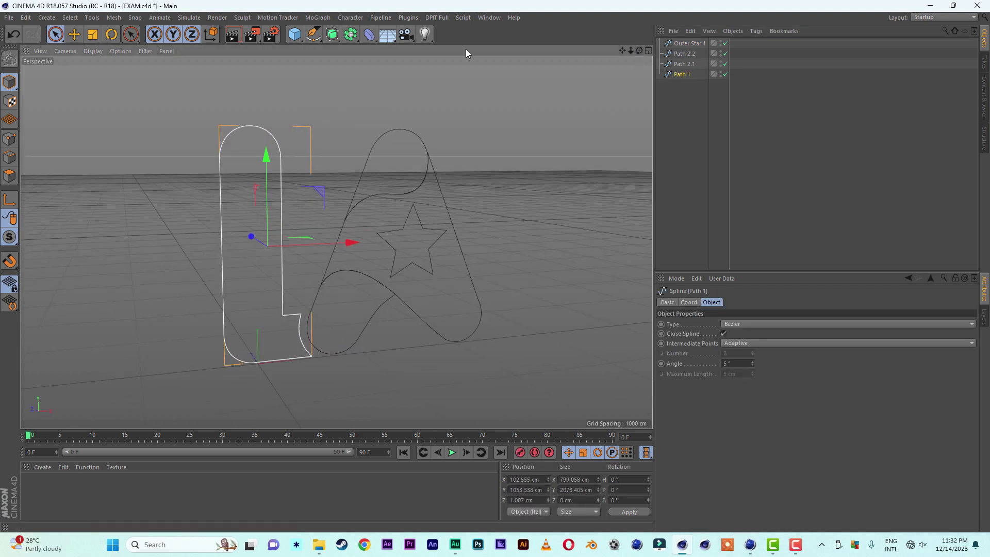
{"action": "left_click", "coordinate": [339, 39]}
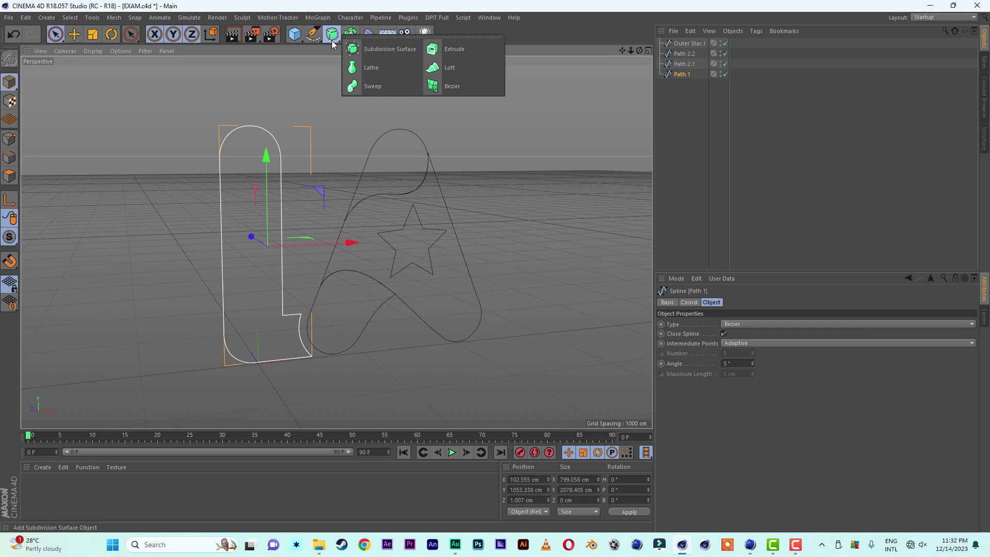
{"action": "left_click", "coordinate": [470, 46]}
{"action": "left_click_drag", "start_coordinate": [683, 85], "coordinate": [686, 45]}
{"action": "left_click", "coordinate": [684, 43]}
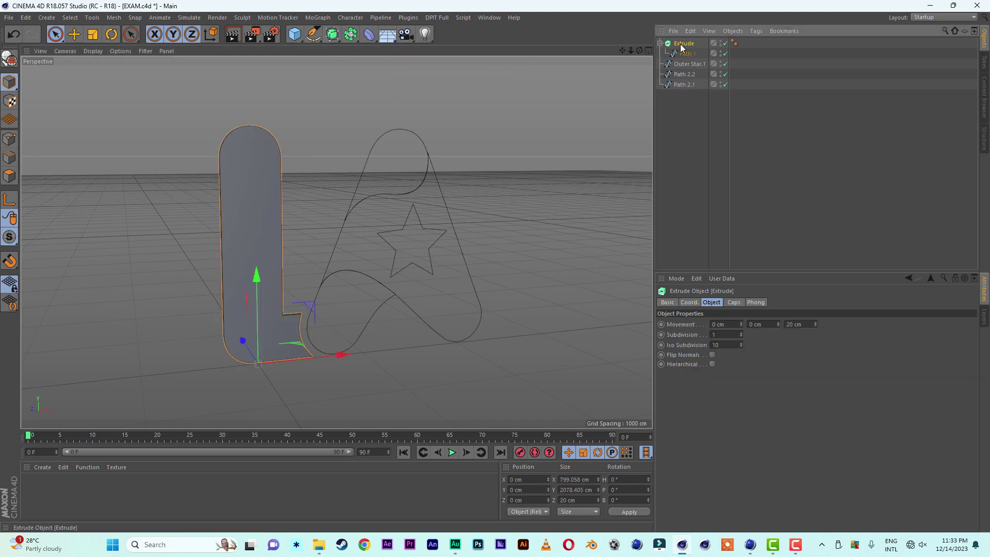
Set the Z movement of the L-shape's extrusion to 100 cm.
{"action": "left_click_drag", "start_coordinate": [363, 246], "coordinate": [455, 220], "text": "alt"}
{"action": "left_click", "coordinate": [789, 324]}
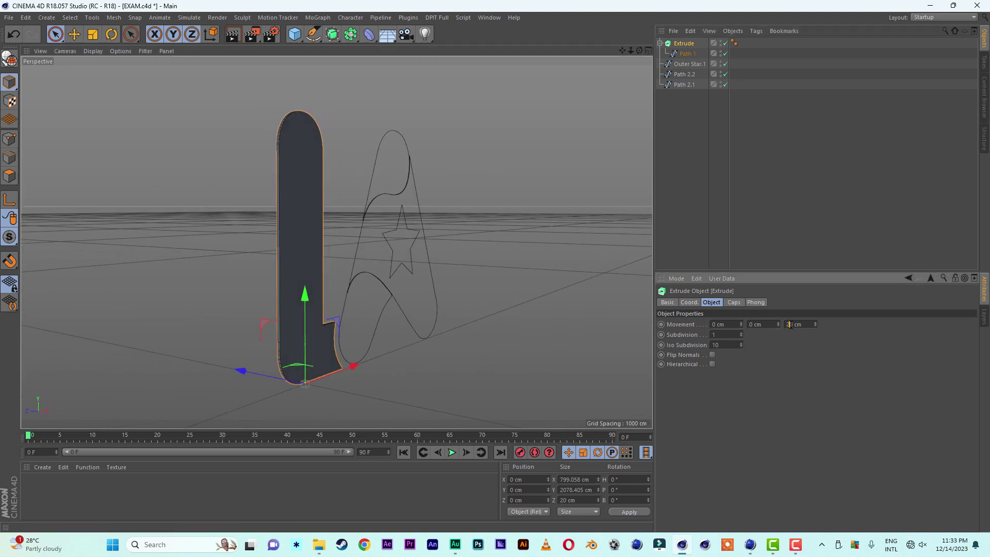
{"action": "type", "text": "6"}
{"action": "key", "text": "Return"}
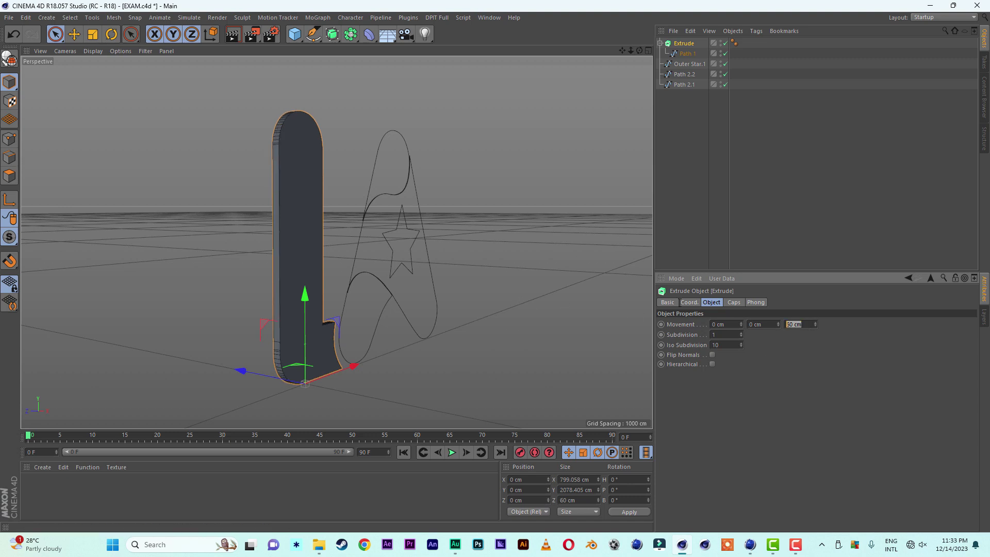
{"action": "key", "text": "Return"}
{"action": "left_click_drag", "start_coordinate": [304, 262], "coordinate": [237, 273], "text": "alt"}
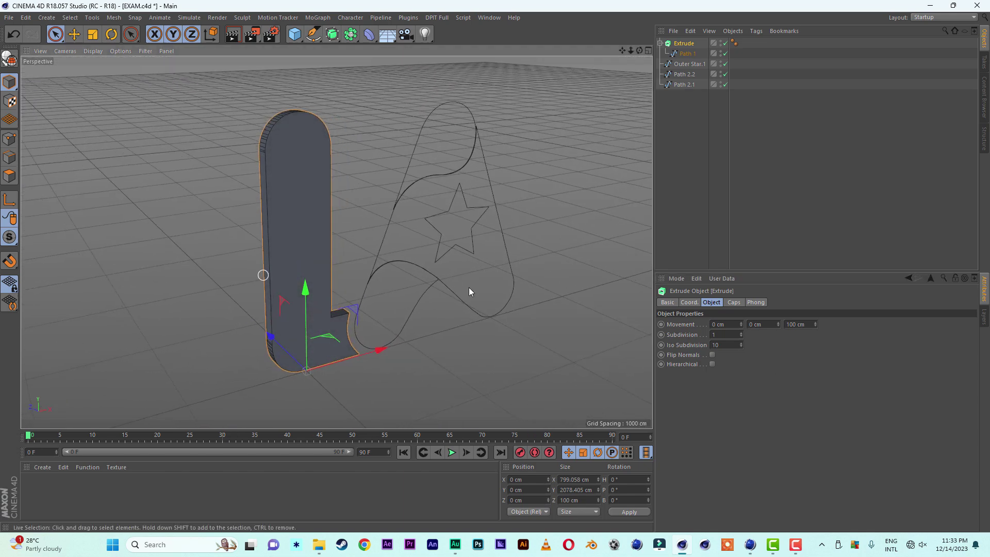
Rename the extrude object holding Path 1 as L and collapse its hierarchy.
{"action": "double_click", "coordinate": [678, 45]}
{"action": "type", "text": "L"}
{"action": "key", "text": "Return"}
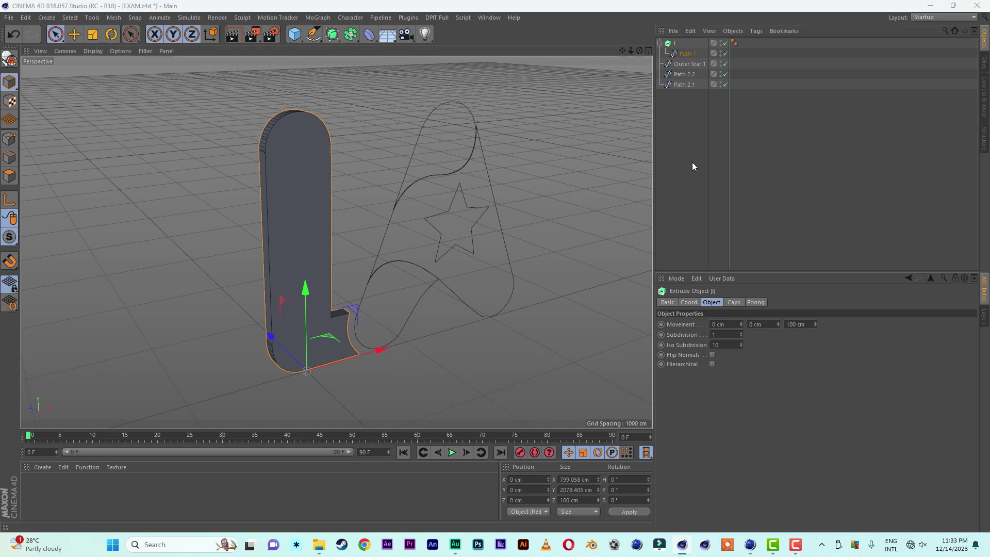
{"action": "left_click", "coordinate": [661, 43]}
Add another Extrude object and nest the Path 2.2 and Path 2.1 splines inside it.
{"action": "left_click", "coordinate": [680, 74]}
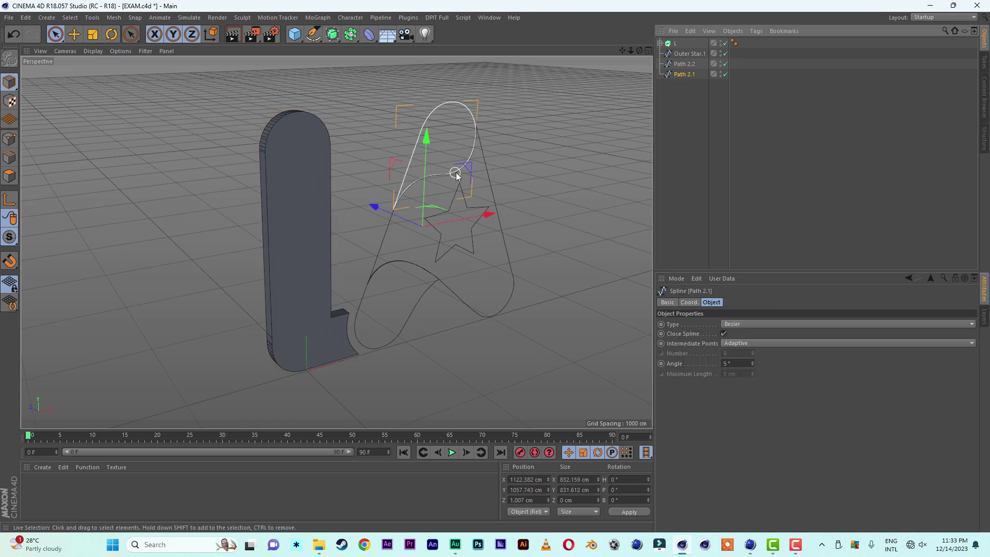
{"action": "left_click_drag", "start_coordinate": [455, 172], "coordinate": [421, 168], "text": "alt"}
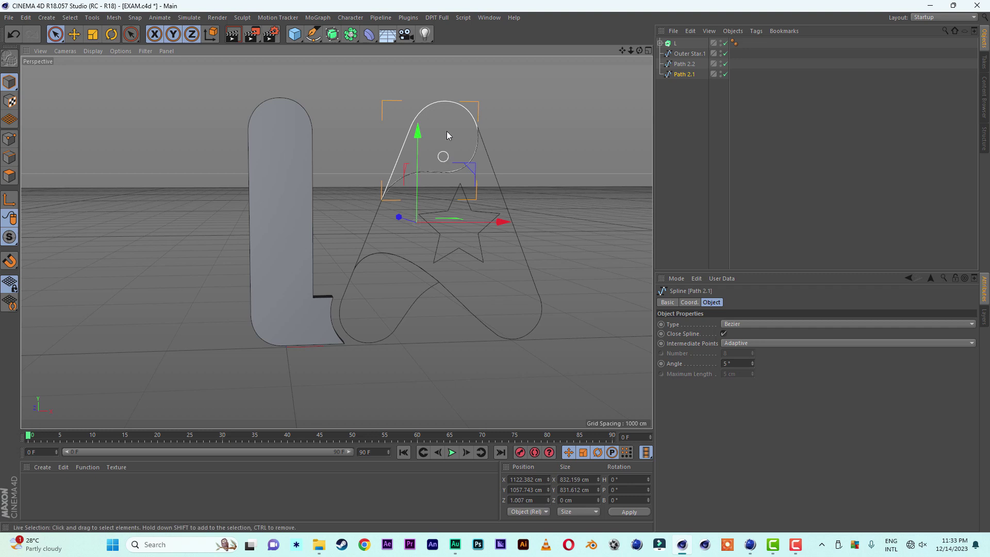
{"action": "left_click", "coordinate": [684, 66]}
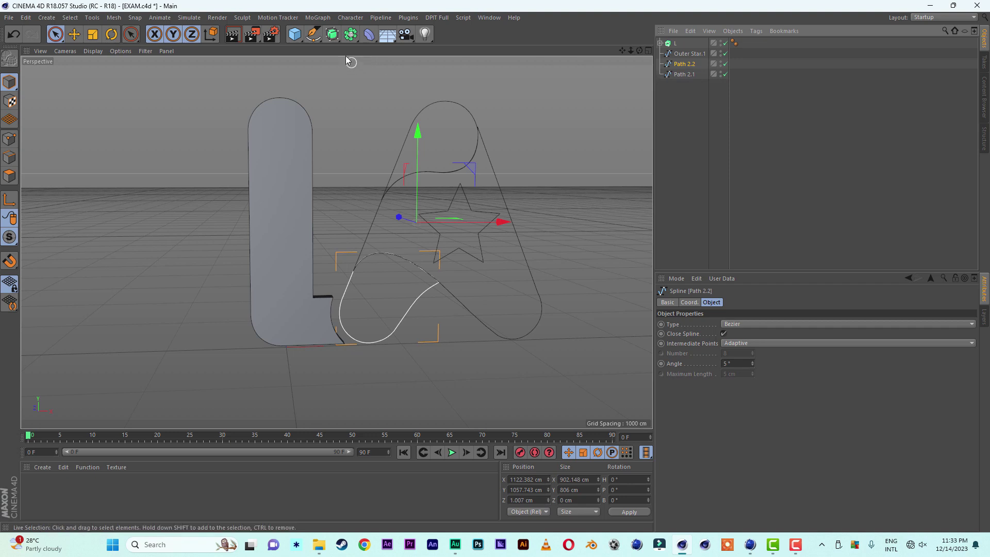
{"action": "left_click", "coordinate": [336, 43]}
{"action": "left_click", "coordinate": [463, 48]}
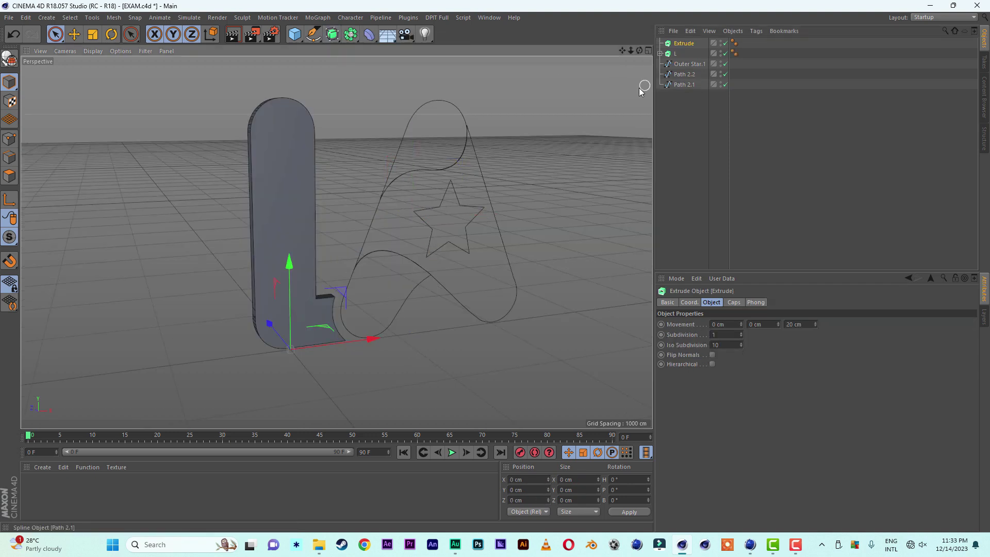
{"action": "left_click", "coordinate": [688, 75]}
{"action": "left_click", "coordinate": [685, 84], "text": "shift"}
{"action": "left_click_drag", "start_coordinate": [685, 84], "coordinate": [677, 46]}
{"action": "left_click", "coordinate": [678, 45]}
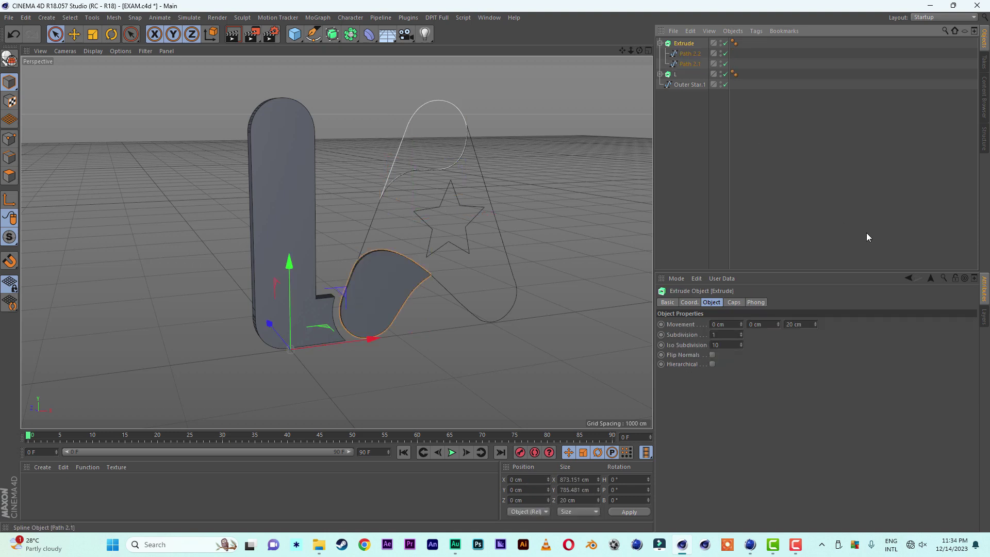
Set the Z movement of the Path 2.2 and Path 2.1 extrusion to 100 cm and enable Hierarchical.
{"action": "left_click", "coordinate": [808, 326]}
{"action": "type", "text": "100"}
{"action": "key", "text": "Return"}
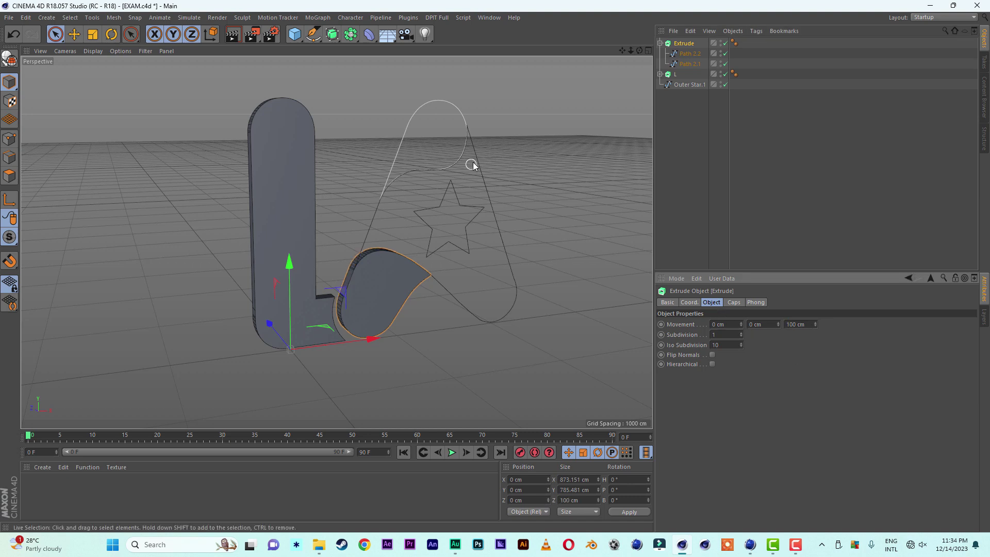
{"action": "mouse_move", "coordinate": [513, 160]}
{"action": "left_mouse_down", "text": "alt"}
{"action": "mouse_move", "coordinate": [532, 161]}
{"action": "mouse_move", "coordinate": [528, 153]}
{"action": "mouse_move", "coordinate": [533, 173]}
{"action": "mouse_move", "coordinate": [544, 169]}
{"action": "left_mouse_up", "text": "alt"}
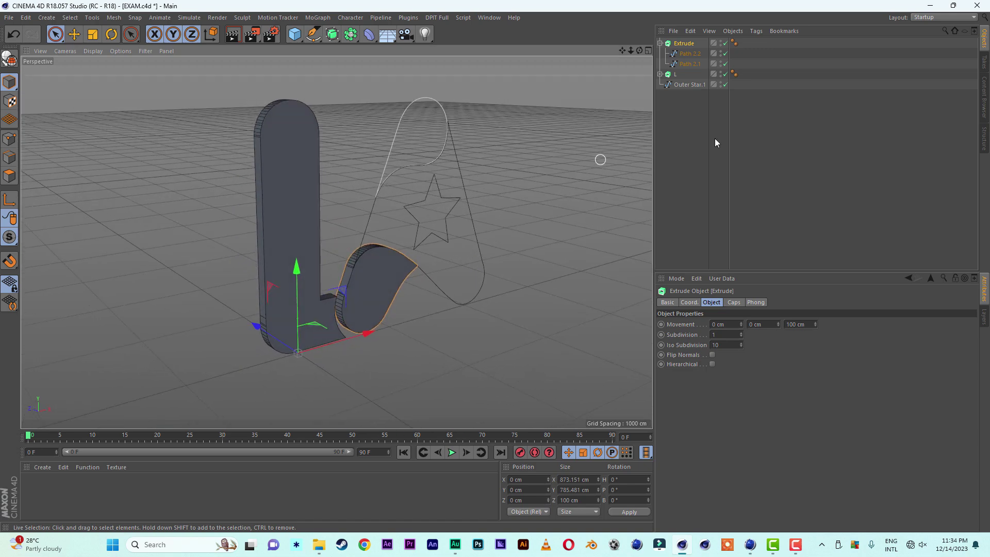
{"action": "left_click", "coordinate": [686, 44]}
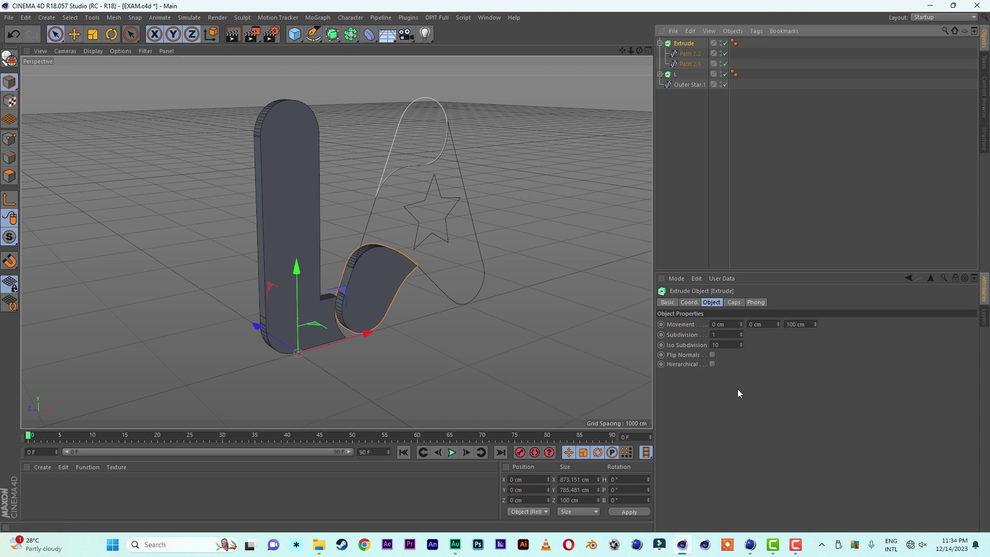
{"action": "left_click", "coordinate": [712, 364]}
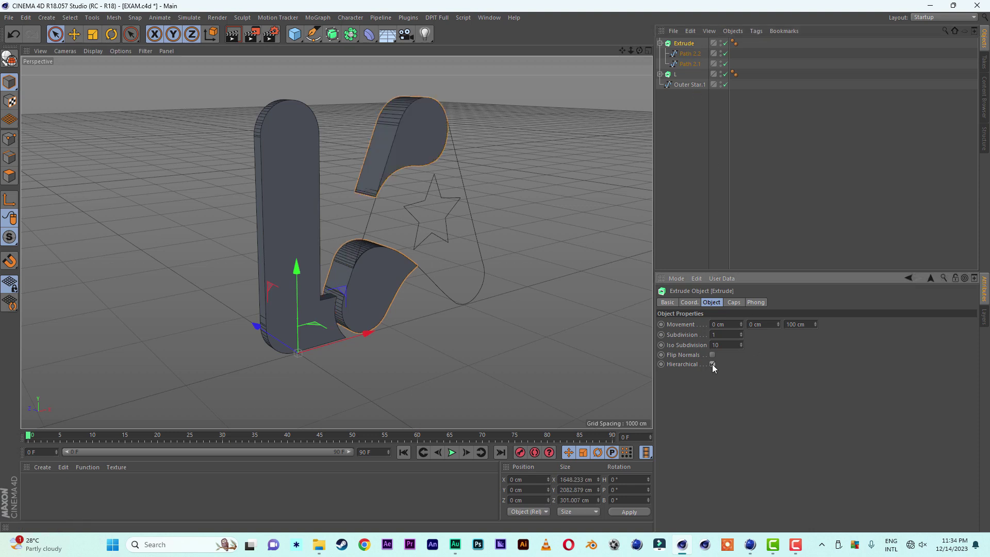
Set the L object's extrusion depth to 200 cm in Z.
{"action": "left_click_drag", "start_coordinate": [313, 367], "coordinate": [486, 199], "text": "alt"}
{"action": "left_click", "coordinate": [288, 292]}
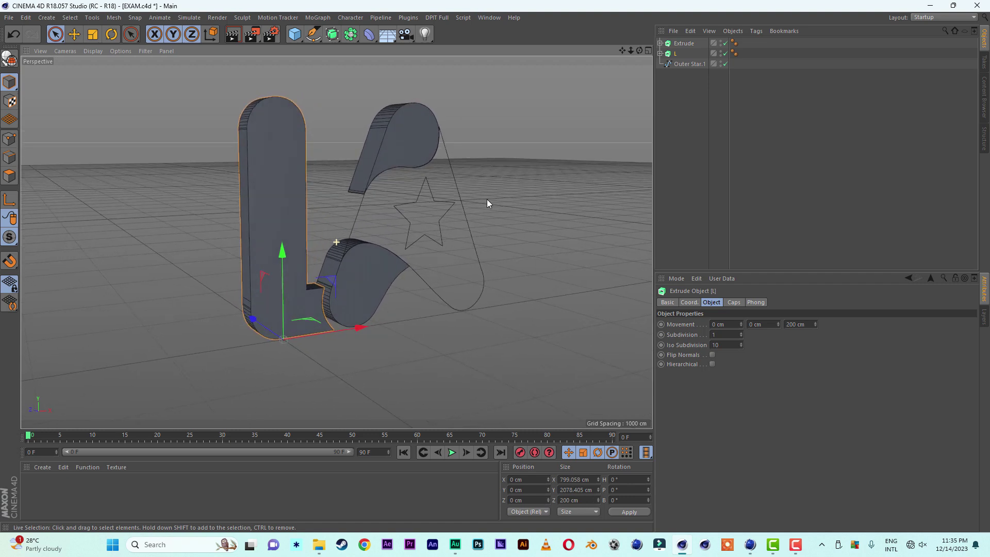
Extrude the Outer Star.1 spline with a new Extrude object and a Z movement of 100 cm.
{"action": "left_click", "coordinate": [686, 64]}
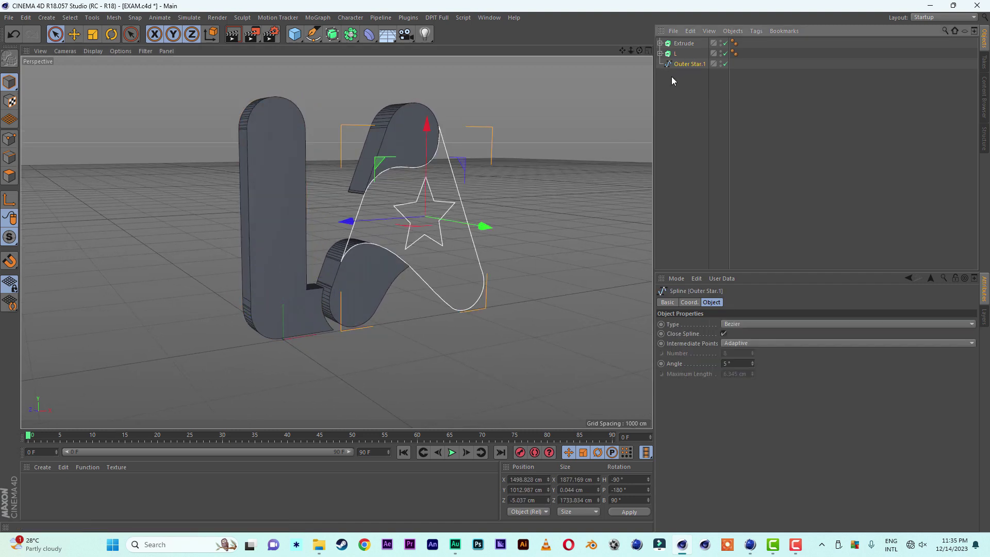
{"action": "left_click_drag", "start_coordinate": [332, 35], "coordinate": [455, 51]}
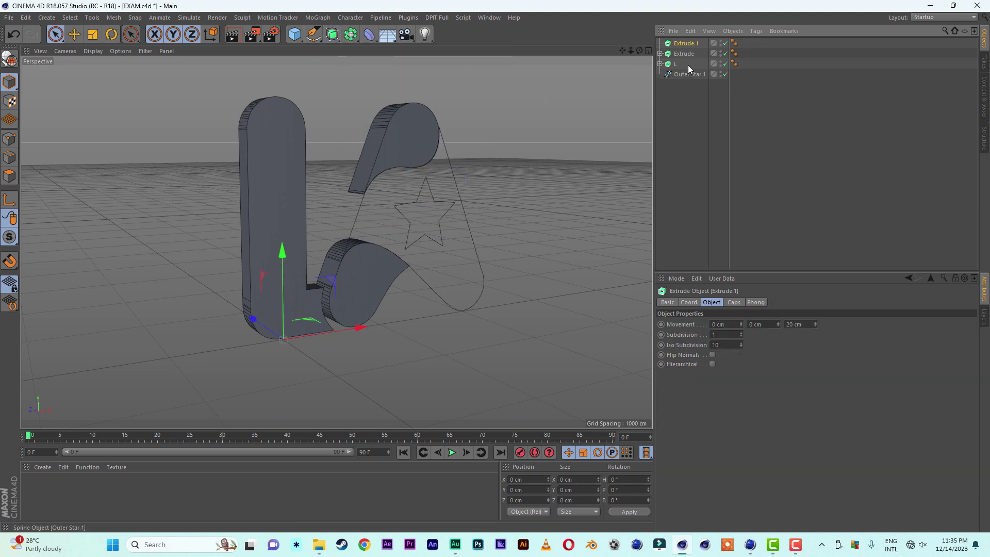
{"action": "left_click", "coordinate": [681, 76]}
{"action": "left_click_drag", "start_coordinate": [680, 75], "coordinate": [683, 44]}
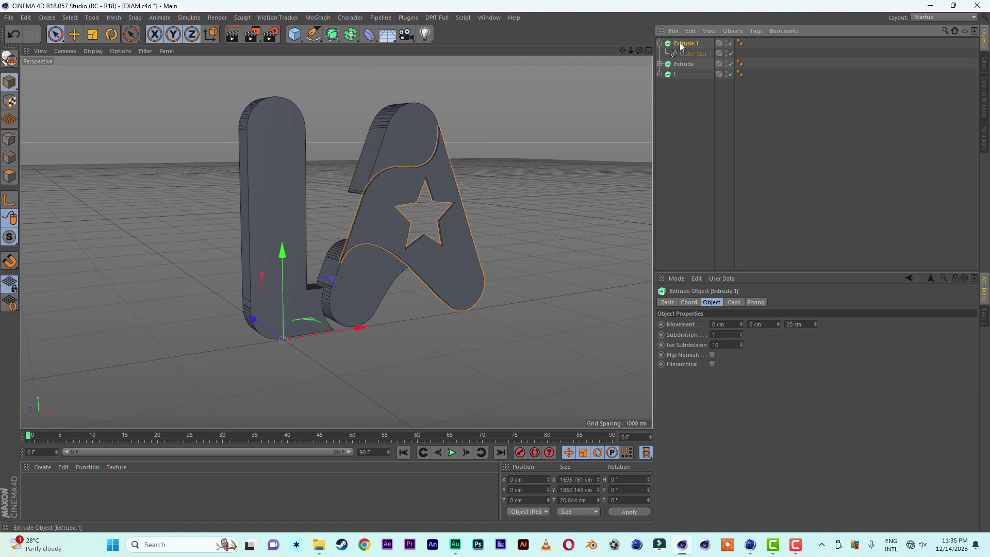
{"action": "left_click", "coordinate": [807, 326]}
{"action": "type", "text": "100"}
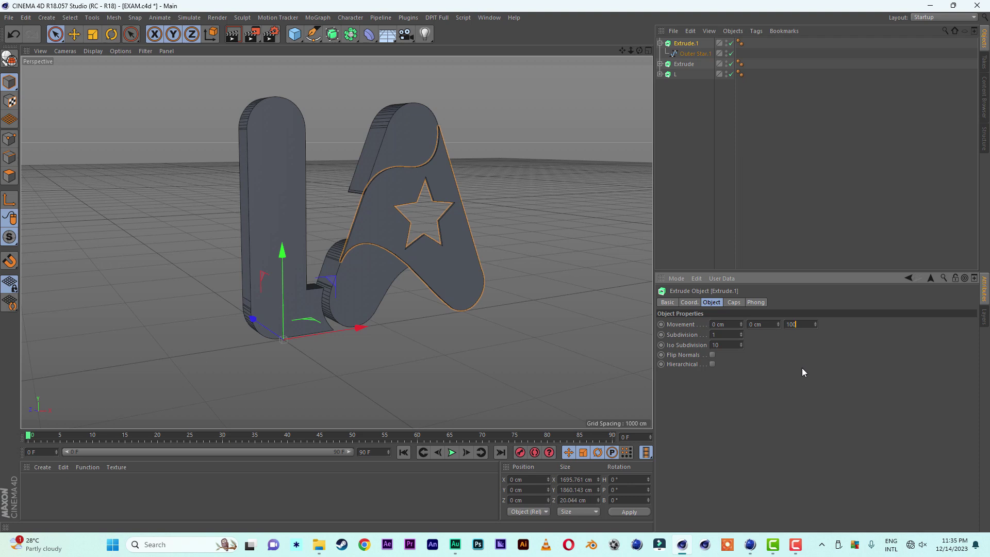
{"action": "key", "text": "Return"}
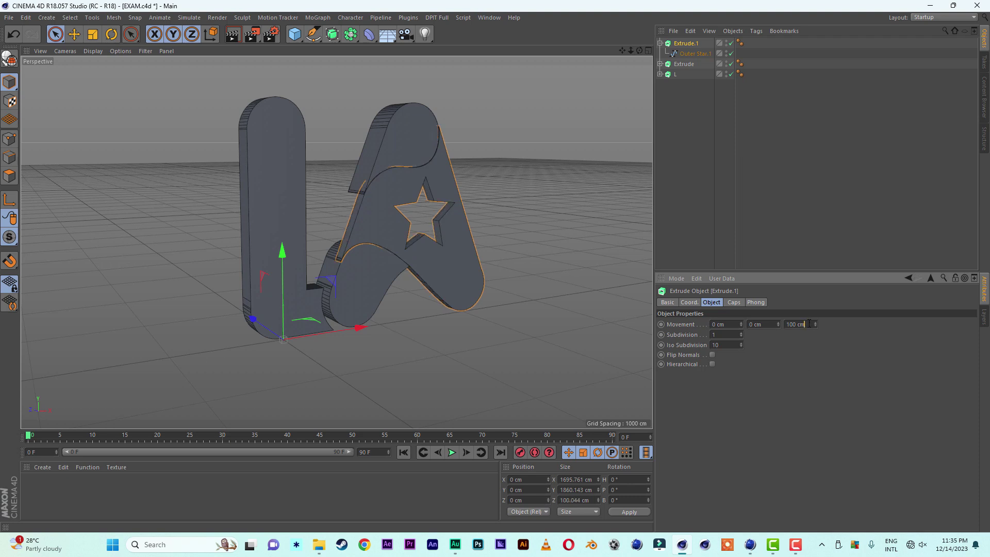
Adjust the Outer Star.1 extrusion depth further and set the L object's Z movement to 300 cm.
{"action": "type", "text": "2"}
{"action": "type", "text": "078.40"}
{"action": "left_click_drag", "start_coordinate": [464, 320], "coordinate": [294, 289], "text": "alt"}
{"action": "left_click", "coordinate": [298, 297]}
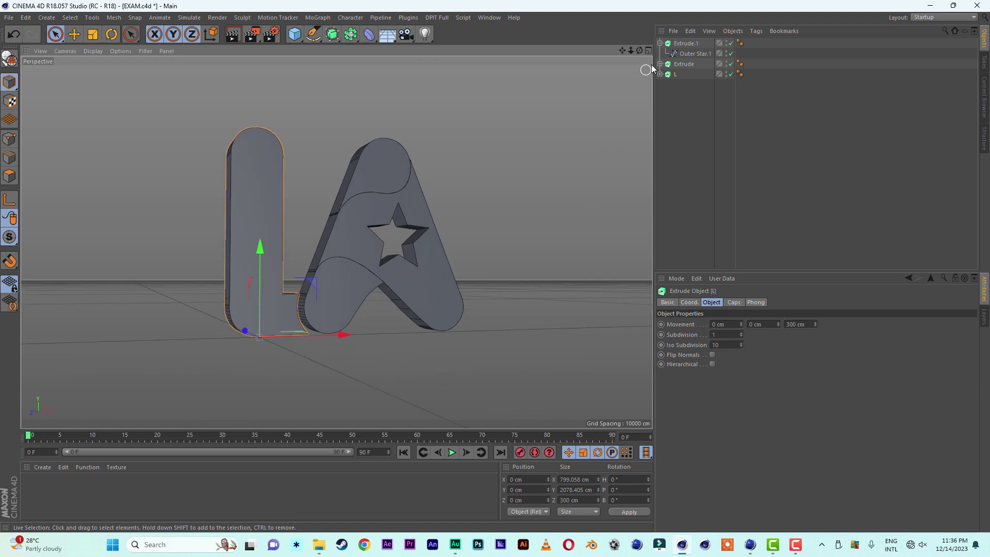
Group Extrude.1, Extrude and L under one null and rename it BASE.
{"action": "left_click", "coordinate": [659, 43]}
{"action": "left_click_drag", "start_coordinate": [675, 81], "coordinate": [676, 43]}
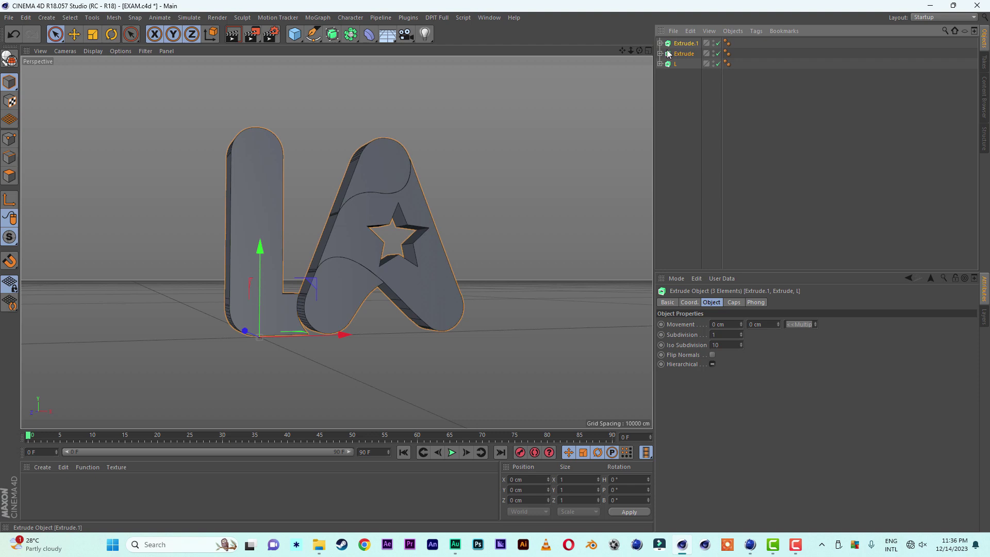
{"action": "left_click", "coordinate": [732, 31]}
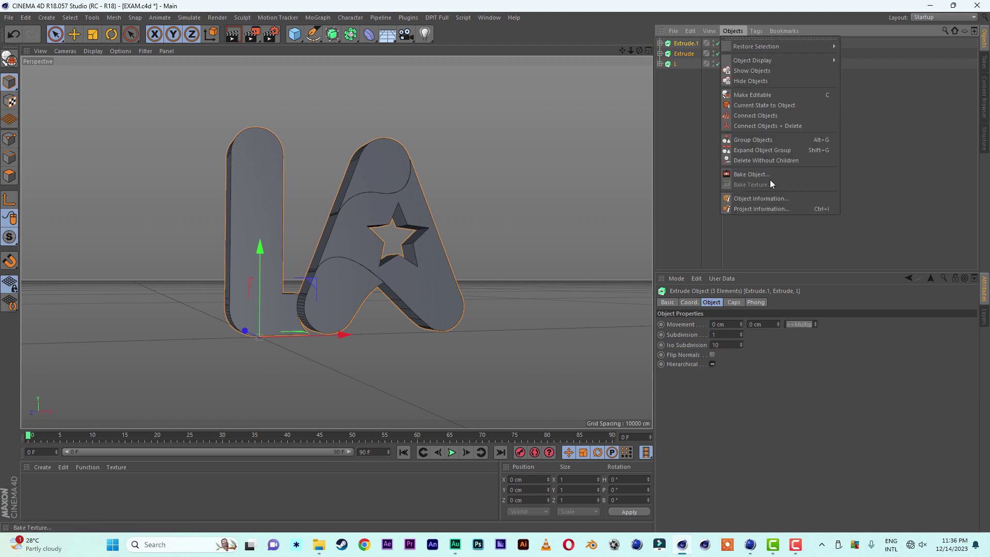
{"action": "left_click", "coordinate": [761, 139]}
{"action": "double_click", "coordinate": [680, 43]}
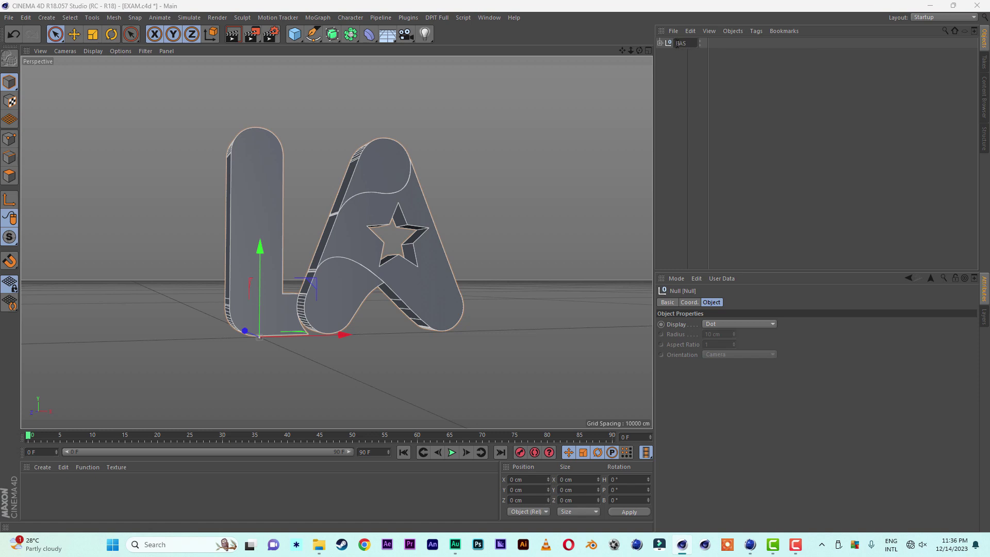
{"action": "type", "text": "BASE"}
{"action": "key", "text": "Return"}
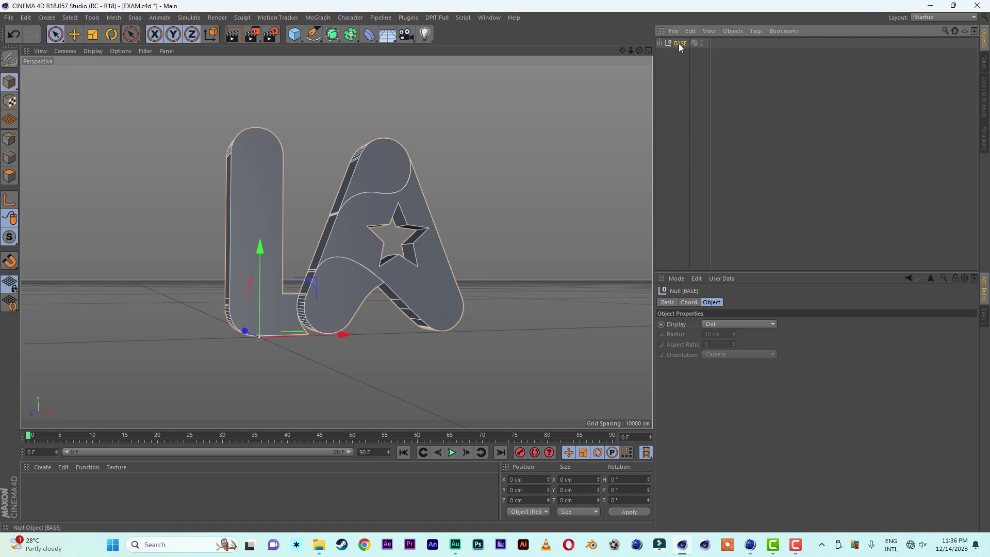
Duplicate the BASE null and expand the copy in the object hierarchy.
{"action": "left_click_drag", "start_coordinate": [680, 44], "coordinate": [673, 97], "text": "ctrl"}
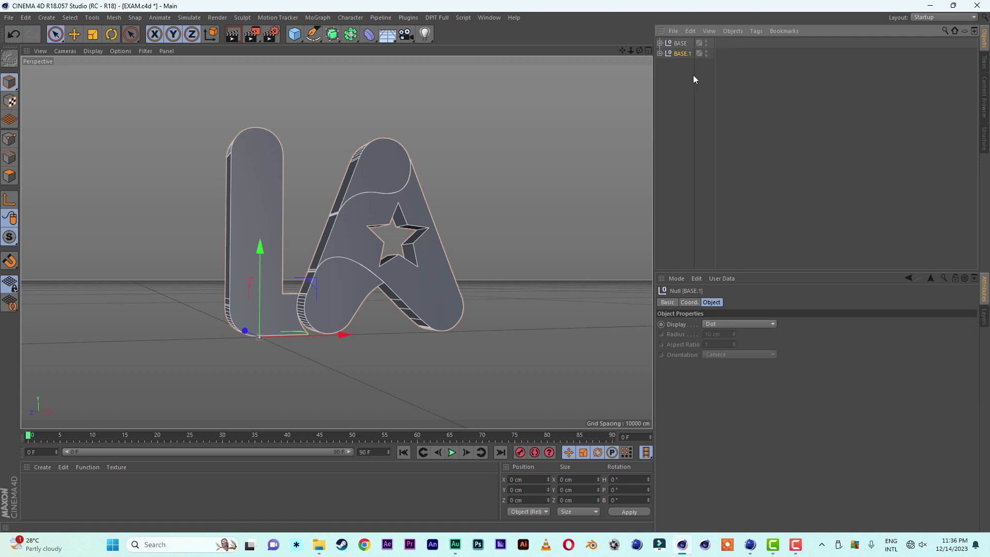
{"action": "left_click", "coordinate": [661, 53]}
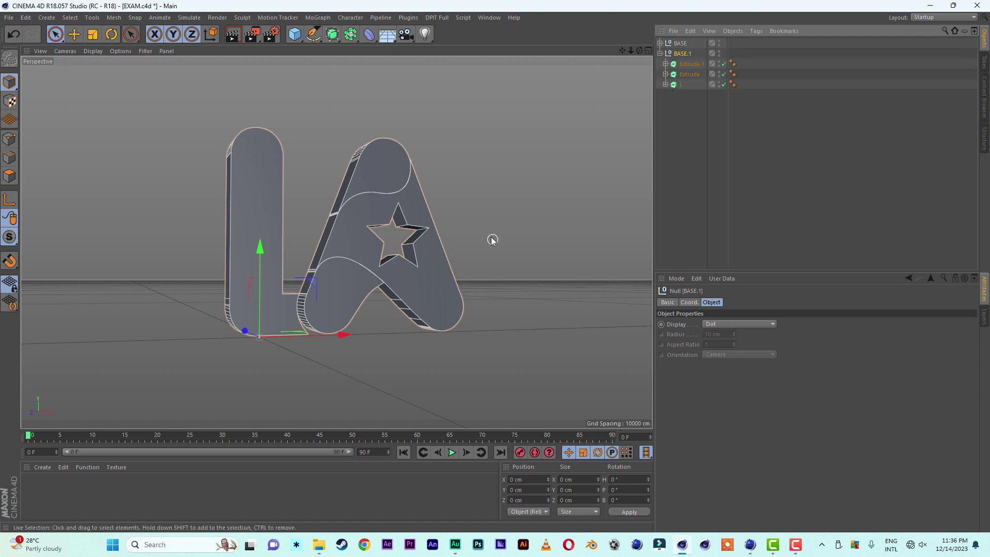
{"action": "left_click_drag", "start_coordinate": [468, 242], "coordinate": [515, 260], "text": "alt"}
{"action": "left_click", "coordinate": [682, 85]}
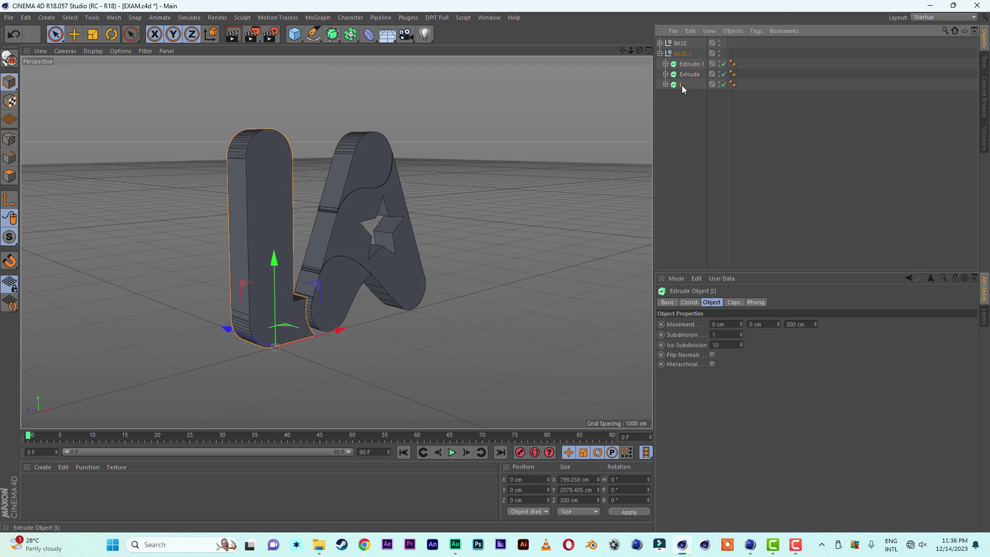
{"action": "left_click", "coordinate": [332, 35]}
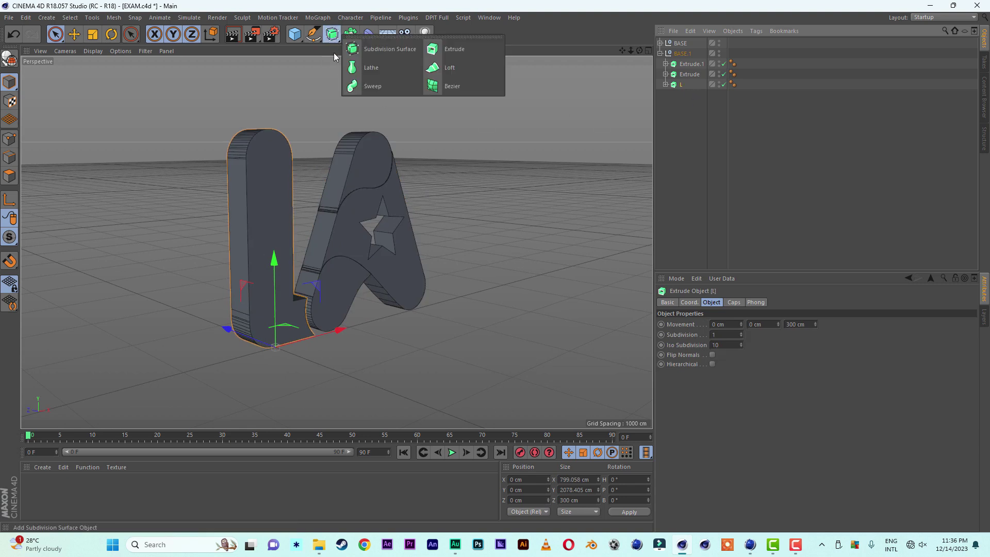
{"action": "left_click", "coordinate": [372, 86]}
{"action": "left_click_drag", "start_coordinate": [682, 44], "coordinate": [678, 65]}
Take the splines out of the duplicated BASE.1 group and delete its extrude objects and null.
{"action": "left_click", "coordinate": [665, 95]}
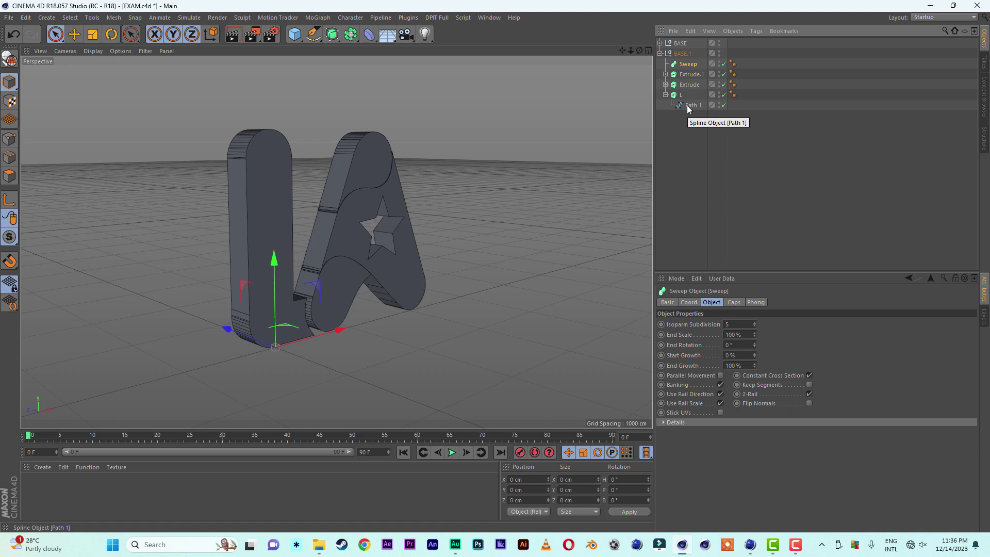
{"action": "mouse_move", "coordinate": [688, 106]}
{"action": "left_mouse_down"}
{"action": "mouse_move", "coordinate": [679, 160]}
{"action": "mouse_move", "coordinate": [682, 115]}
{"action": "left_mouse_up"}
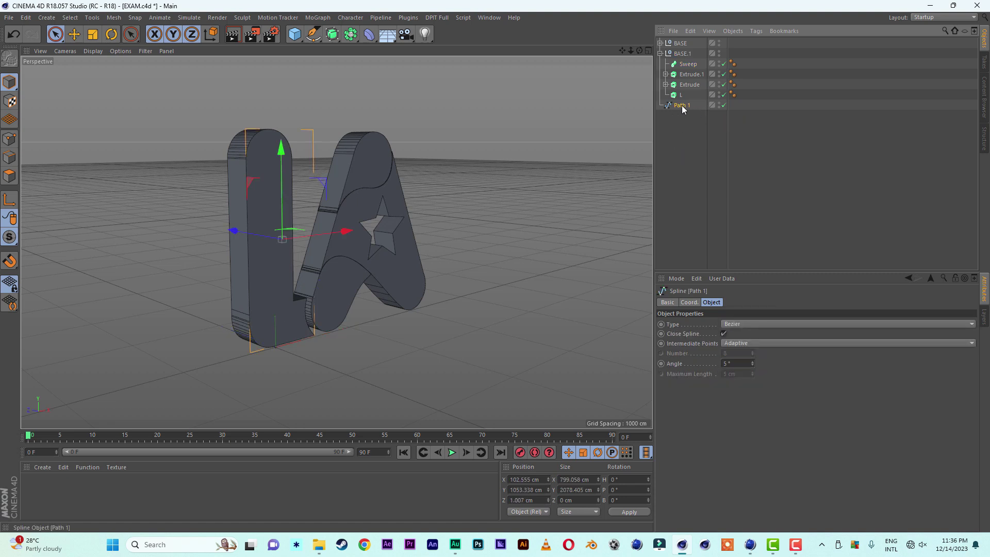
{"action": "left_click", "coordinate": [679, 96]}
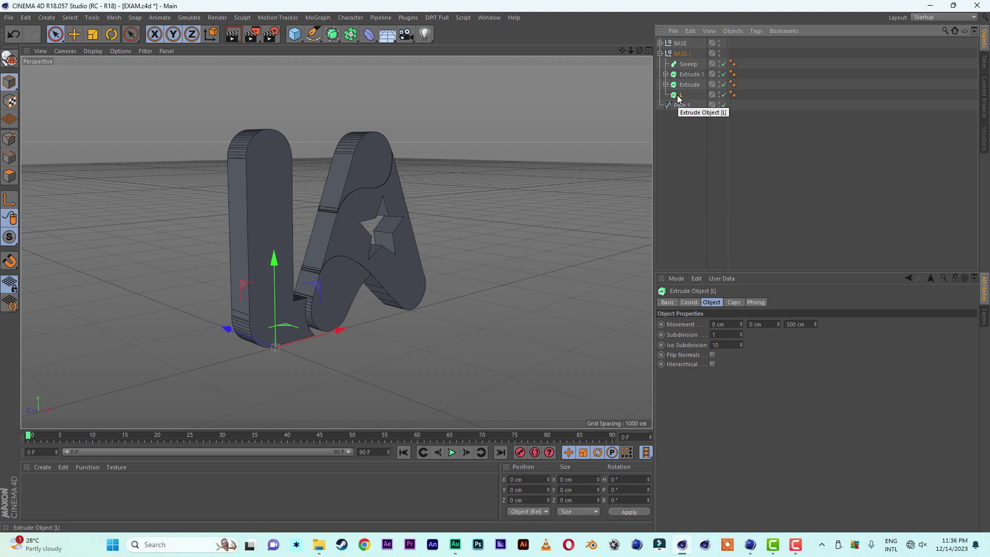
{"action": "key", "text": "Delete"}
{"action": "left_click", "coordinate": [665, 85]}
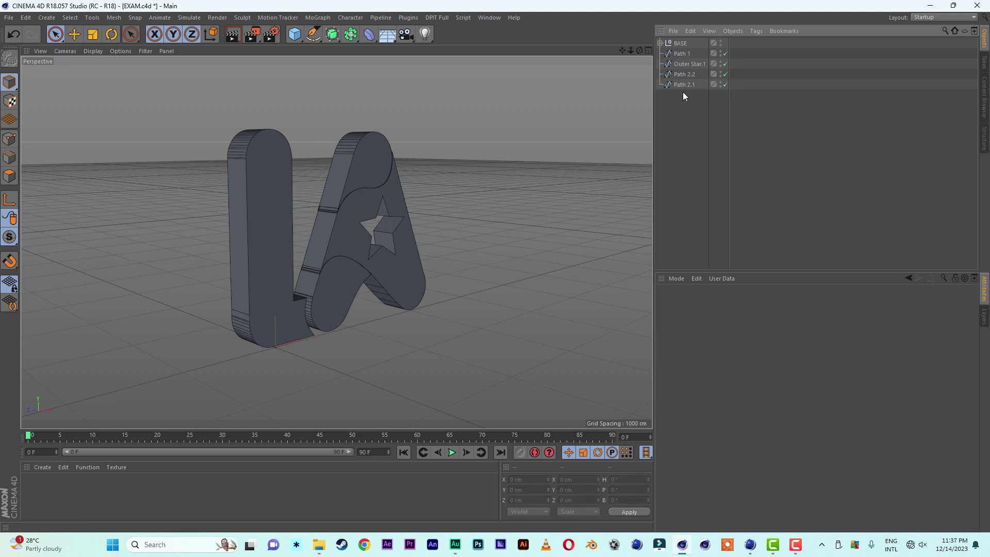
Add a new Sweep object and make the Path 1 spline its child.
{"action": "left_click", "coordinate": [338, 40]}
{"action": "left_click", "coordinate": [372, 85]}
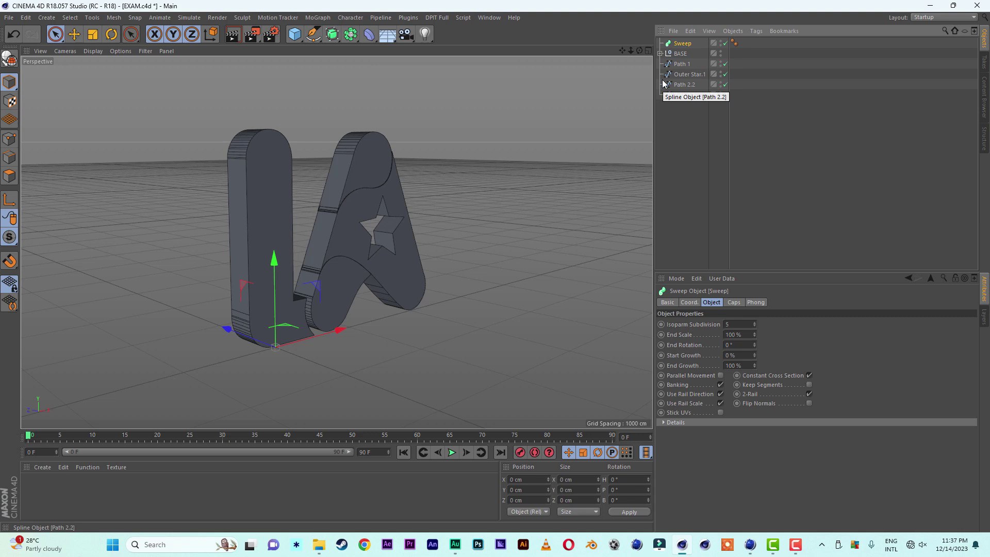
{"action": "left_click", "coordinate": [681, 64]}
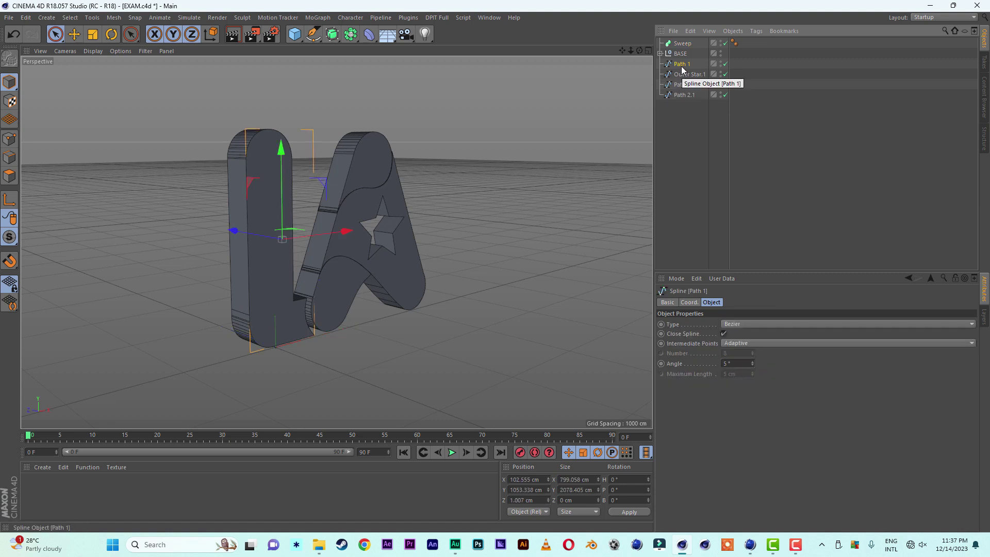
{"action": "left_click_drag", "start_coordinate": [682, 69], "coordinate": [685, 44]}
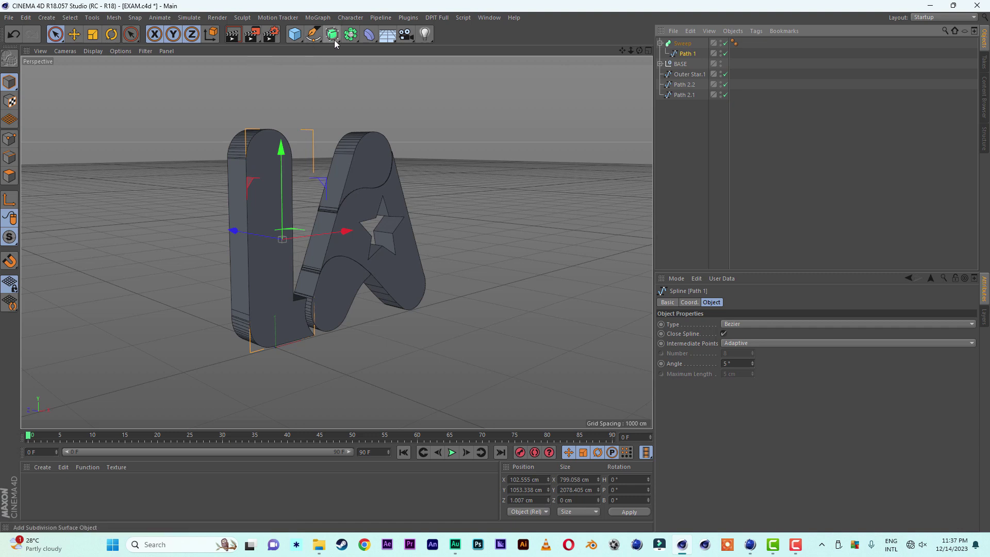
Create a Rectangle spline with a width and height of 5 cm each.
{"action": "left_click", "coordinate": [315, 38]}
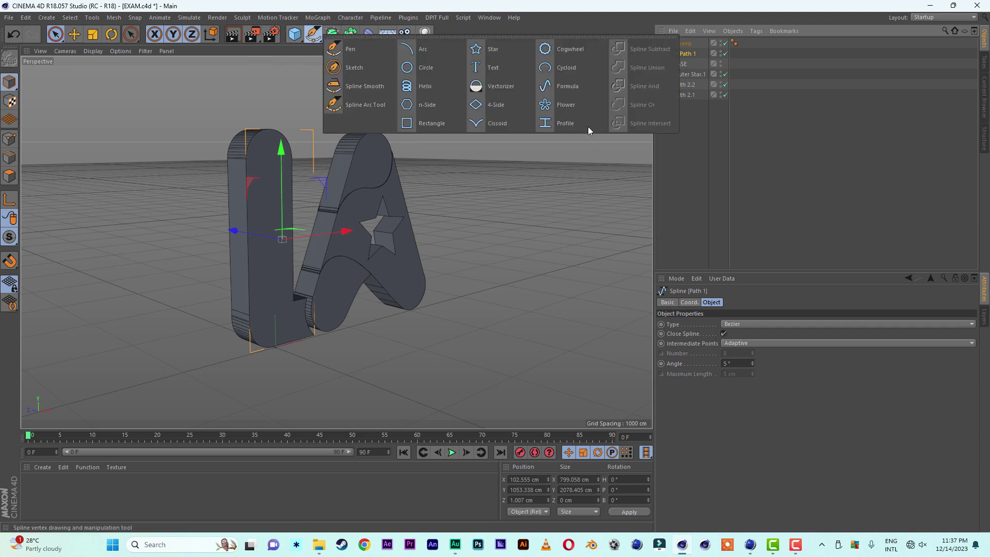
{"action": "left_click", "coordinate": [431, 125]}
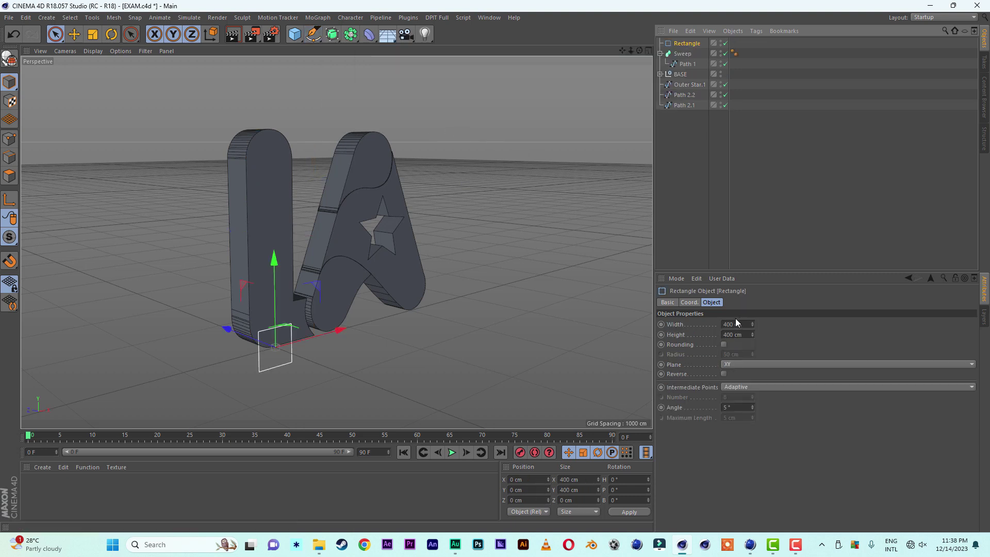
{"action": "left_click_drag", "start_coordinate": [731, 325], "coordinate": [678, 320]}
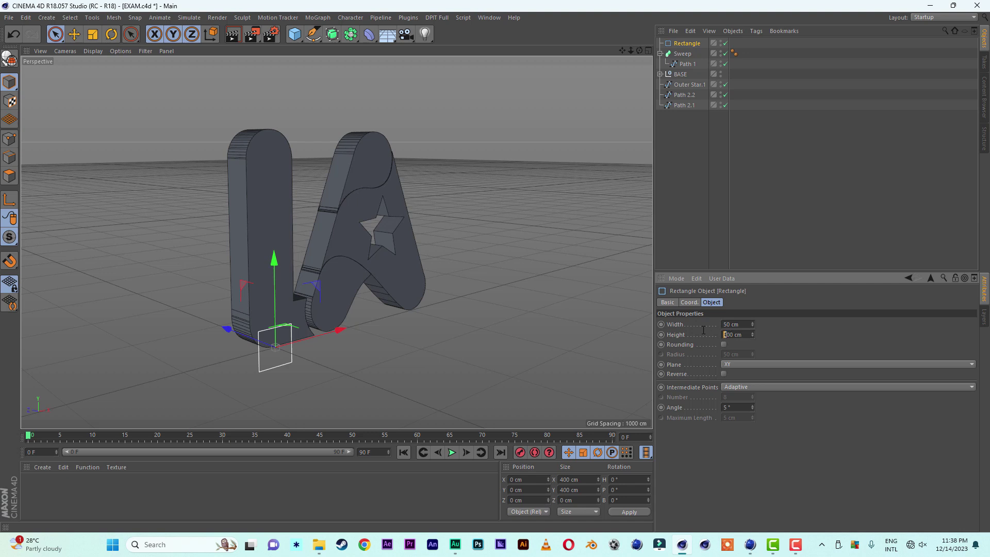
{"action": "key", "text": "Return"}
{"action": "left_click_drag", "start_coordinate": [750, 324], "coordinate": [707, 331]}
{"action": "type", "text": "5"}
{"action": "type", "text": "5"}
{"action": "key", "text": "Return"}
Place the rectangle above Path 1 inside the Sweep and move the Sweep in front of the letters, to about -1379 cm in Z.
{"action": "left_click_drag", "start_coordinate": [681, 45], "coordinate": [684, 58]}
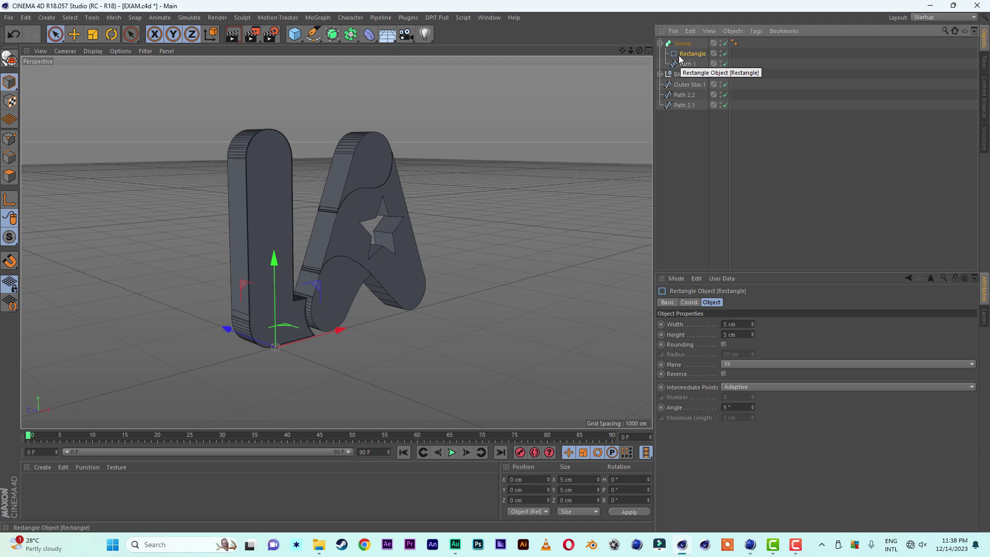
{"action": "left_click", "coordinate": [681, 44]}
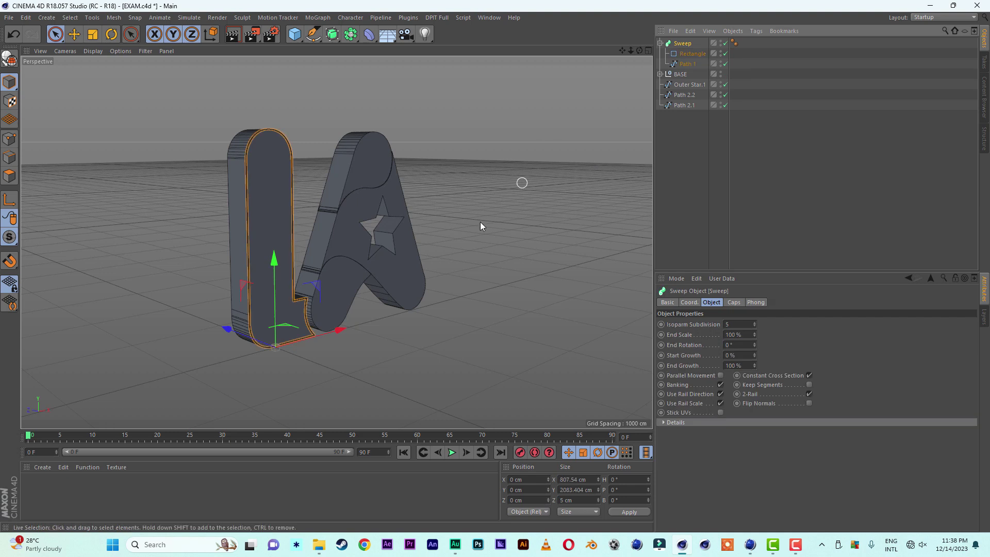
{"action": "left_click_drag", "start_coordinate": [230, 326], "coordinate": [321, 376]}
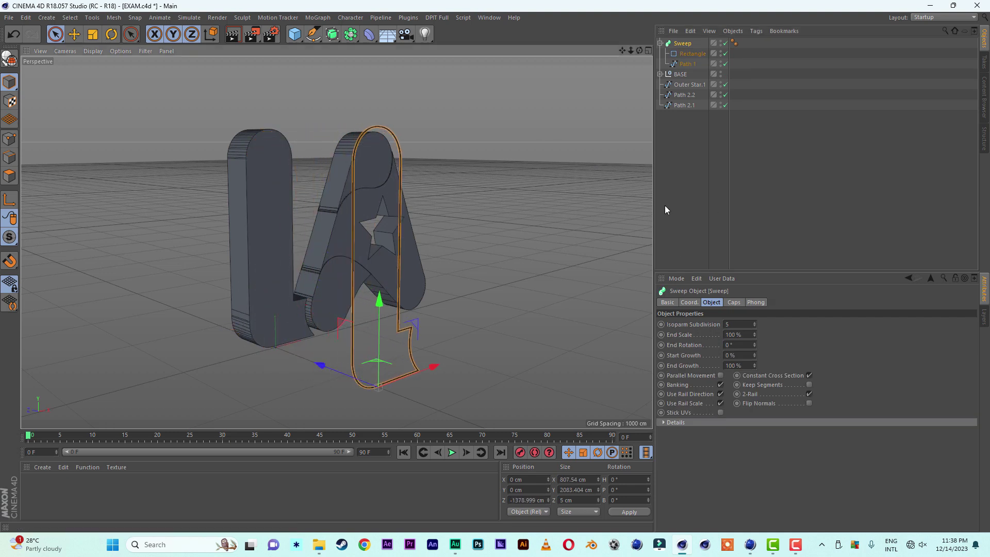
Set the sweep's rectangle profile to a height of 200 cm and a width of 10 cm.
{"action": "left_click", "coordinate": [686, 55]}
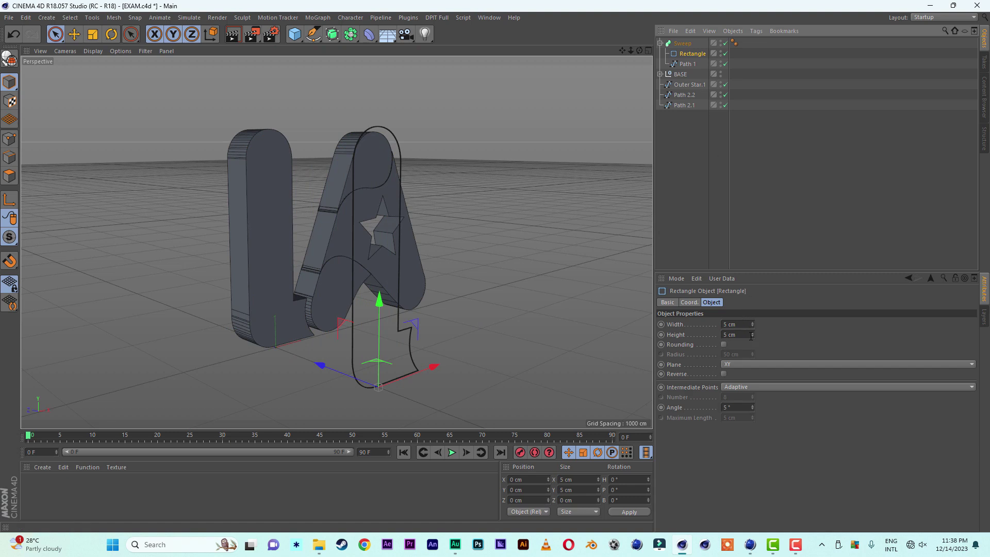
{"action": "left_click_drag", "start_coordinate": [753, 332], "coordinate": [752, 331]}
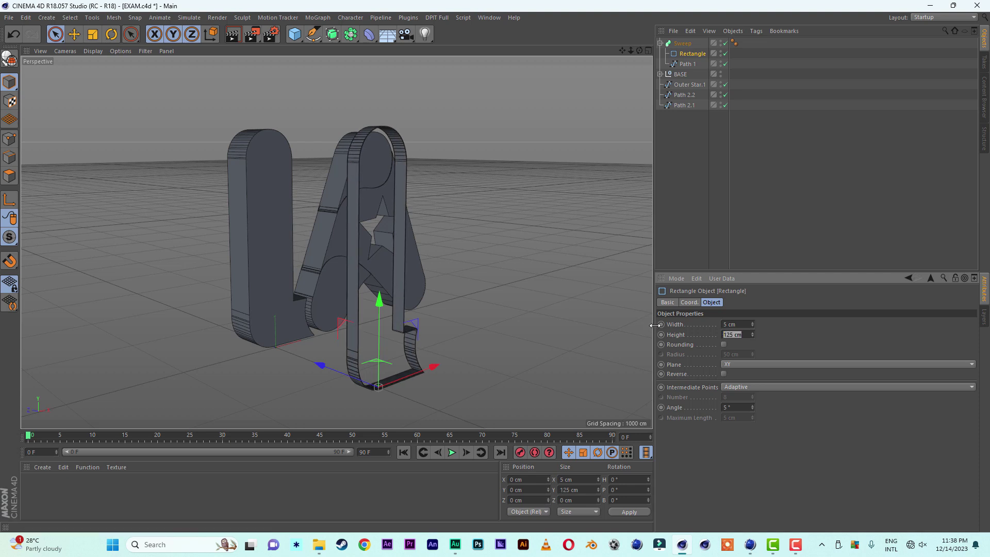
{"action": "type", "text": "200"}
{"action": "key", "text": "Return"}
{"action": "left_click", "coordinate": [733, 324]}
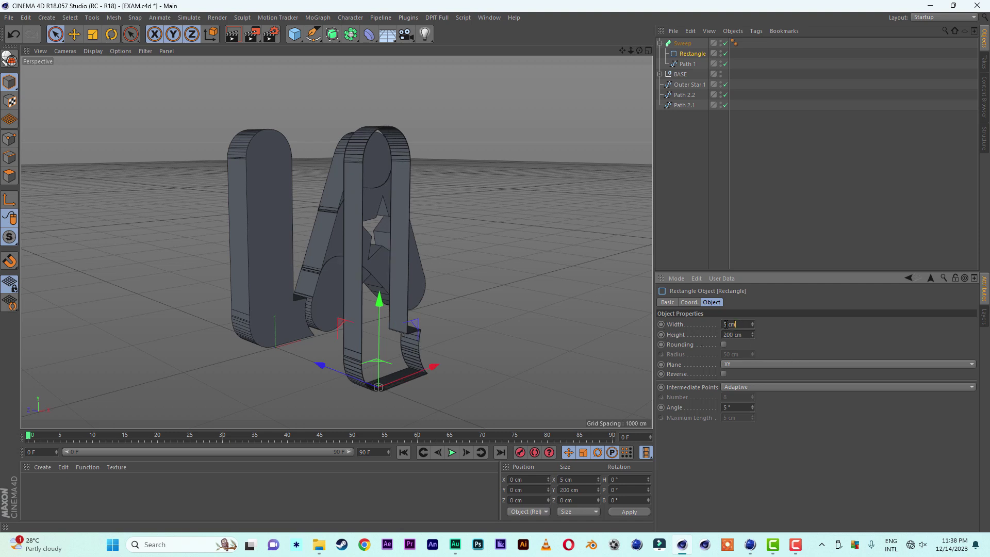
{"action": "type", "text": "10"}
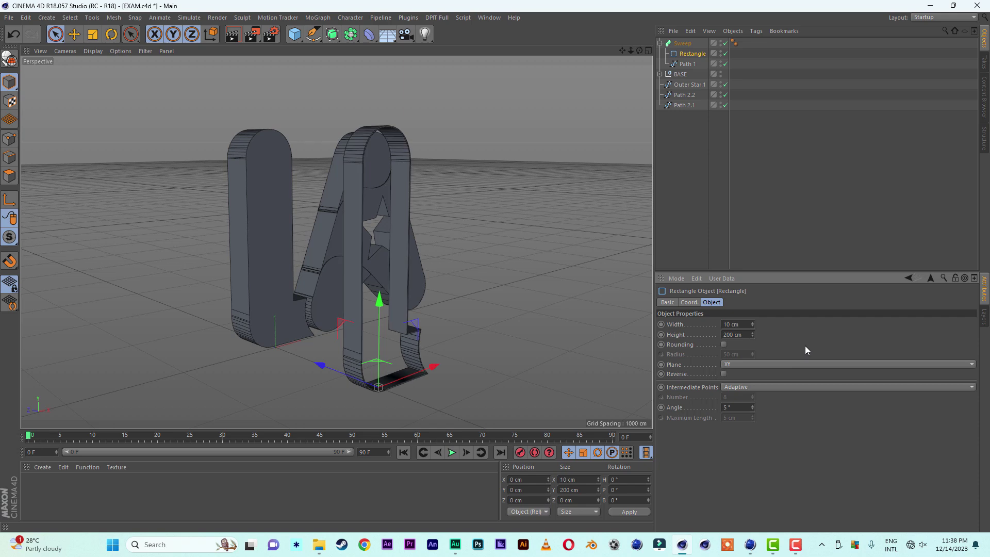
Collapse the Sweep object and rename it L.
{"action": "mouse_move", "coordinate": [521, 232]}
{"action": "left_mouse_down", "text": "alt"}
{"action": "mouse_move", "coordinate": [540, 224]}
{"action": "mouse_move", "coordinate": [410, 209]}
{"action": "mouse_move", "coordinate": [388, 222]}
{"action": "mouse_move", "coordinate": [459, 236]}
{"action": "mouse_move", "coordinate": [407, 284]}
{"action": "left_mouse_up", "text": "alt"}
{"action": "left_click_drag", "start_coordinate": [385, 237], "coordinate": [442, 239], "text": "alt"}
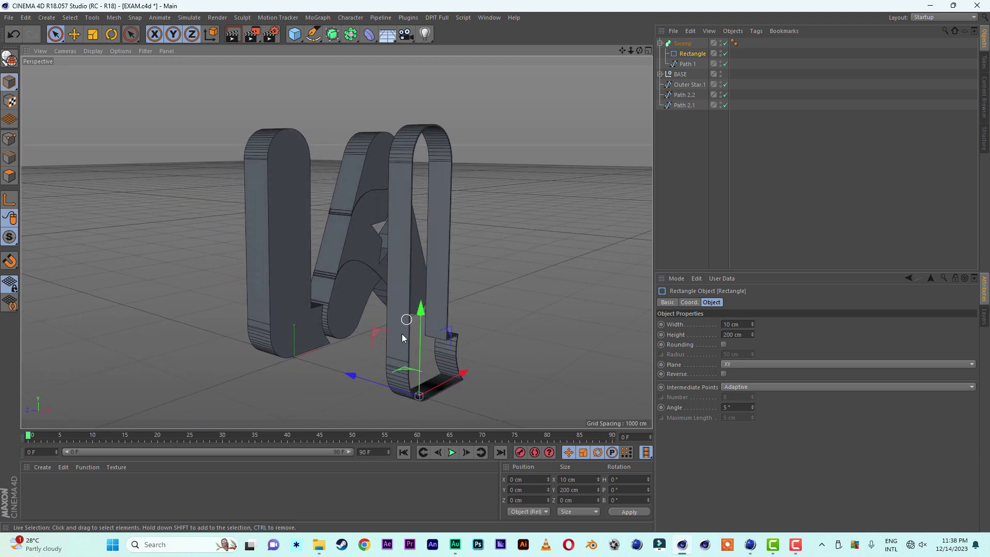
{"action": "left_click_drag", "start_coordinate": [382, 384], "coordinate": [375, 380]}
{"action": "left_click", "coordinate": [661, 44]}
{"action": "double_click", "coordinate": [683, 43]}
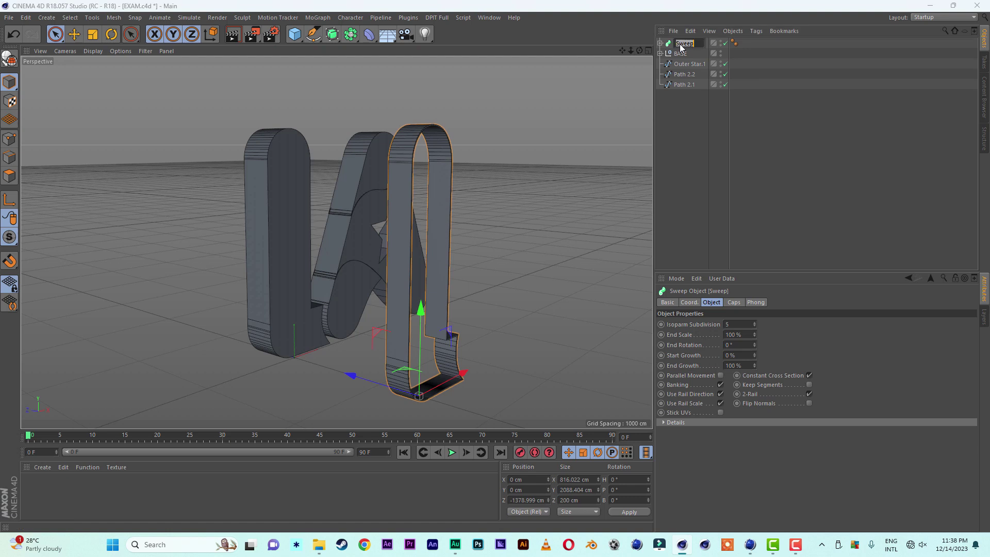
{"action": "type", "text": "L"}
{"action": "key", "text": "Return"}
Duplicate the L sweep and replace the copy's Path 1 spline with Path 2.1.
{"action": "left_click_drag", "start_coordinate": [674, 47], "coordinate": [671, 141], "text": "ctrl"}
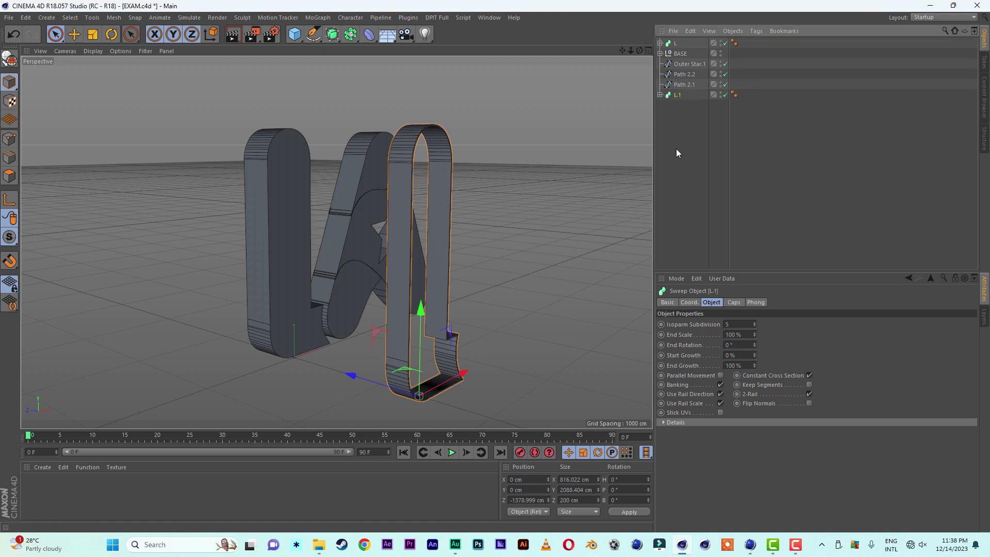
{"action": "left_click", "coordinate": [681, 86]}
{"action": "left_click", "coordinate": [660, 95]}
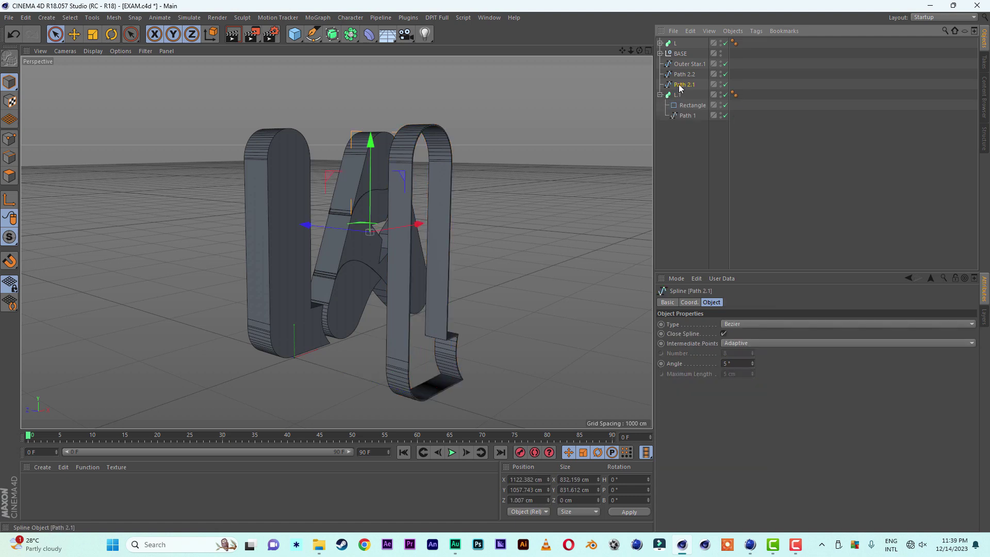
{"action": "left_click_drag", "start_coordinate": [685, 114], "coordinate": [684, 115]}
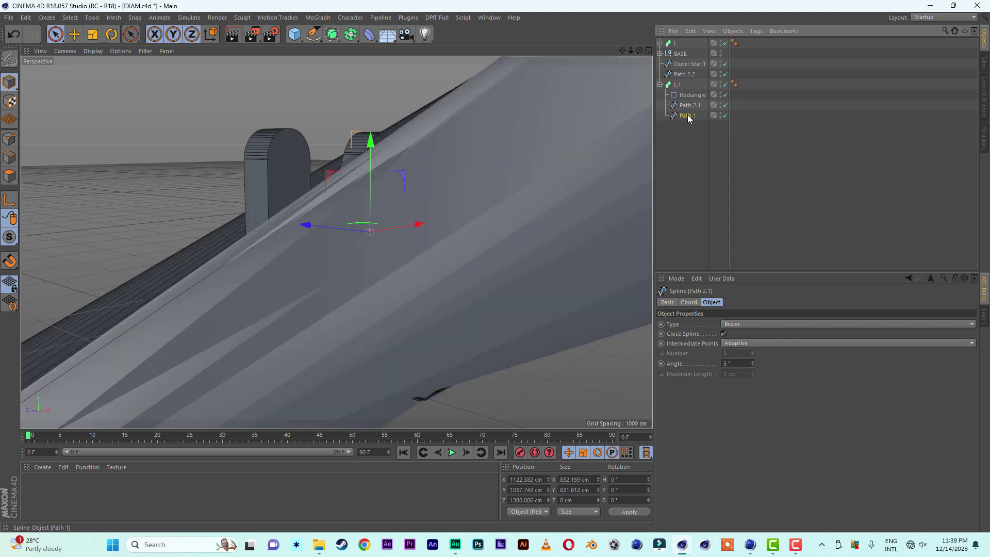
{"action": "key", "text": "Delete"}
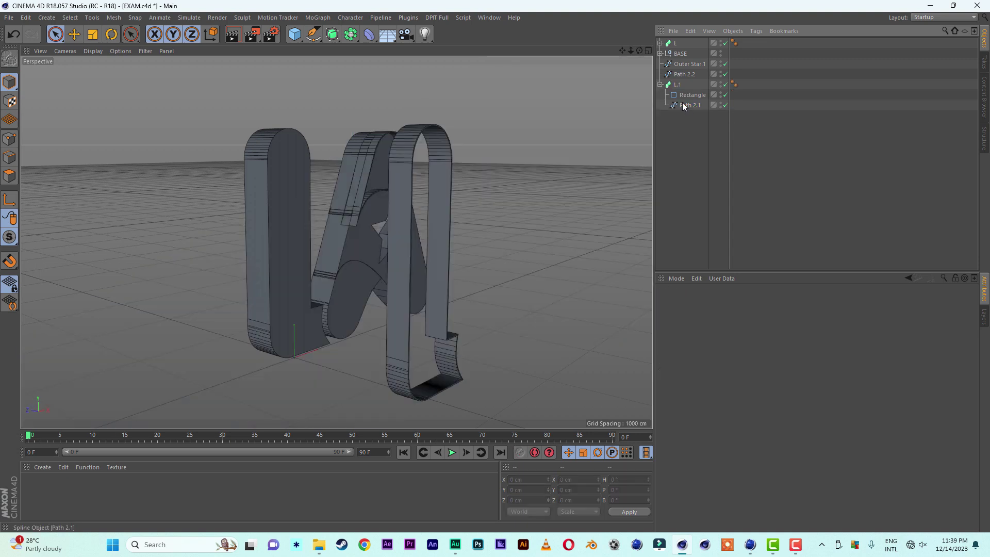
Move the Path 2.1 spline in the L.1 sweep forward along Z to about 753 cm.
{"action": "left_click", "coordinate": [684, 106]}
{"action": "left_click", "coordinate": [677, 85]}
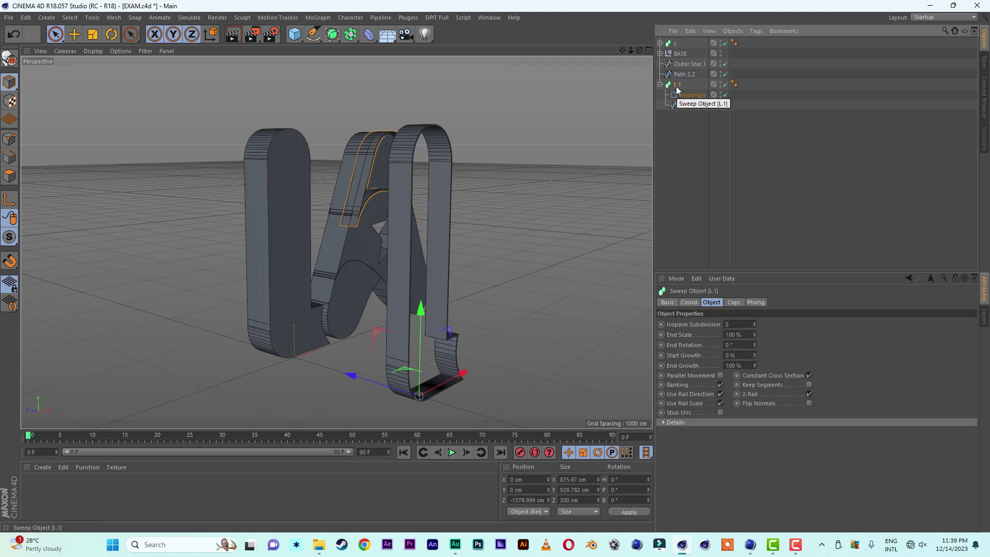
{"action": "left_click_drag", "start_coordinate": [387, 238], "coordinate": [294, 226], "text": "alt"}
{"action": "left_click_drag", "start_coordinate": [453, 206], "coordinate": [309, 199], "text": "alt"}
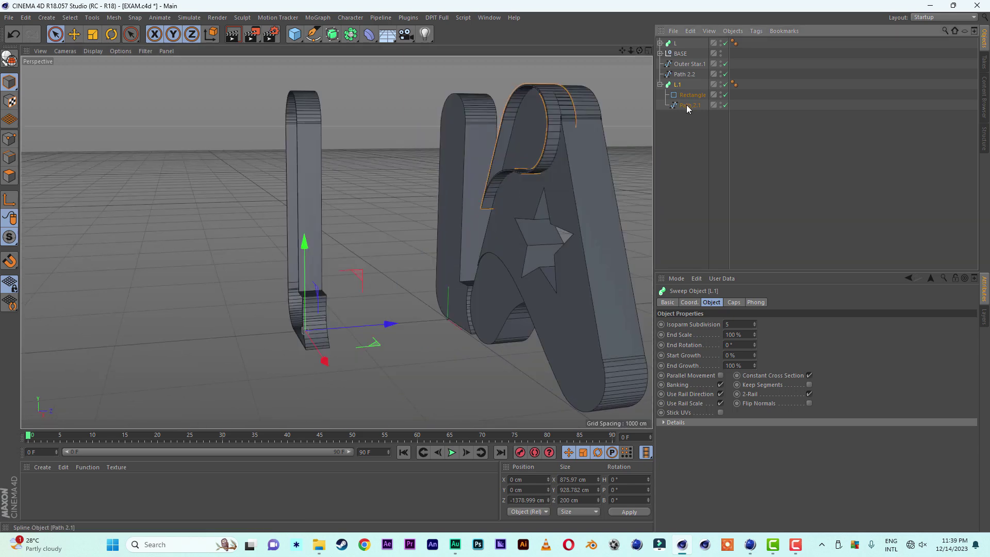
{"action": "left_click", "coordinate": [688, 105]}
{"action": "left_click_drag", "start_coordinate": [592, 225], "coordinate": [518, 239]}
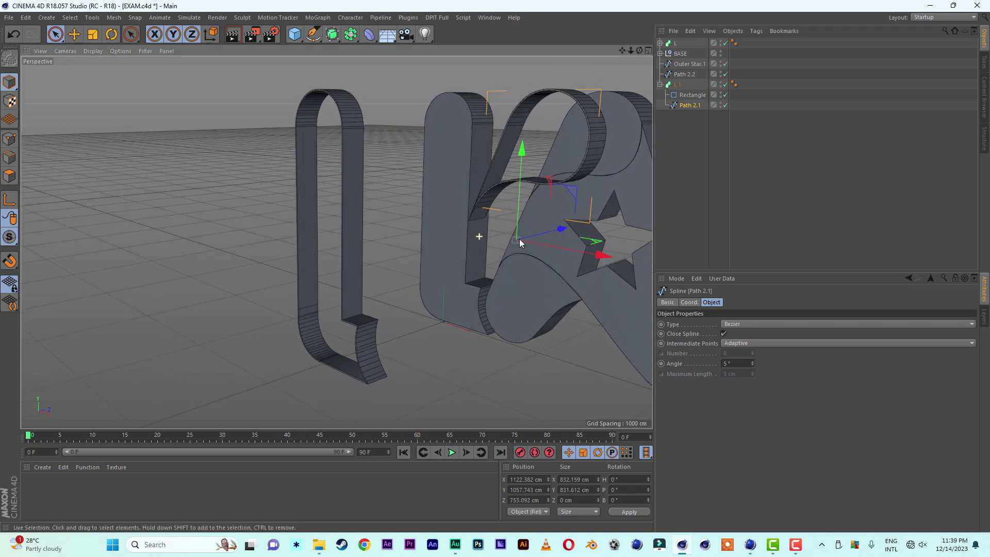
{"action": "left_click_drag", "start_coordinate": [621, 51], "coordinate": [477, 18]}
{"action": "left_click_drag", "start_coordinate": [519, 203], "coordinate": [486, 204], "text": "alt"}
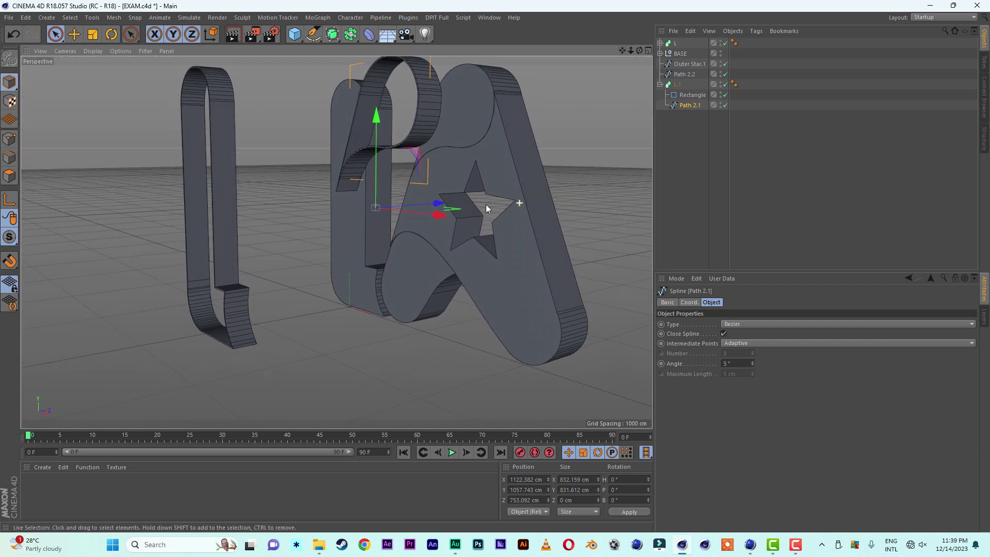
Move the A letter's Extrude object out of the BASE null to the top level of the hierarchy.
{"action": "left_click", "coordinate": [418, 276]}
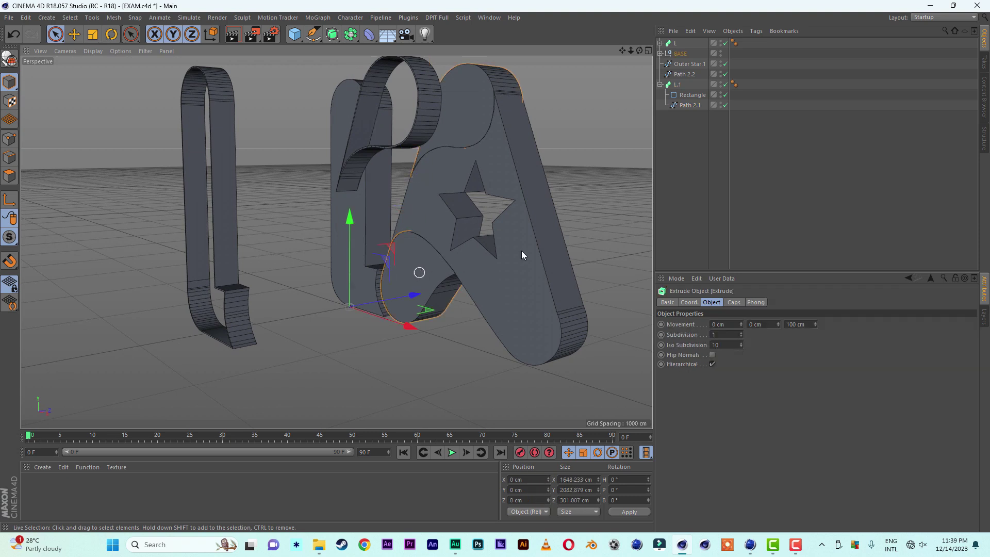
{"action": "left_click", "coordinate": [660, 84]}
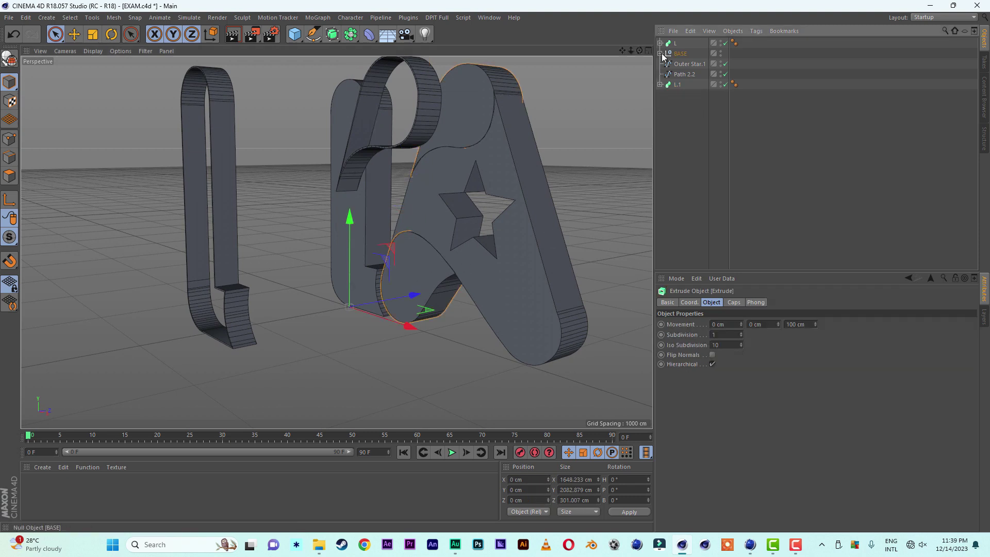
{"action": "left_click", "coordinate": [660, 53]}
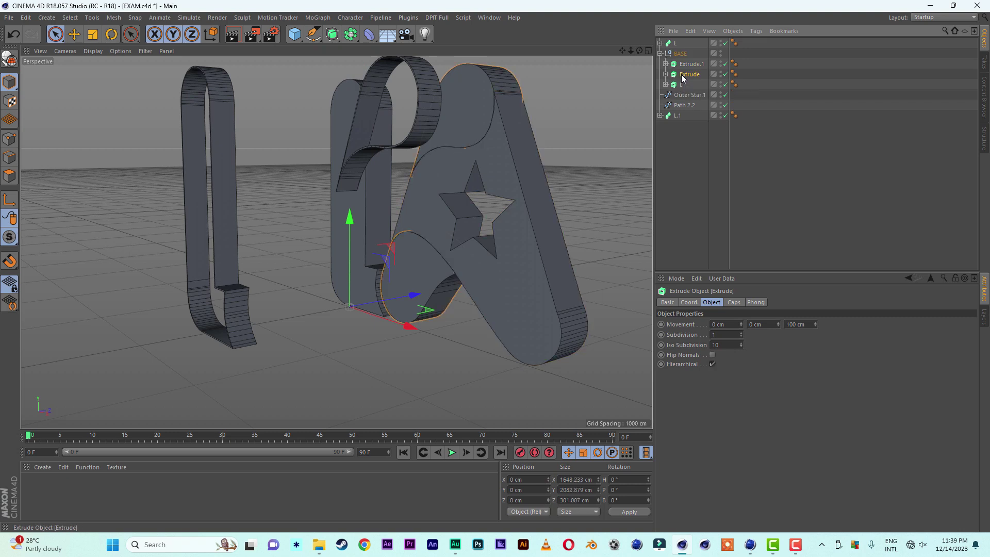
{"action": "left_click_drag", "start_coordinate": [679, 166], "coordinate": [679, 166]}
{"action": "left_click", "coordinate": [660, 53]}
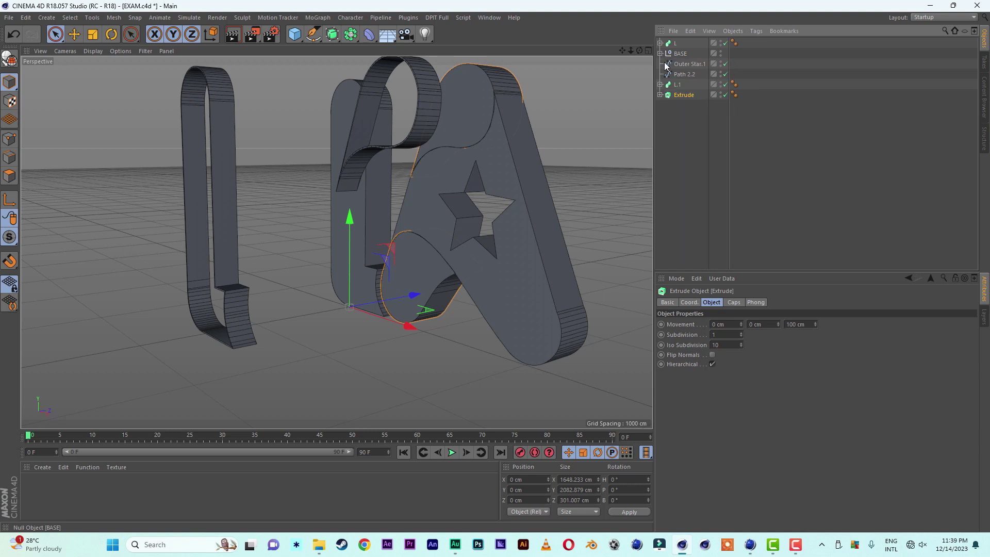
Delete the extra spline from the top-level Extrude object, keeping only Path 2.2 inside it.
{"action": "left_click", "coordinate": [660, 95]}
{"action": "left_click", "coordinate": [687, 105]}
{"action": "left_click", "coordinate": [687, 115]}
{"action": "key", "text": "Delete"}
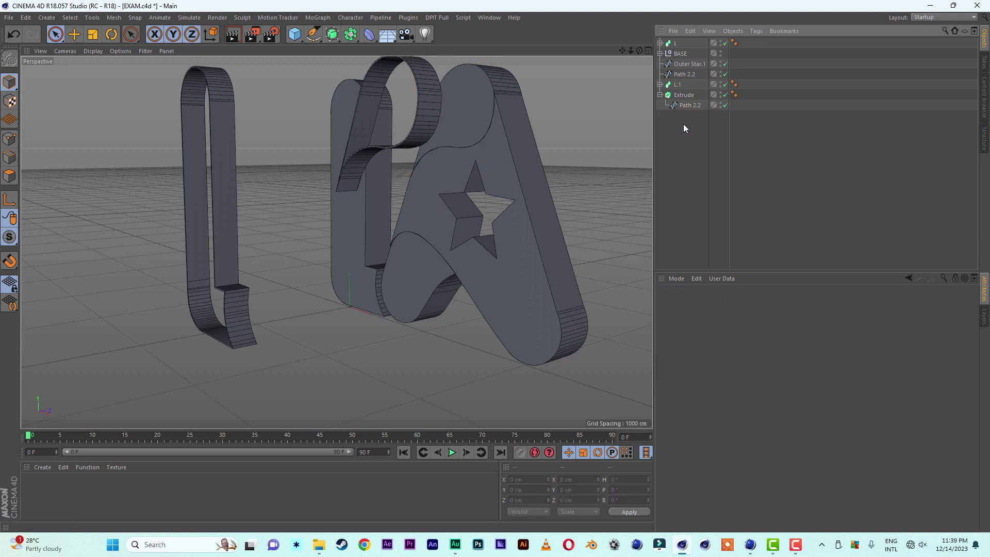
Set the top-level Extrude object's Z movement to 800 cm and move it forward along Z to about -2391 cm.
{"action": "left_click", "coordinate": [660, 95]}
{"action": "left_click", "coordinate": [682, 96]}
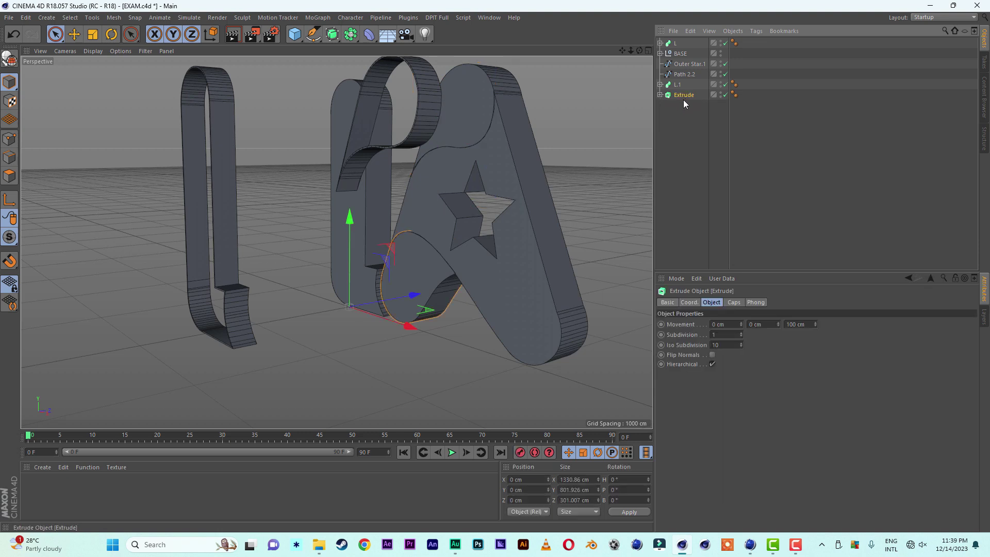
{"action": "left_click", "coordinate": [791, 323]}
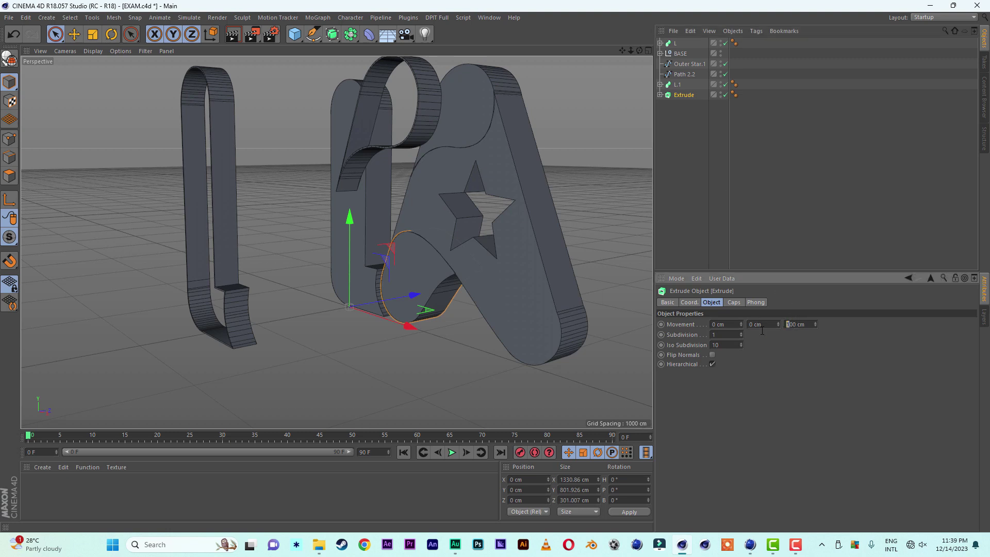
{"action": "type", "text": "5"}
{"action": "key", "text": "Return"}
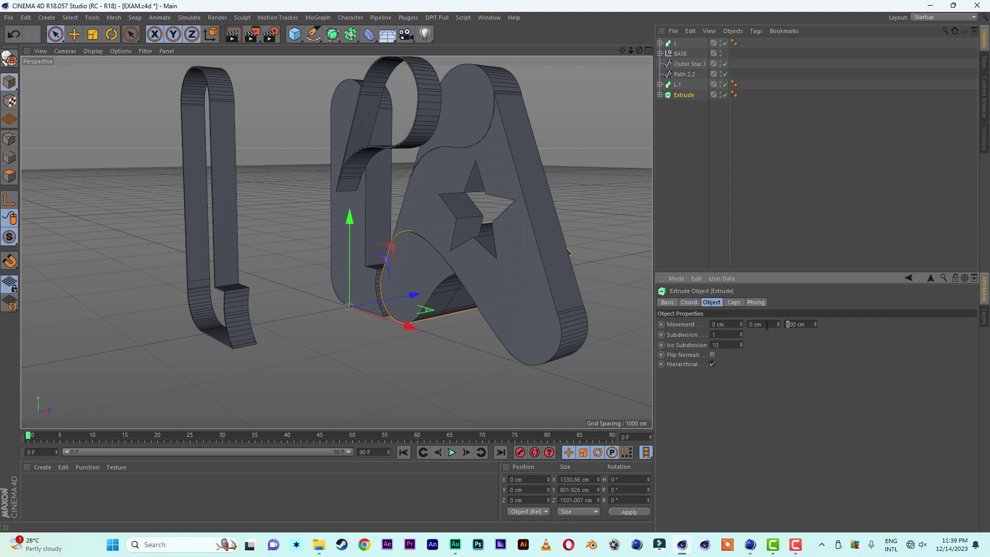
{"action": "type", "text": "6"}
{"action": "key", "text": "Return"}
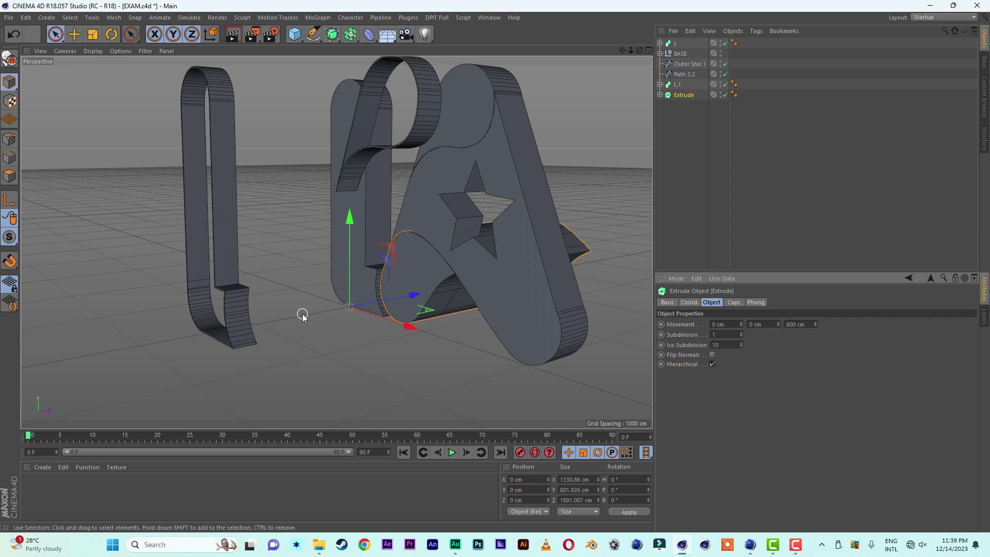
{"action": "left_click_drag", "start_coordinate": [411, 296], "coordinate": [221, 297]}
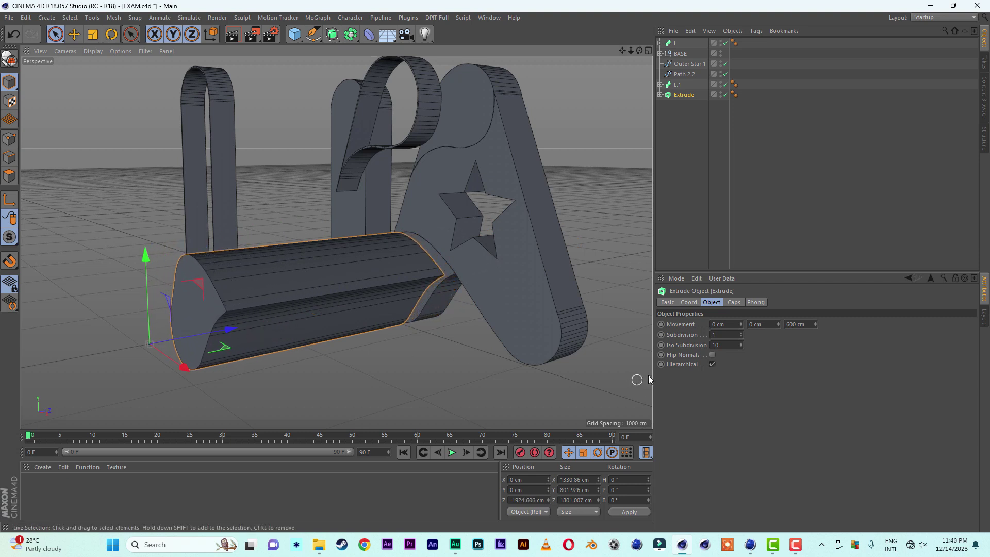
{"action": "left_click", "coordinate": [790, 324]}
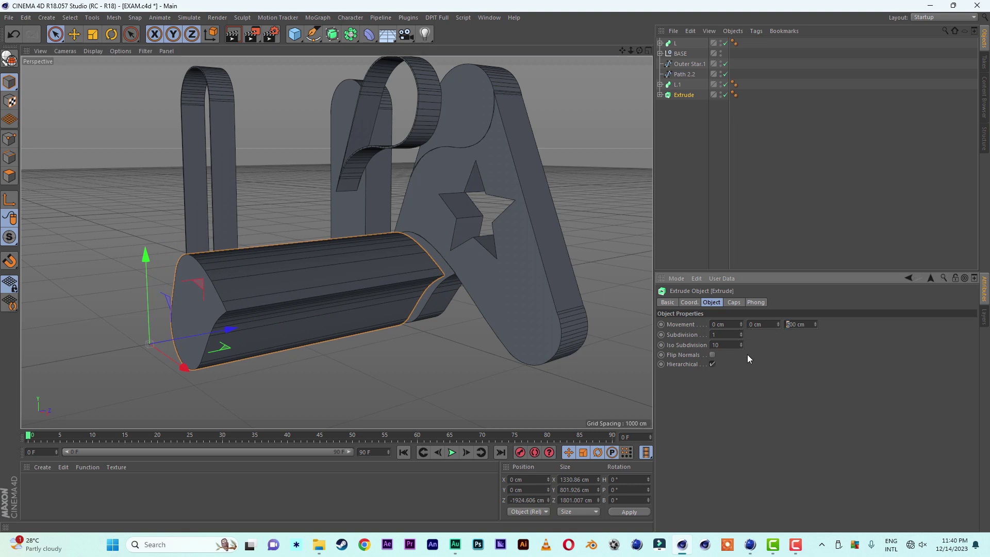
{"action": "key", "text": "Return"}
{"action": "left_click_drag", "start_coordinate": [227, 329], "coordinate": [169, 326]}
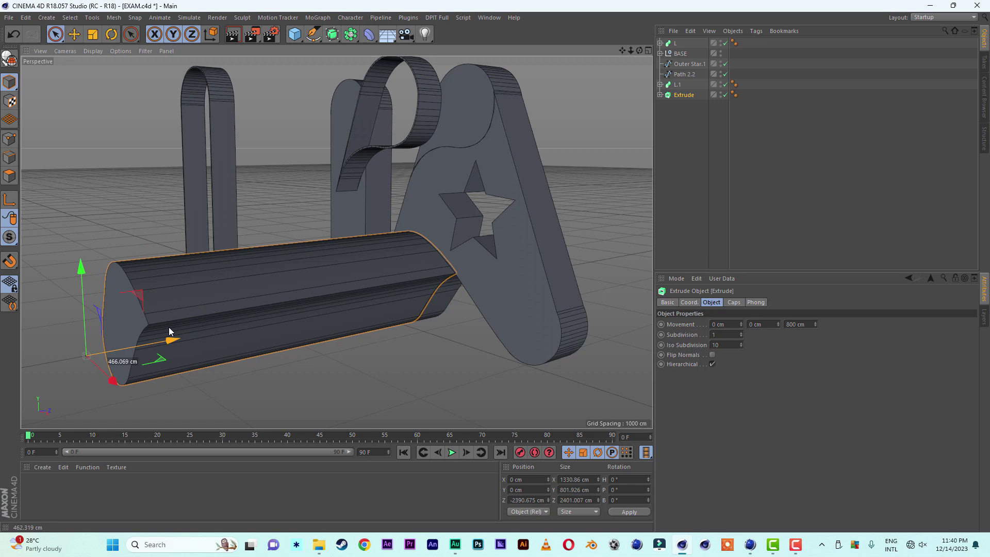
{"action": "left_click", "coordinate": [690, 218]}
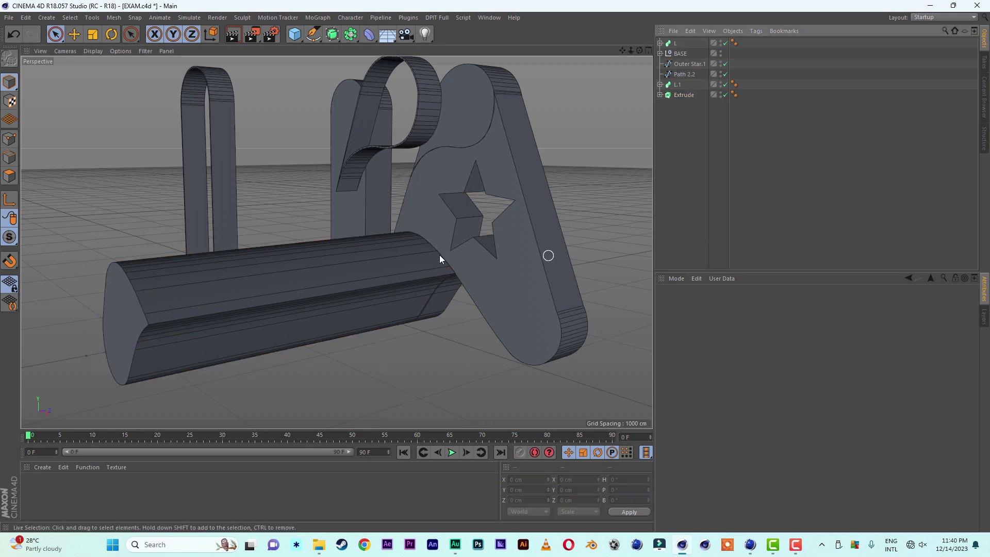
Duplicate the L.1 sweep and replace the copy's Path 2.1 spline with Outer Star.1.
{"action": "mouse_move", "coordinate": [297, 248]}
{"action": "left_mouse_down", "text": "alt"}
{"action": "mouse_move", "coordinate": [407, 259]}
{"action": "mouse_move", "coordinate": [480, 241]}
{"action": "mouse_move", "coordinate": [420, 243]}
{"action": "mouse_move", "coordinate": [468, 227]}
{"action": "mouse_move", "coordinate": [457, 221]}
{"action": "mouse_move", "coordinate": [275, 242]}
{"action": "left_mouse_up", "text": "alt"}
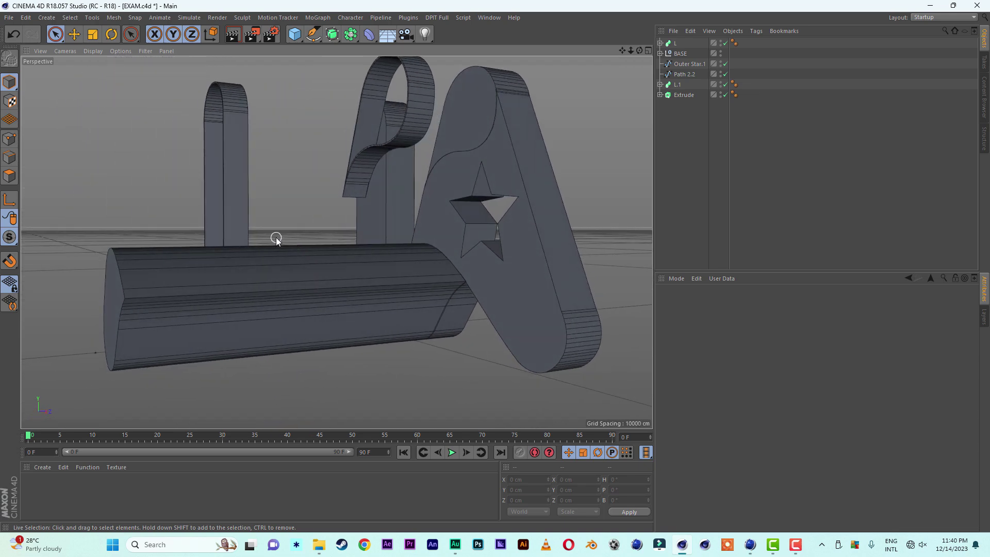
{"action": "mouse_move", "coordinate": [421, 251]}
{"action": "left_mouse_down", "text": "alt"}
{"action": "mouse_move", "coordinate": [502, 253]}
{"action": "mouse_move", "coordinate": [454, 250]}
{"action": "mouse_move", "coordinate": [491, 247]}
{"action": "mouse_move", "coordinate": [531, 257]}
{"action": "left_mouse_up", "text": "alt"}
{"action": "left_click", "coordinate": [689, 64]}
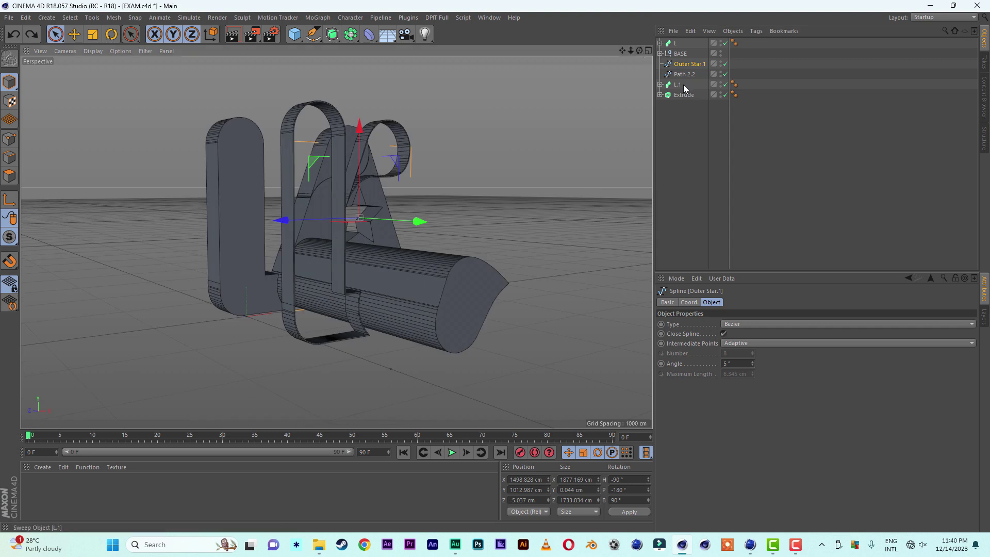
{"action": "left_click", "coordinate": [677, 85]}
{"action": "left_click_drag", "start_coordinate": [677, 88], "coordinate": [681, 132], "text": "ctrl"}
{"action": "left_click", "coordinate": [660, 106]}
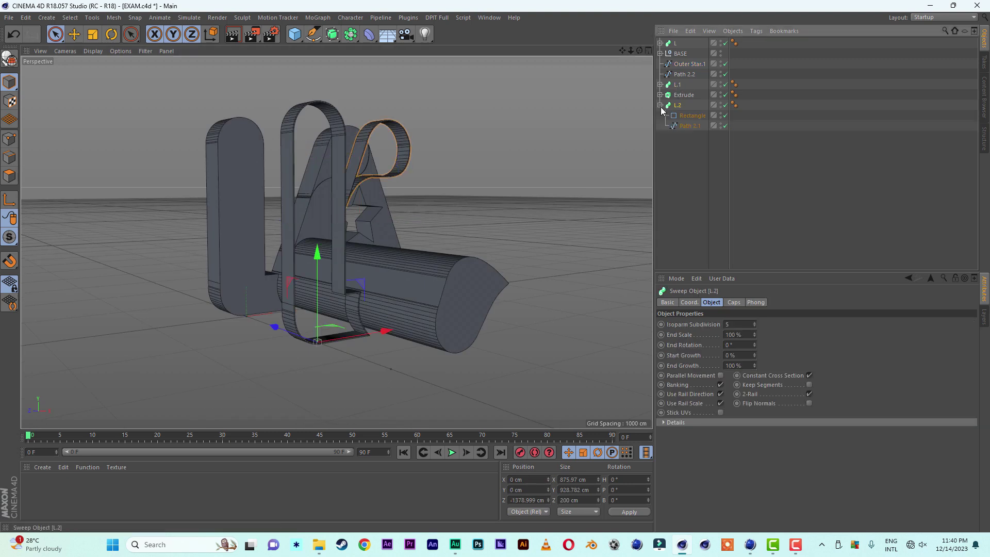
{"action": "left_click", "coordinate": [685, 127]}
{"action": "key", "text": "Delete"}
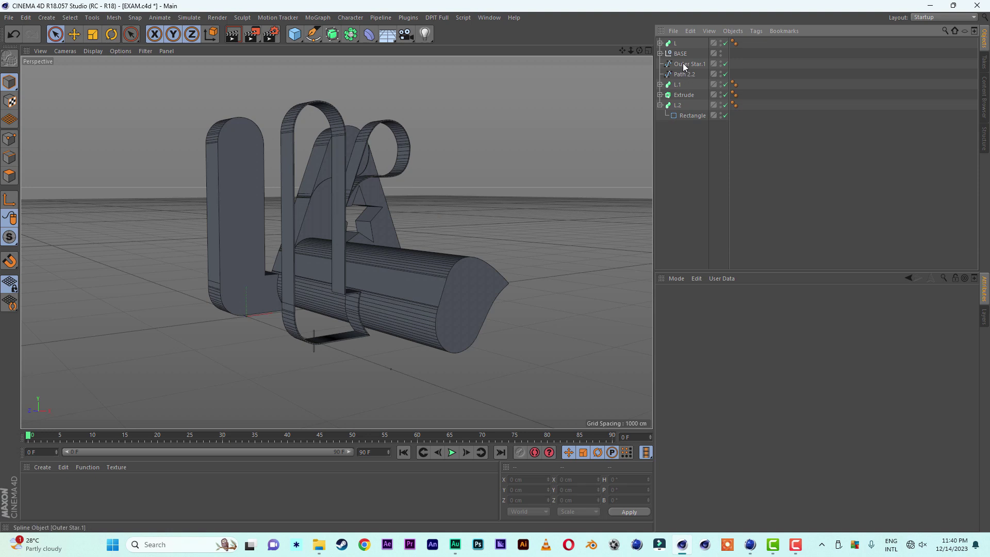
{"action": "left_click_drag", "start_coordinate": [683, 67], "coordinate": [686, 105]}
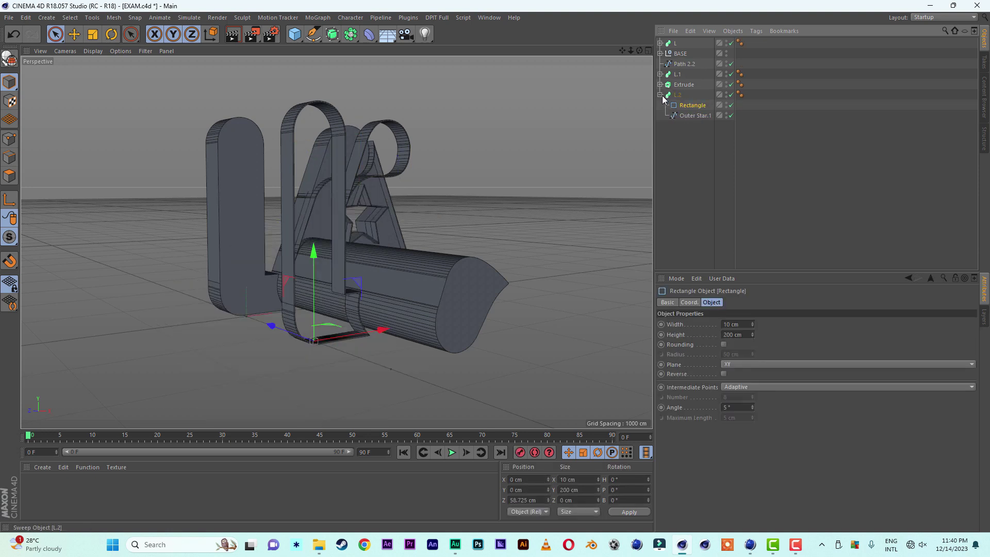
{"action": "left_click", "coordinate": [660, 95]}
{"action": "left_click", "coordinate": [675, 95]}
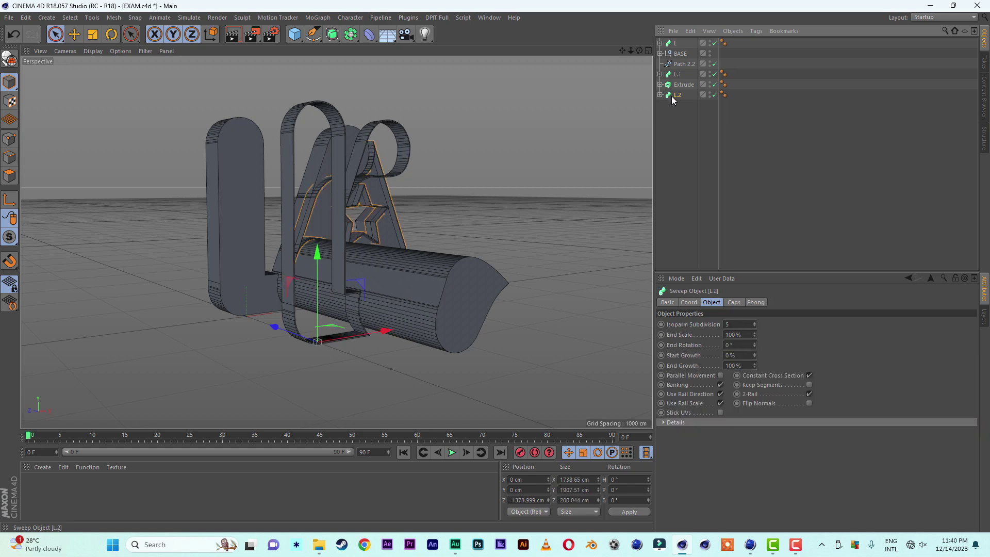
Move the Outer Star.1 spline in the L.2 sweep along Z to about 1150 cm, close to the A letter.
{"action": "left_click", "coordinate": [660, 95]}
{"action": "left_click_drag", "start_coordinate": [381, 229], "coordinate": [181, 224], "text": "alt"}
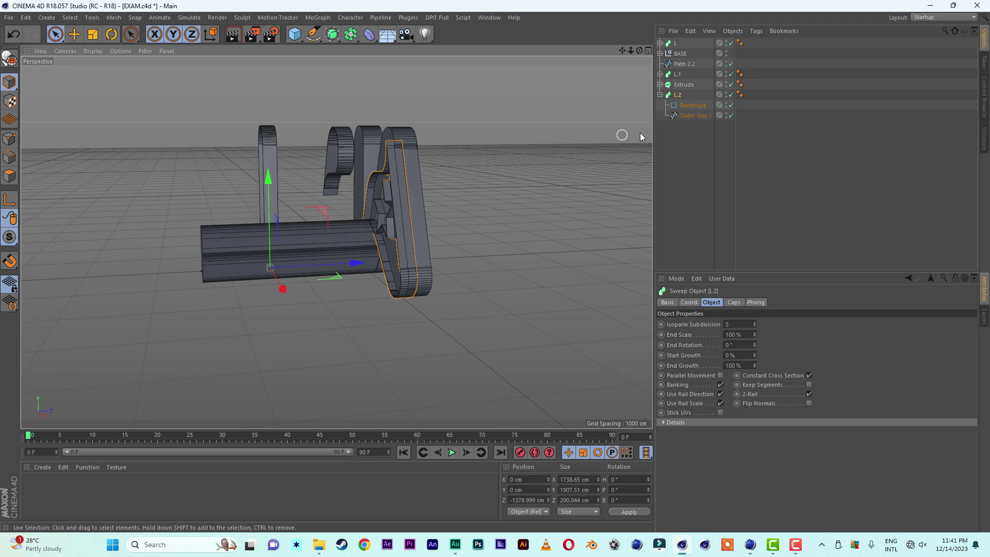
{"action": "left_click", "coordinate": [693, 115]}
{"action": "left_click_drag", "start_coordinate": [333, 212], "coordinate": [296, 228]}
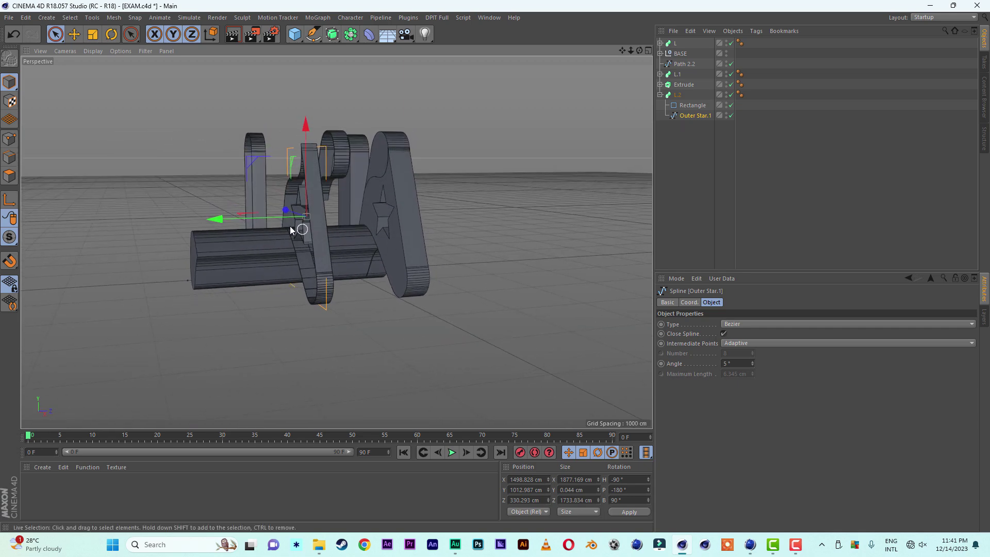
{"action": "left_click_drag", "start_coordinate": [227, 216], "coordinate": [290, 221]}
Set the height of the Rectangle profile in the L.2 sweep to 400 cm.
{"action": "left_click", "coordinate": [692, 104]}
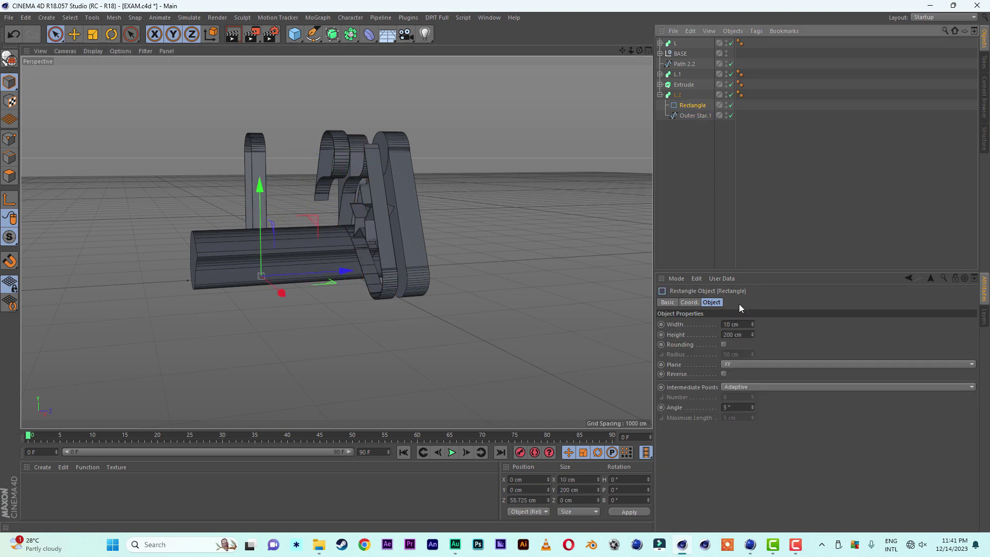
{"action": "left_click", "coordinate": [728, 335]}
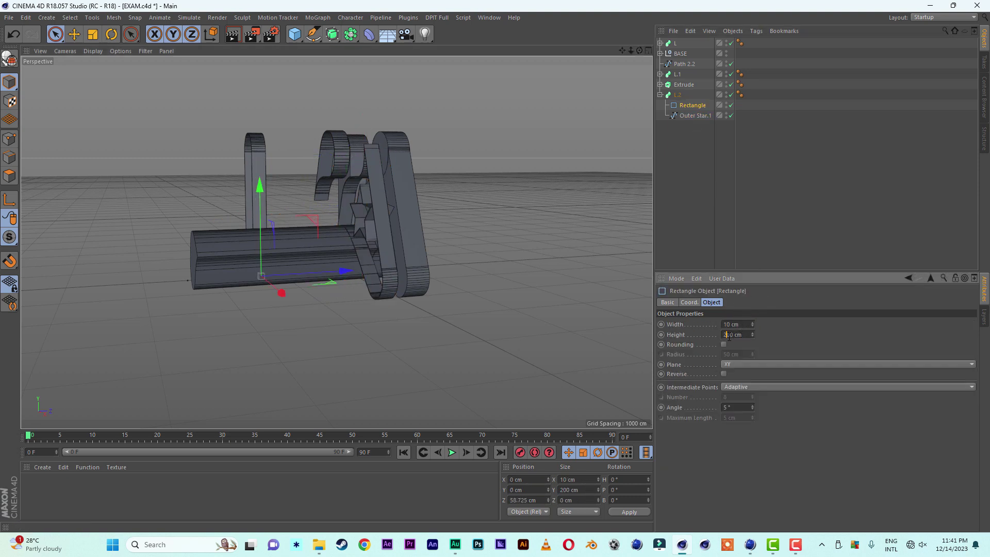
{"action": "type", "text": "4"}
{"action": "key", "text": "Return"}
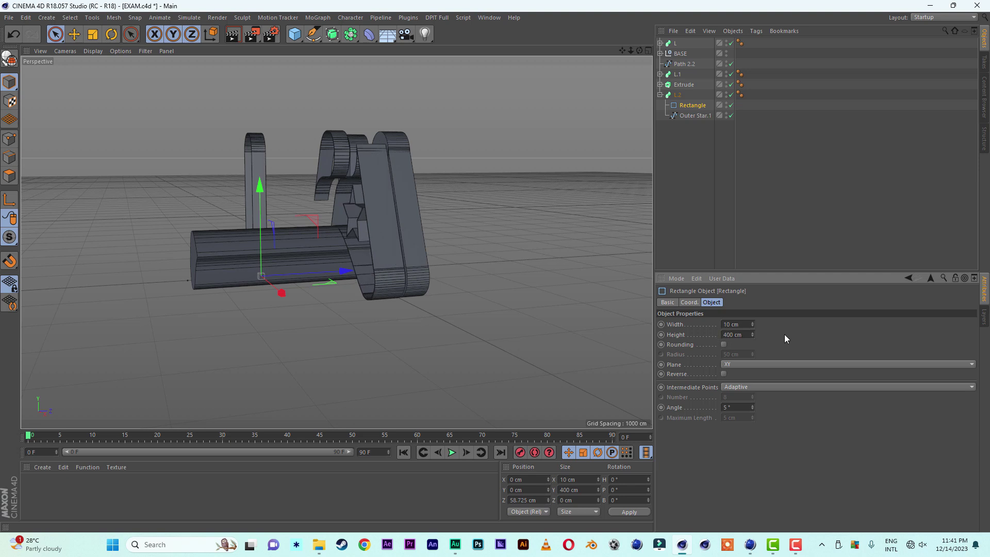
Shift the Outer Star.1 spline slightly further along Z to about 1219 cm.
{"action": "left_click", "coordinate": [693, 115]}
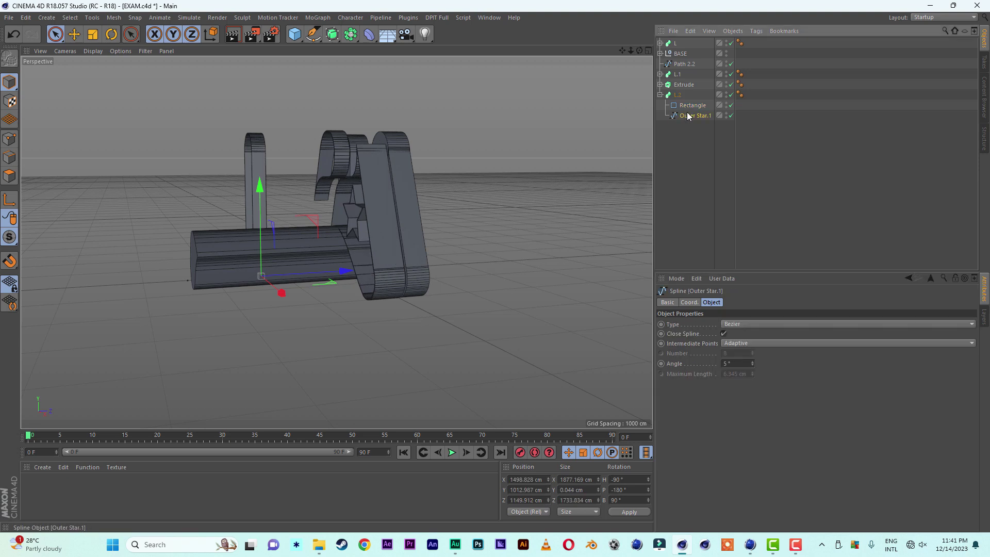
{"action": "left_click_drag", "start_coordinate": [286, 217], "coordinate": [291, 217]}
{"action": "mouse_move", "coordinate": [397, 242]}
{"action": "left_mouse_down", "text": "alt"}
{"action": "mouse_move", "coordinate": [527, 228]}
{"action": "mouse_move", "coordinate": [453, 236]}
{"action": "left_mouse_up", "text": "alt"}
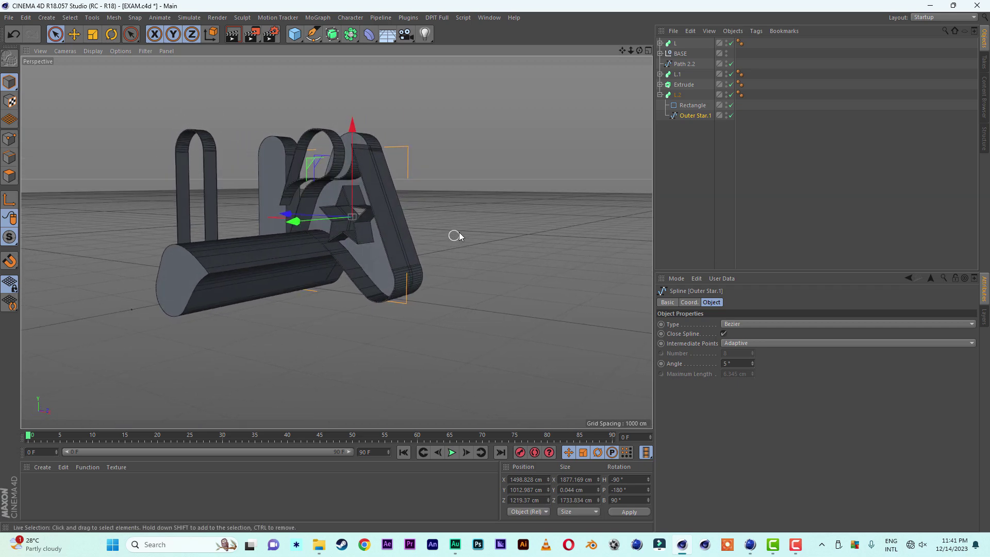
Duplicate the L letter's Extrude object from the BASE null to the top level of the hierarchy.
{"action": "left_click_drag", "start_coordinate": [622, 50], "coordinate": [684, 51]}
{"action": "left_click_drag", "start_coordinate": [501, 189], "coordinate": [622, 188], "text": "alt"}
{"action": "left_click_drag", "start_coordinate": [605, 184], "coordinate": [627, 186], "text": "alt"}
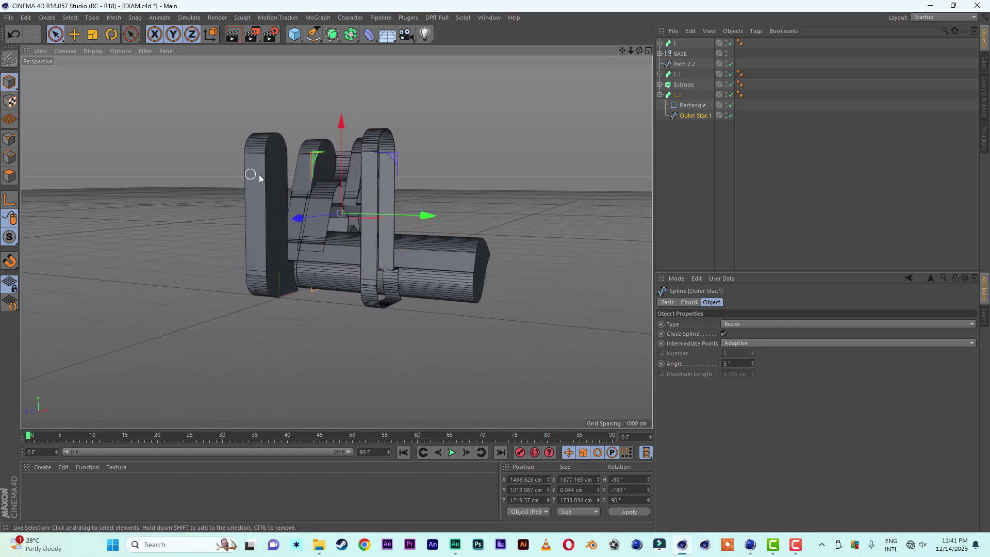
{"action": "left_click", "coordinate": [261, 150]}
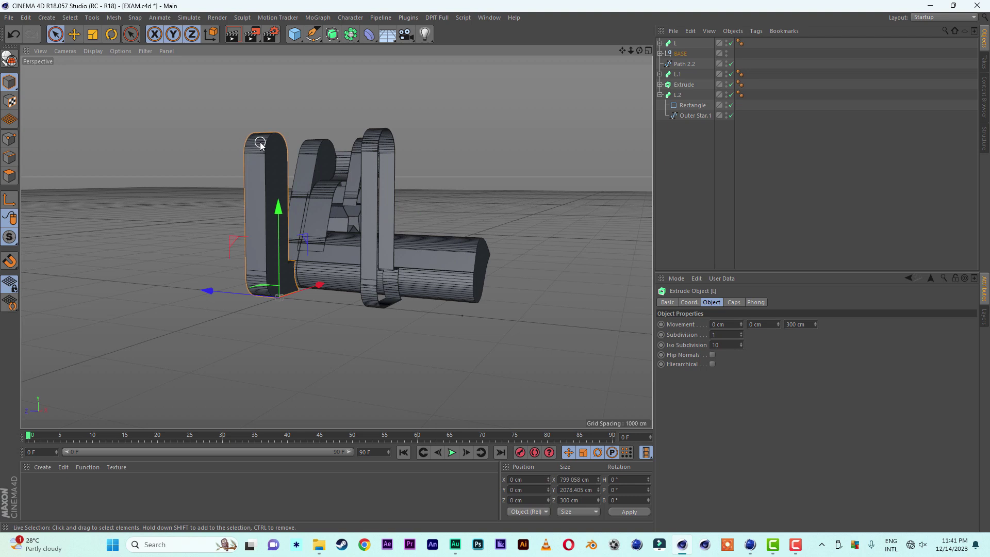
{"action": "left_click", "coordinate": [660, 54]}
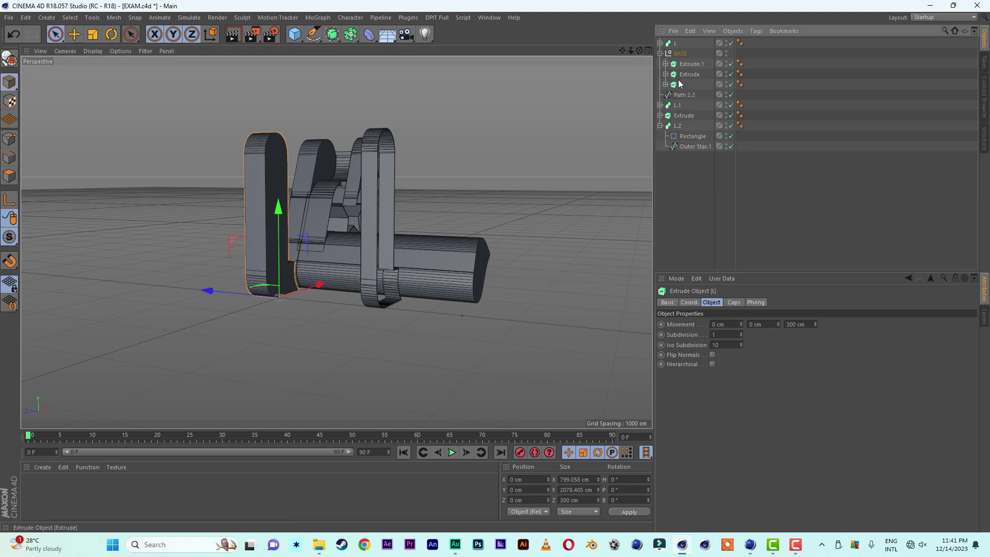
{"action": "left_click_drag", "start_coordinate": [681, 125], "coordinate": [683, 196]}
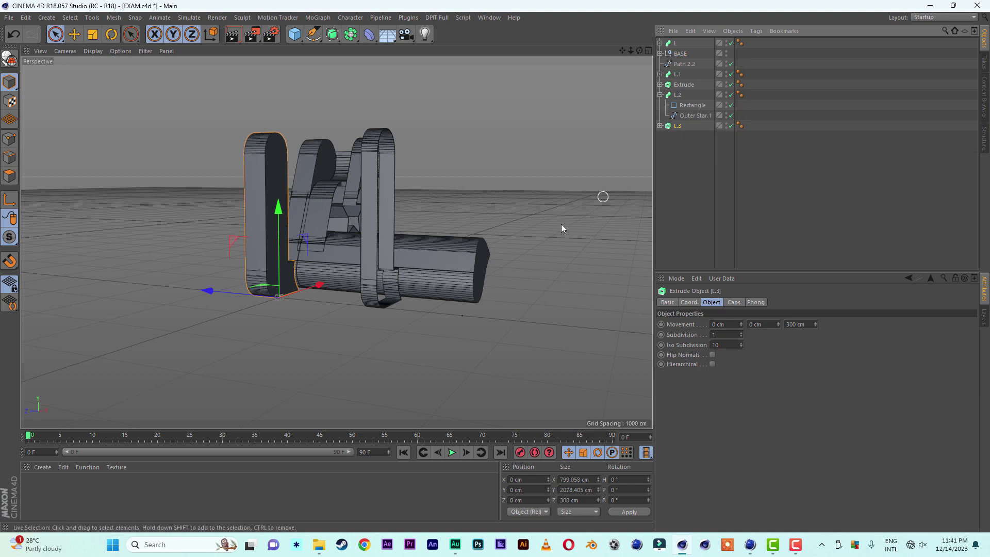
Set the L.3 Extrude object's Z movement to 3000 cm and move the object back along Z to about 295 cm.
{"action": "left_click", "coordinate": [787, 325]}
{"action": "type", "text": "1"}
{"action": "key", "text": "Return"}
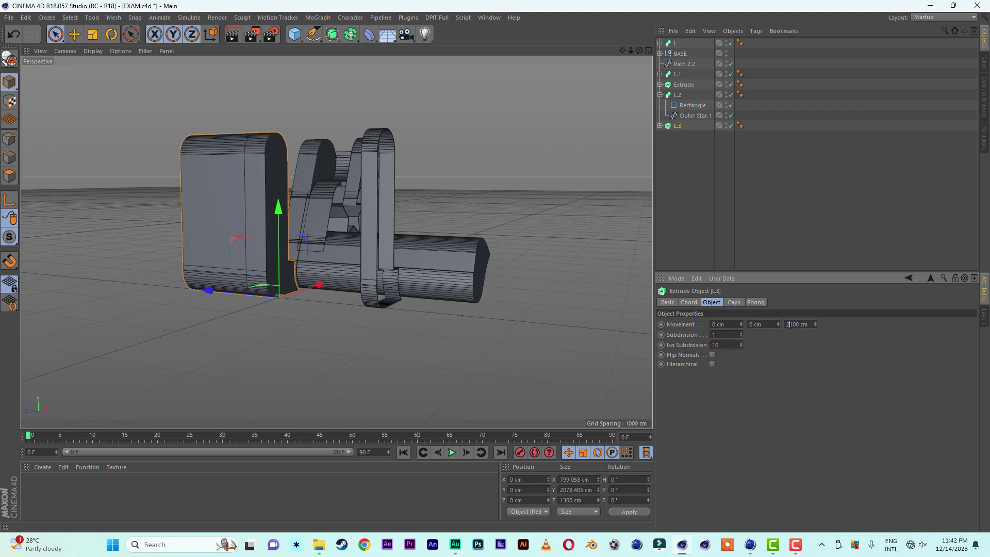
{"action": "key", "text": "Return"}
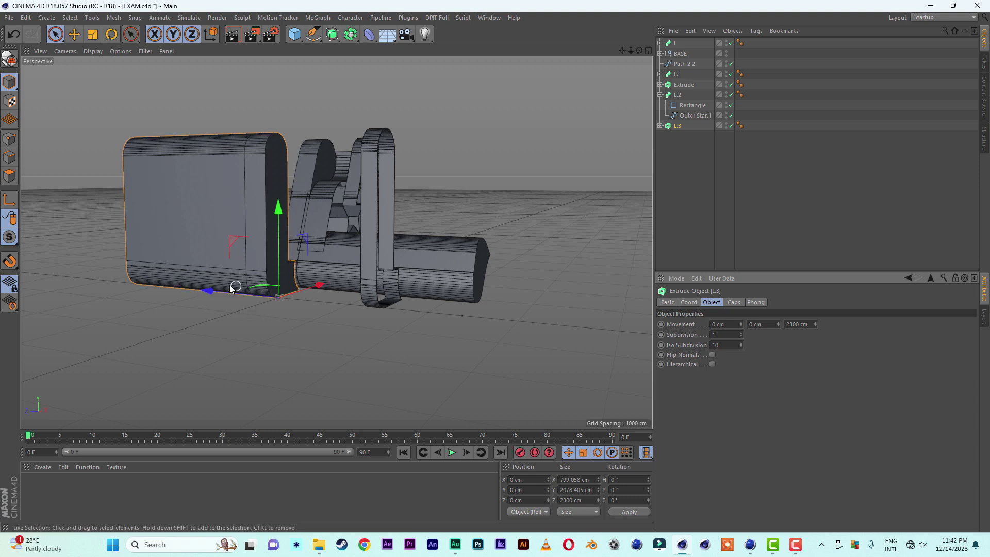
{"action": "left_click_drag", "start_coordinate": [206, 290], "coordinate": [188, 290]}
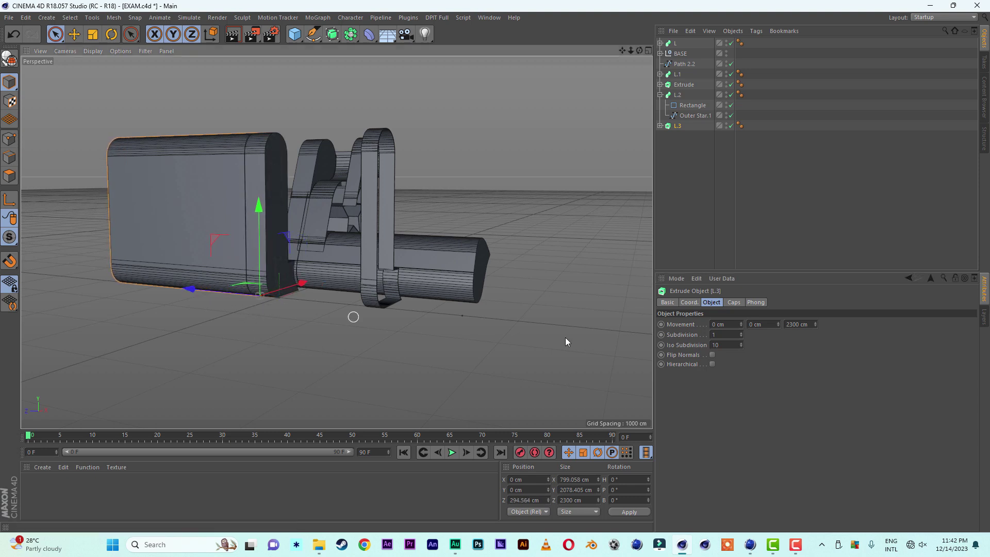
{"action": "left_click", "coordinate": [794, 323]}
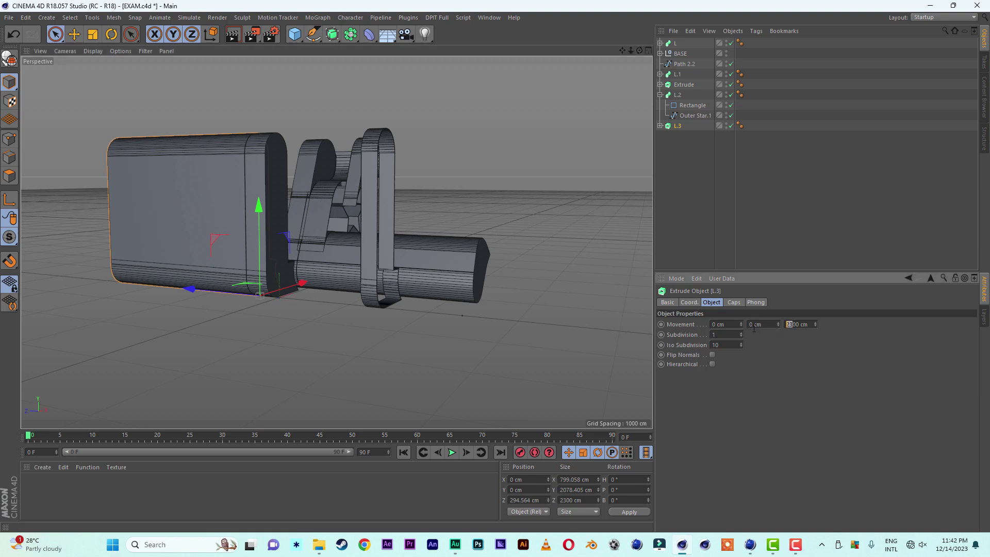
{"action": "key", "text": "Return"}
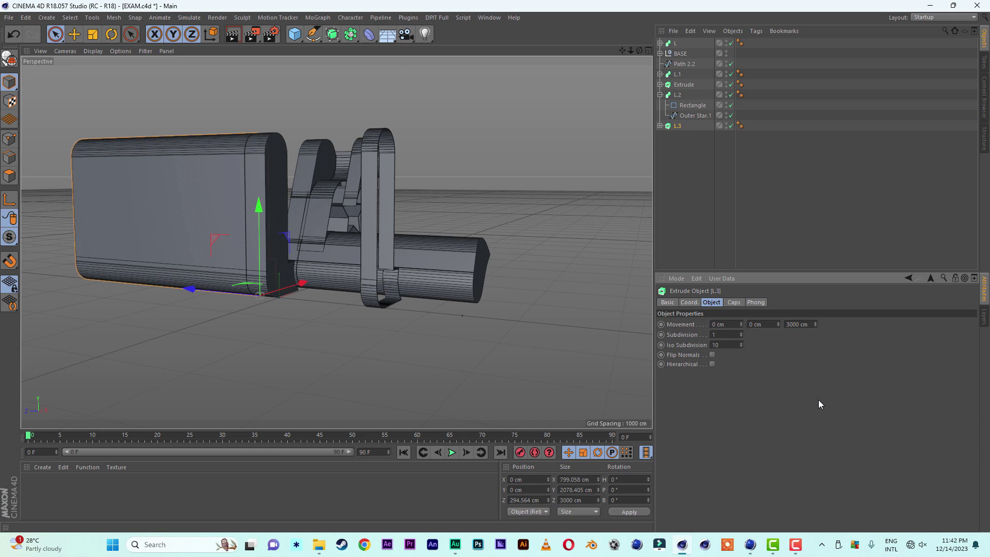
{"action": "scroll", "coordinate": [184, 270], "scroll_direction": "down", "scroll_amount": 2}
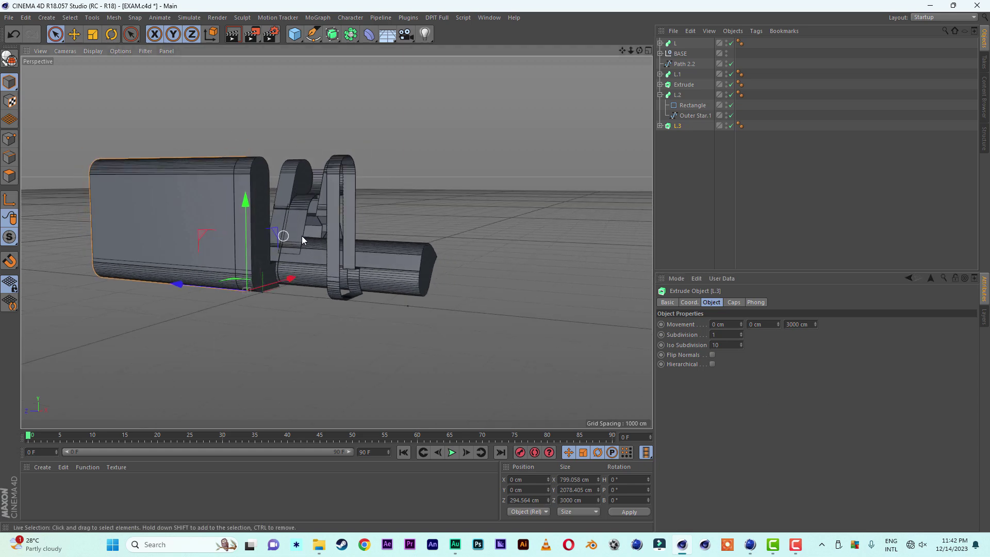
{"action": "left_click_drag", "start_coordinate": [301, 237], "coordinate": [235, 232], "text": "alt"}
{"action": "scroll", "coordinate": [369, 269], "scroll_direction": "up", "scroll_amount": 5}
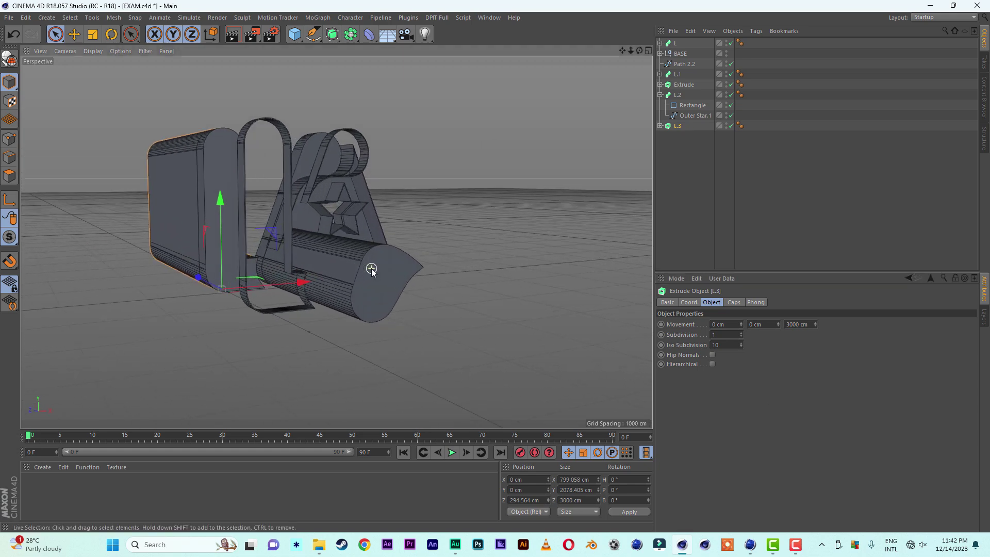
{"action": "left_click_drag", "start_coordinate": [473, 273], "coordinate": [479, 216], "text": "alt"}
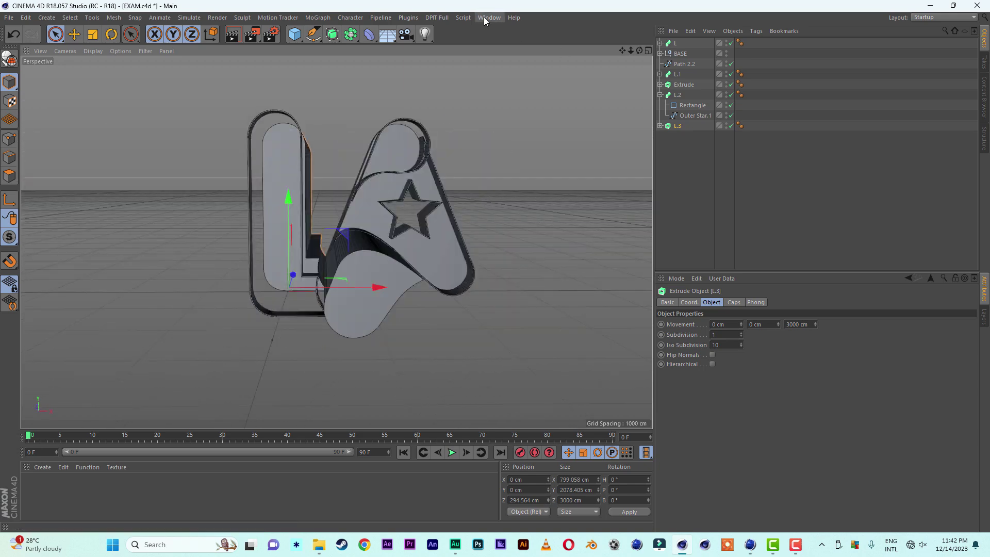
Switch to the STAR RADIAL work.c4d project and examine how the finished logo's layers are arranged in depth.
{"action": "left_click", "coordinate": [487, 18]}
{"action": "left_click", "coordinate": [526, 262]}
{"action": "left_click_drag", "start_coordinate": [526, 262], "coordinate": [396, 280], "text": "alt"}
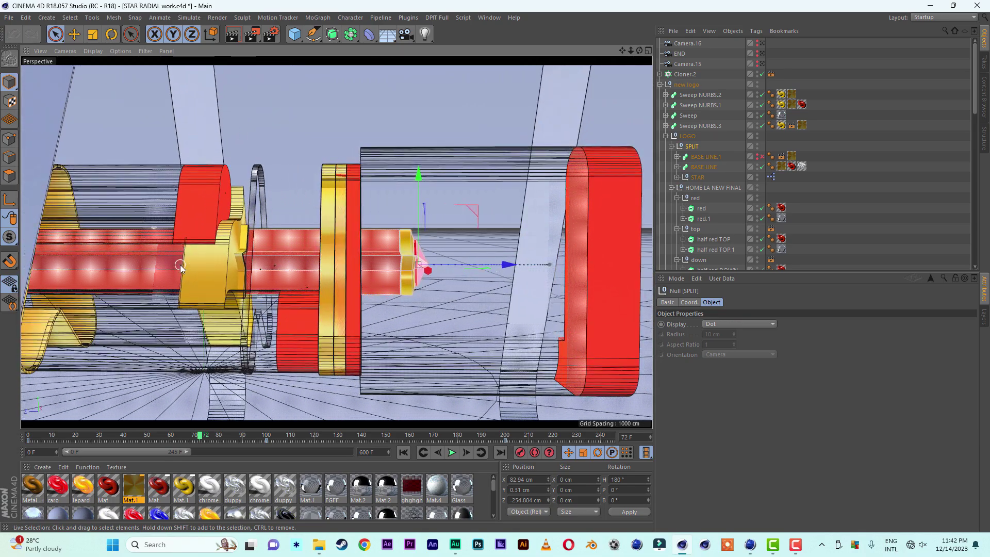
Examine the repeated triangular frames around the logo in STAR RADIAL work.c4d from several angles and across the animation timeline.
{"action": "left_click_drag", "start_coordinate": [251, 258], "coordinate": [203, 146], "text": "alt"}
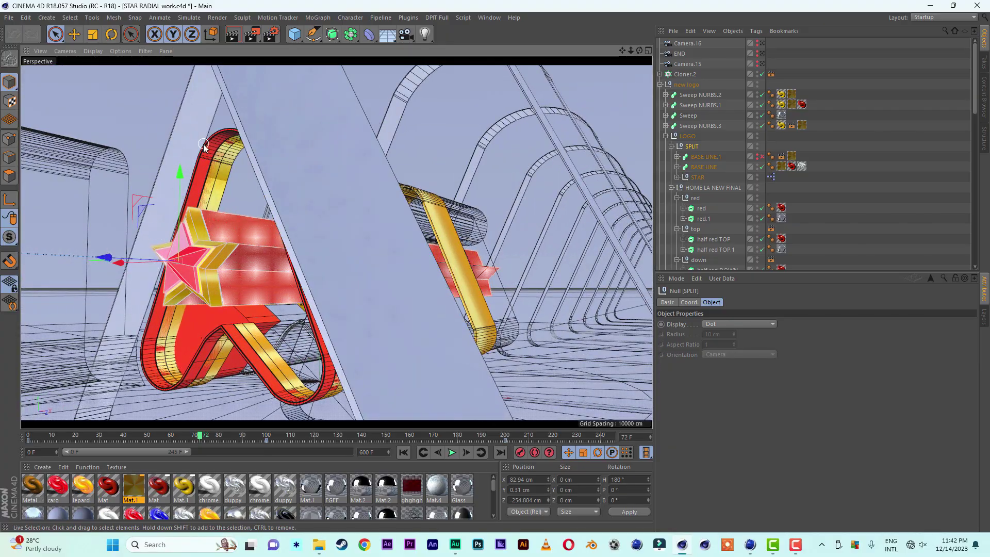
{"action": "left_click_drag", "start_coordinate": [363, 193], "coordinate": [396, 198], "text": "alt"}
{"action": "left_click_drag", "start_coordinate": [622, 51], "coordinate": [762, 42]}
{"action": "left_click_drag", "start_coordinate": [455, 230], "coordinate": [513, 237], "text": "alt"}
{"action": "left_click", "coordinate": [489, 18]}
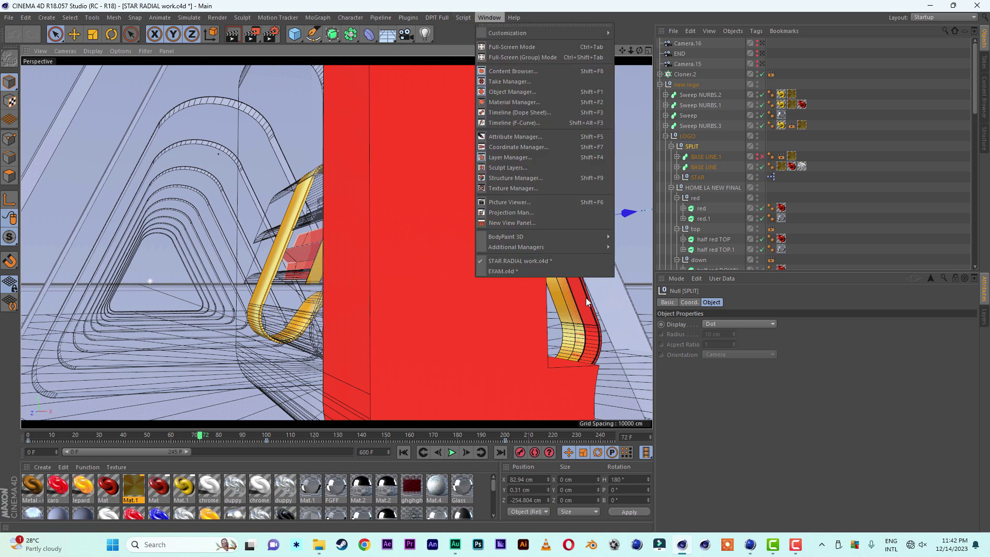
{"action": "left_click", "coordinate": [506, 268]}
{"action": "left_click_drag", "start_coordinate": [558, 286], "coordinate": [393, 272], "text": "alt"}
{"action": "left_click", "coordinate": [489, 17]}
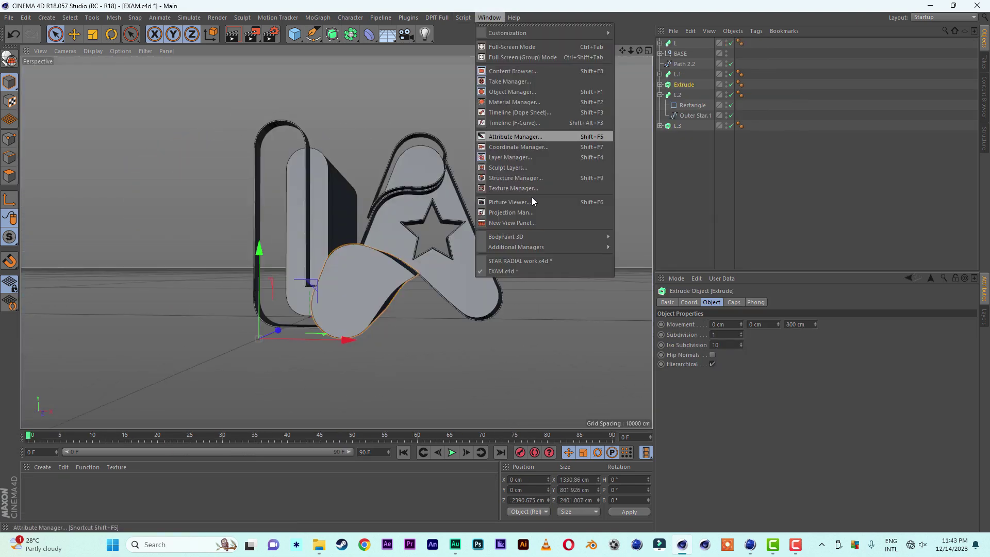
{"action": "left_click", "coordinate": [521, 264]}
{"action": "left_click_drag", "start_coordinate": [483, 285], "coordinate": [479, 282], "text": "alt"}
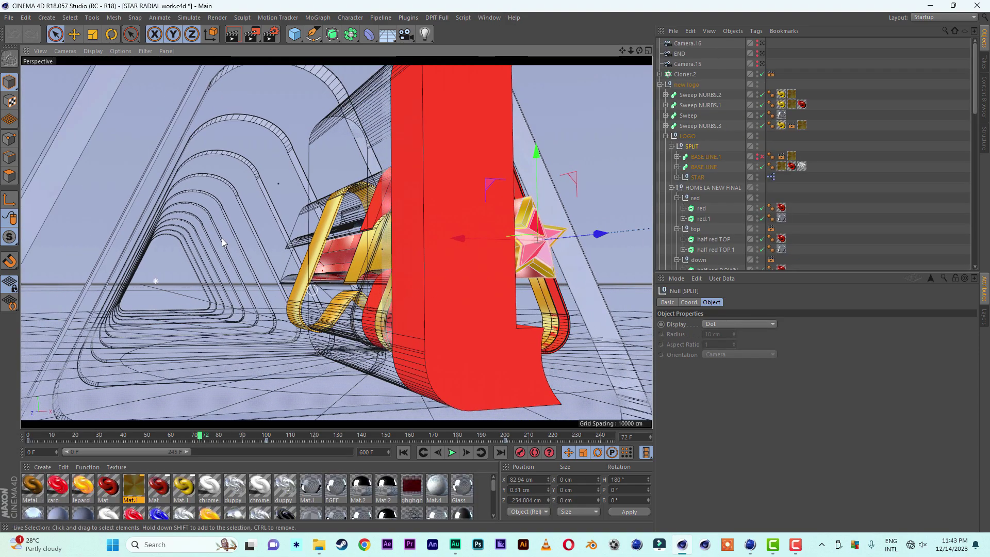
{"action": "left_click", "coordinate": [215, 120]}
{"action": "left_click_drag", "start_coordinate": [31, 438], "coordinate": [233, 429]}
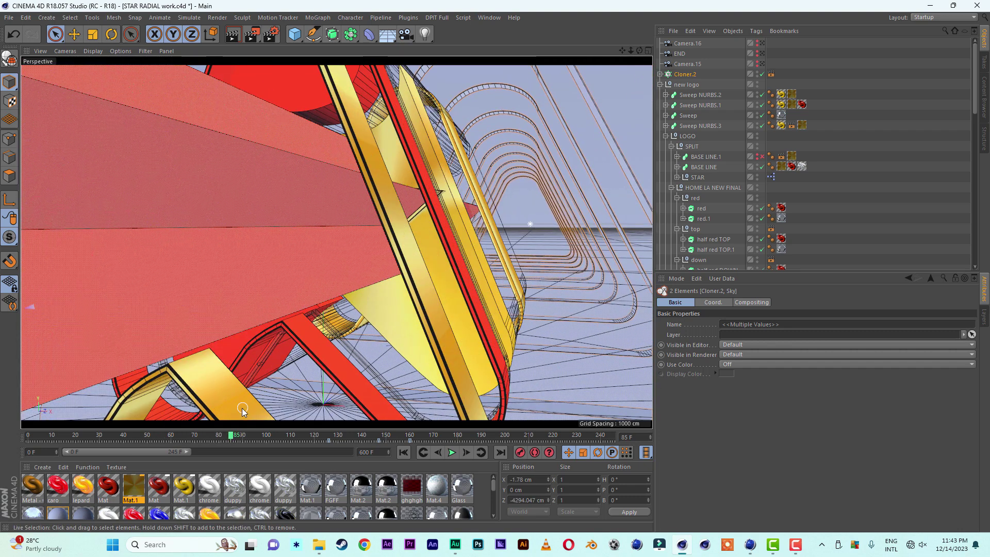
Switch back to EXAM.c4d and display the LA logo in a full-size Front view with nothing selected.
{"action": "left_click", "coordinate": [487, 17]}
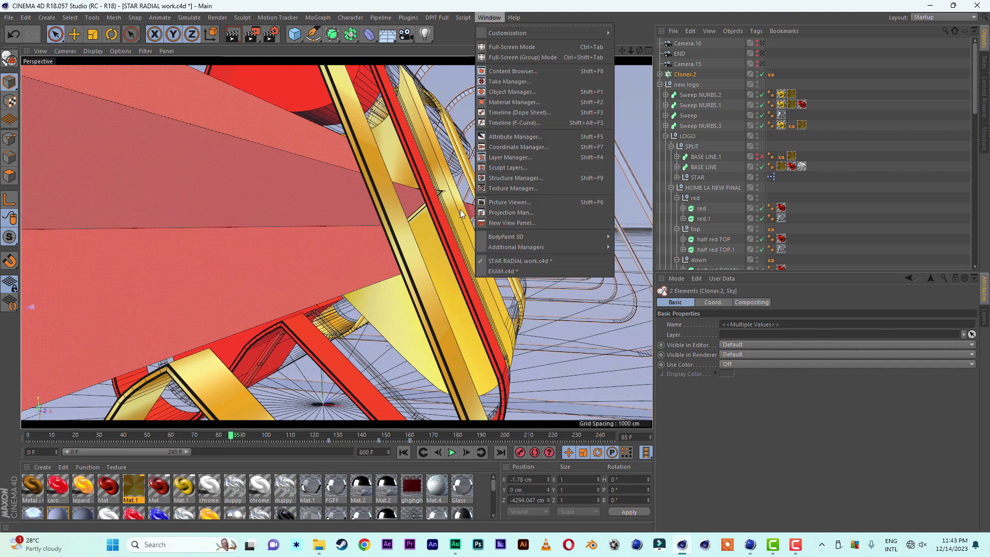
{"action": "left_click", "coordinate": [509, 273]}
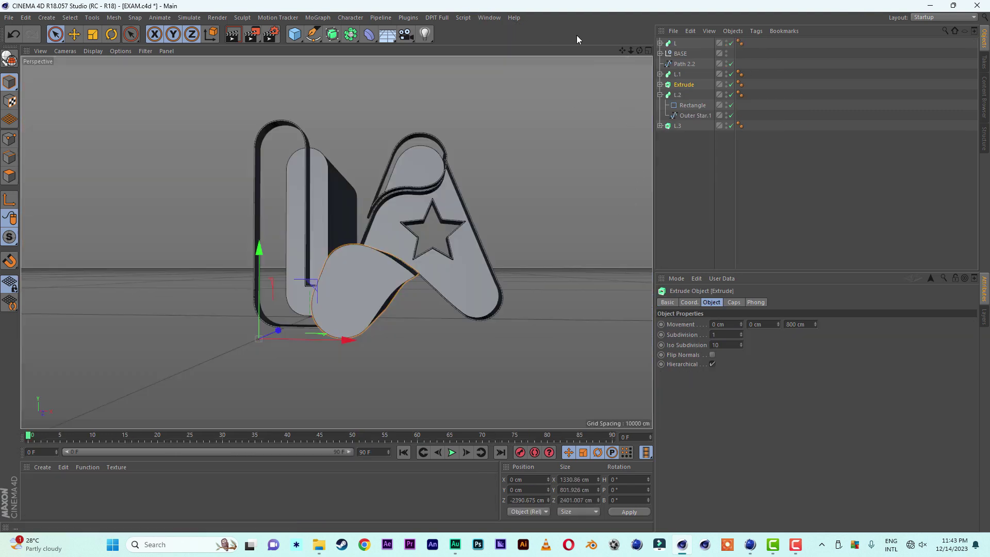
{"action": "left_click", "coordinate": [648, 50]}
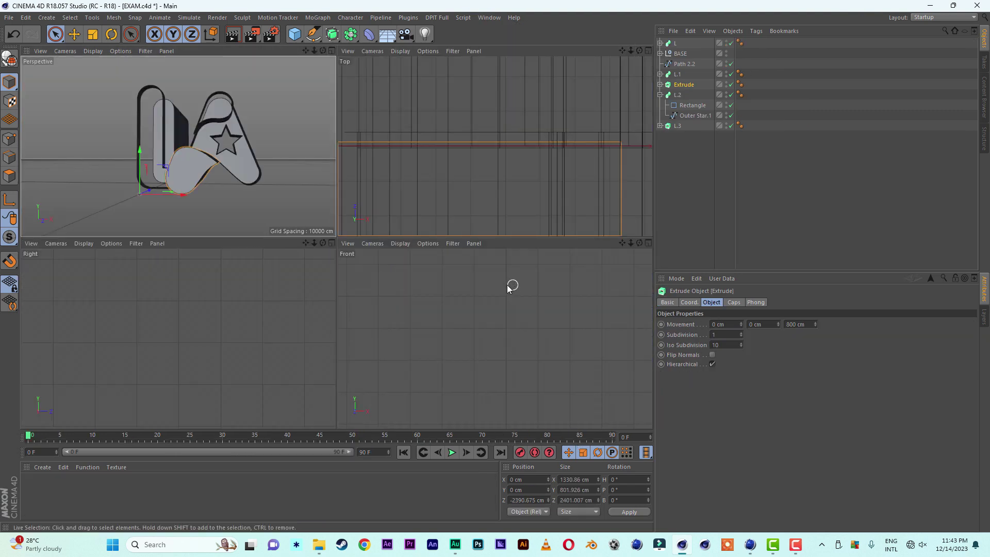
{"action": "scroll", "coordinate": [493, 300], "scroll_direction": "down", "scroll_amount": 5}
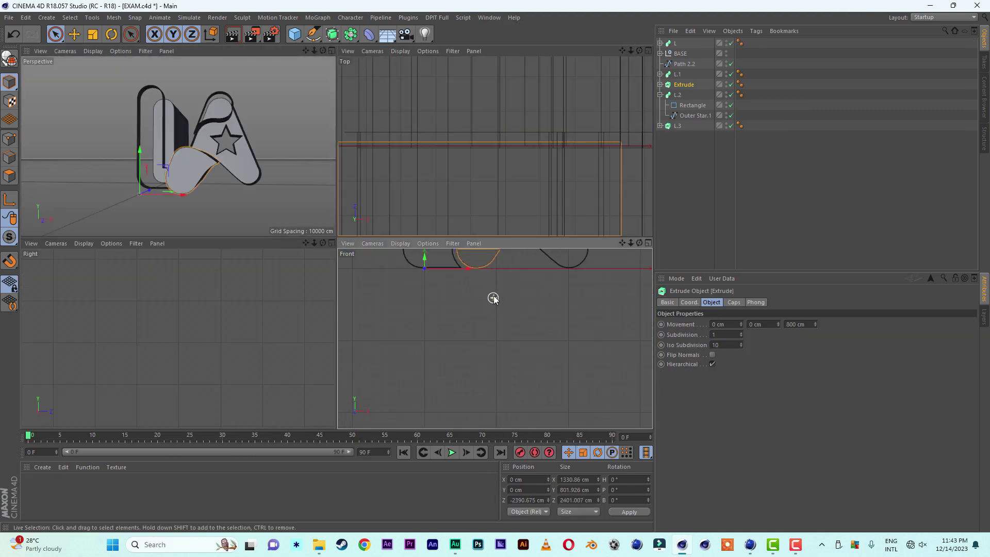
{"action": "left_click", "coordinate": [648, 243]}
{"action": "left_click_drag", "start_coordinate": [622, 51], "coordinate": [608, 170]}
{"action": "middle_click_drag", "start_coordinate": [336, 242], "coordinate": [364, 253], "text": "alt"}
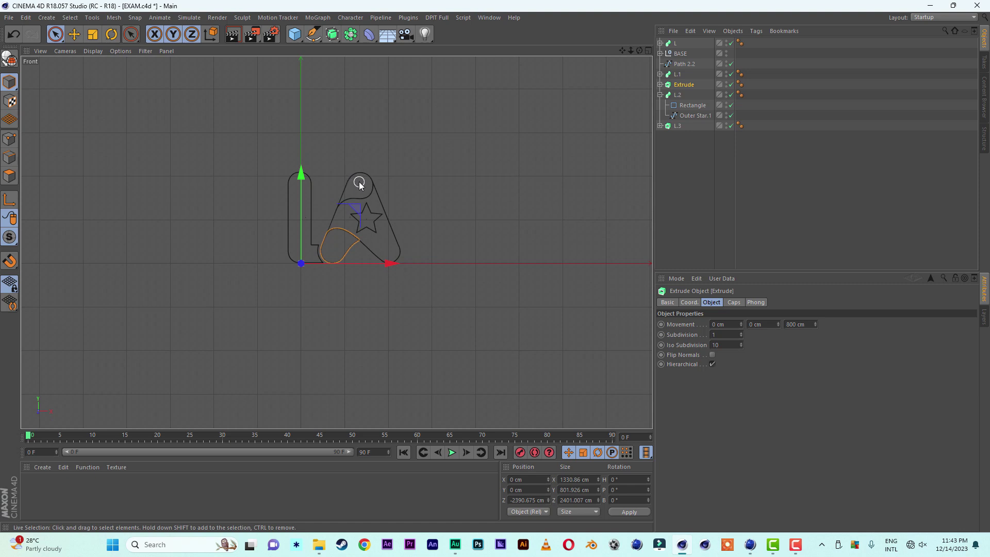
{"action": "scroll", "coordinate": [333, 200], "scroll_direction": "up", "scroll_amount": 3}
{"action": "left_click", "coordinate": [332, 200]}
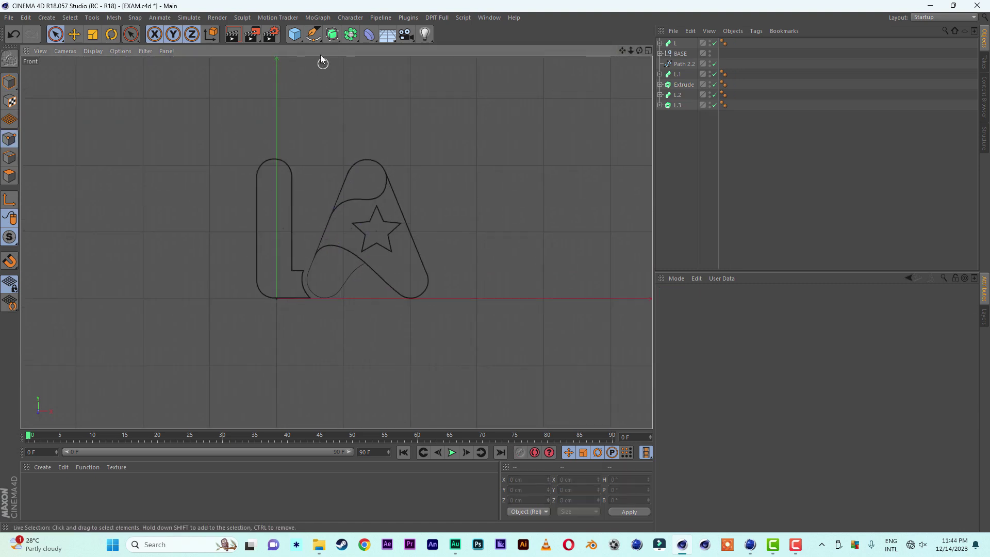
Draw a closed nine-point triangular outline with angled corners around the LA logo using the Bezier Pen tool.
{"action": "left_click_drag", "start_coordinate": [318, 42], "coordinate": [340, 50]}
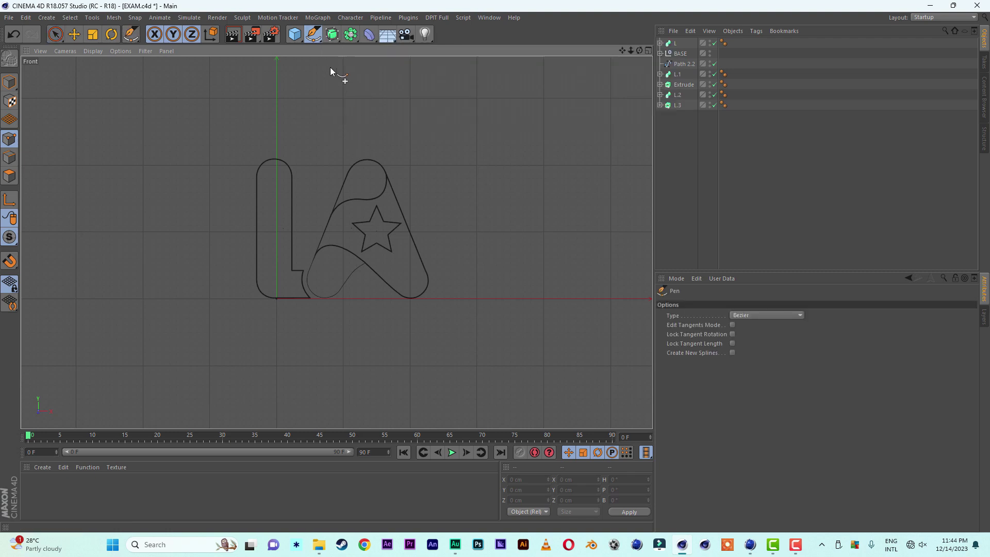
{"action": "left_click_drag", "start_coordinate": [632, 49], "coordinate": [608, 53]}
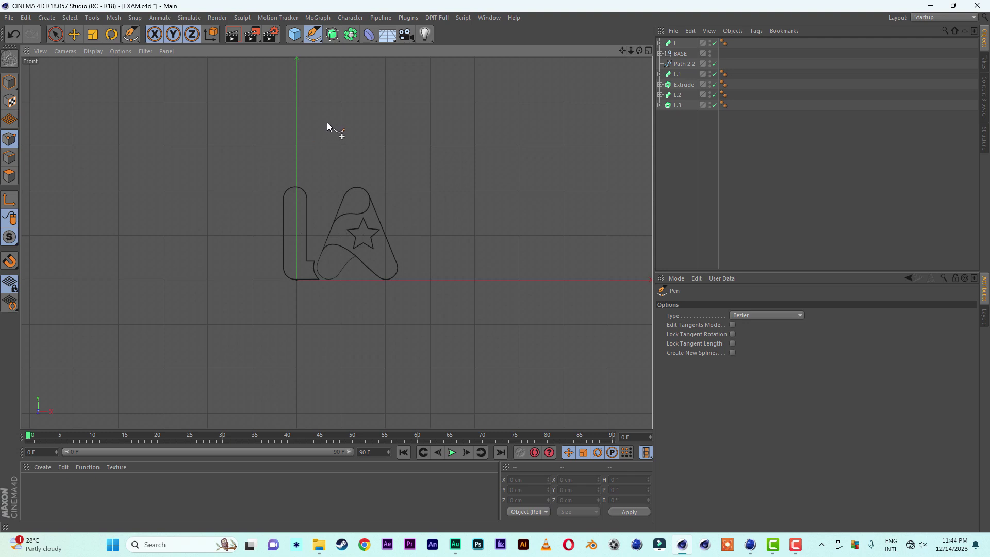
{"action": "left_click", "coordinate": [321, 137]}
{"action": "left_click", "coordinate": [222, 249]}
{"action": "left_click", "coordinate": [220, 273]}
{"action": "left_click", "coordinate": [239, 279]}
{"action": "left_click", "coordinate": [412, 280]}
{"action": "left_click", "coordinate": [436, 274]}
{"action": "left_click", "coordinate": [434, 246]}
{"action": "left_click", "coordinate": [352, 147]}
{"action": "left_click", "coordinate": [336, 130]}
{"action": "left_click", "coordinate": [320, 137]}
Move the outline's two bottom points down to about Y -244.5 cm and nudge its top points slightly along X.
{"action": "left_click", "coordinate": [55, 34]}
{"action": "left_click", "coordinate": [240, 279]}
{"action": "left_click", "coordinate": [412, 280], "text": "shift"}
{"action": "left_click_drag", "start_coordinate": [327, 199], "coordinate": [326, 210]}
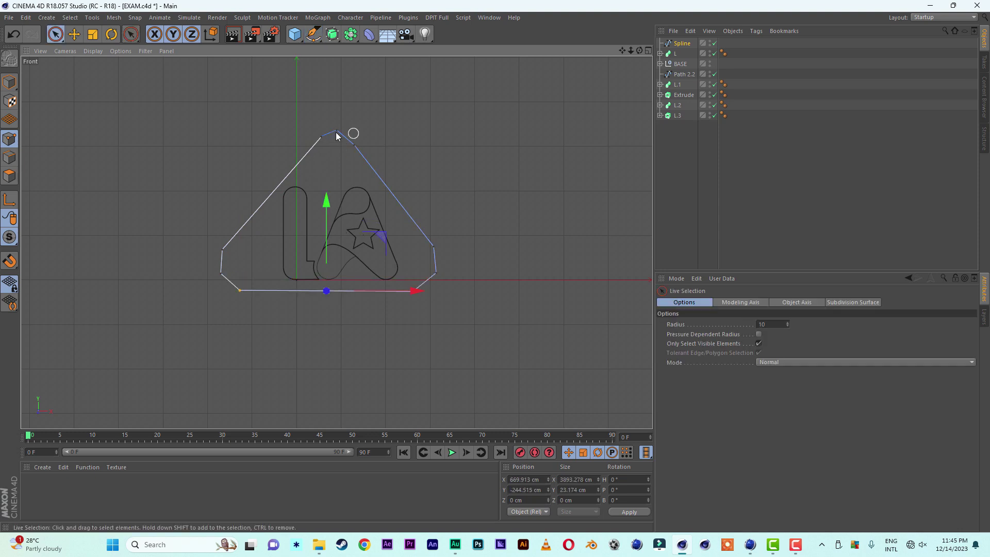
{"action": "left_click_drag", "start_coordinate": [431, 149], "coordinate": [439, 149]}
Smooth the corners of the triangular spline into rounded curves and return to Model mode with the spline selected.
{"action": "left_click", "coordinate": [336, 121]}
{"action": "left_click", "coordinate": [114, 18]}
{"action": "left_click", "coordinate": [206, 82]}
{"action": "left_click", "coordinate": [159, 106]}
{"action": "left_click", "coordinate": [190, 78]}
{"action": "left_click", "coordinate": [221, 275]}
{"action": "left_click", "coordinate": [681, 44]}
{"action": "left_click", "coordinate": [10, 83]}
Duplicate the L.2 Sweep and replace the copy's Outer Star.1 path with the rounded triangular Spline.
{"action": "middle_click", "coordinate": [210, 162]}
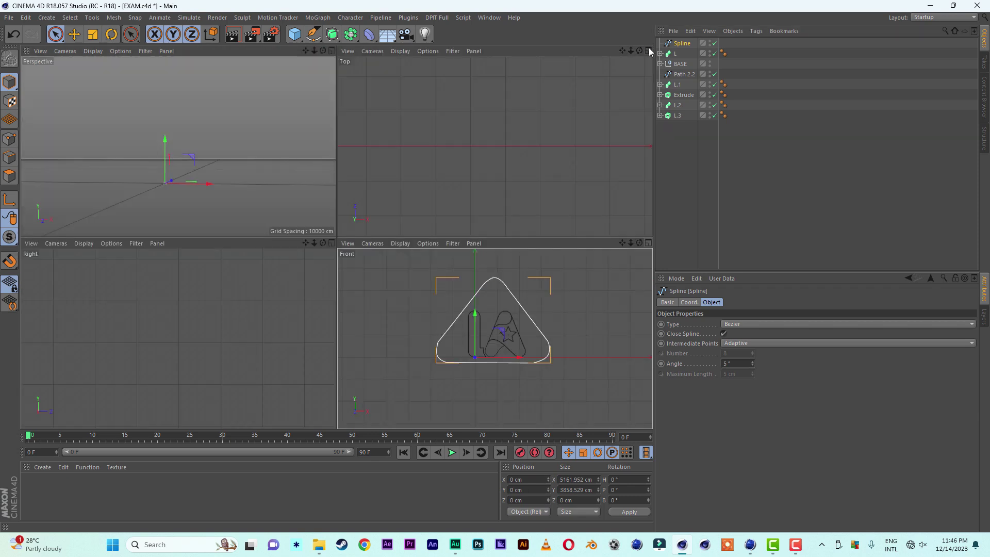
{"action": "left_click", "coordinate": [332, 51]}
{"action": "left_click_drag", "start_coordinate": [629, 50], "coordinate": [582, 76]}
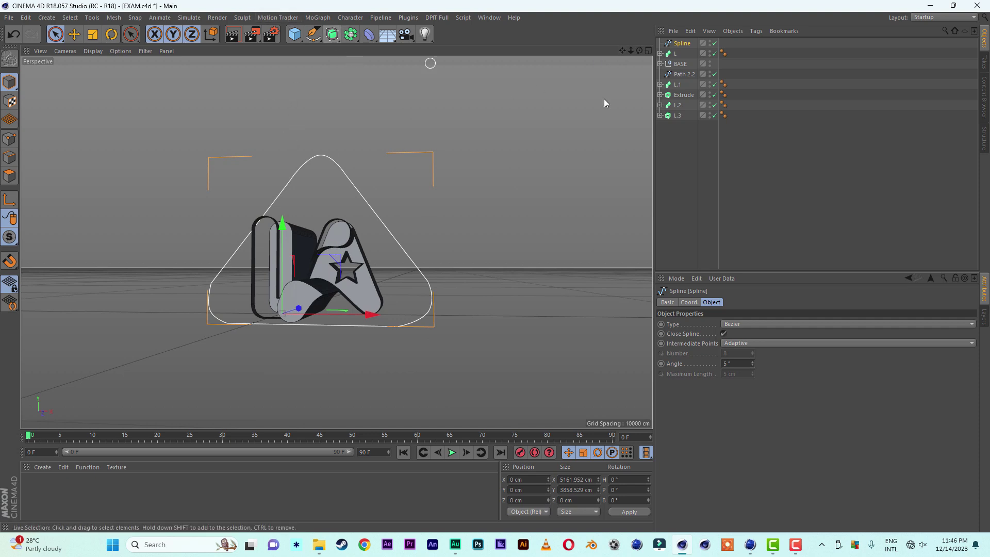
{"action": "left_click", "coordinate": [677, 105]}
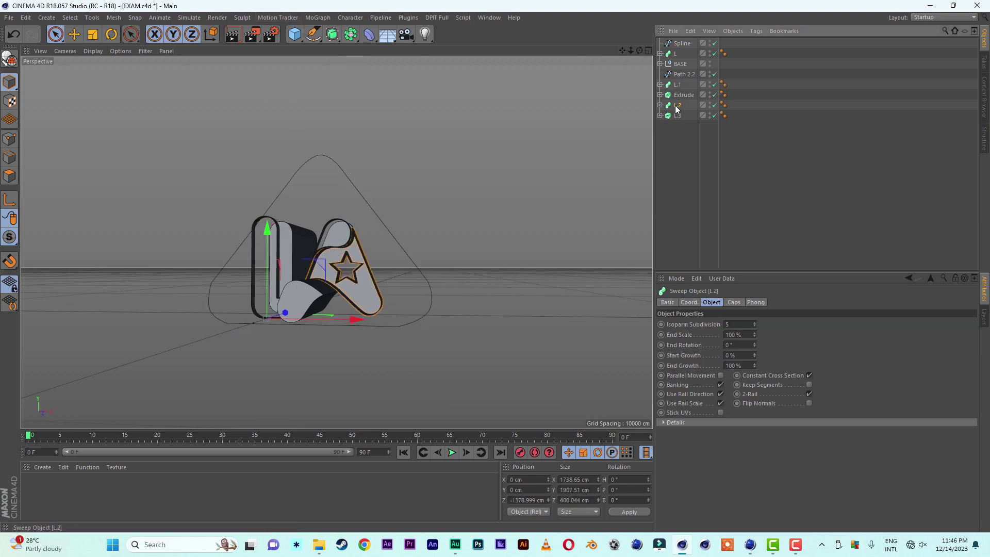
{"action": "left_click_drag", "start_coordinate": [679, 148], "coordinate": [678, 148], "text": "ctrl"}
{"action": "left_click", "coordinate": [661, 126]}
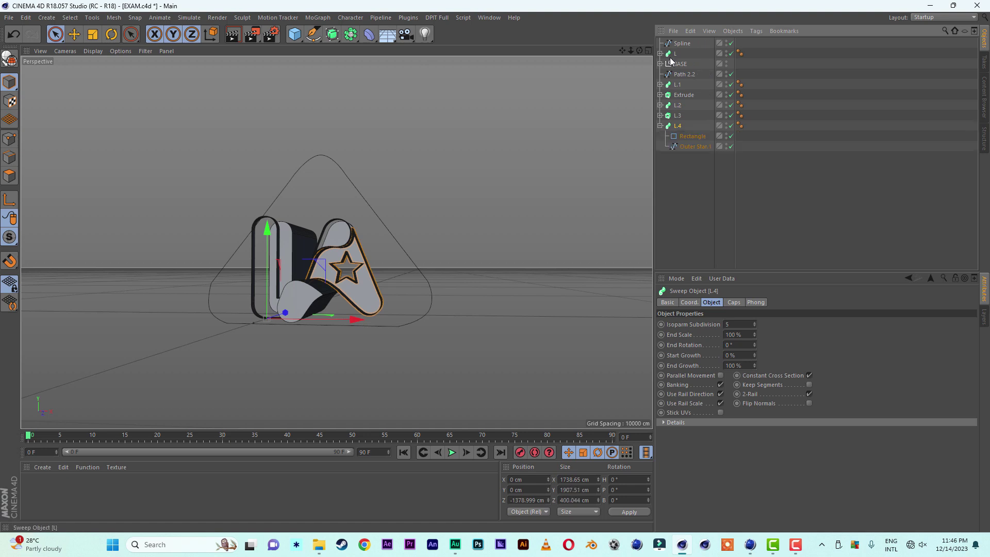
{"action": "left_click_drag", "start_coordinate": [682, 44], "coordinate": [692, 146]}
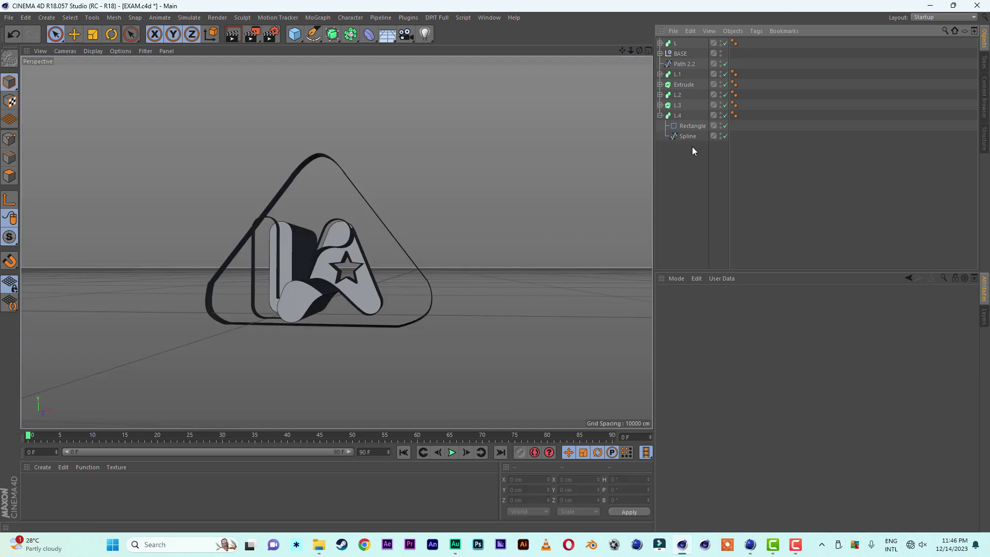
Set the triangle sweep's Rectangle profile to 600 cm height and 50 cm width.
{"action": "left_click", "coordinate": [688, 126]}
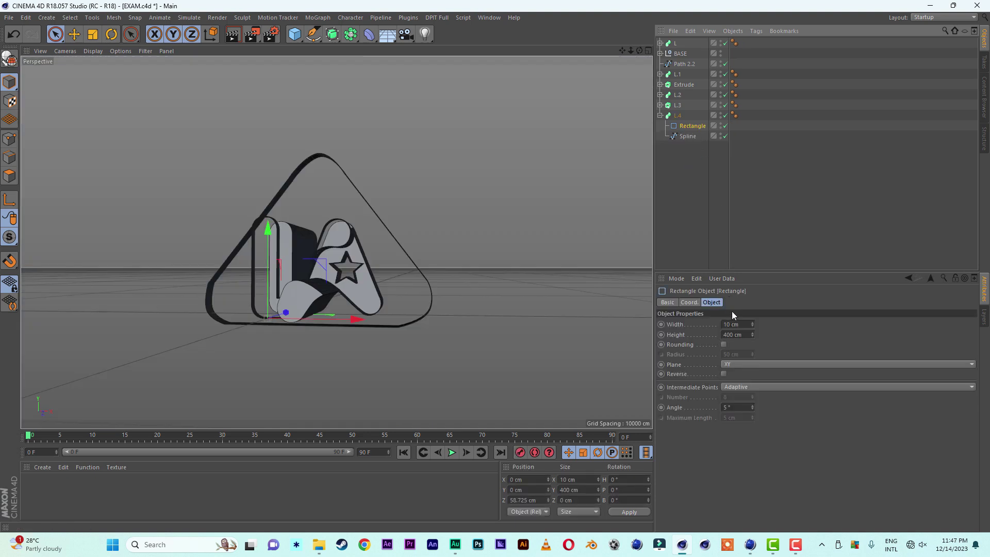
{"action": "left_click", "coordinate": [744, 324]}
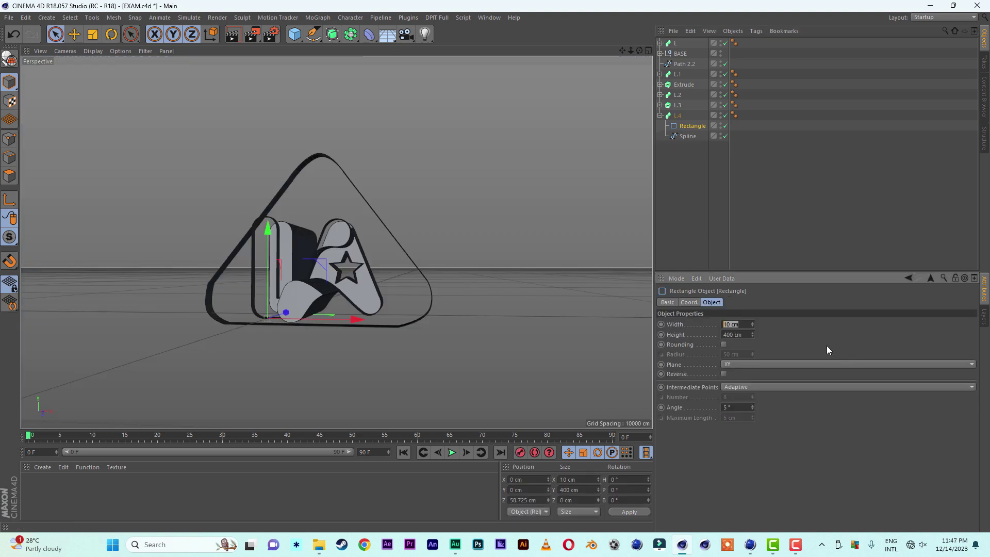
{"action": "left_click_drag", "start_coordinate": [464, 221], "coordinate": [444, 214], "text": "alt"}
{"action": "left_click_drag", "start_coordinate": [373, 274], "coordinate": [311, 280], "text": "alt"}
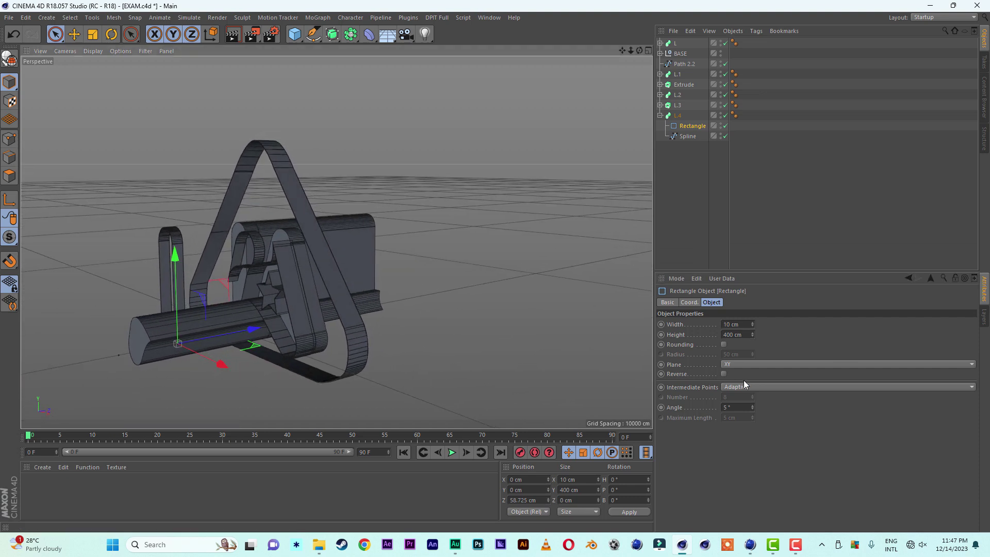
{"action": "left_click", "coordinate": [727, 334]}
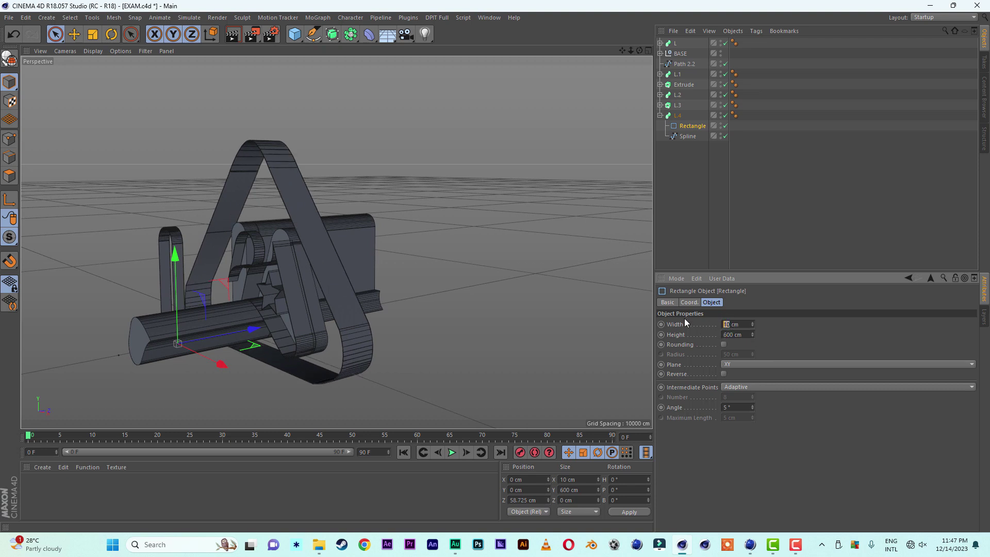
{"action": "type", "text": "20"}
{"action": "key", "text": "Return"}
{"action": "key", "text": "Return"}
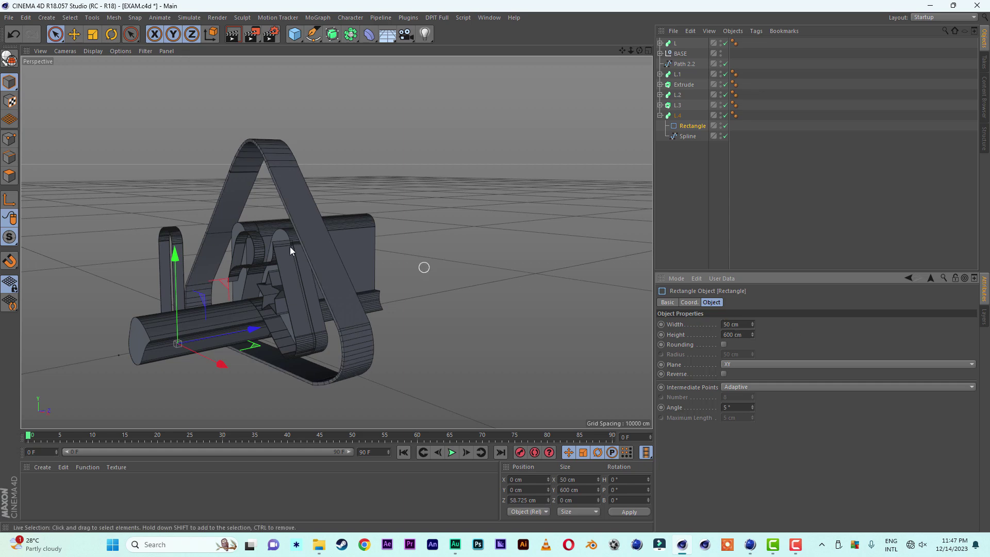
{"action": "left_click_drag", "start_coordinate": [340, 267], "coordinate": [376, 253], "text": "alt"}
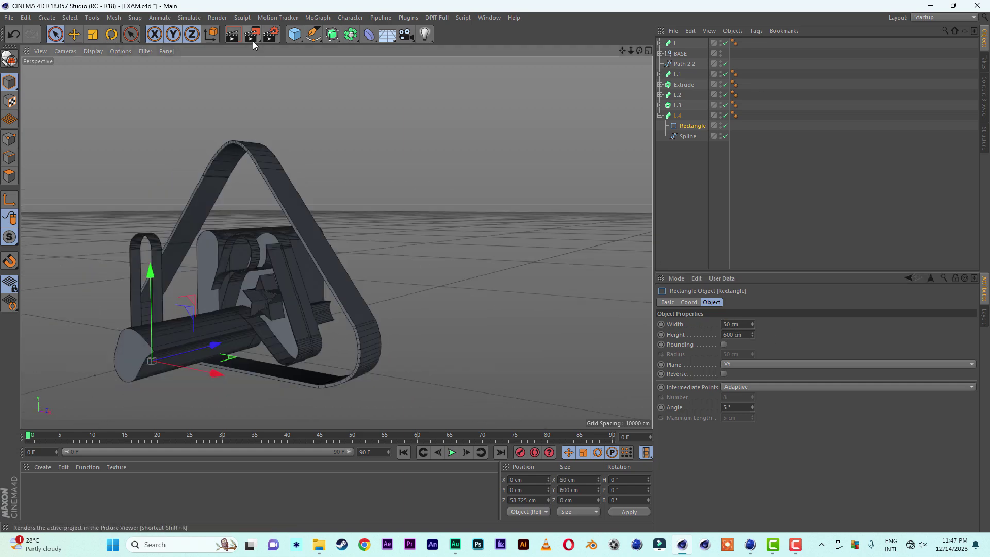
Add a MoGraph Cloner and make the triangular L.4 Sweep its child.
{"action": "left_click", "coordinate": [315, 17]}
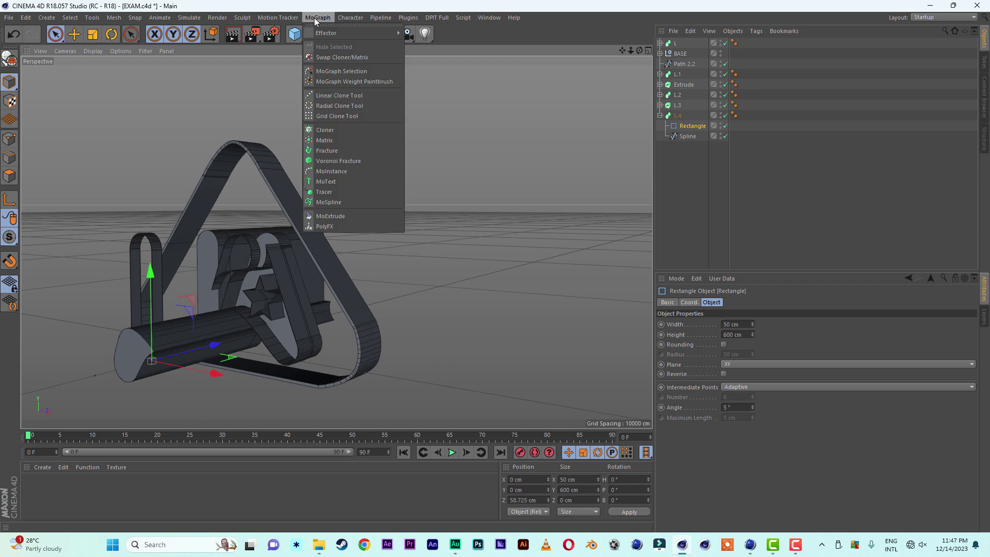
{"action": "left_click", "coordinate": [324, 130]}
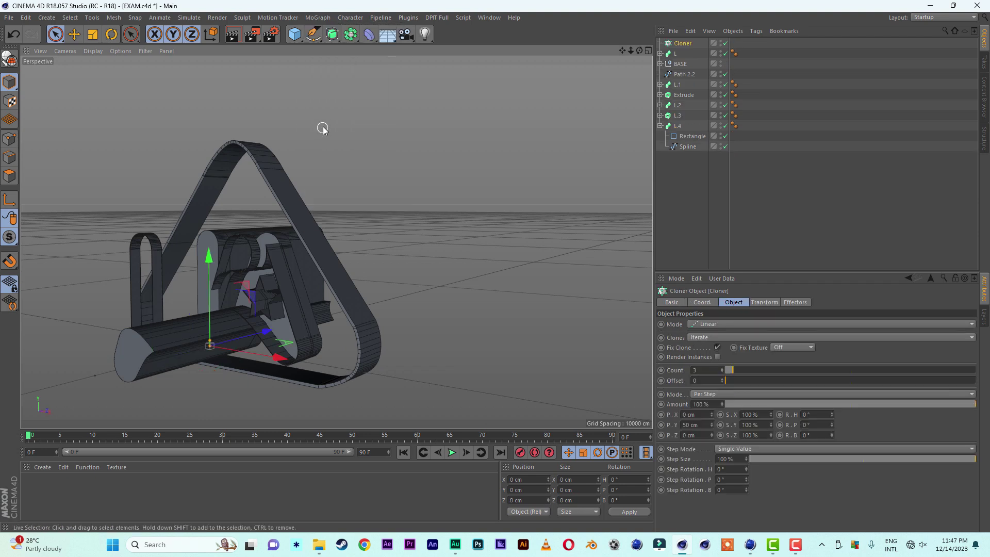
{"action": "left_click", "coordinate": [660, 126]}
{"action": "left_click_drag", "start_coordinate": [673, 128], "coordinate": [682, 45]}
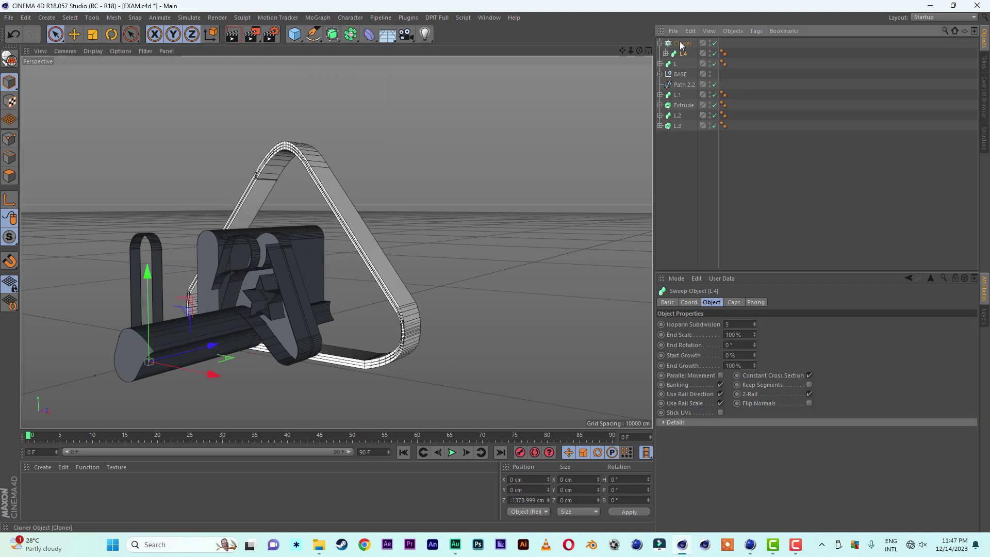
Set the Cloner's per-step offset to 0 cm in Y and 1200 cm in Z.
{"action": "left_click", "coordinate": [661, 43]}
{"action": "left_click", "coordinate": [675, 43]}
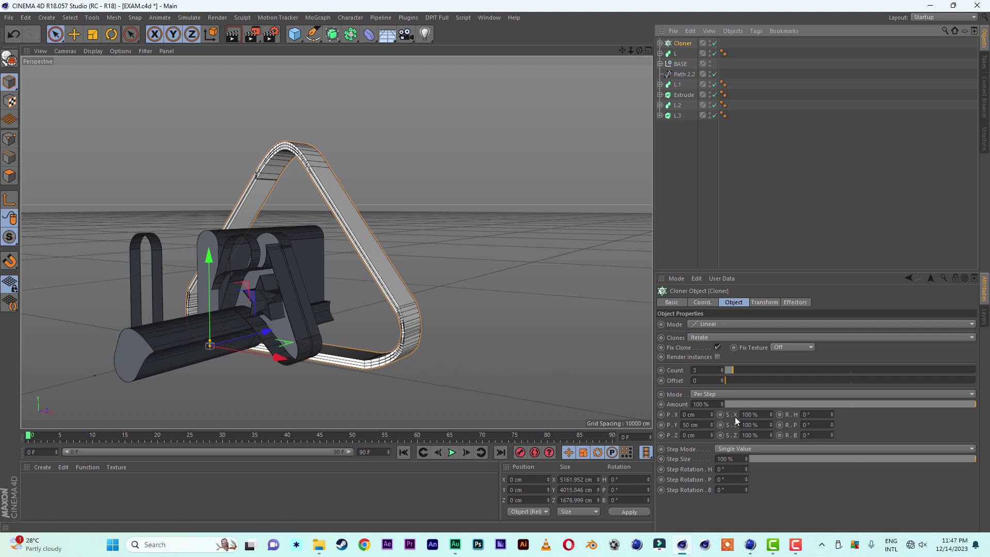
{"action": "left_click", "coordinate": [705, 425]}
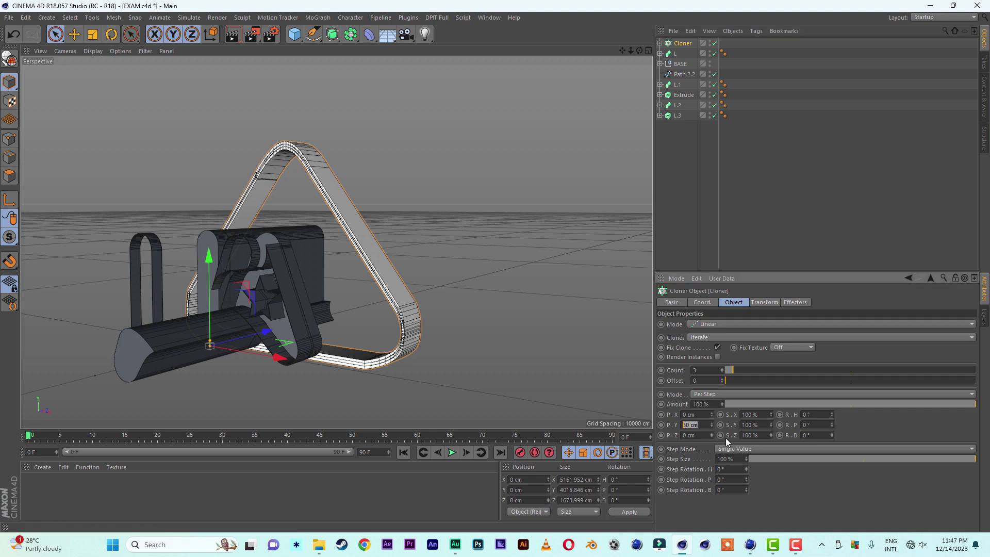
{"action": "key", "text": "Return"}
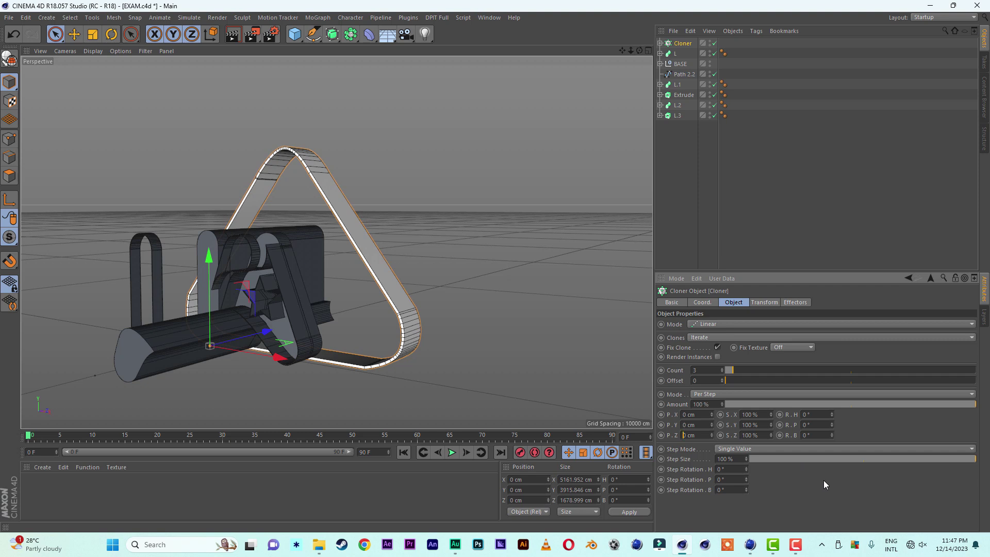
{"action": "type", "text": "200"}
{"action": "key", "text": "Return"}
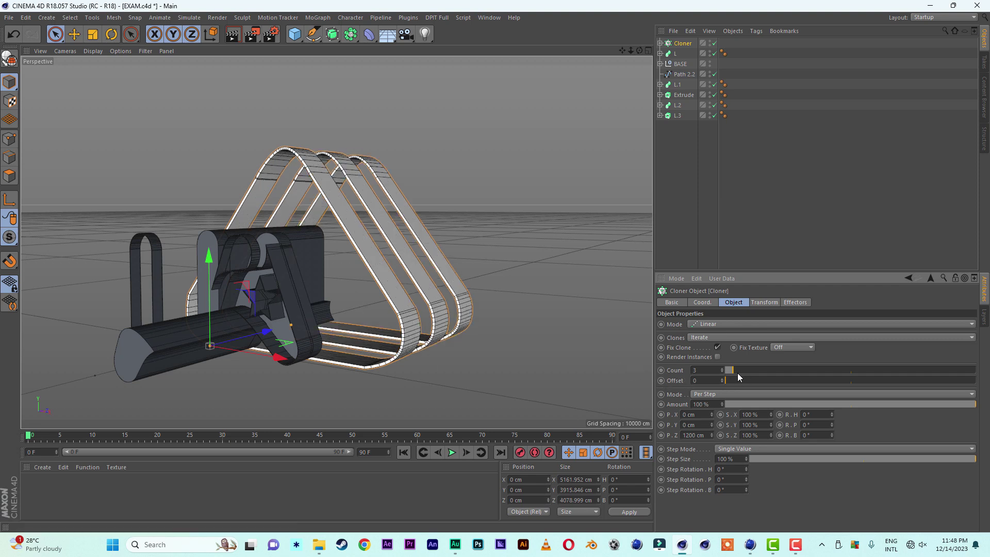
Raise the Cloner's count to 50 and move it along Z to about -25967 cm so the frames surround the logo.
{"action": "left_click_drag", "start_coordinate": [738, 369], "coordinate": [820, 376]}
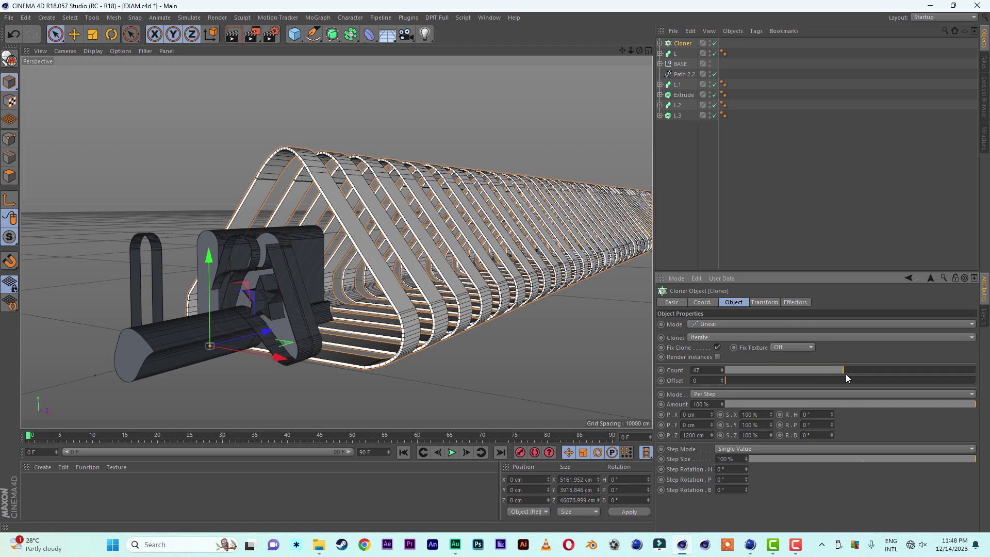
{"action": "scroll", "coordinate": [456, 262], "scroll_direction": "down", "scroll_amount": 6}
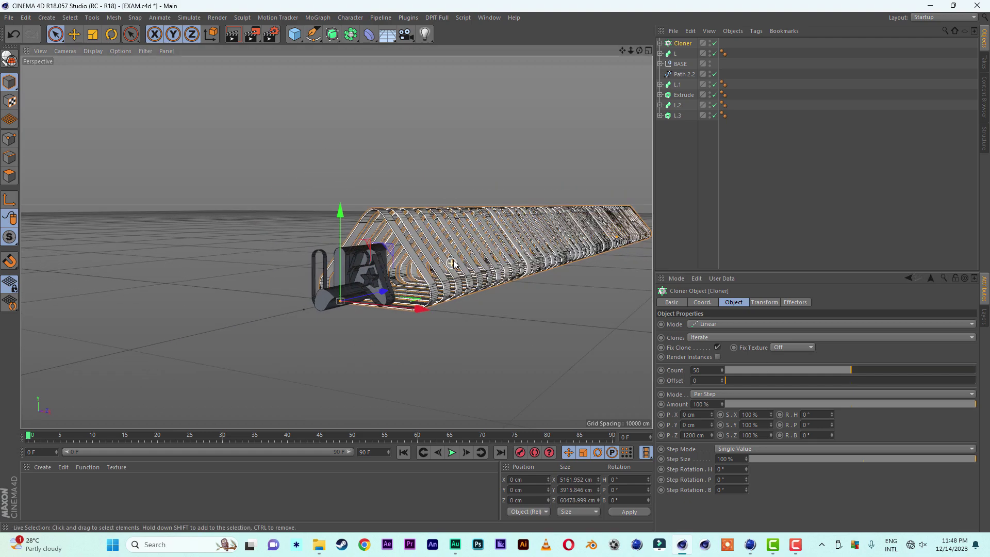
{"action": "left_click_drag", "start_coordinate": [414, 233], "coordinate": [16, 381], "text": "alt"}
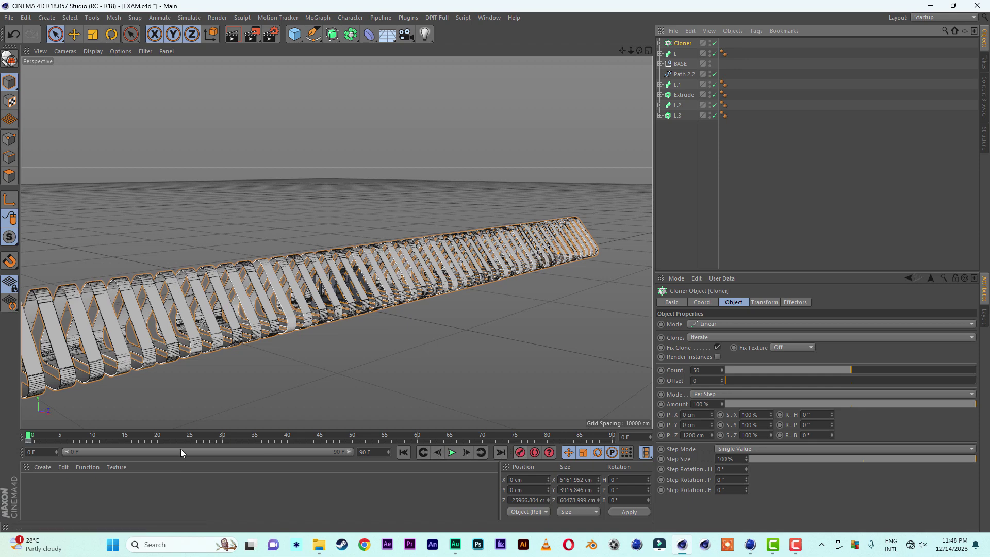
Animate the Cloner along Z from frame 0, keyframing it at about -11805 cm on frame 90, and play the animation.
{"action": "left_click_drag", "start_coordinate": [469, 438], "coordinate": [650, 449]}
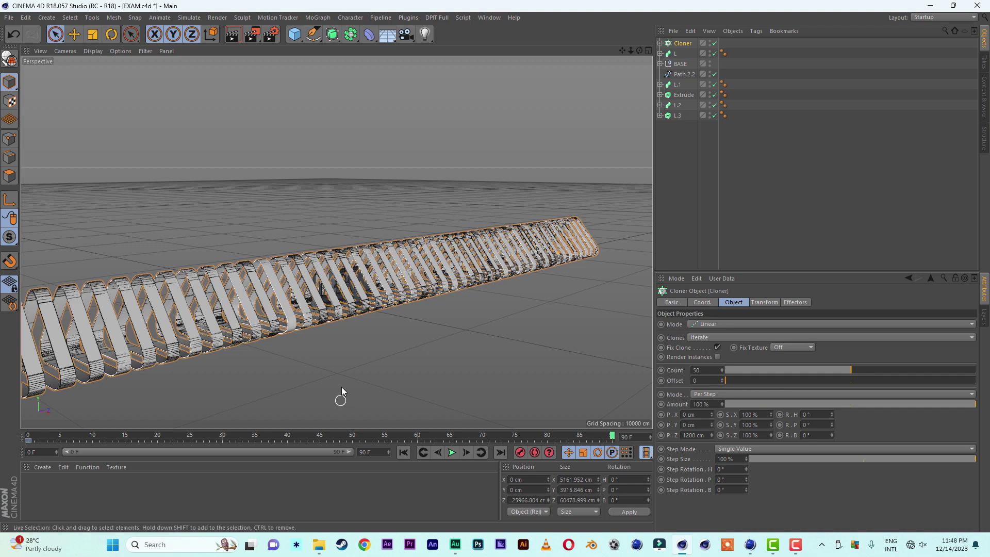
{"action": "left_click_drag", "start_coordinate": [76, 372], "coordinate": [289, 372]}
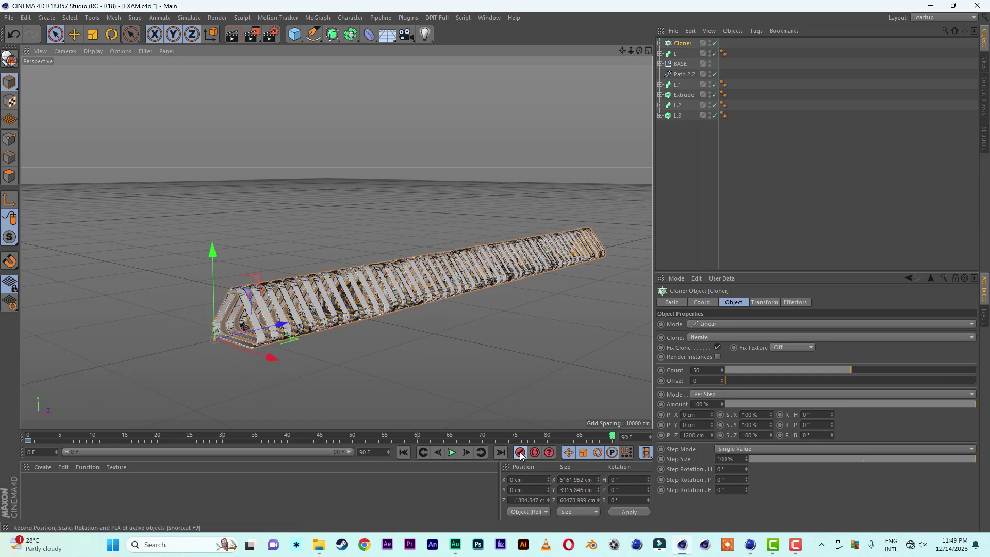
{"action": "left_click", "coordinate": [403, 452]}
{"action": "left_click", "coordinate": [451, 452]}
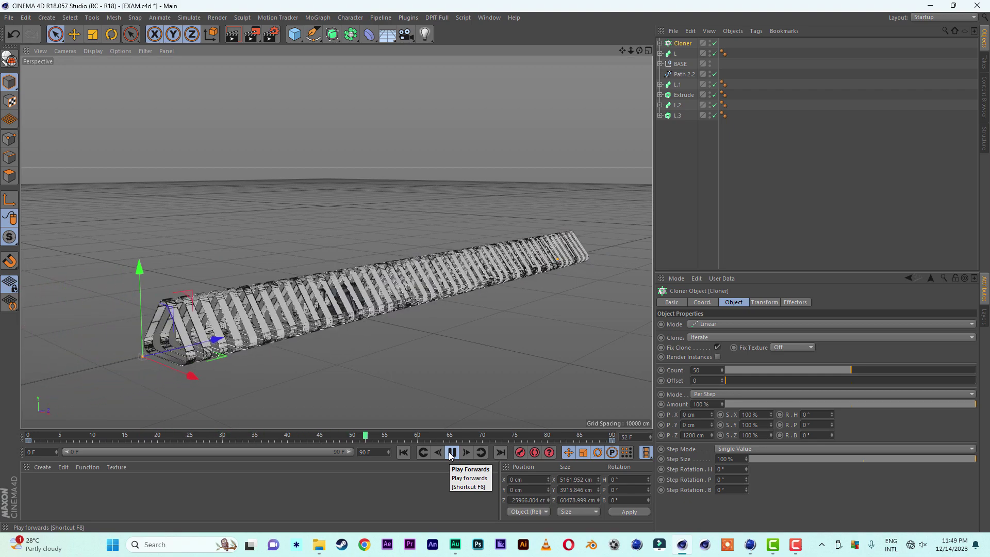
{"action": "left_click", "coordinate": [450, 453]}
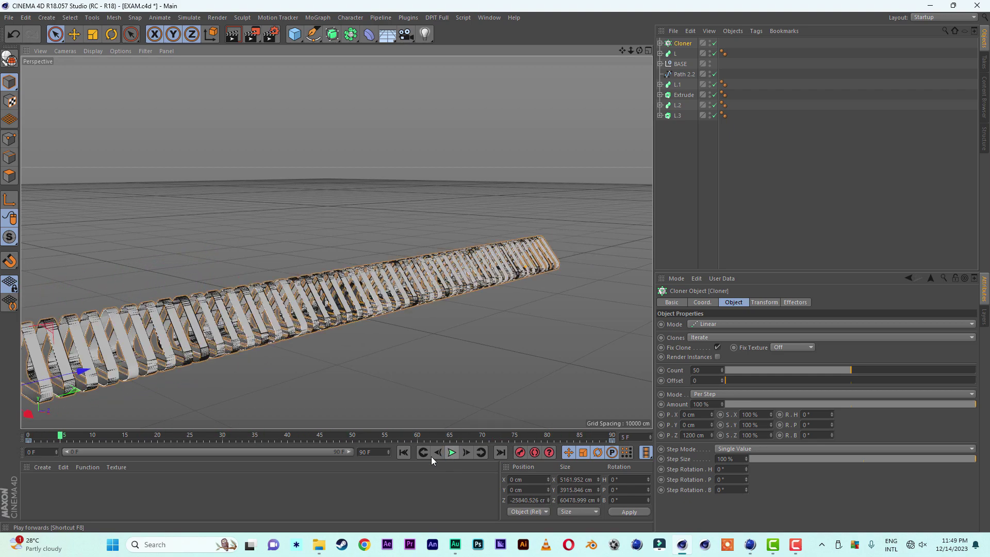
Extend the timeline to 190 frames with the preview ending at frame 158, and move the Cloner's end keyframe to frame 150.
{"action": "left_click", "coordinate": [358, 452]}
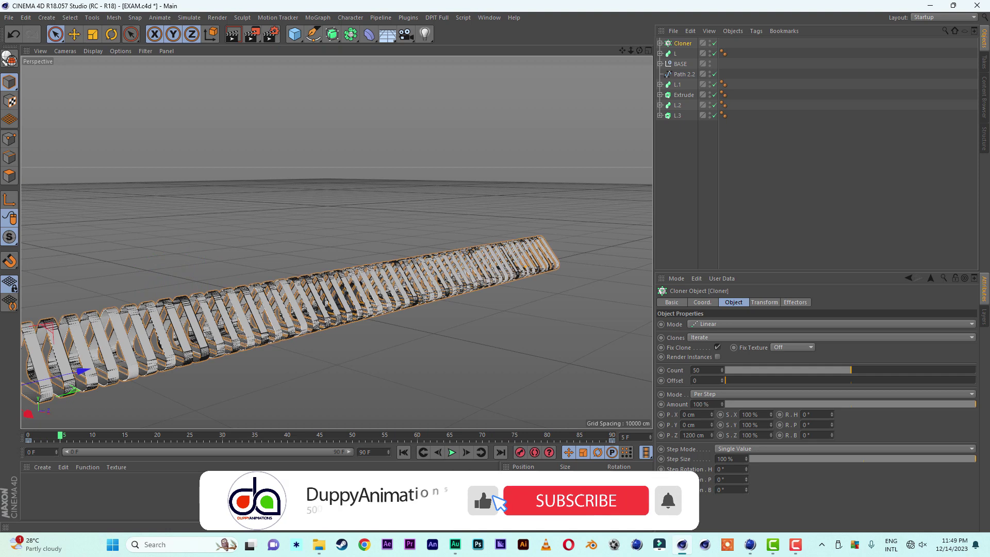
{"action": "type", "text": "1"}
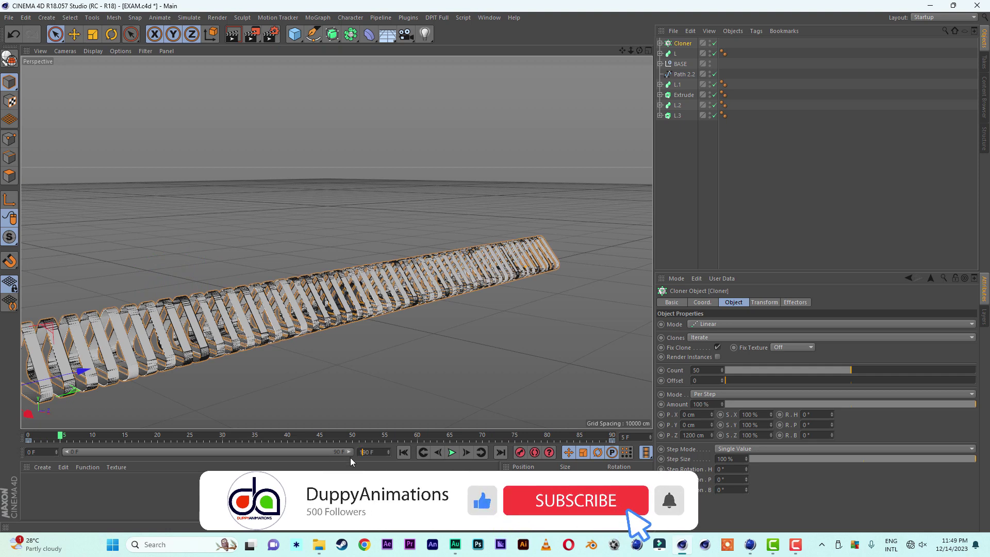
{"action": "key", "text": "Return"}
{"action": "left_click_drag", "start_coordinate": [206, 451], "coordinate": [302, 456]}
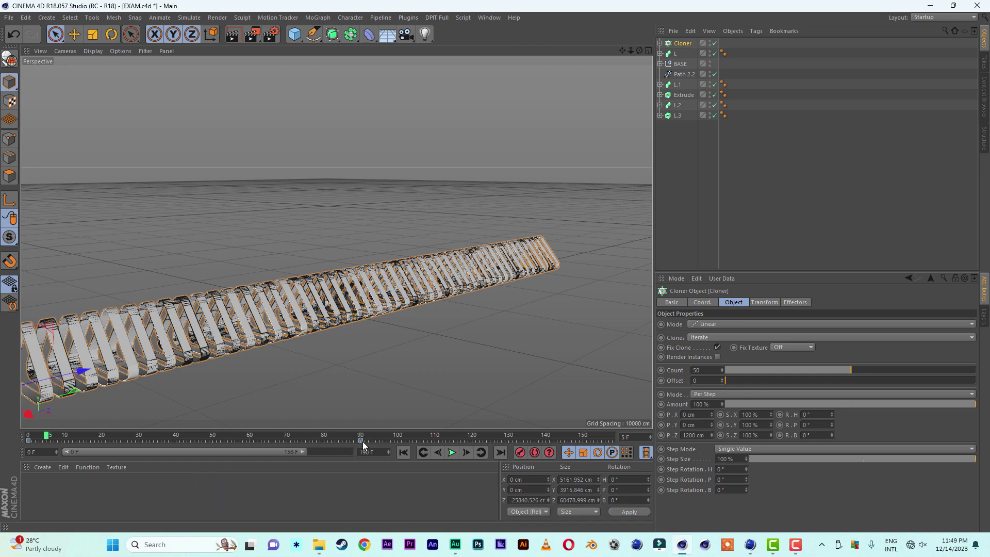
{"action": "left_click_drag", "start_coordinate": [361, 441], "coordinate": [582, 441]}
Straighten the Cloner's Z position F-curve between frames 0 and 150 by aligning the tangents of both keys.
{"action": "left_click", "coordinate": [488, 17]}
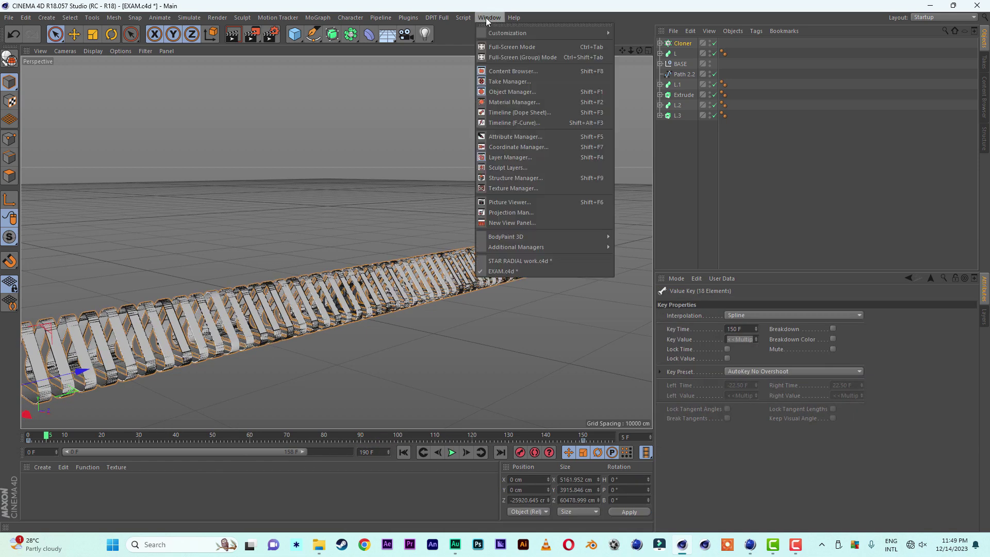
{"action": "left_click", "coordinate": [515, 123]}
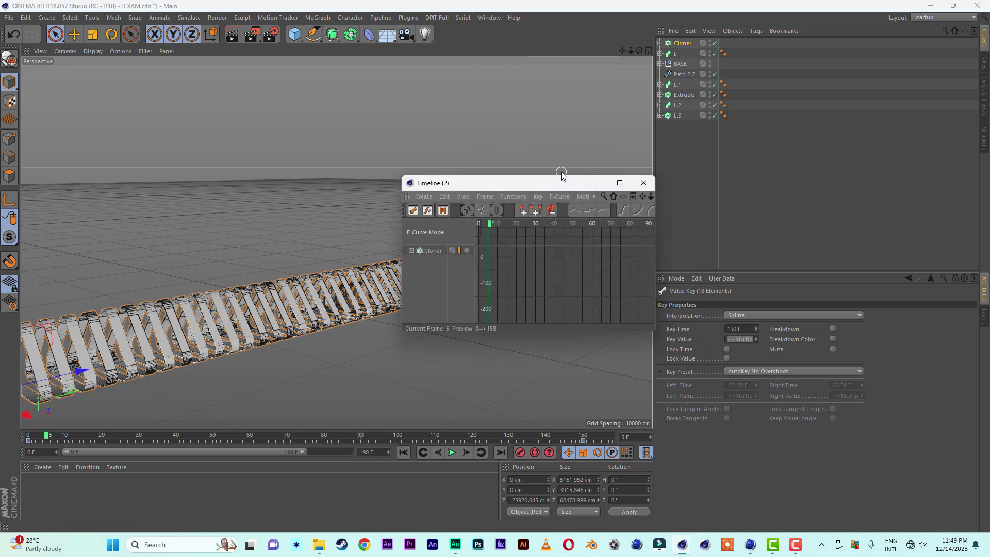
{"action": "left_click_drag", "start_coordinate": [678, 332], "coordinate": [678, 444]}
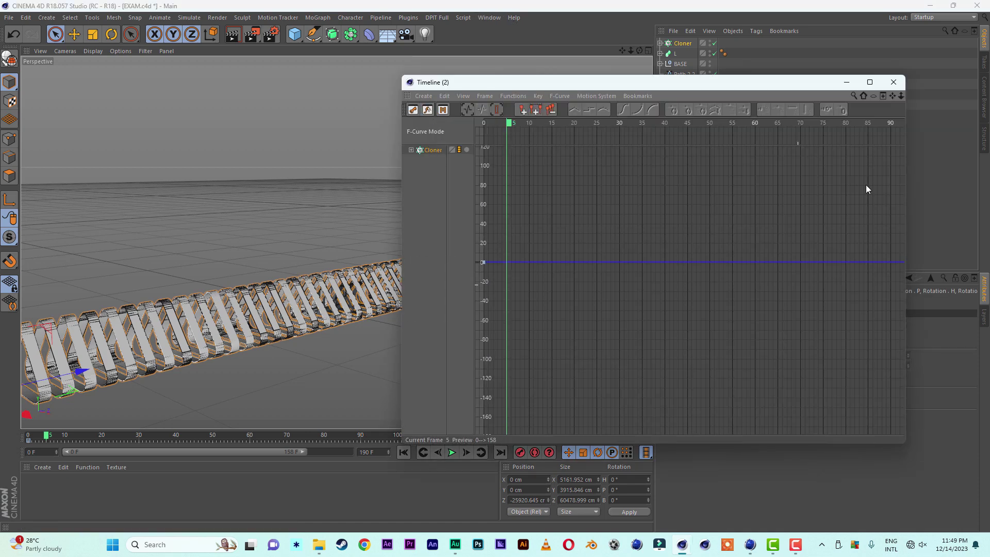
{"action": "left_click_drag", "start_coordinate": [901, 96], "coordinate": [867, 0]}
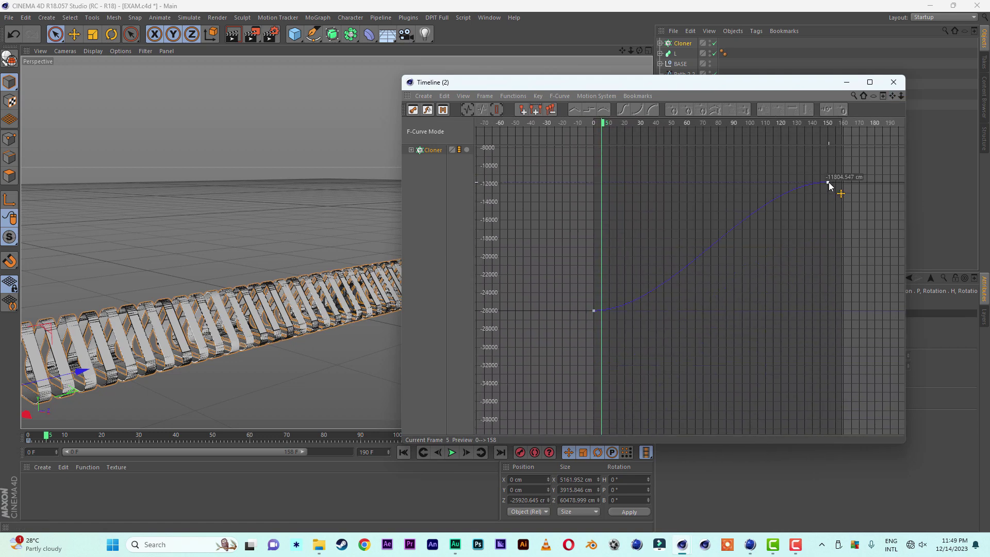
{"action": "left_click", "coordinate": [828, 182]}
{"action": "left_click_drag", "start_coordinate": [769, 181], "coordinate": [768, 223]}
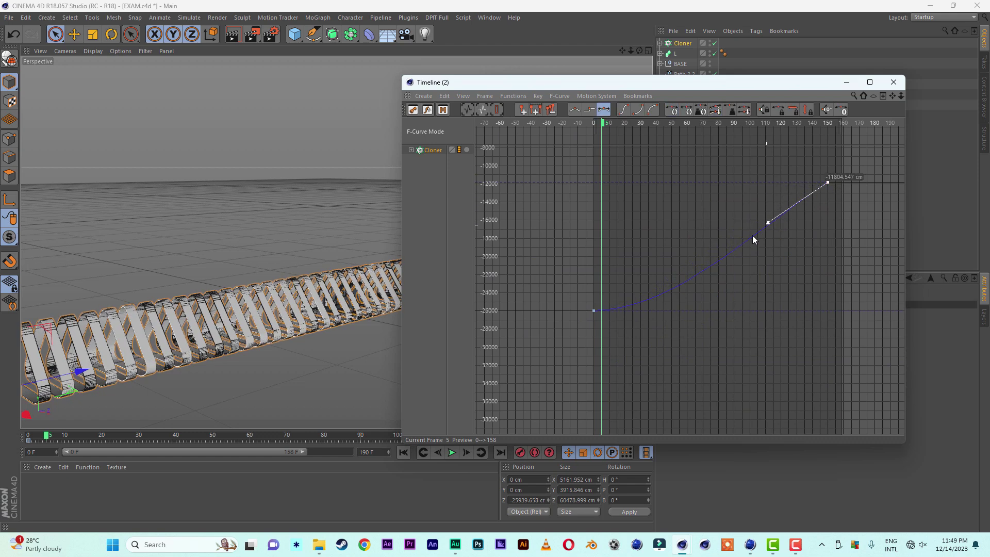
{"action": "left_click", "coordinate": [593, 311]}
{"action": "left_click_drag", "start_coordinate": [652, 311], "coordinate": [651, 281]}
{"action": "left_click", "coordinate": [827, 182]}
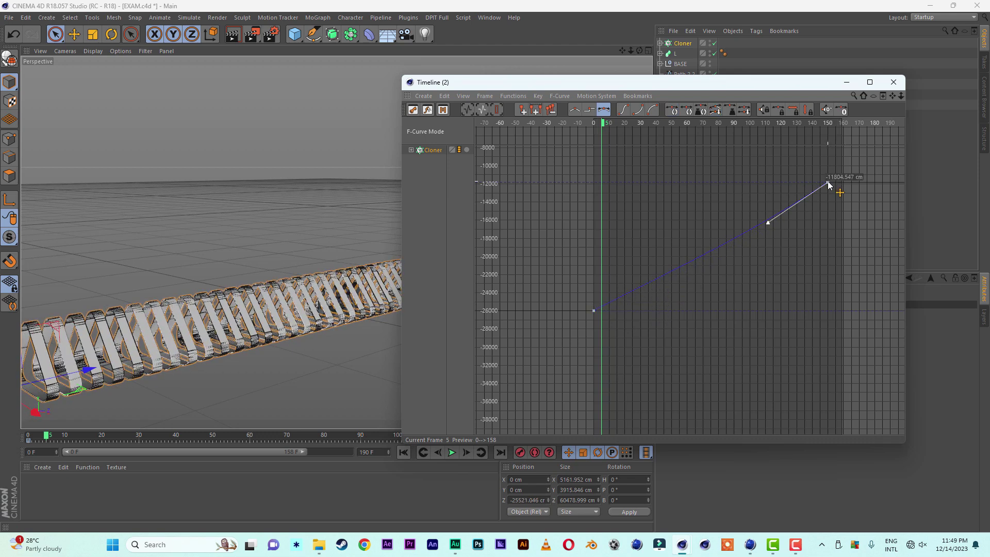
{"action": "left_click", "coordinate": [767, 217]}
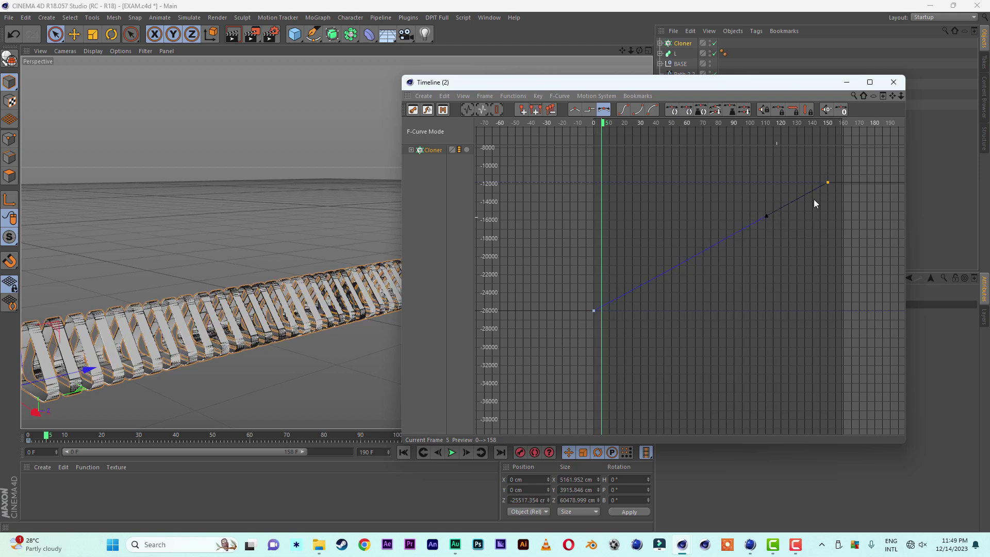
{"action": "left_click", "coordinate": [893, 82]}
Play the Cloner's animation from the start to check the tunnel's movement.
{"action": "left_click", "coordinate": [418, 452]}
{"action": "left_click", "coordinate": [451, 453]}
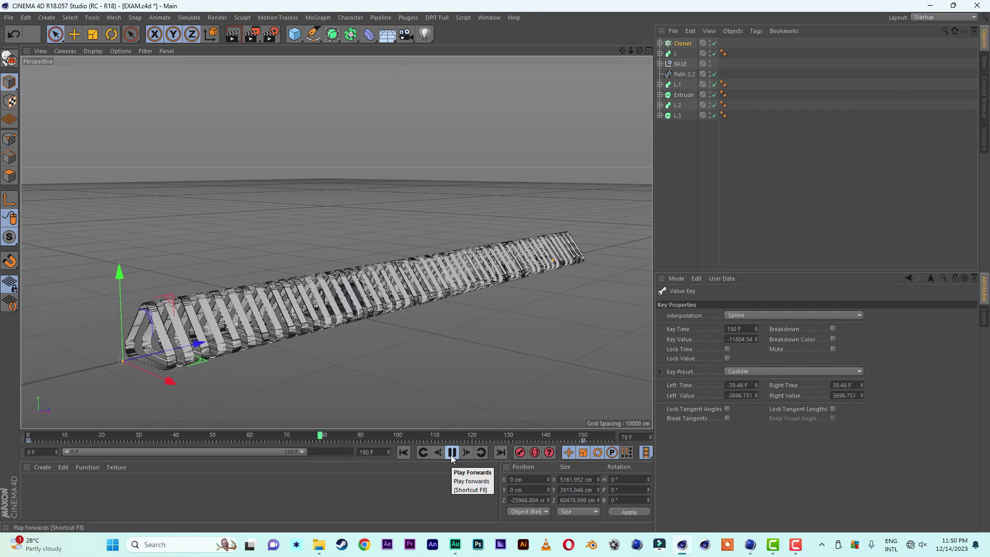
{"action": "left_click", "coordinate": [451, 453]}
Set the width of the cloned sweep's Rectangle profile to 30 cm and scale its triangular Spline to 1.3 on all axes.
{"action": "left_click_drag", "start_coordinate": [357, 349], "coordinate": [349, 287], "text": "alt"}
{"action": "scroll", "coordinate": [223, 344], "scroll_direction": "up", "scroll_amount": 5}
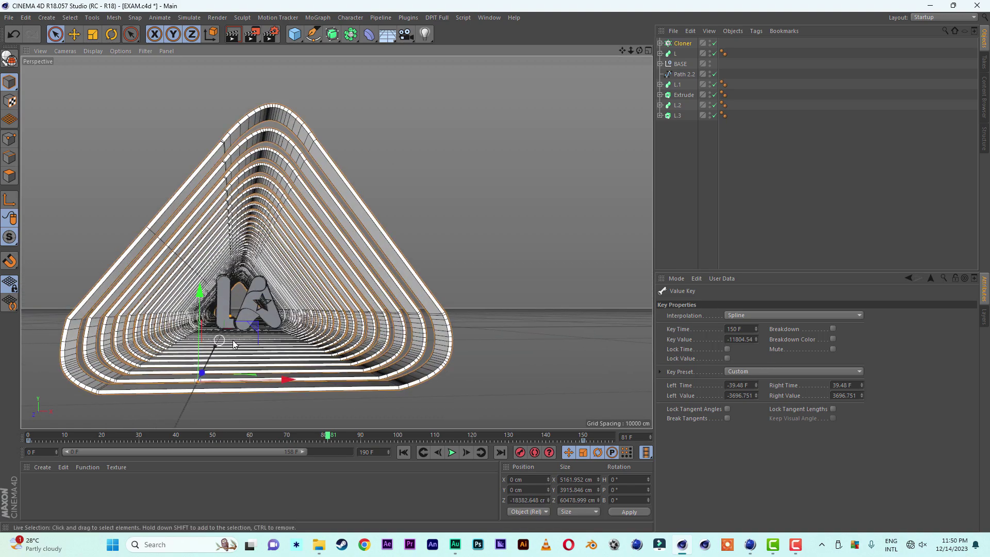
{"action": "scroll", "coordinate": [224, 345], "scroll_direction": "up", "scroll_amount": 2}
{"action": "left_click_drag", "start_coordinate": [224, 344], "coordinate": [364, 280], "text": "alt"}
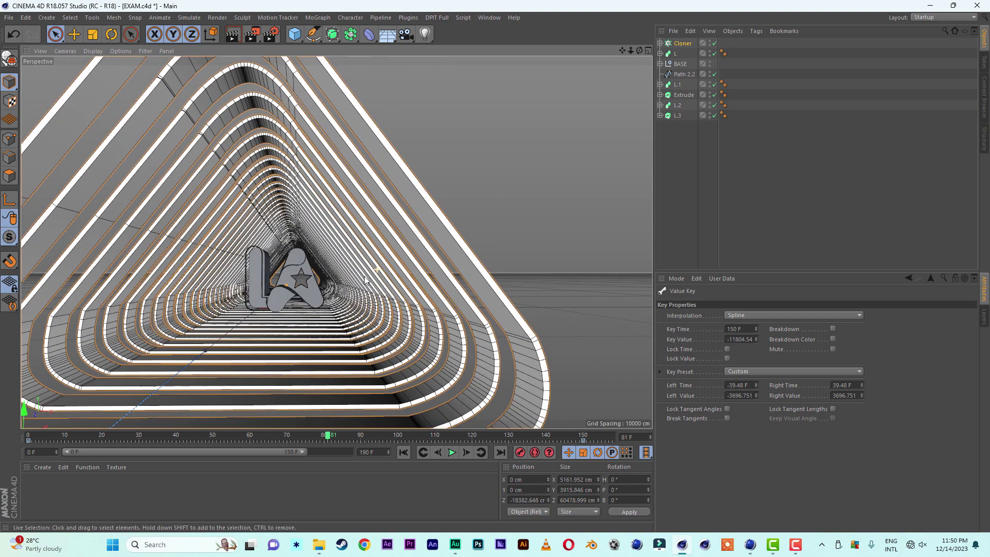
{"action": "left_click_drag", "start_coordinate": [630, 50], "coordinate": [617, 51]}
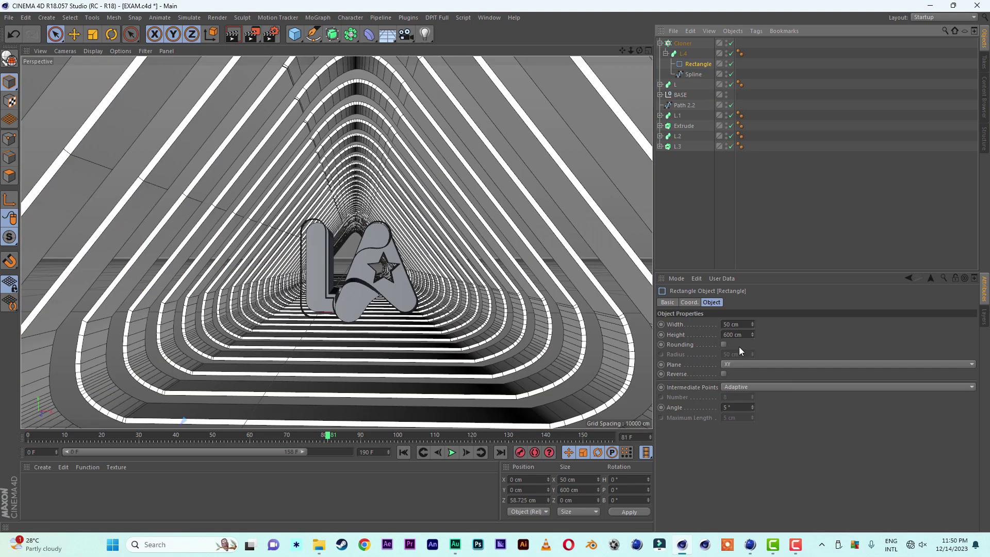
{"action": "left_click", "coordinate": [726, 325]}
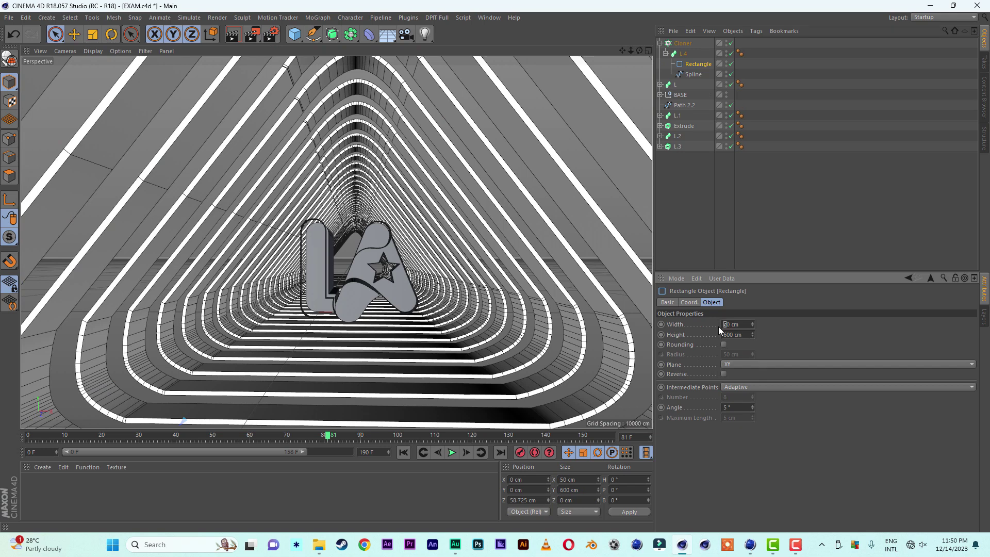
{"action": "key", "text": "Return"}
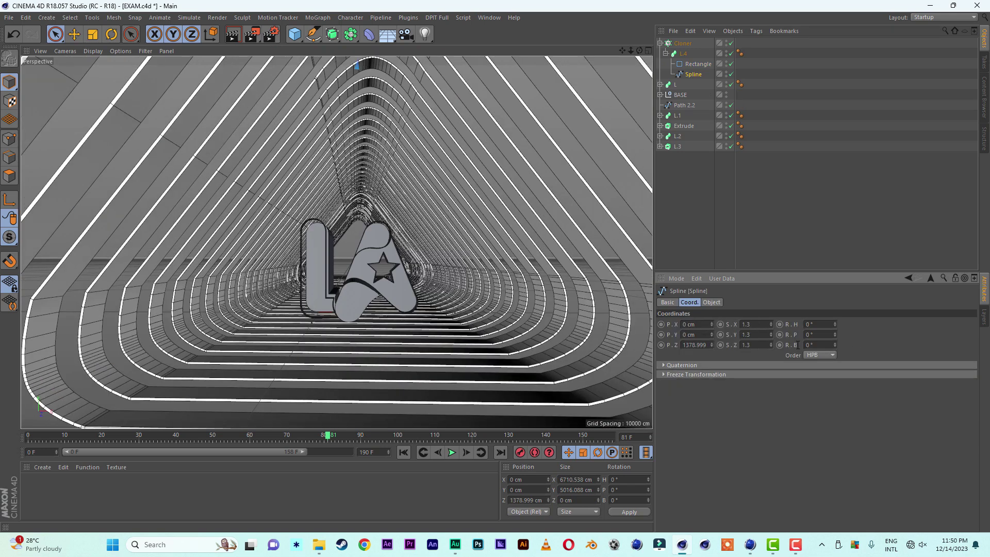
Scale the cloned sweep's triangular Spline to 1.5 in X, Y and Z.
{"action": "scroll", "coordinate": [463, 269], "scroll_direction": "up", "scroll_amount": 2}
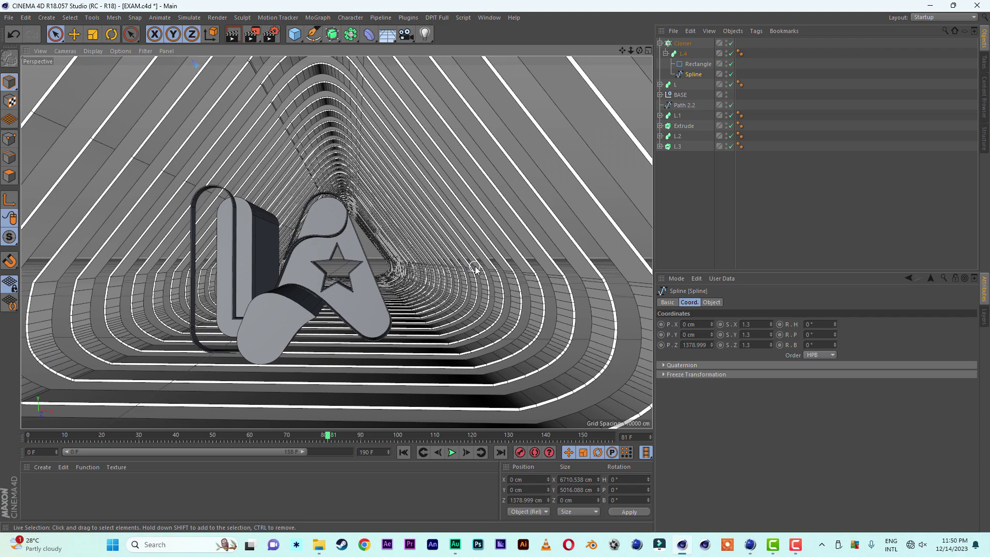
{"action": "scroll", "coordinate": [474, 269], "scroll_direction": "up", "scroll_amount": 4}
{"action": "left_click_drag", "start_coordinate": [407, 202], "coordinate": [308, 211], "text": "alt"}
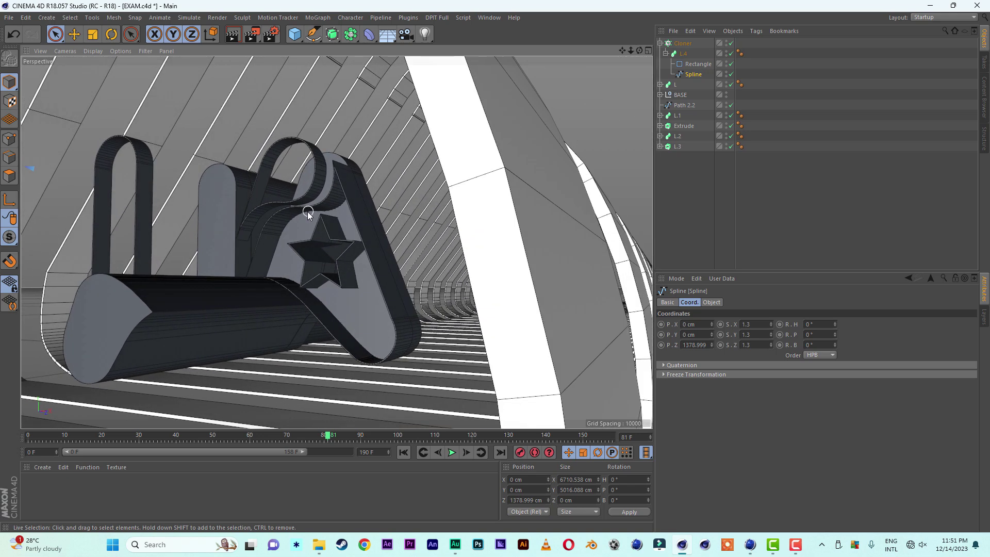
{"action": "left_click", "coordinate": [754, 326]}
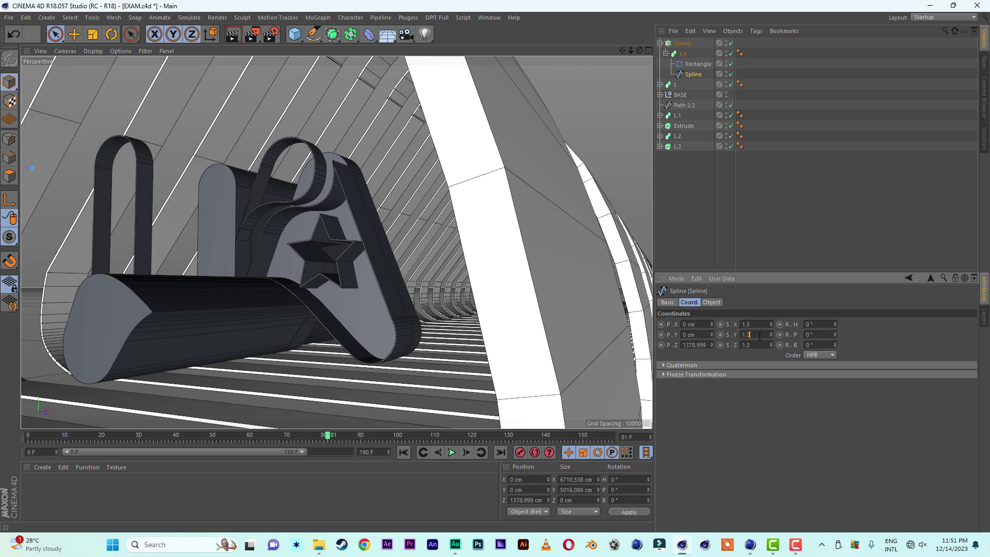
{"action": "key", "text": "Return"}
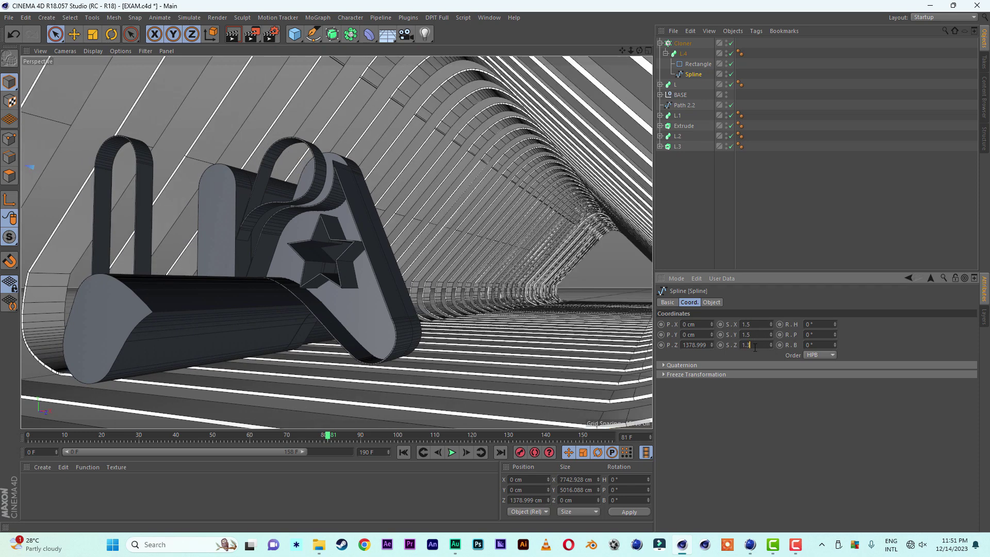
{"action": "left_click", "coordinate": [754, 345]}
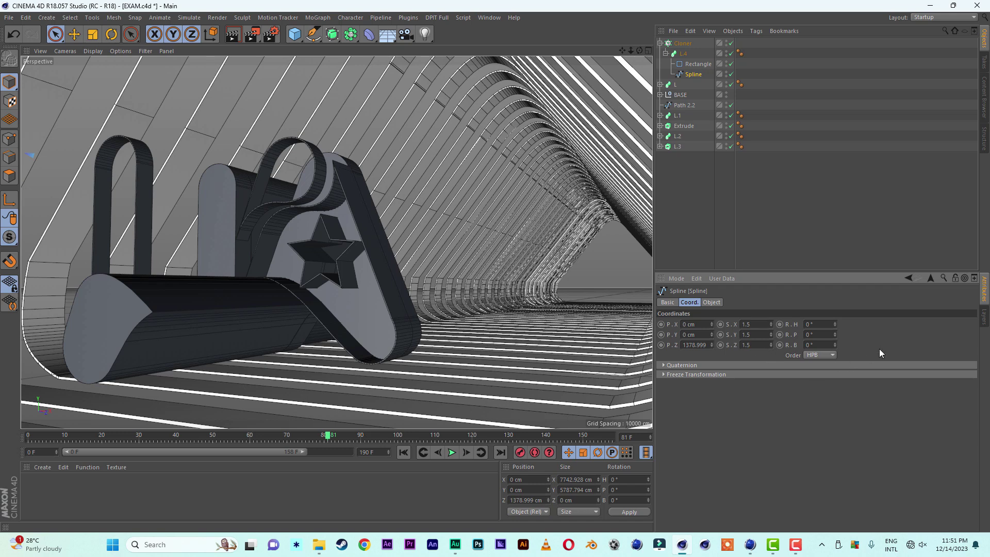
Set the width of the cloned sweep's Rectangle profile to 20 cm.
{"action": "left_click", "coordinate": [697, 64]}
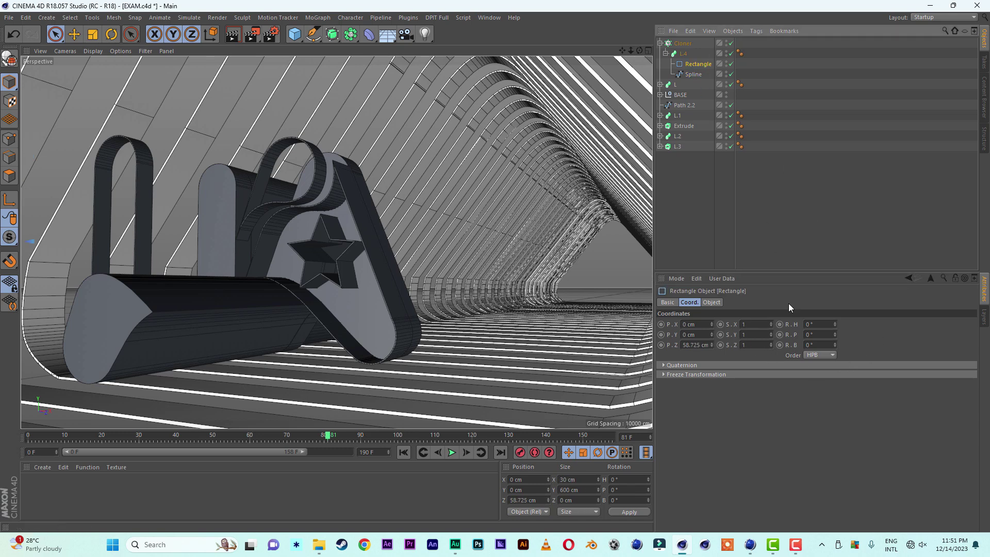
{"action": "left_click", "coordinate": [713, 303]}
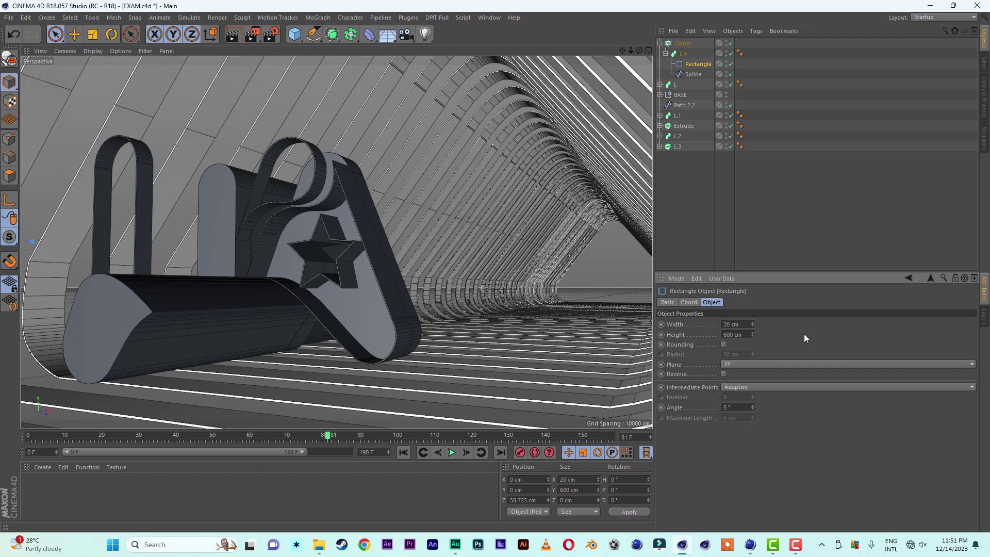
{"action": "left_click_drag", "start_coordinate": [622, 50], "coordinate": [386, 254]}
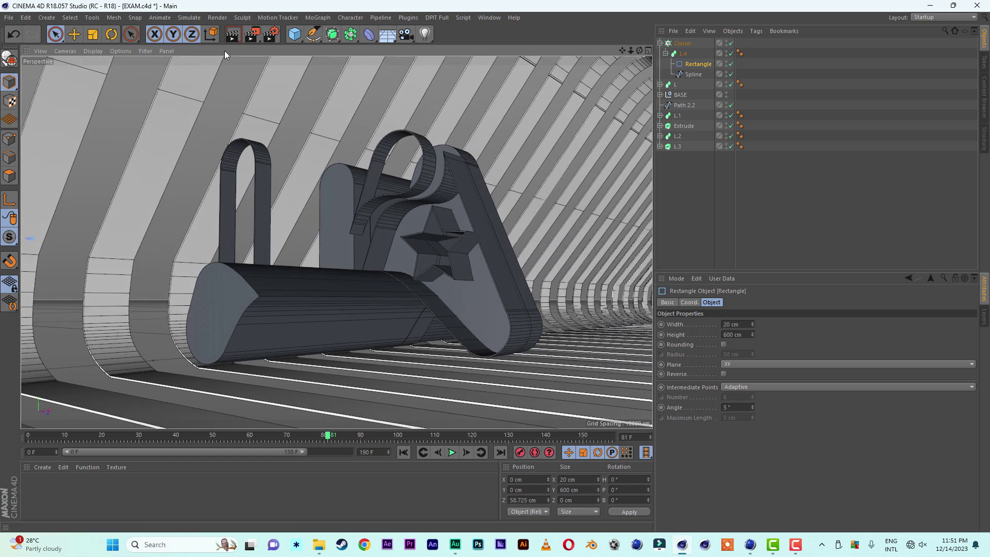
Add the Ambient Occlusion effect to the render settings and render the perspective view.
{"action": "left_click", "coordinate": [271, 33]}
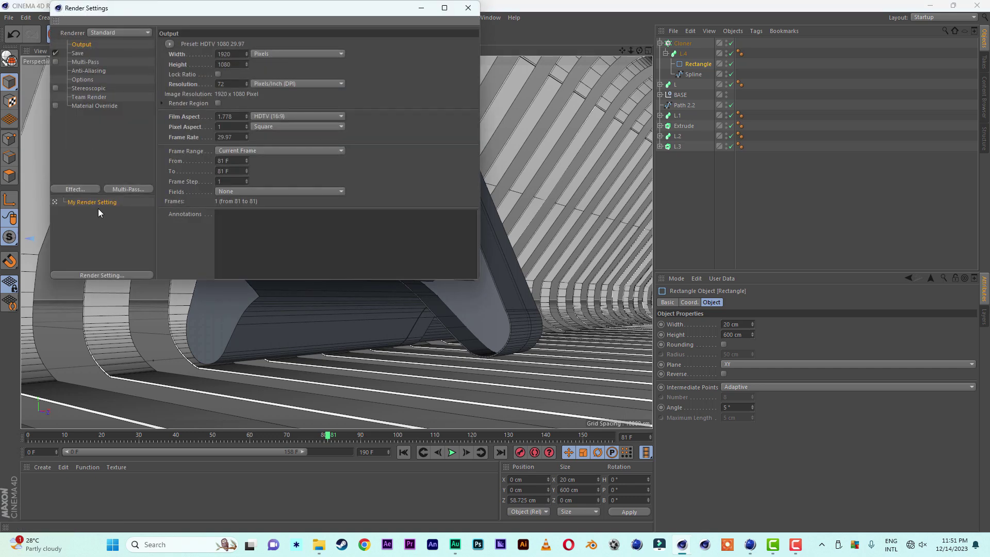
{"action": "left_click", "coordinate": [81, 191]}
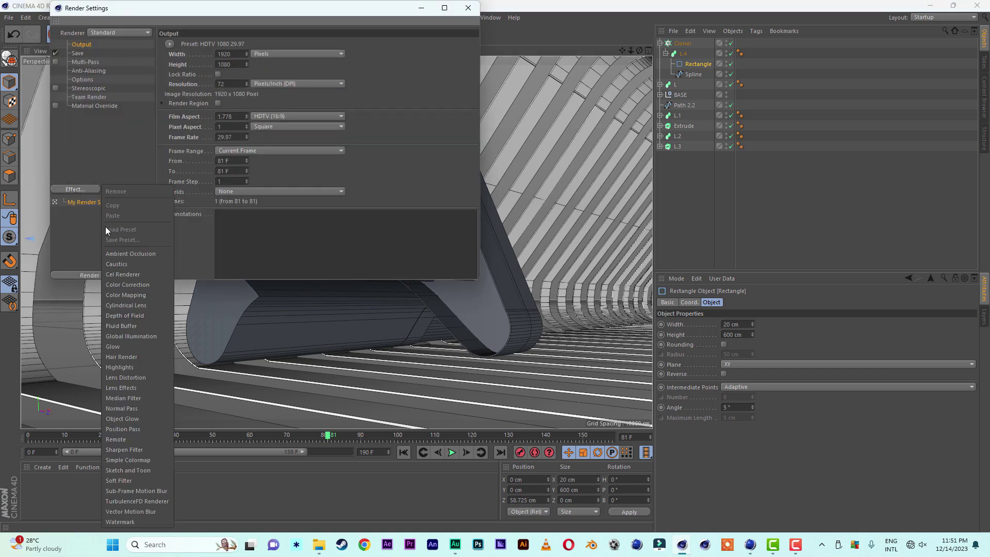
{"action": "left_click", "coordinate": [119, 253]}
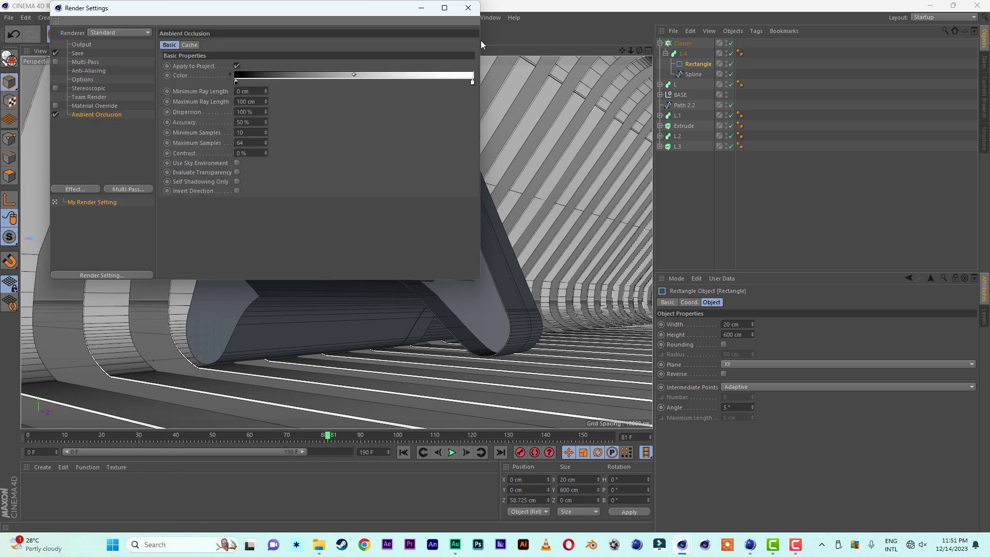
{"action": "left_click", "coordinate": [468, 8]}
{"action": "left_click", "coordinate": [232, 37]}
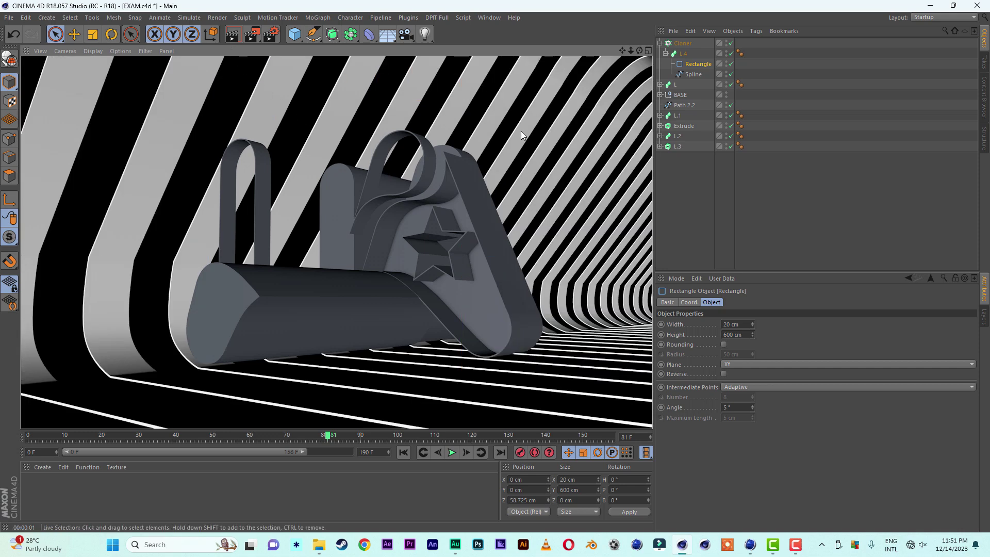
Switch to the STAR RADIAL work.c4d scene and view its finished star logo inside the tunnel.
{"action": "left_click", "coordinate": [484, 20]}
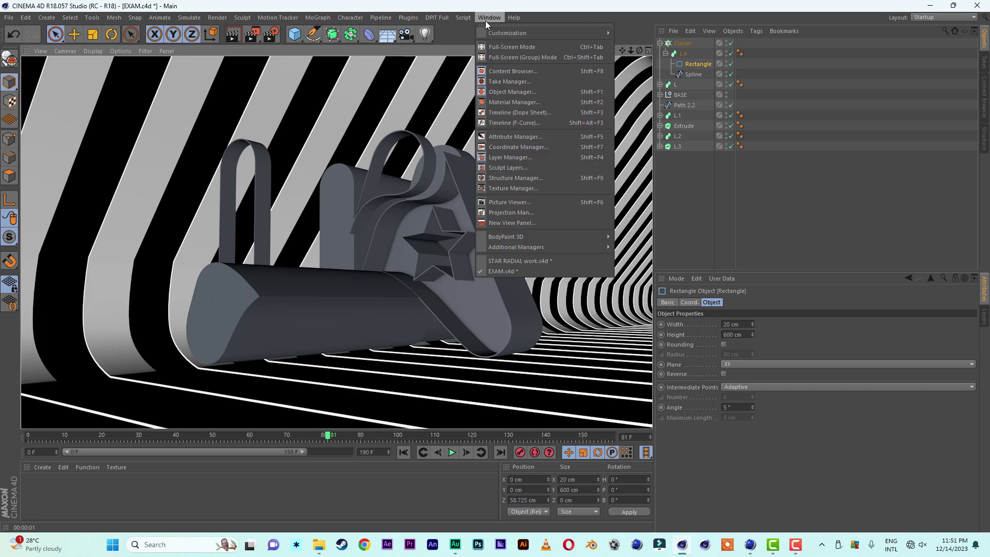
{"action": "left_click", "coordinate": [500, 260]}
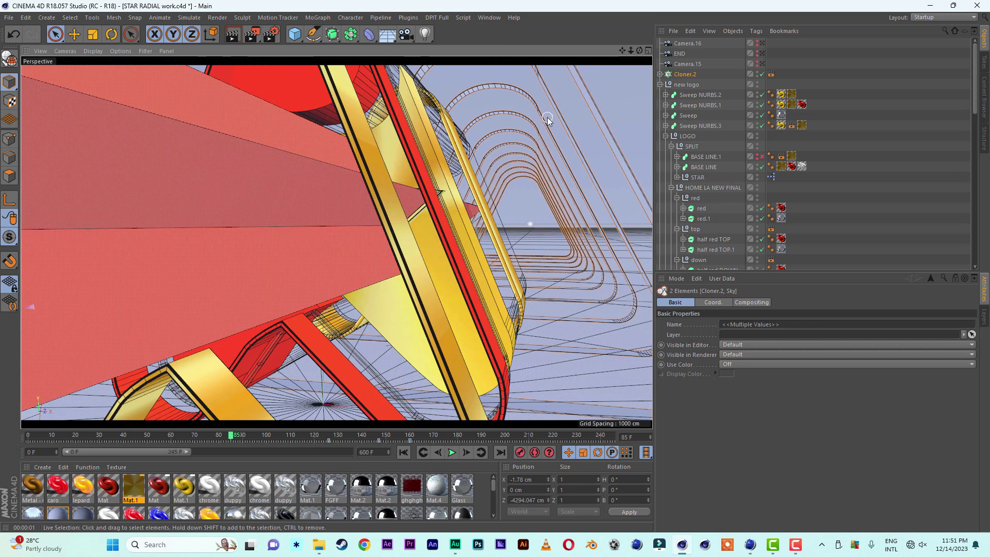
{"action": "scroll", "coordinate": [466, 199], "scroll_direction": "down", "scroll_amount": 5}
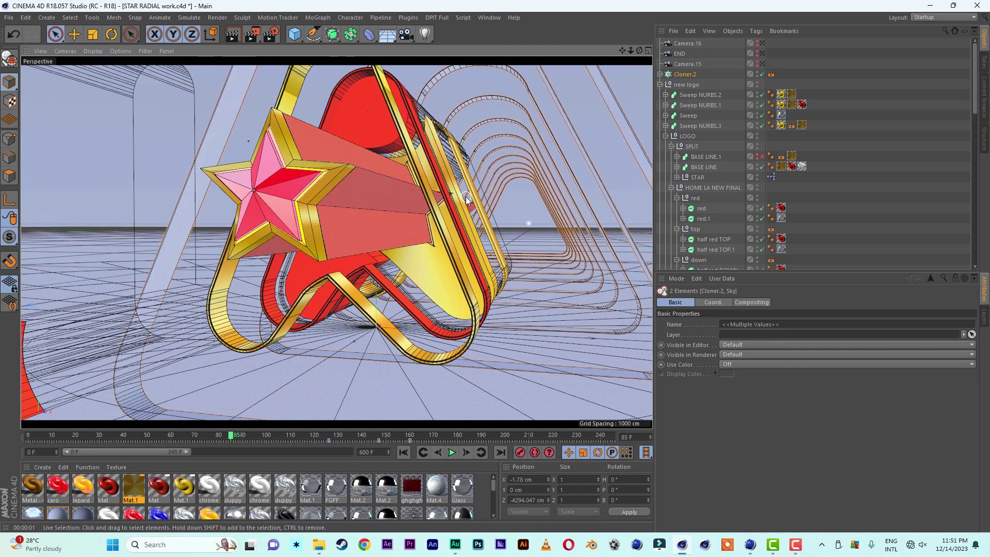
Examine how the star passes through the reference logo and switch back to the EXAM.c4d scene.
{"action": "scroll", "coordinate": [466, 199], "scroll_direction": "up", "scroll_amount": 10}
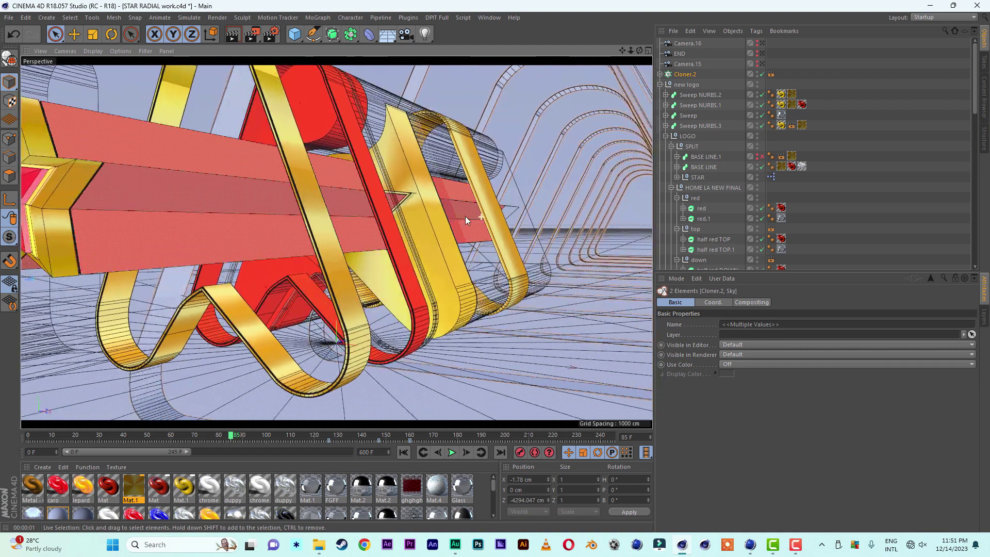
{"action": "scroll", "coordinate": [466, 220], "scroll_direction": "up", "scroll_amount": 2}
{"action": "left_click", "coordinate": [488, 17]}
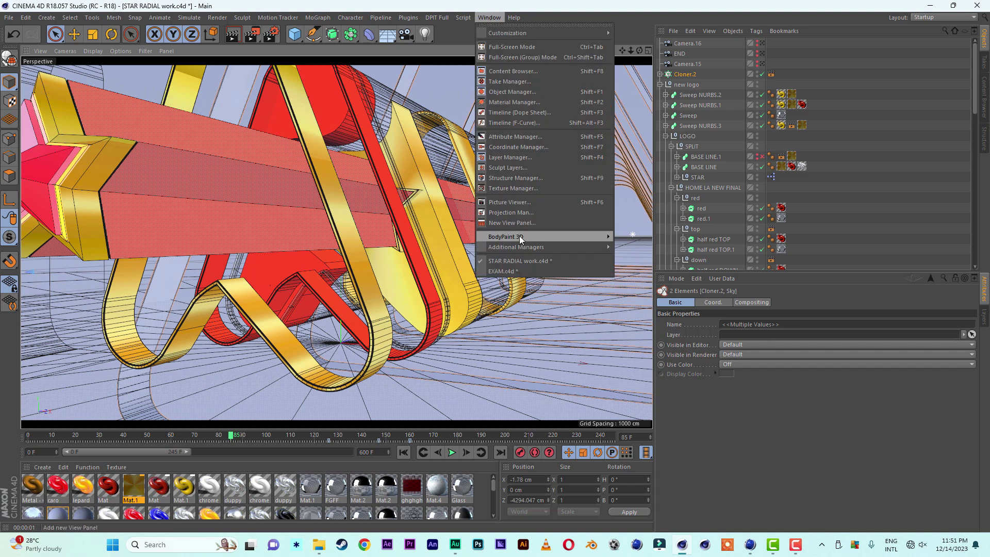
{"action": "left_click", "coordinate": [505, 271]}
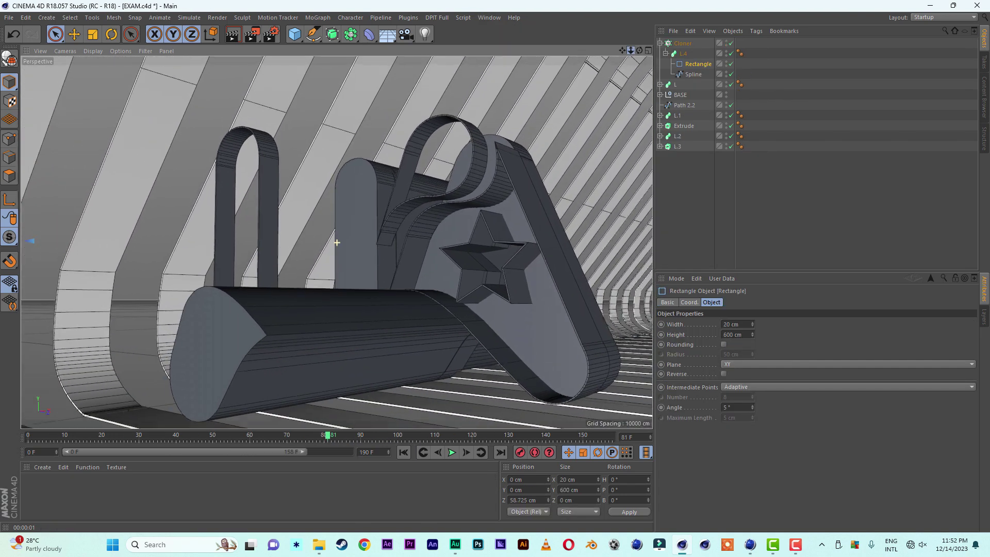
Move the L.2 sweep forward, away from the logo, to about -4365 cm along Z.
{"action": "left_click_drag", "start_coordinate": [631, 50], "coordinate": [619, 26]}
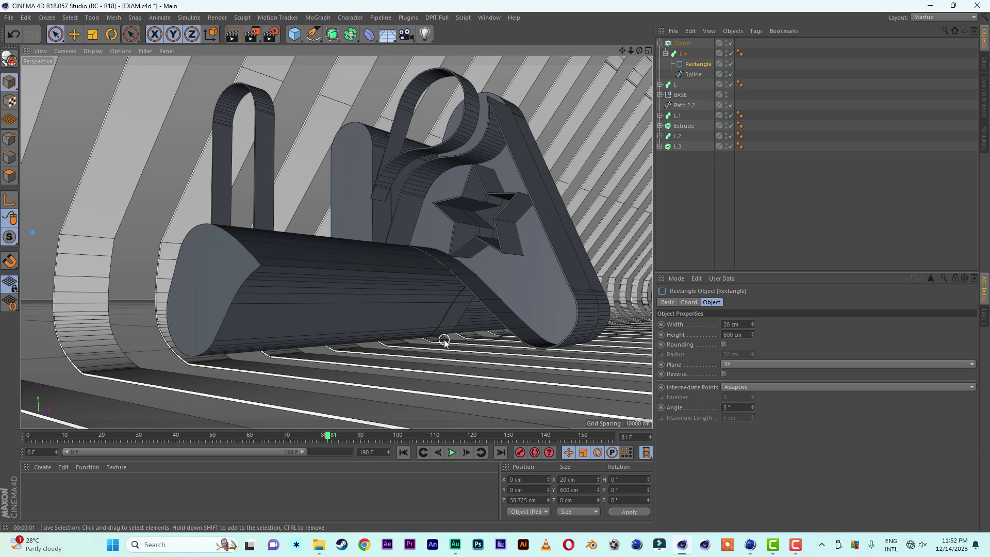
{"action": "mouse_move", "coordinate": [414, 270]}
{"action": "left_mouse_down", "text": "alt"}
{"action": "mouse_move", "coordinate": [481, 278]}
{"action": "mouse_move", "coordinate": [406, 280]}
{"action": "left_mouse_up", "text": "alt"}
{"action": "left_click", "coordinate": [546, 225]}
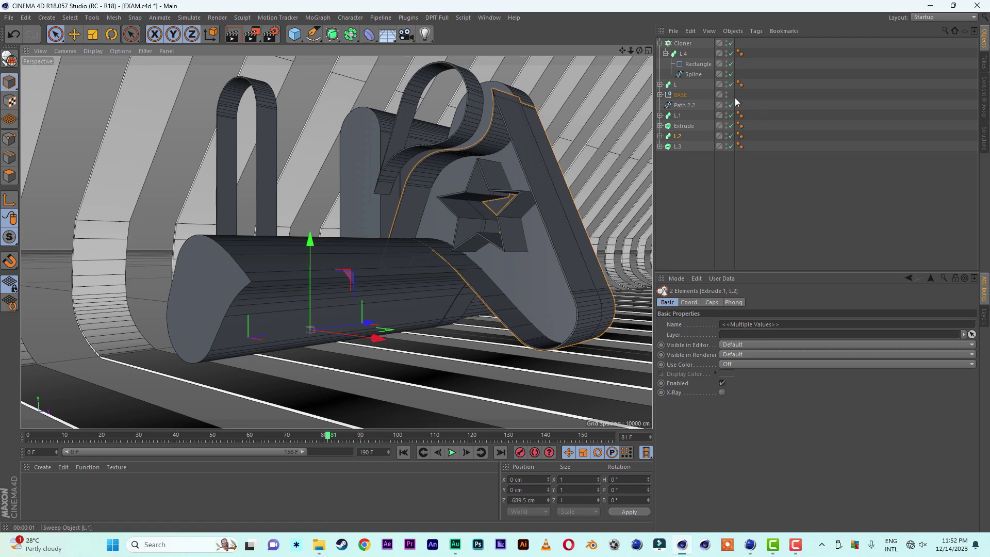
{"action": "left_click", "coordinate": [677, 116]}
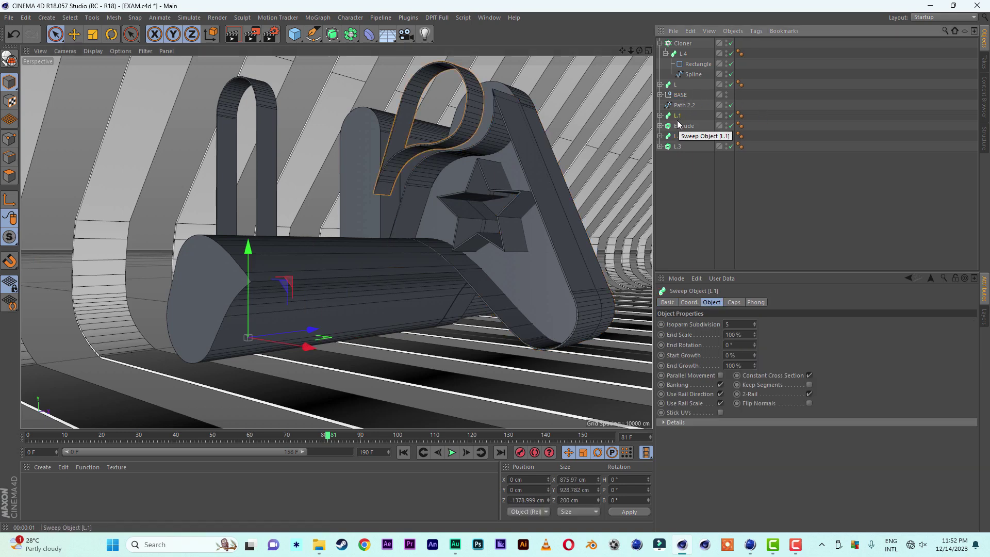
{"action": "left_click", "coordinate": [677, 136]}
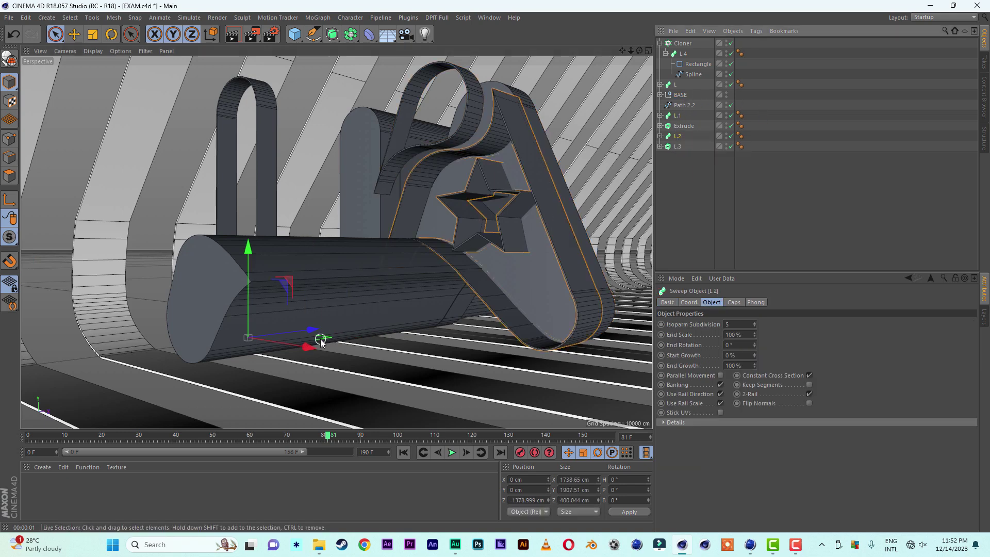
{"action": "left_click_drag", "start_coordinate": [312, 331], "coordinate": [26, 339]}
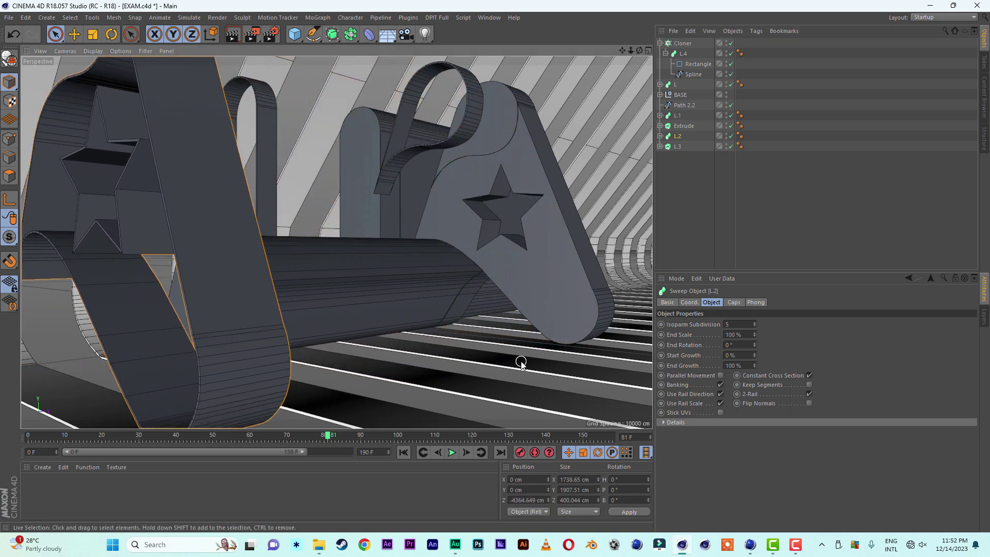
Shift the star-cut A extrusion slightly deeper along Z and reposition the L.2 sweep at about -4025 cm in Z.
{"action": "left_click", "coordinate": [552, 256]}
{"action": "left_click_drag", "start_coordinate": [416, 316], "coordinate": [446, 320]}
{"action": "left_click", "coordinate": [217, 223]}
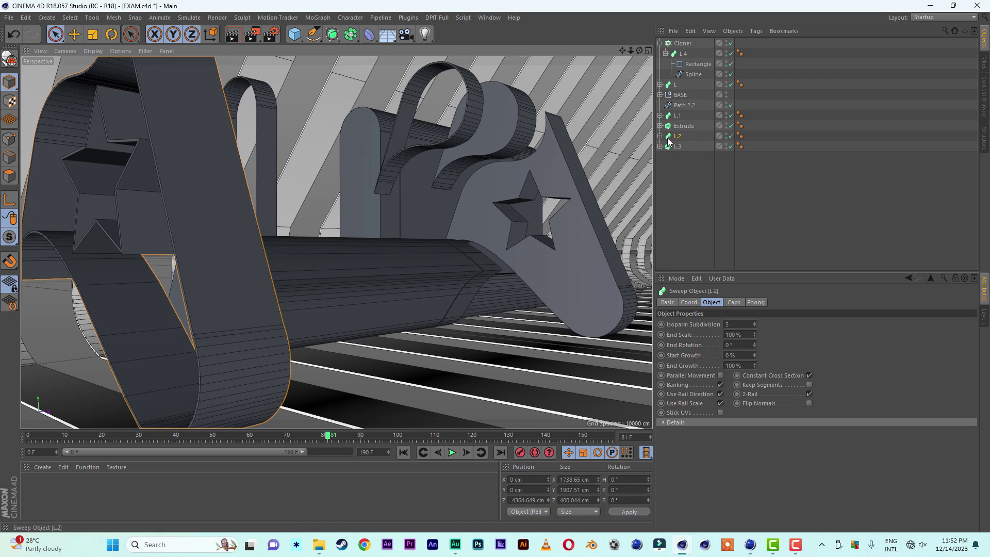
{"action": "left_click_drag", "start_coordinate": [630, 51], "coordinate": [598, 50]}
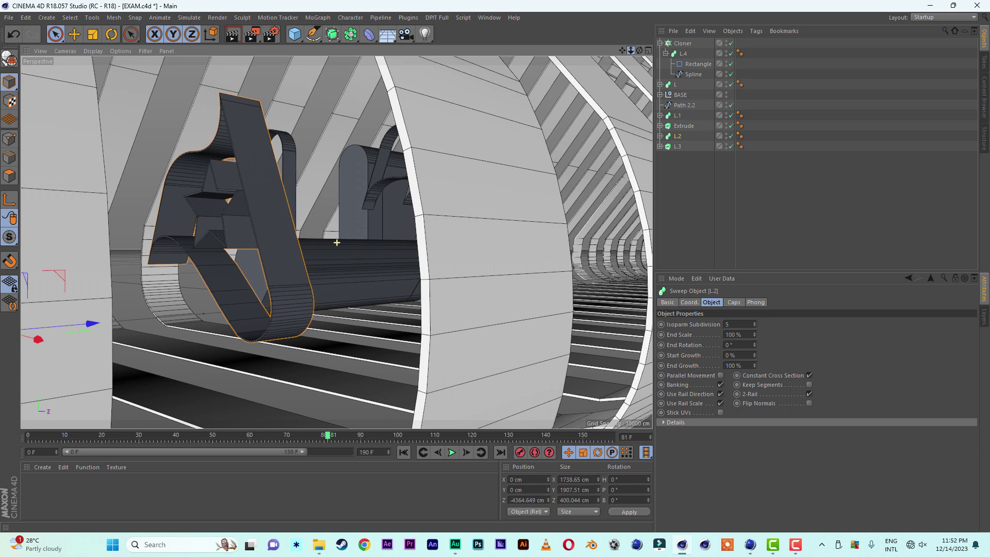
{"action": "left_click_drag", "start_coordinate": [89, 325], "coordinate": [126, 321]}
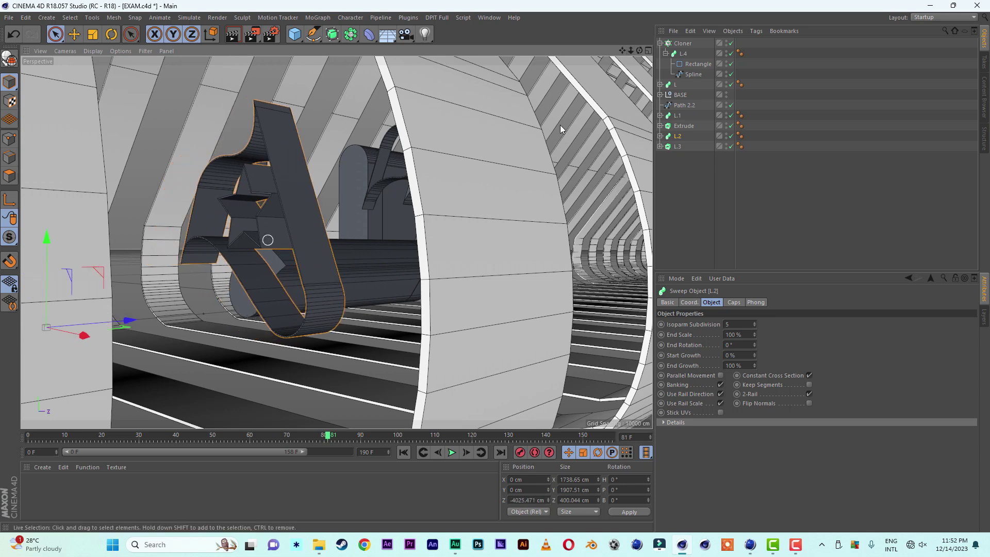
{"action": "mouse_move", "coordinate": [631, 50]}
{"action": "left_mouse_down"}
{"action": "mouse_move", "coordinate": [676, 50]}
{"action": "mouse_move", "coordinate": [630, 50]}
{"action": "left_mouse_up"}
Move the Outer Star.1 spline out of BASE's Extrude.1 to the end of the object hierarchy.
{"action": "left_click", "coordinate": [468, 266]}
{"action": "left_click", "coordinate": [546, 239]}
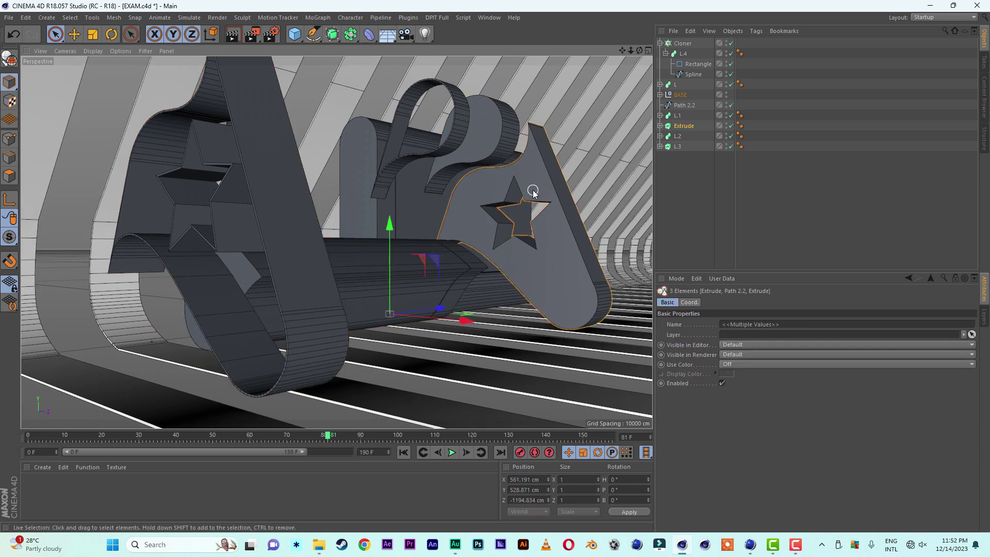
{"action": "left_click", "coordinate": [660, 94]}
{"action": "left_click", "coordinate": [694, 115]}
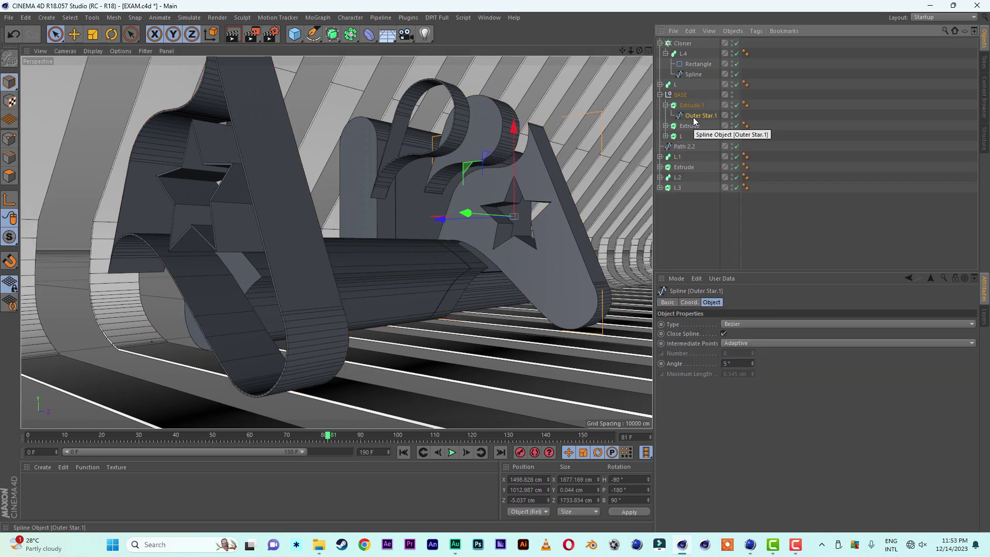
{"action": "left_click_drag", "start_coordinate": [694, 120], "coordinate": [698, 252]}
{"action": "left_click", "coordinate": [660, 95]}
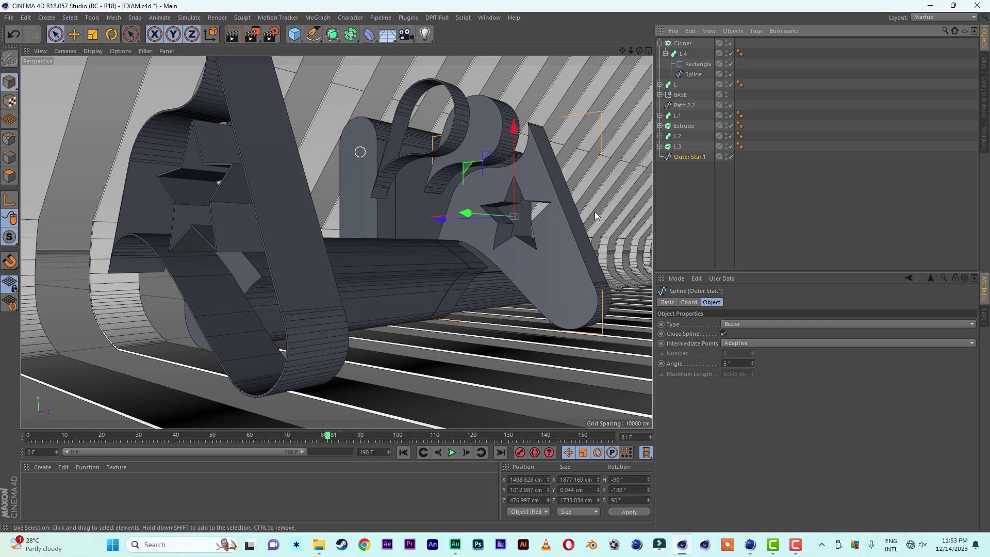
Bring the Outer Star.1 spline forward in front of the A face, to about 172 cm along Z.
{"action": "left_click", "coordinate": [649, 51]}
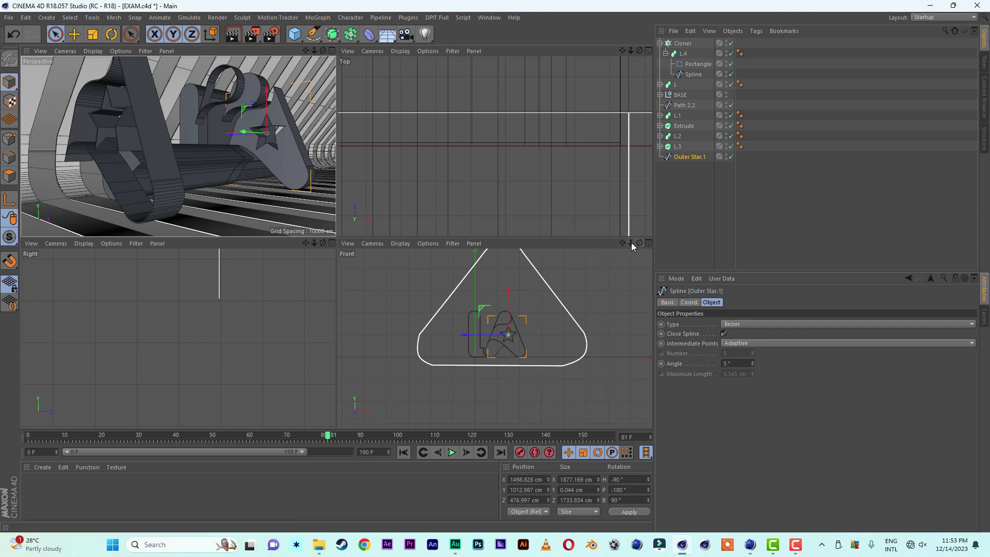
{"action": "left_click", "coordinate": [647, 243]}
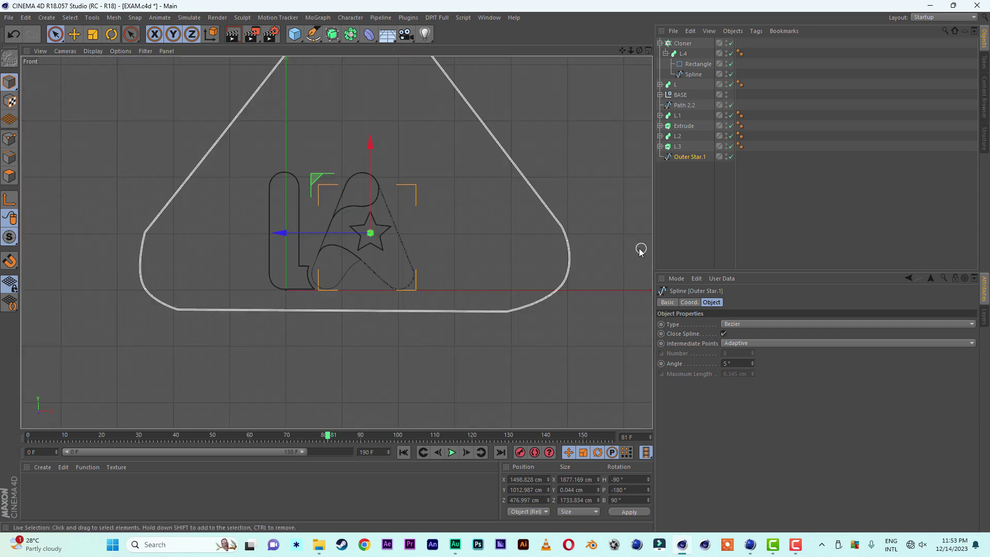
{"action": "left_click_drag", "start_coordinate": [631, 50], "coordinate": [662, 125]}
{"action": "middle_click", "coordinate": [163, 180]}
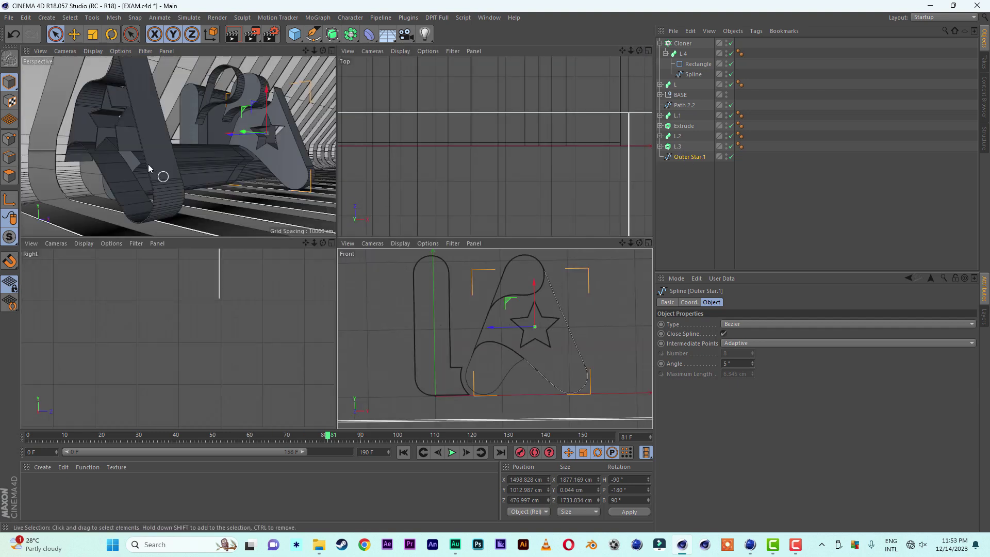
{"action": "left_click", "coordinate": [332, 51]}
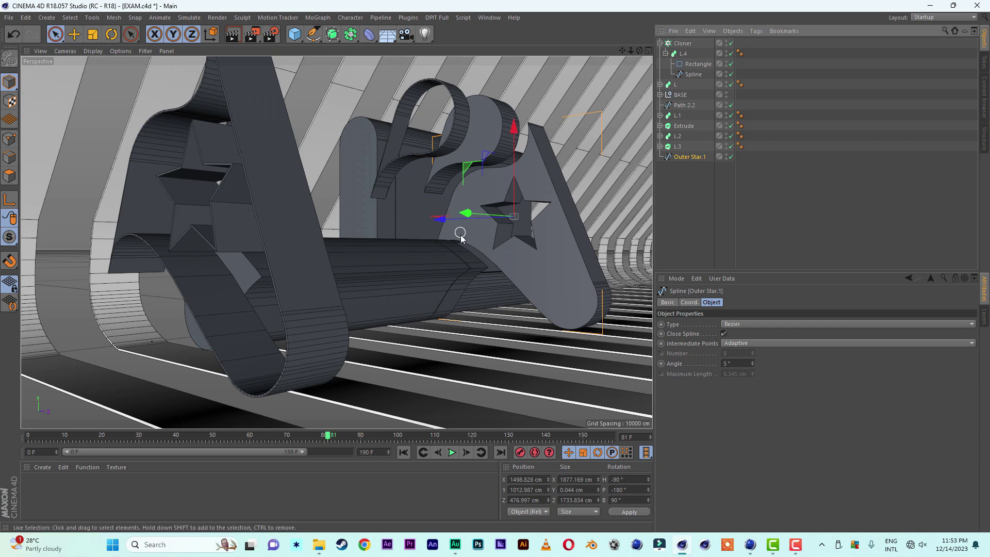
{"action": "scroll", "coordinate": [513, 243], "scroll_direction": "up", "scroll_amount": 8}
{"action": "scroll", "coordinate": [500, 249], "scroll_direction": "down", "scroll_amount": 6}
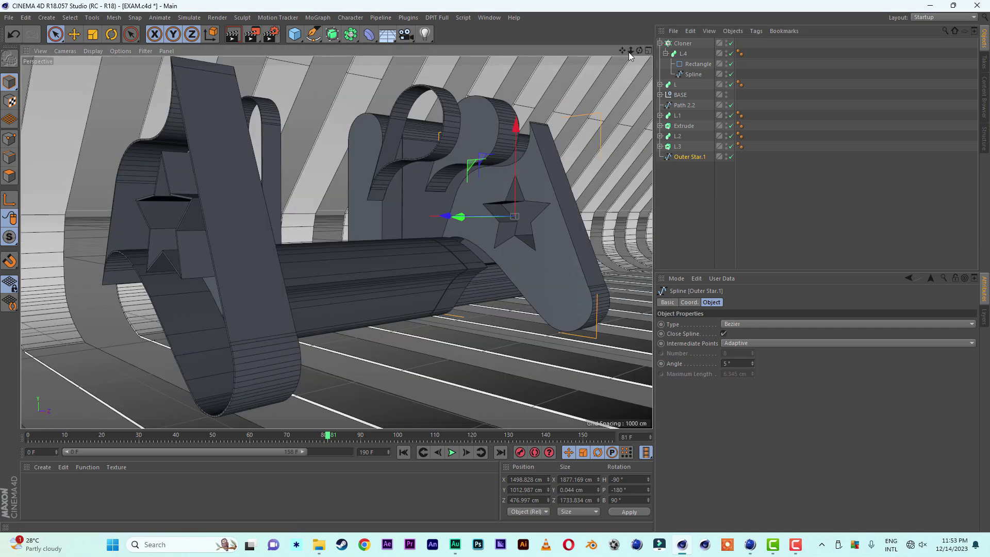
{"action": "scroll", "coordinate": [509, 247], "scroll_direction": "up", "scroll_amount": 4}
{"action": "left_click_drag", "start_coordinate": [622, 50], "coordinate": [577, 51]}
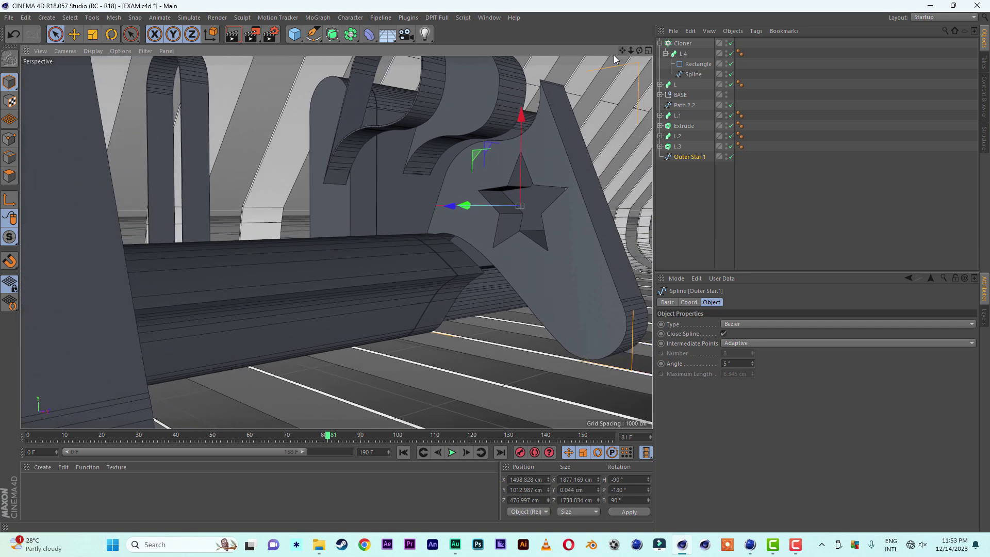
{"action": "left_click_drag", "start_coordinate": [454, 241], "coordinate": [412, 257], "text": "alt"}
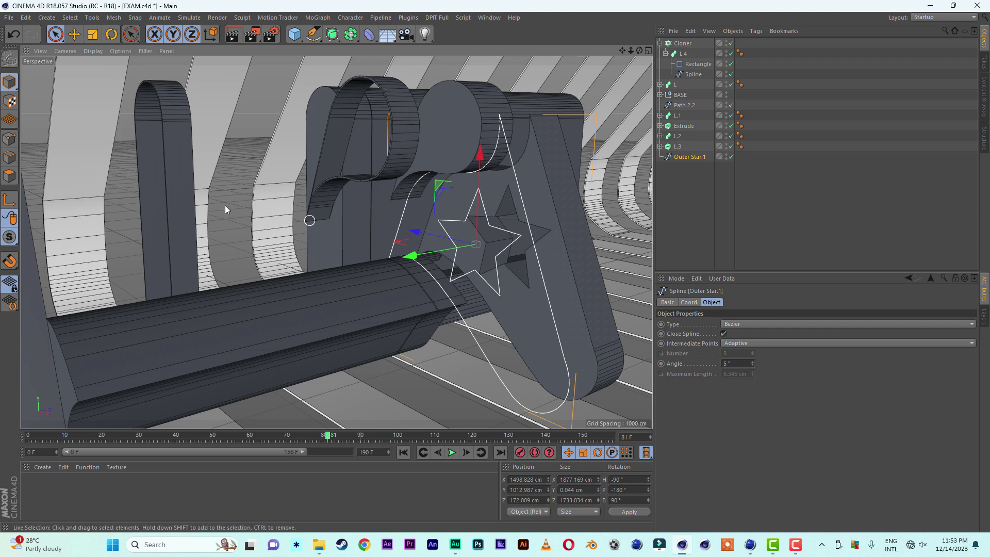
Delete the points of the A outline from the Outer Star.1 spline, keeping only the star contour.
{"action": "left_click", "coordinate": [10, 140]}
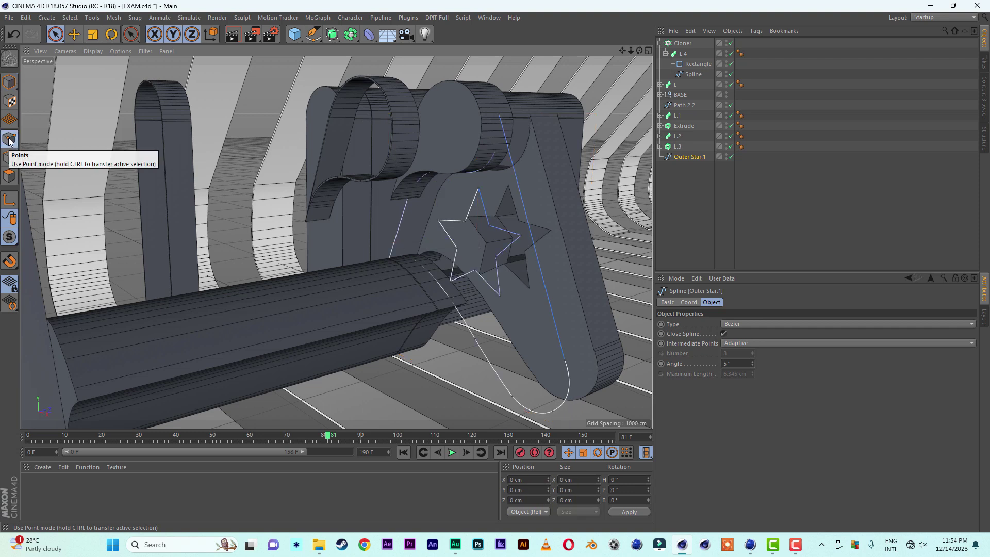
{"action": "left_click", "coordinate": [55, 35]}
{"action": "left_click", "coordinate": [568, 360]}
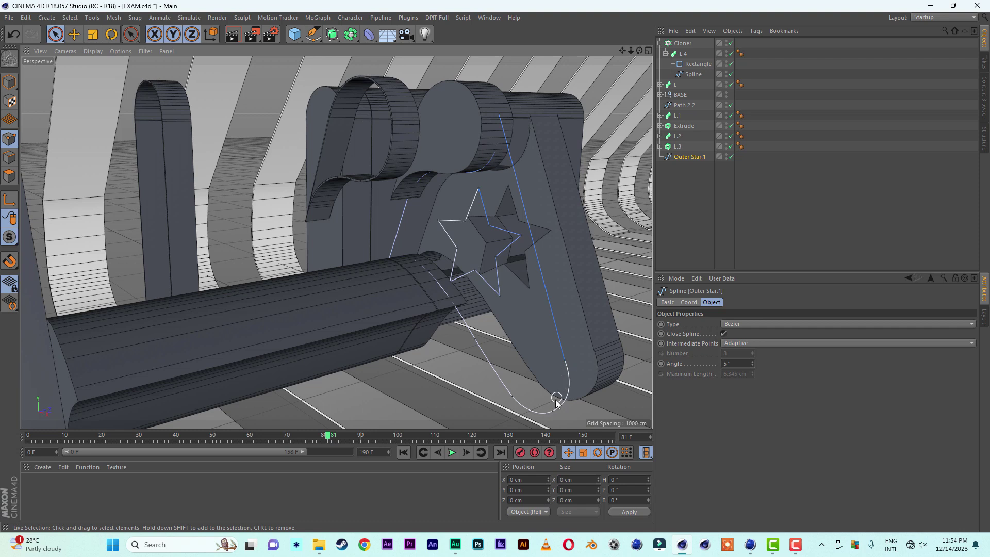
{"action": "left_click", "coordinate": [512, 397]}
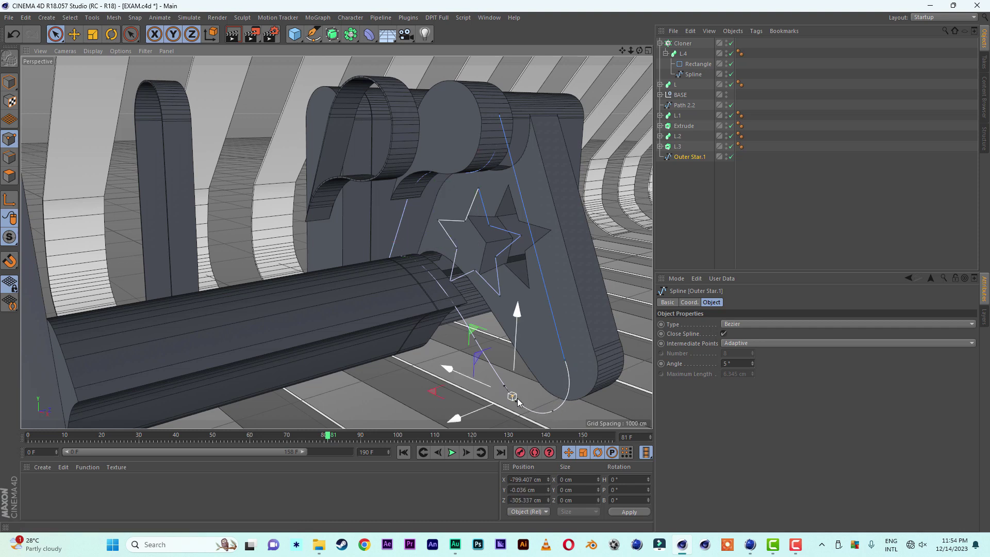
{"action": "key", "text": "Delete"}
{"action": "left_click", "coordinate": [554, 413]}
{"action": "key", "text": "Delete"}
{"action": "left_click", "coordinate": [564, 361]}
{"action": "key", "text": "Delete"}
{"action": "left_click", "coordinate": [474, 341]}
{"action": "key", "text": "Delete"}
{"action": "left_click", "coordinate": [387, 262]}
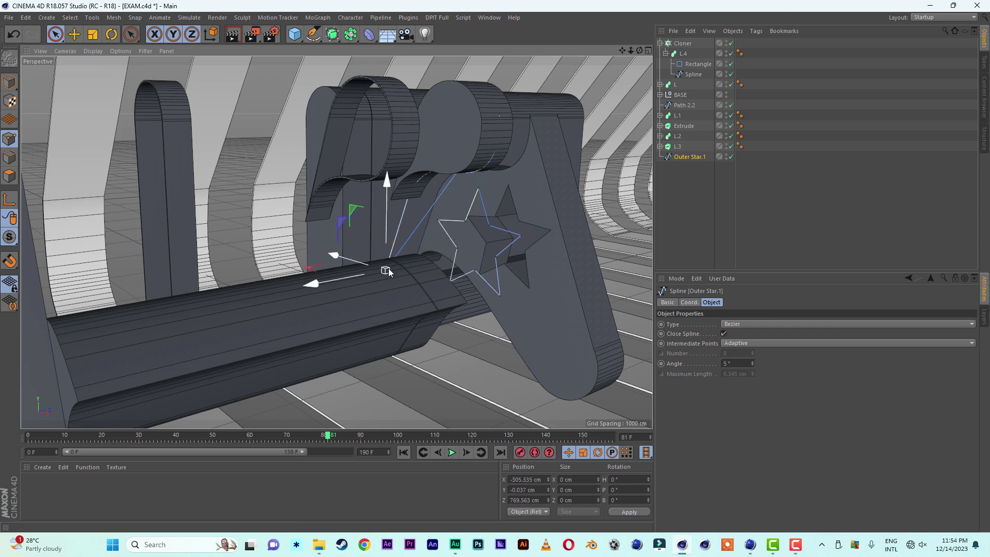
{"action": "key", "text": "Delete"}
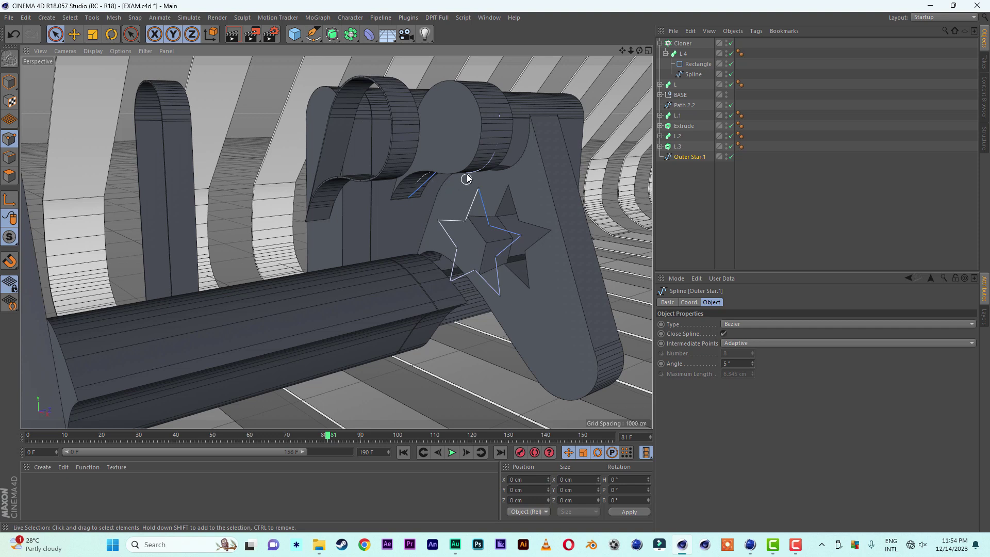
{"action": "left_click", "coordinate": [499, 117]}
{"action": "key", "text": "Delete"}
{"action": "left_click", "coordinate": [455, 174]}
{"action": "key", "text": "Delete"}
{"action": "left_click", "coordinate": [409, 198]}
{"action": "key", "text": "Delete"}
{"action": "left_click", "coordinate": [9, 82]}
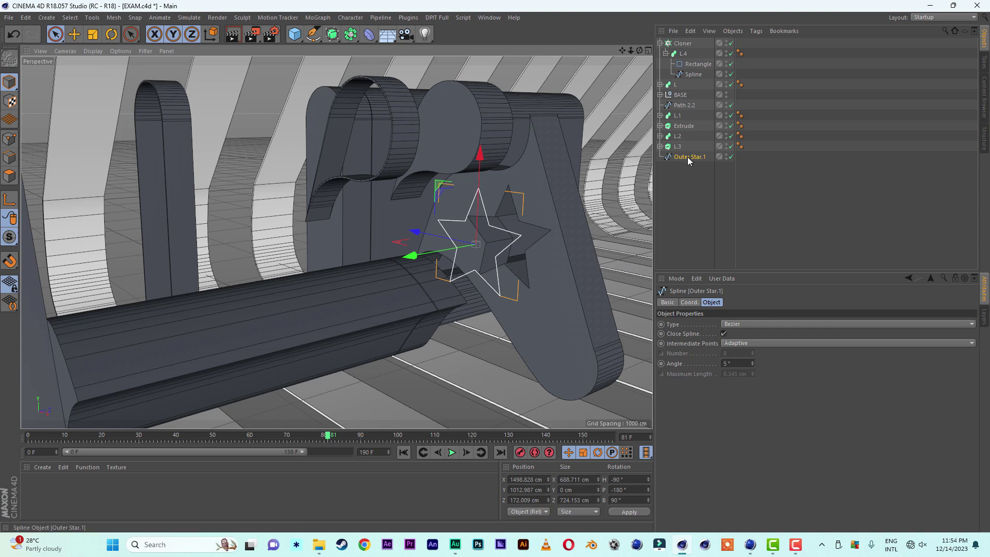
Duplicate the star spline twice, offsetting each copy farther forward, with the last at about -13 cm along Z.
{"action": "left_click_drag", "start_coordinate": [687, 156], "coordinate": [686, 175], "text": "ctrl"}
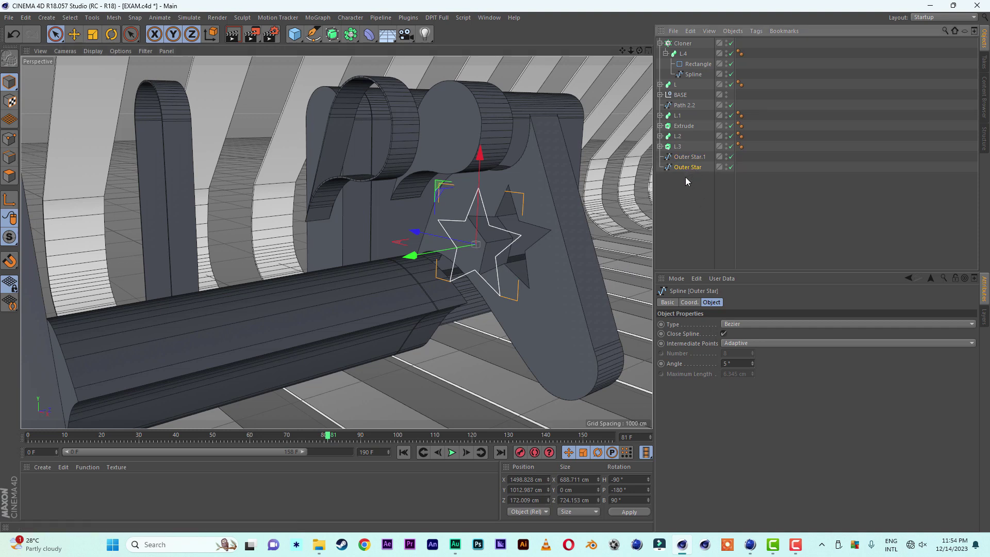
{"action": "left_click_drag", "start_coordinate": [416, 256], "coordinate": [405, 262]}
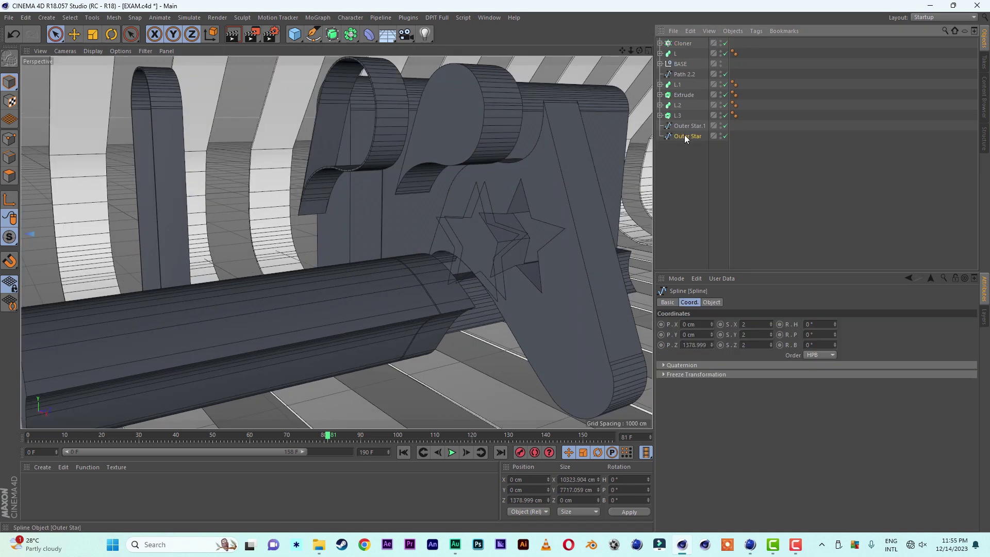
{"action": "left_click", "coordinate": [685, 137]}
{"action": "left_click_drag", "start_coordinate": [460, 187], "coordinate": [438, 181], "text": "alt"}
{"action": "left_click_drag", "start_coordinate": [685, 138], "coordinate": [685, 164], "text": "ctrl"}
{"action": "left_click_drag", "start_coordinate": [360, 242], "coordinate": [338, 243]}
Scale the Outer Star.2 spline to 0.5 in X, Y and Z.
{"action": "left_click", "coordinate": [711, 302]}
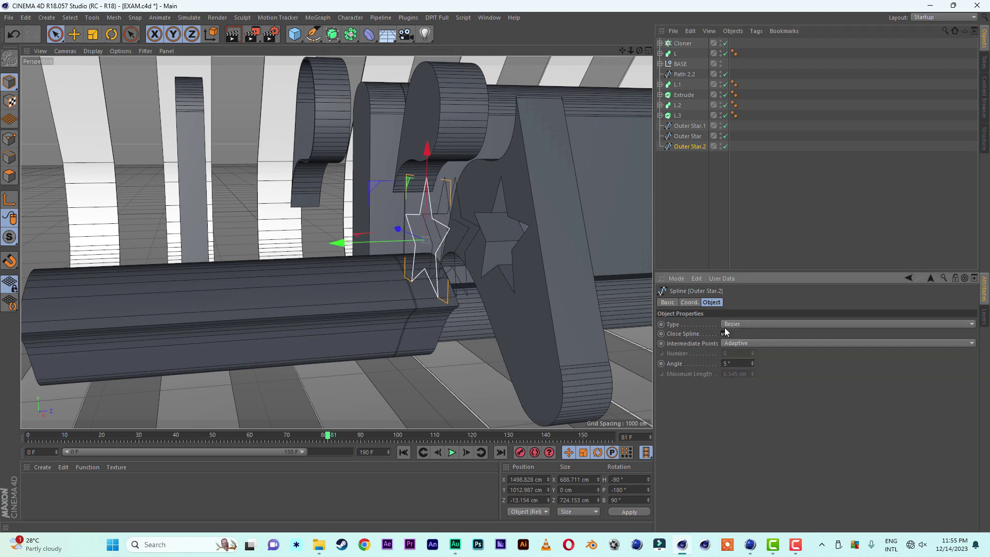
{"action": "left_click", "coordinate": [688, 302]}
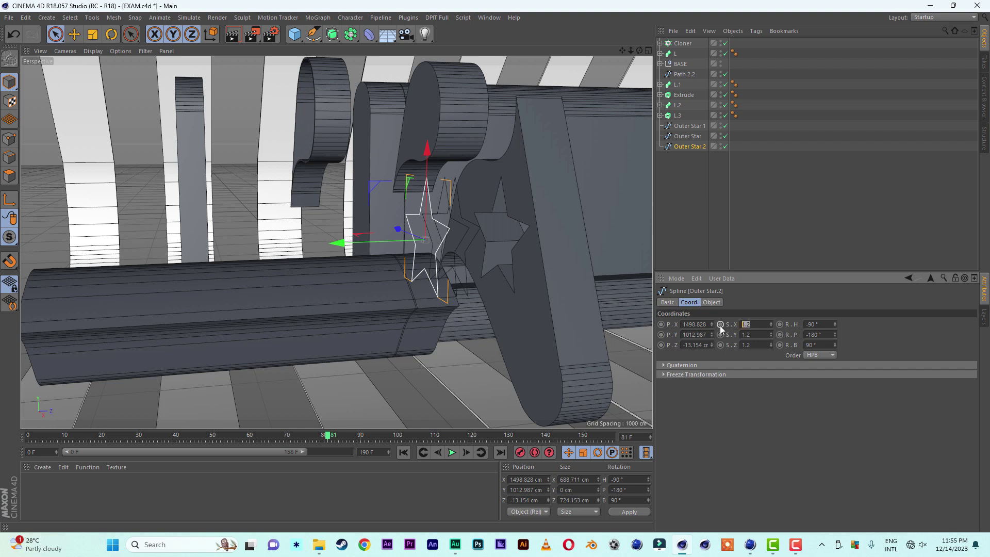
{"action": "key", "text": "Tab"}
{"action": "type", "text": ".5"}
{"action": "key", "text": "Tab"}
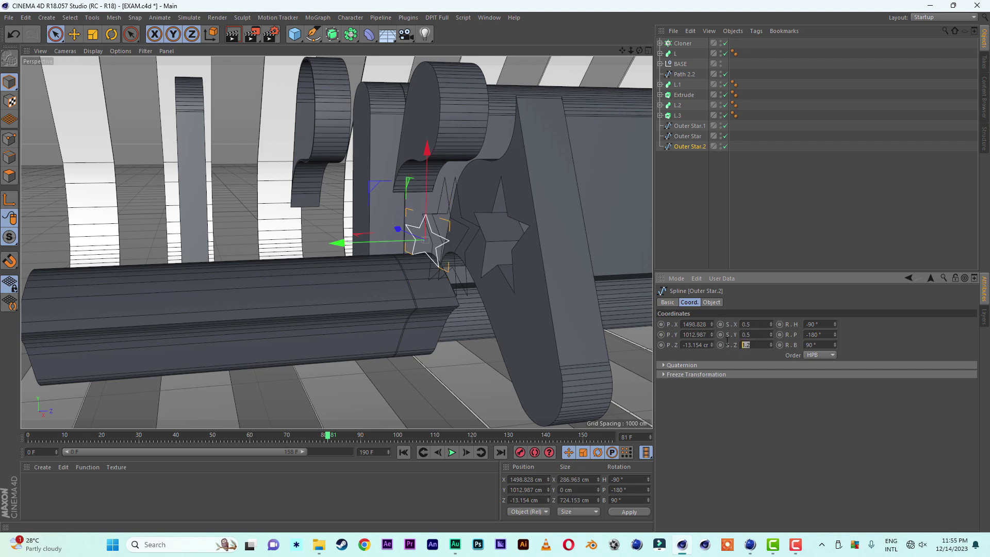
{"action": "type", "text": ".5"}
{"action": "key", "text": "Return"}
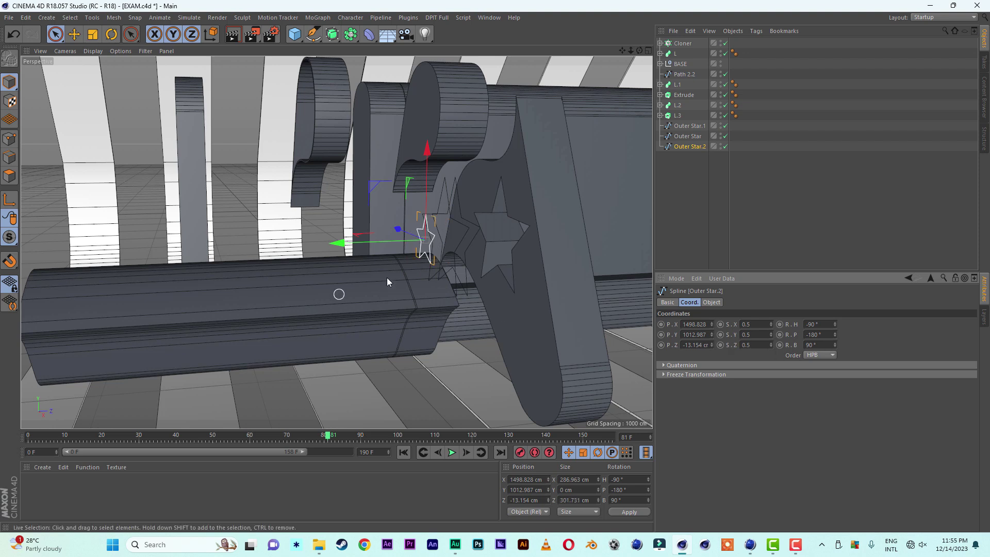
Create a Loft object and place the Outer Star.1, Outer Star and Outer Star.2 splines inside it.
{"action": "left_click", "coordinate": [355, 41]}
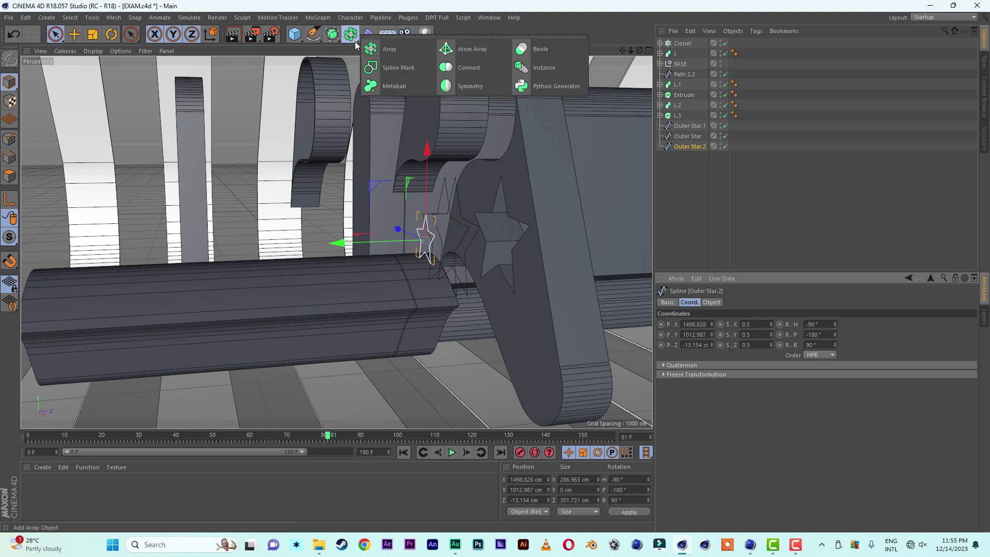
{"action": "left_click", "coordinate": [332, 41]}
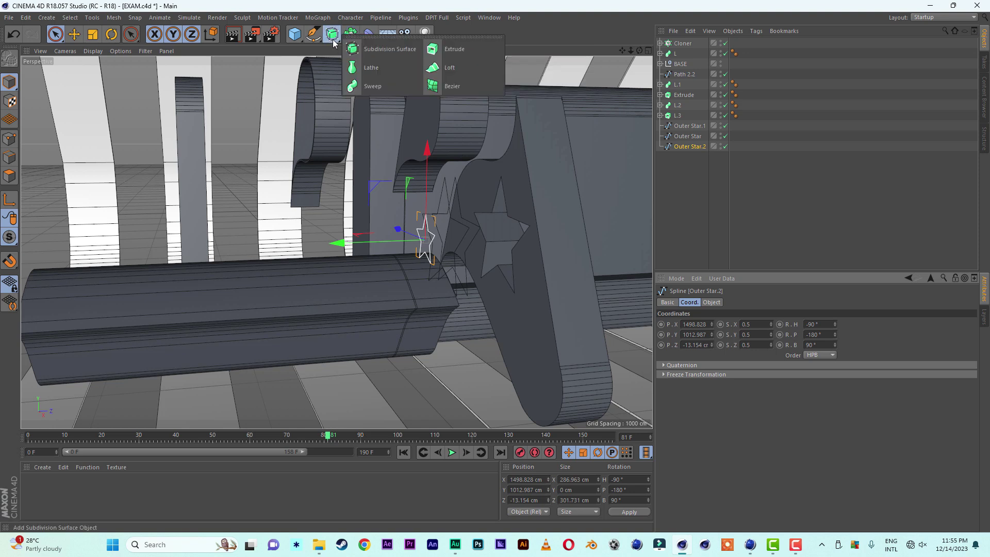
{"action": "left_click", "coordinate": [453, 66]}
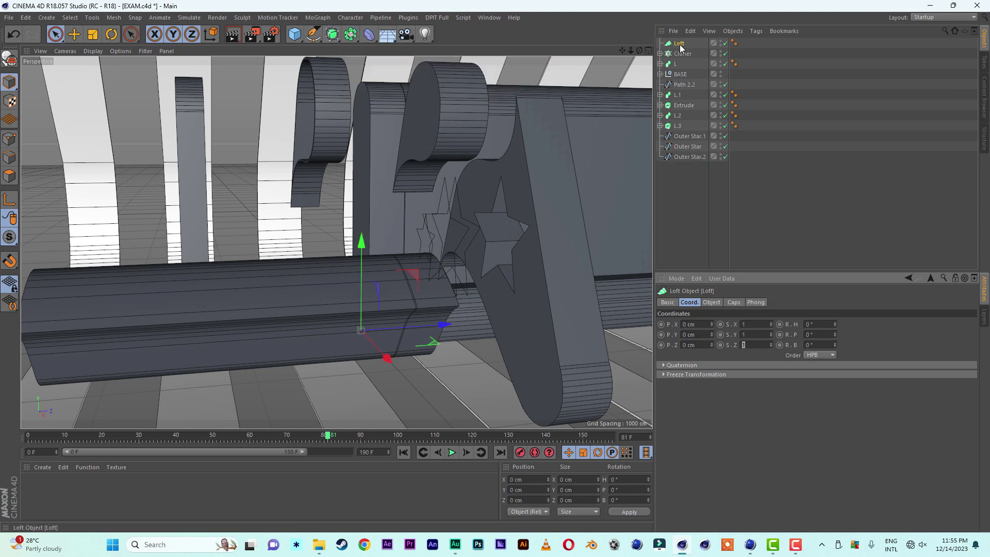
{"action": "left_click_drag", "start_coordinate": [675, 187], "coordinate": [682, 180]}
{"action": "left_click", "coordinate": [684, 126]}
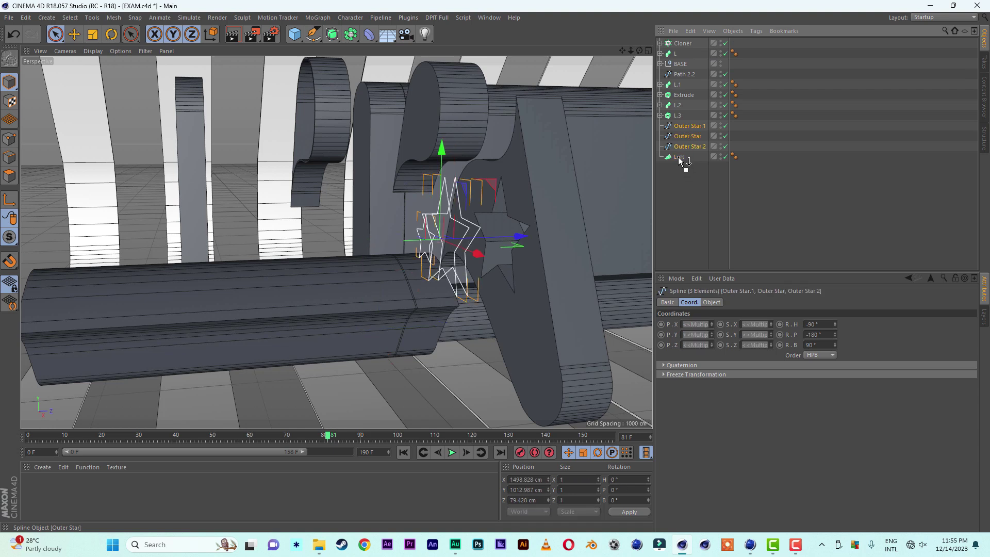
{"action": "left_click_drag", "start_coordinate": [680, 160], "coordinate": [678, 157]}
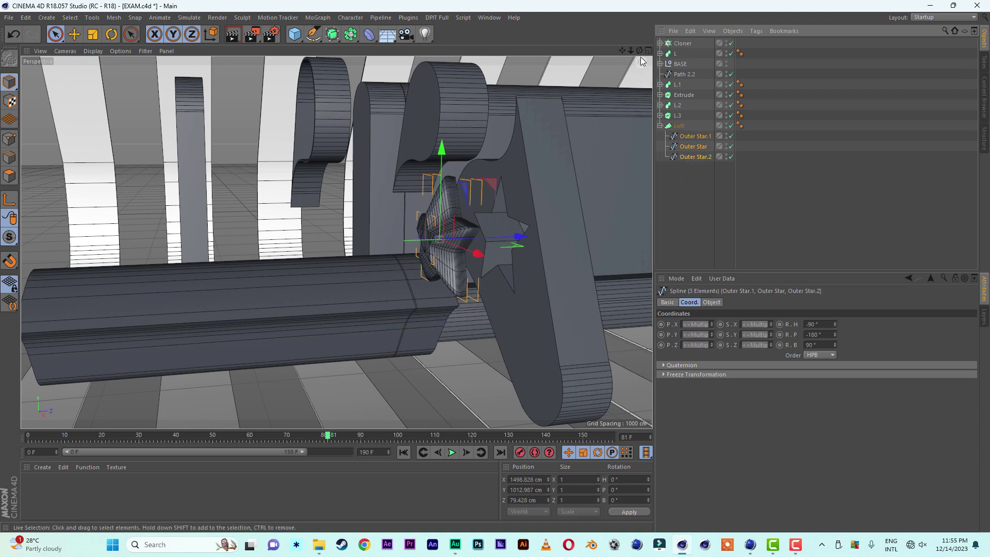
Scale the Outer Star.2 spline to 0.2 in X, Y and Z to narrow the lofted star's front face.
{"action": "left_click_drag", "start_coordinate": [630, 50], "coordinate": [644, 51]}
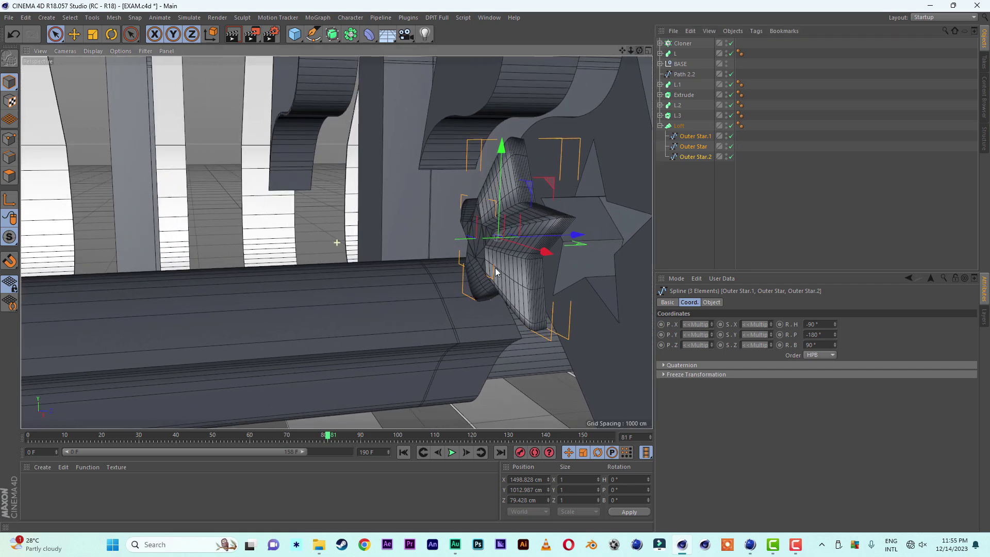
{"action": "left_click_drag", "start_coordinate": [356, 426], "coordinate": [513, 267], "text": "alt"}
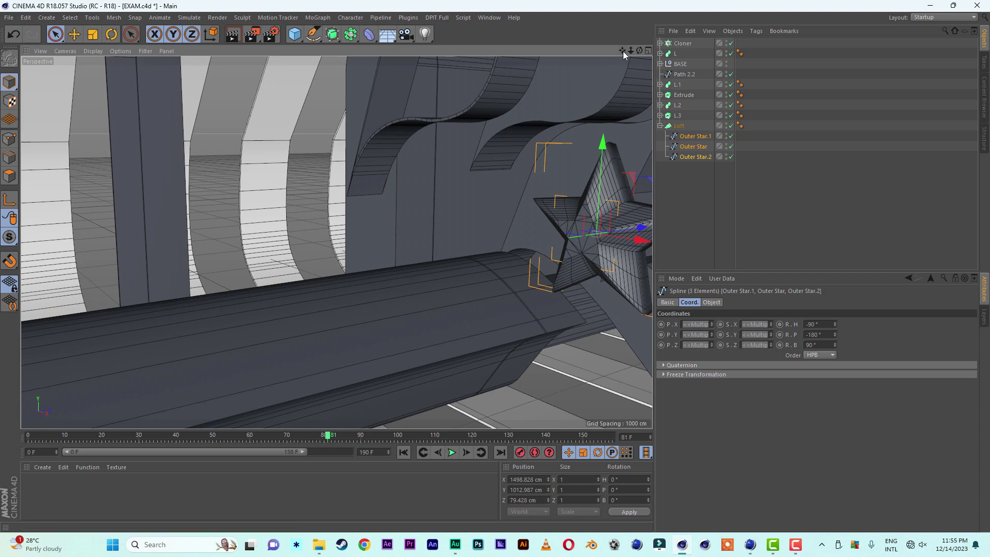
{"action": "key", "text": "o"}
{"action": "left_click_drag", "start_coordinate": [475, 216], "coordinate": [536, 200], "text": "alt"}
{"action": "left_click", "coordinate": [677, 168]}
{"action": "left_click", "coordinate": [686, 155]}
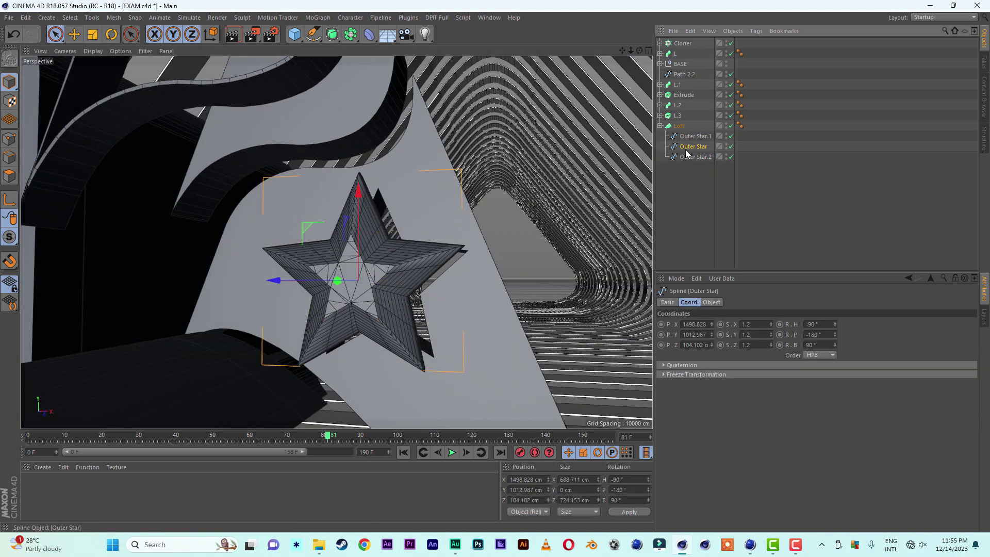
{"action": "left_click", "coordinate": [753, 324]}
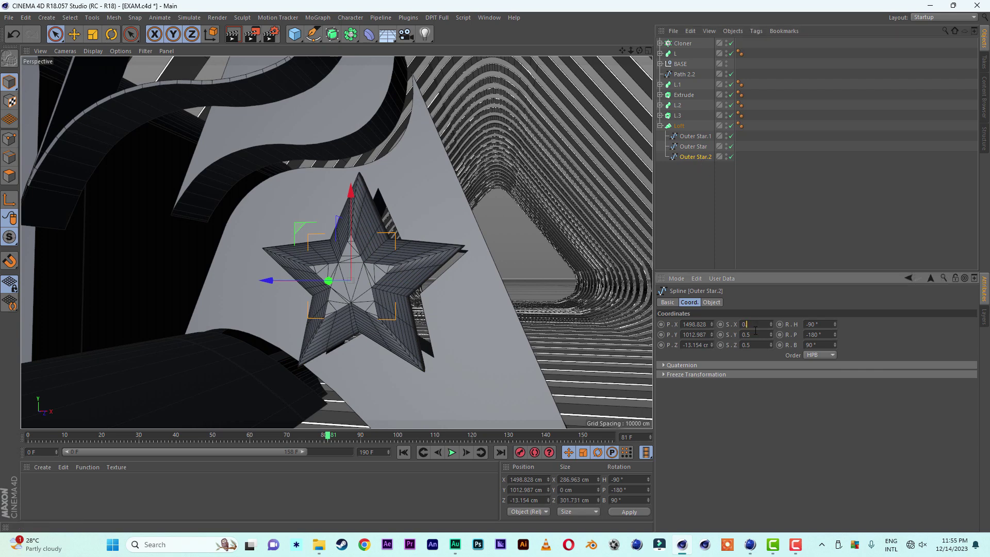
{"action": "left_click", "coordinate": [756, 334]}
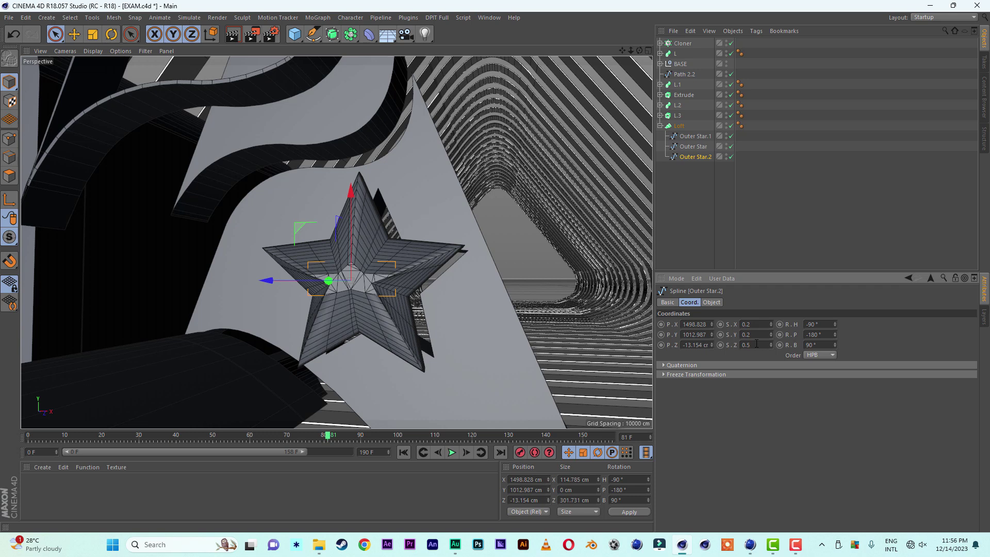
{"action": "left_click", "coordinate": [890, 340]}
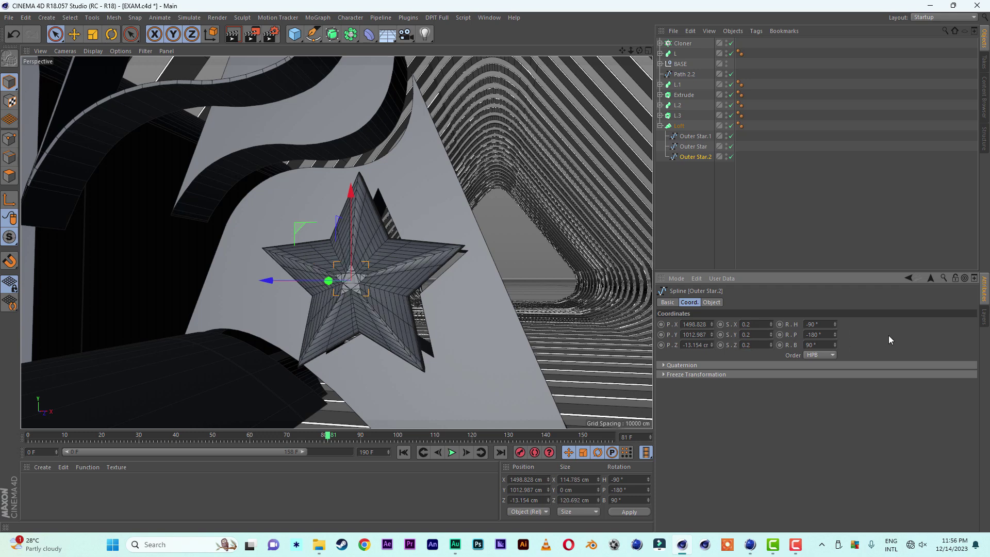
Set the Loft's Mesh Subdivision U to 11, Mesh Subdivision V to 2 and Isoparm Subdivision U to 11.
{"action": "mouse_move", "coordinate": [415, 289]}
{"action": "left_mouse_down", "text": "alt"}
{"action": "mouse_move", "coordinate": [397, 289]}
{"action": "mouse_move", "coordinate": [407, 294]}
{"action": "left_mouse_up", "text": "alt"}
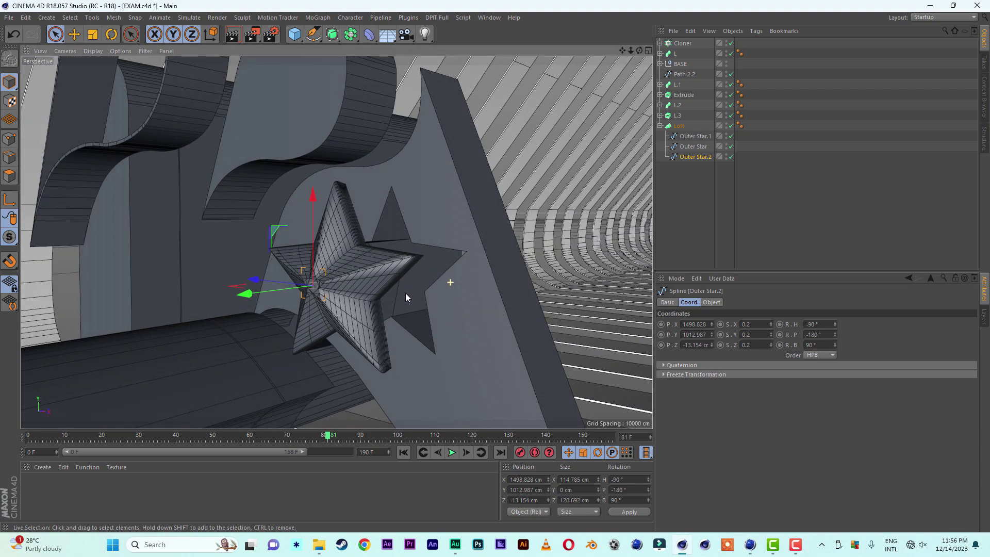
{"action": "left_click", "coordinate": [677, 125]}
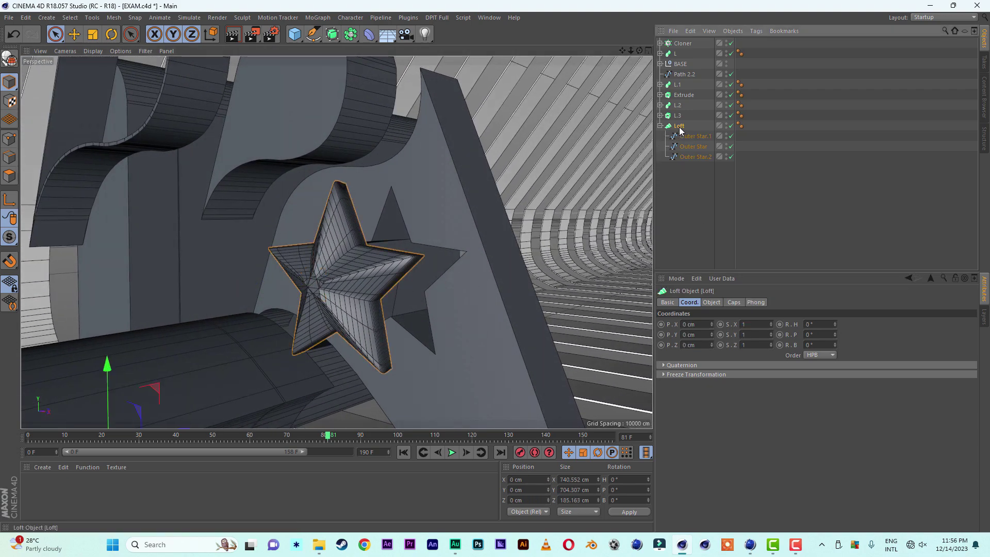
{"action": "left_click", "coordinate": [712, 303]}
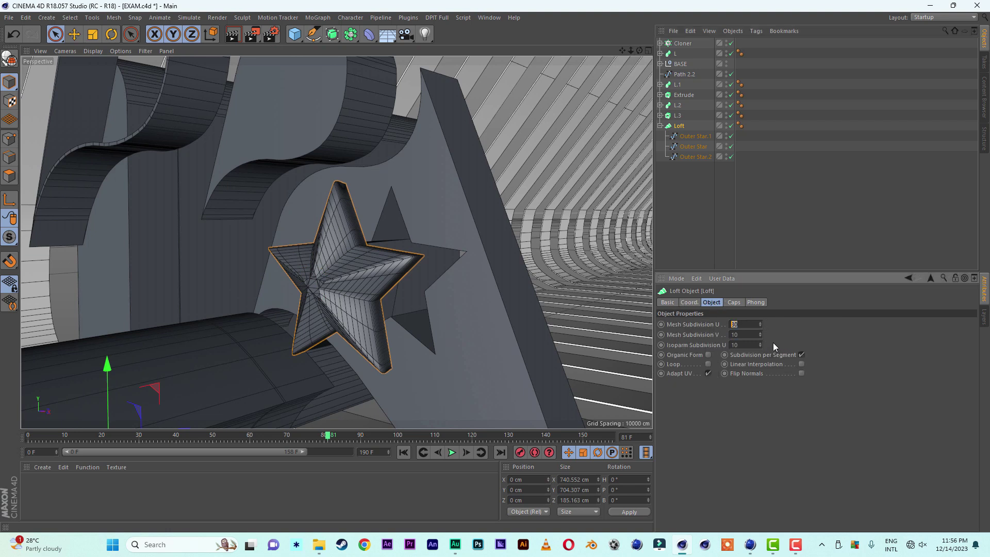
{"action": "type", "text": "11"}
{"action": "key", "text": "Return"}
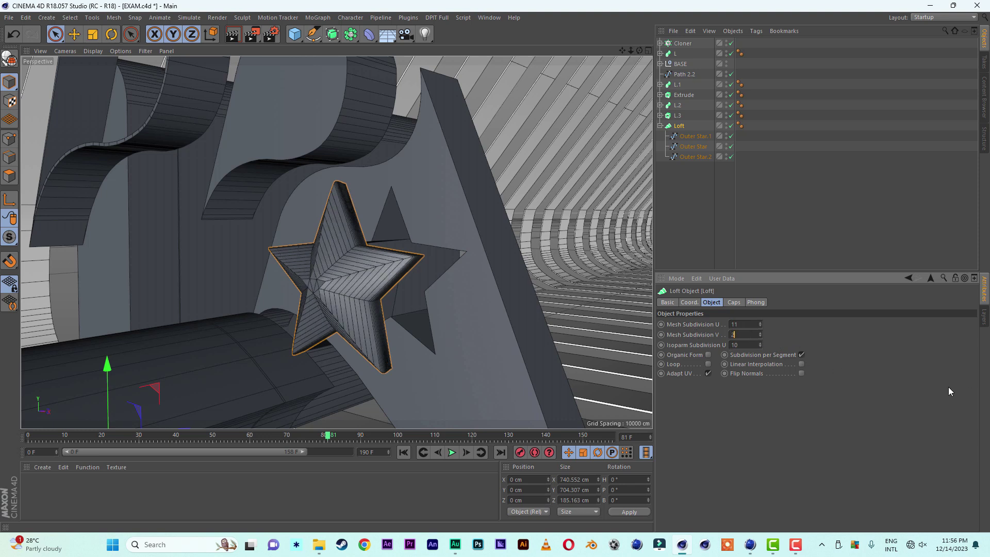
{"action": "type", "text": "2"}
{"action": "key", "text": "Return"}
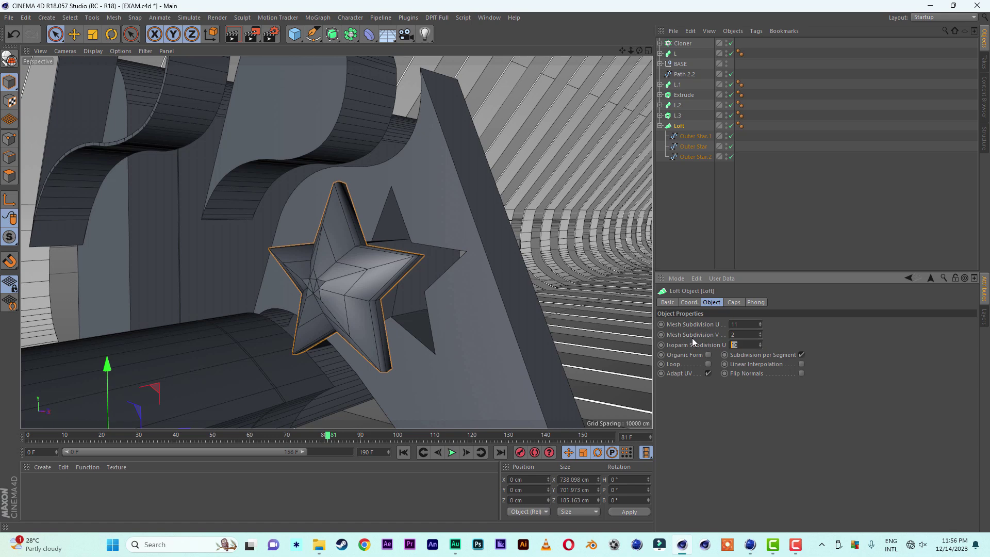
{"action": "type", "text": "11"}
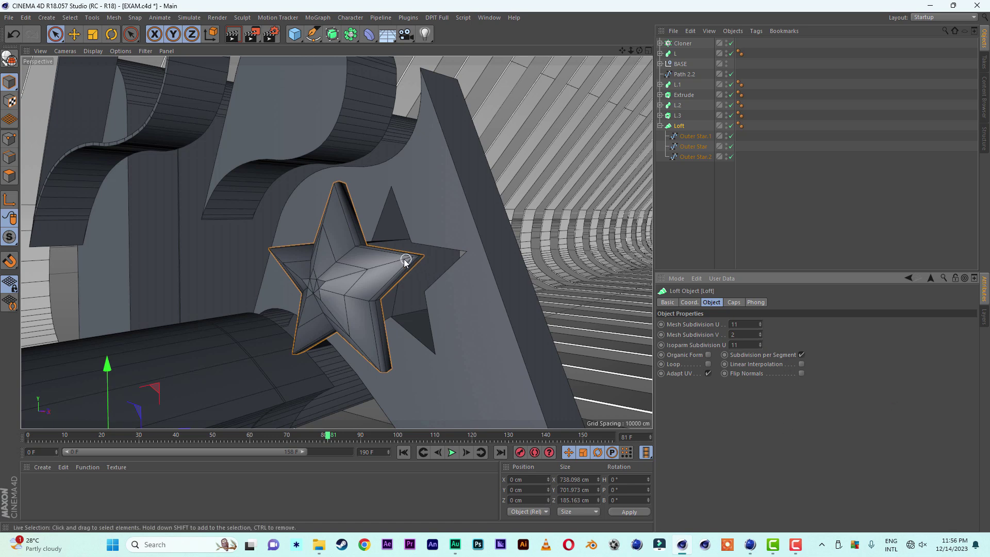
Centre the Loft's axis on the star at about X 1490 cm, Y 1008.5 cm, and move the star forward to about -145 cm along Z.
{"action": "left_click_drag", "start_coordinate": [408, 269], "coordinate": [353, 248], "text": "alt"}
{"action": "key", "text": "ctrl+z"}
{"action": "left_click_drag", "start_coordinate": [623, 51], "coordinate": [572, 69]}
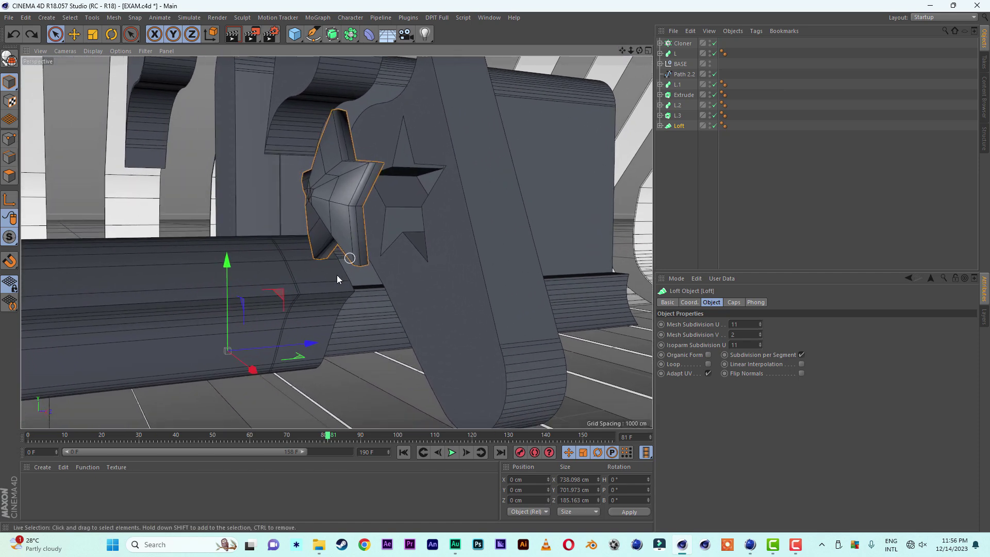
{"action": "left_click", "coordinate": [676, 126]}
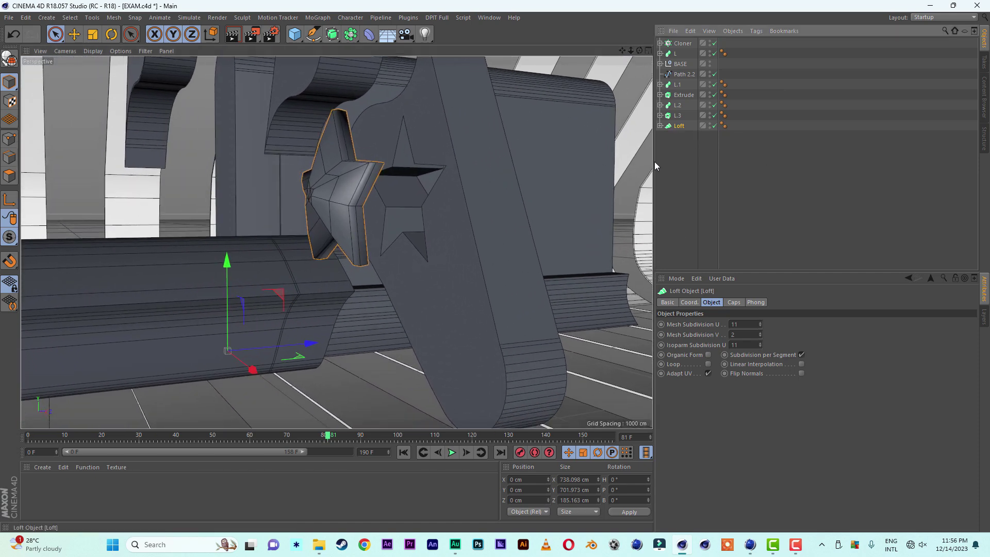
{"action": "mouse_move", "coordinate": [268, 344]}
{"action": "left_mouse_down", "text": "alt"}
{"action": "mouse_move", "coordinate": [279, 328]}
{"action": "mouse_move", "coordinate": [302, 332]}
{"action": "mouse_move", "coordinate": [284, 339]}
{"action": "left_mouse_up", "text": "alt"}
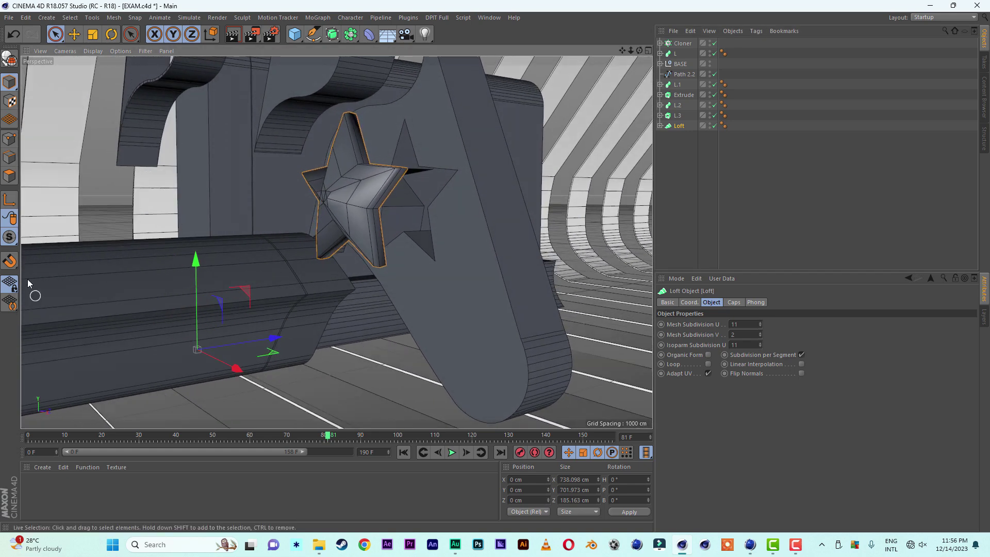
{"action": "left_click", "coordinate": [8, 204]}
{"action": "left_click_drag", "start_coordinate": [199, 261], "coordinate": [211, 121]}
{"action": "left_click_drag", "start_coordinate": [287, 191], "coordinate": [320, 190], "text": "alt"}
{"action": "left_click_drag", "start_coordinate": [281, 217], "coordinate": [560, 248]}
{"action": "left_click_drag", "start_coordinate": [428, 148], "coordinate": [432, 136]}
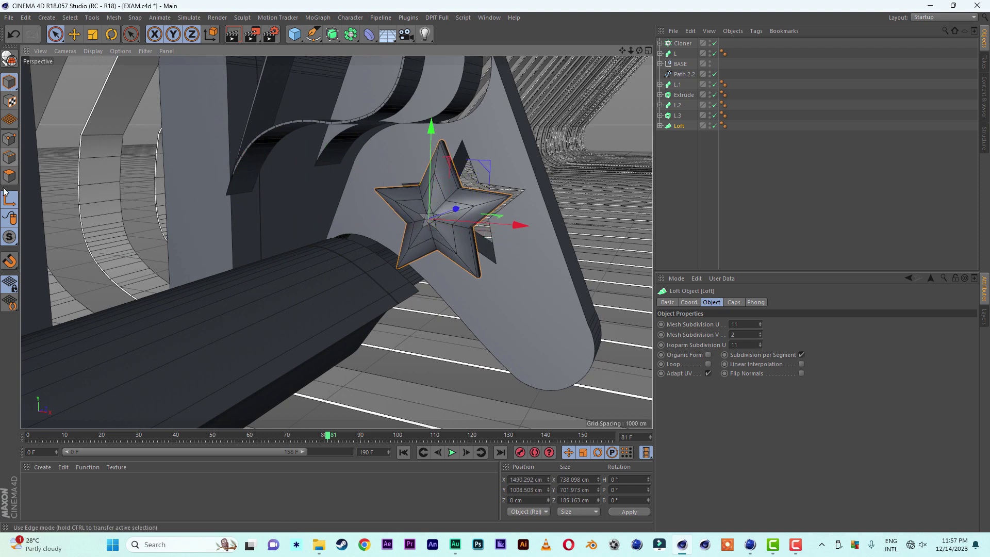
{"action": "left_click_drag", "start_coordinate": [338, 310], "coordinate": [511, 216], "text": "alt"}
{"action": "left_click_drag", "start_coordinate": [433, 208], "coordinate": [357, 206], "text": "alt"}
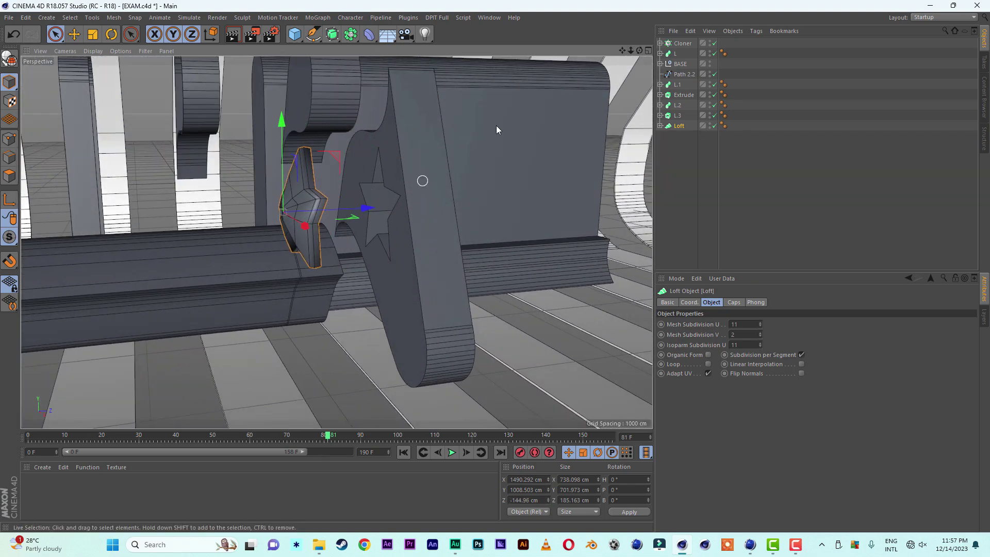
Examine how the star projects from the logo across the animation in STAR RADIAL work.c4d, and return to EXAM.c4d.
{"action": "left_click", "coordinate": [496, 17]}
{"action": "left_click", "coordinate": [517, 260]}
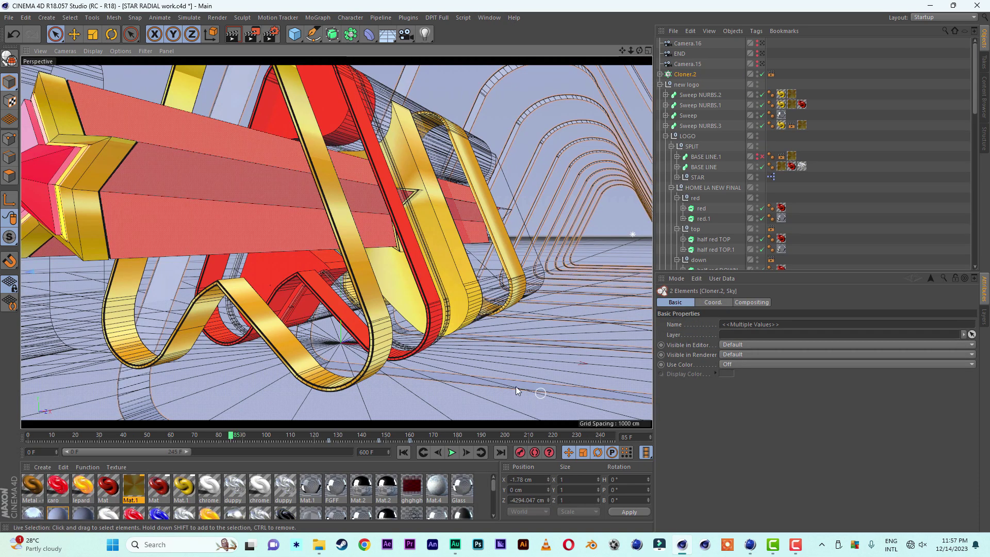
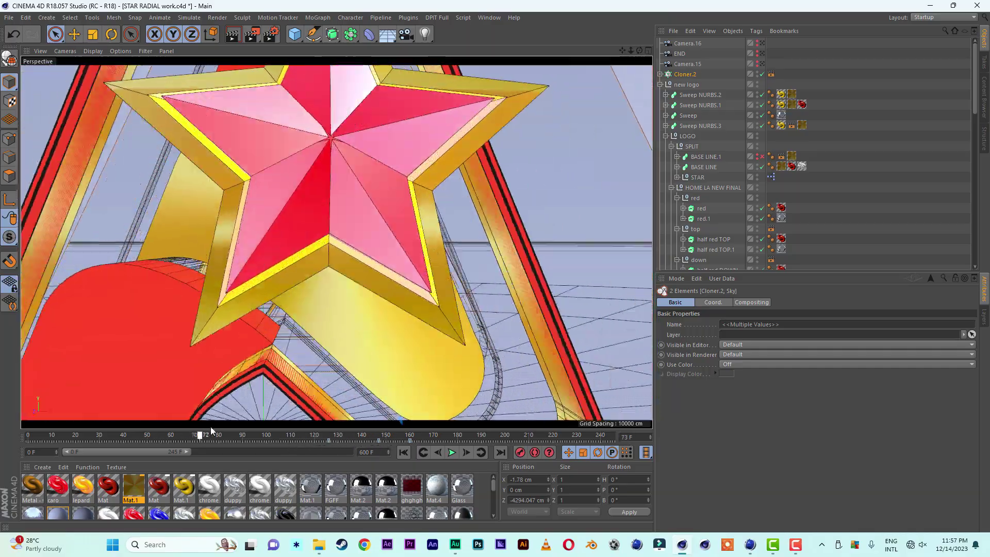
{"action": "left_click_drag", "start_coordinate": [210, 431], "coordinate": [249, 443]}
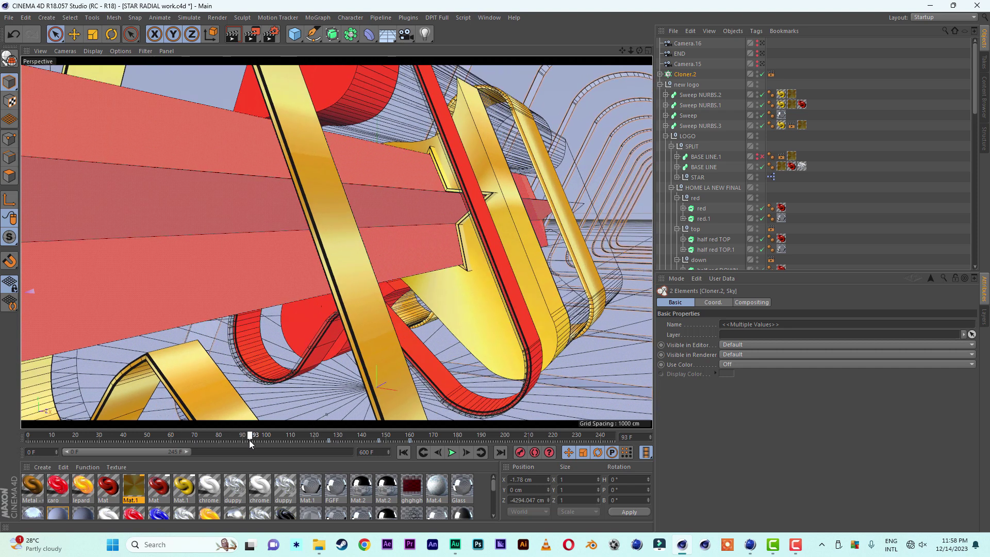
{"action": "left_click", "coordinate": [496, 18]}
{"action": "left_click", "coordinate": [503, 272]}
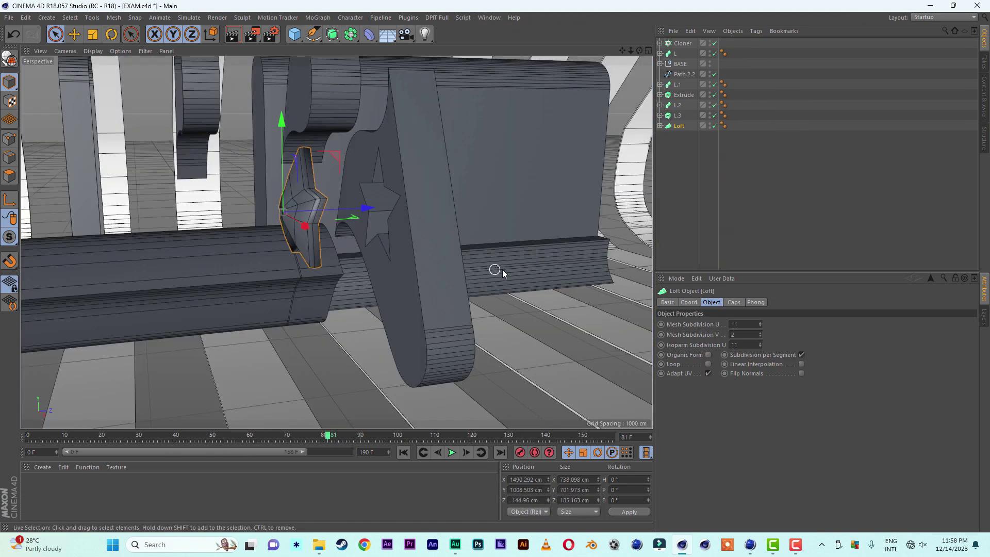
Copy the Outer Star.1 spline out of the Loft and move the copy back to the A's star cut-out, about 467 cm along Z.
{"action": "left_click_drag", "start_coordinate": [357, 241], "coordinate": [644, 182], "text": "alt"}
{"action": "left_click", "coordinate": [660, 126]}
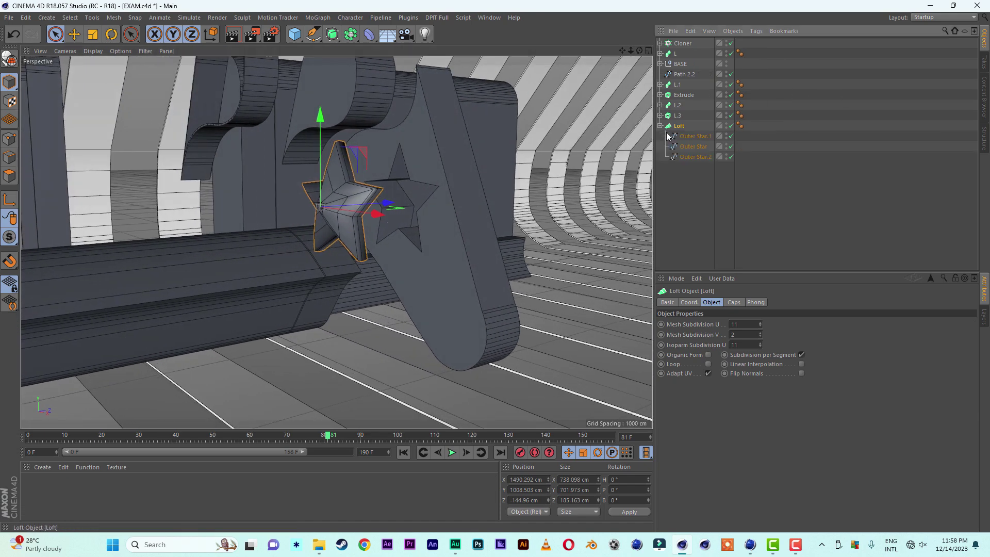
{"action": "left_click", "coordinate": [684, 137]}
{"action": "left_click_drag", "start_coordinate": [684, 137], "coordinate": [687, 192]}
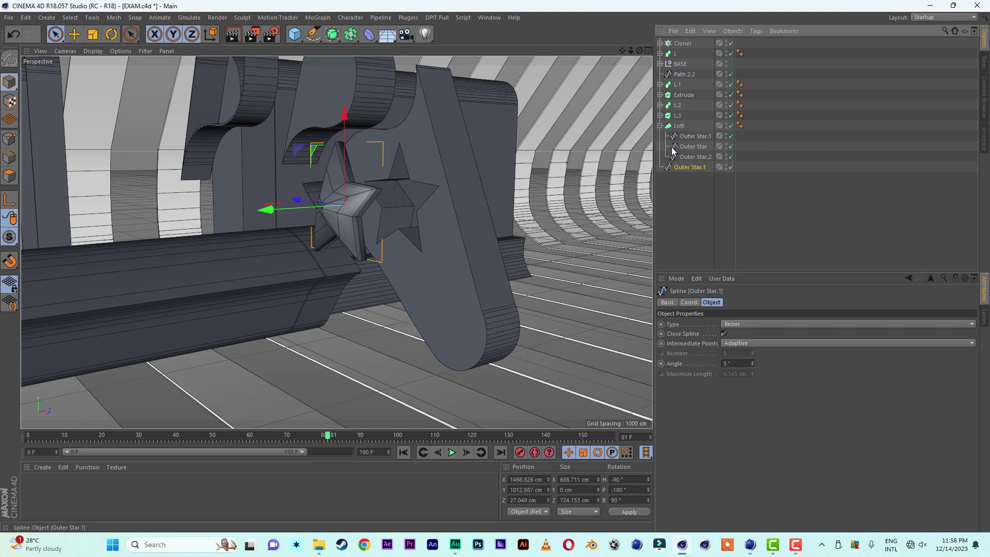
{"action": "left_click", "coordinate": [660, 126]}
{"action": "left_click_drag", "start_coordinate": [272, 211], "coordinate": [329, 207]}
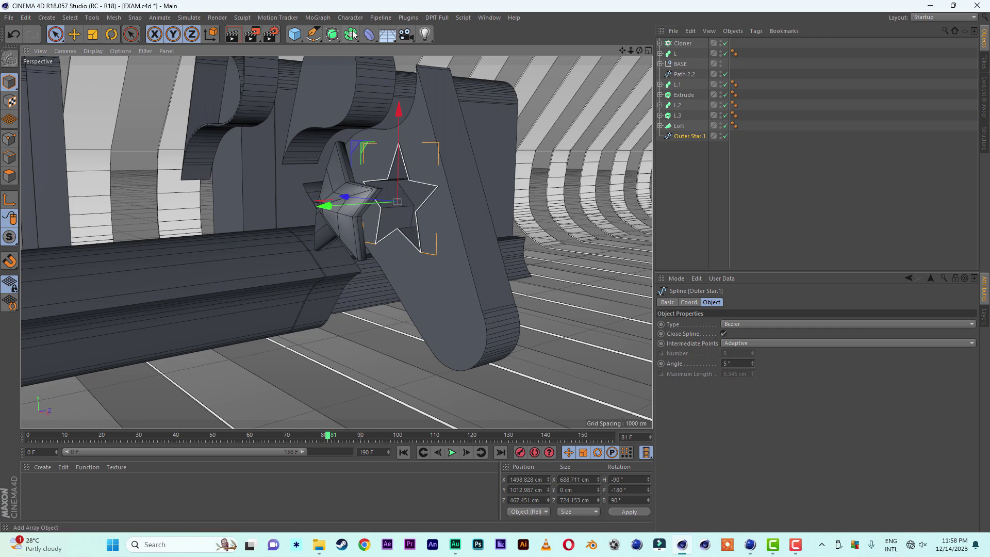
Create a Sweep object containing a Rectangle spline as profile and the copied Outer Star.1 spline as path.
{"action": "left_click", "coordinate": [333, 34]}
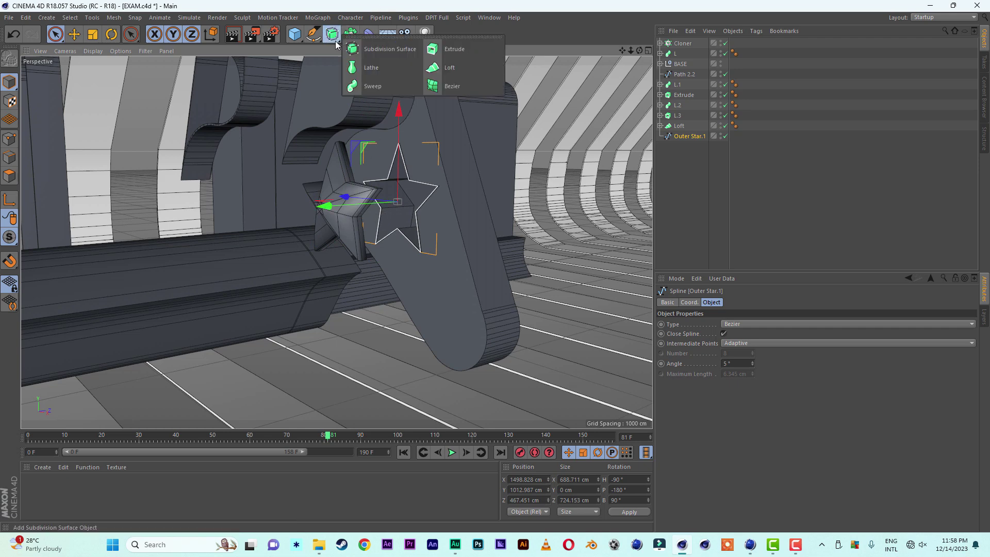
{"action": "left_click", "coordinate": [375, 87]}
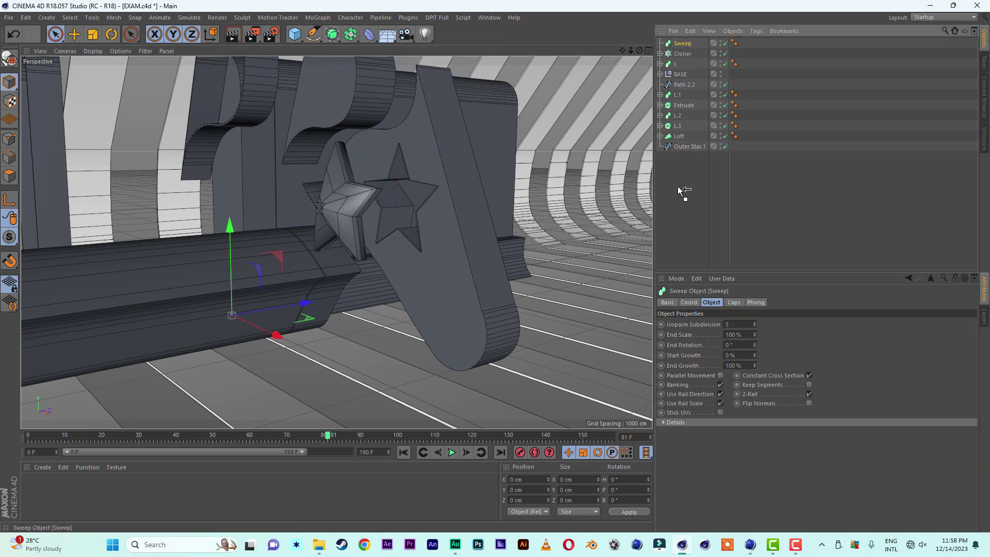
{"action": "left_click_drag", "start_coordinate": [685, 136], "coordinate": [685, 148]}
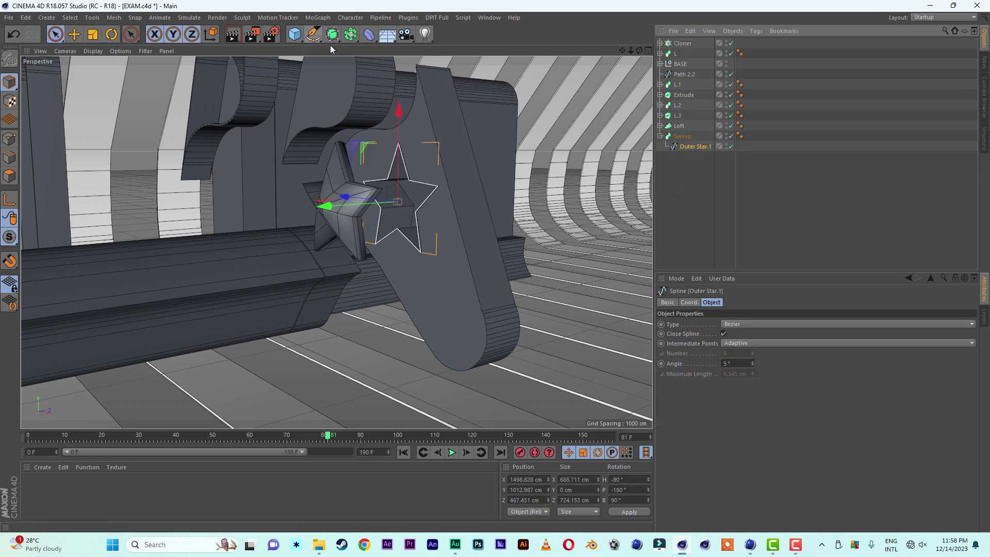
{"action": "left_click_drag", "start_coordinate": [312, 34], "coordinate": [432, 124]}
{"action": "left_click_drag", "start_coordinate": [686, 43], "coordinate": [691, 157]}
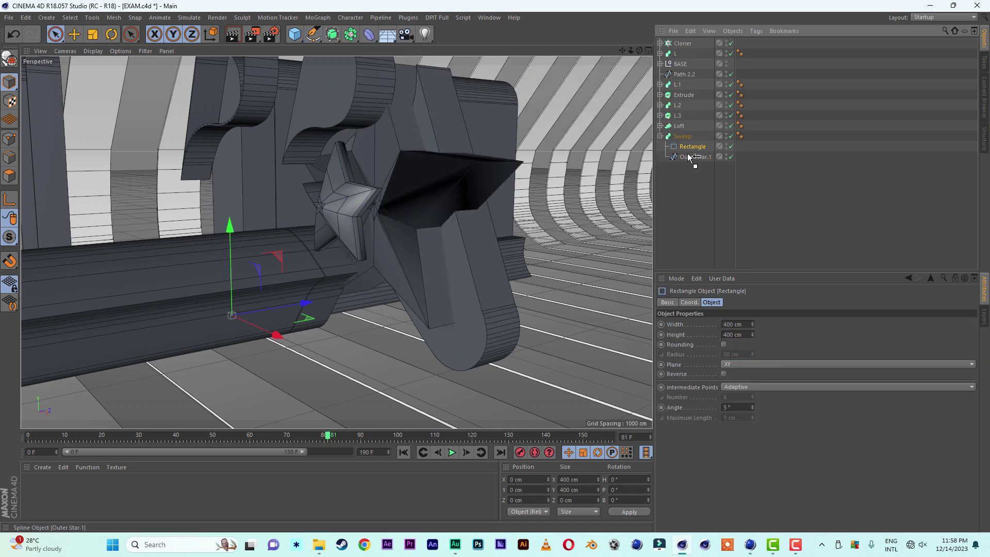
Set the sweep profile rectangle's height and width to 10 cm.
{"action": "double_click", "coordinate": [730, 335]}
{"action": "type", "text": "10"}
{"action": "key", "text": "Return"}
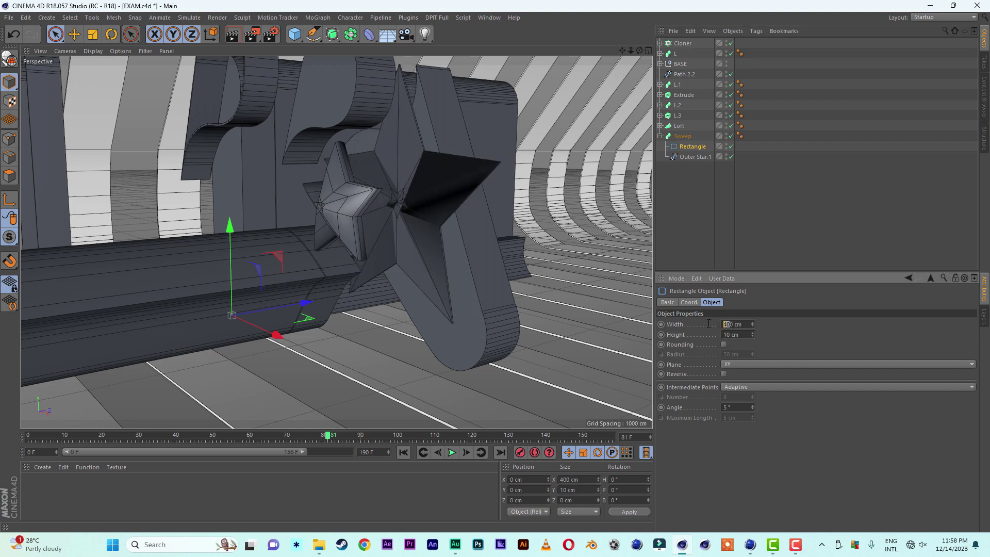
{"action": "key", "text": "Return"}
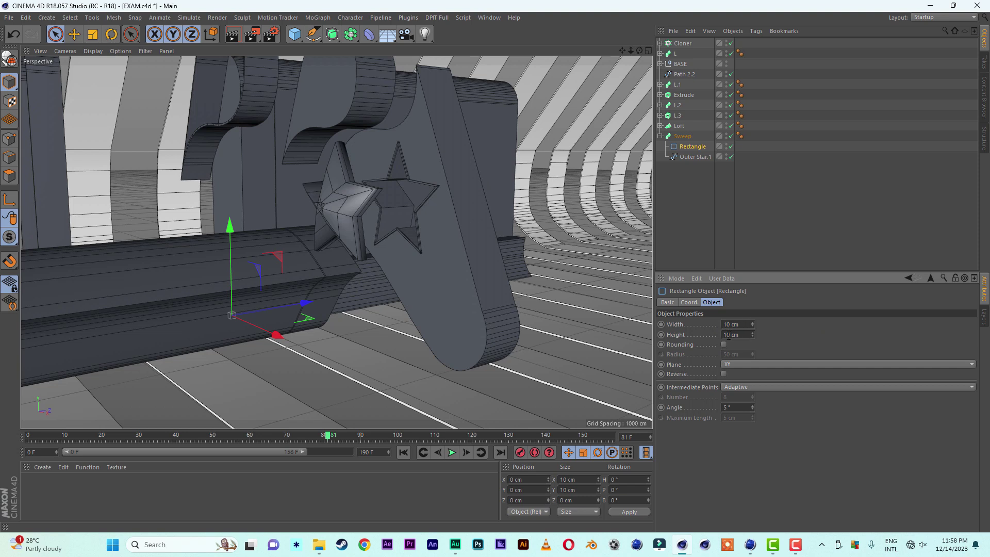
Set the sweep profile rectangle's height to 60 cm and its width to 20 cm.
{"action": "key", "text": "Return"}
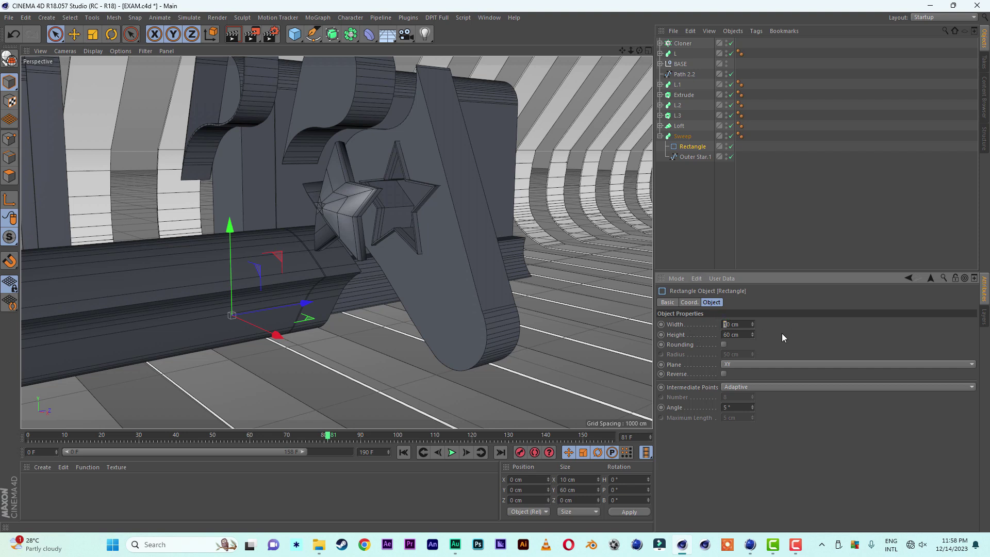
{"action": "type", "text": "2"}
{"action": "key", "text": "Return"}
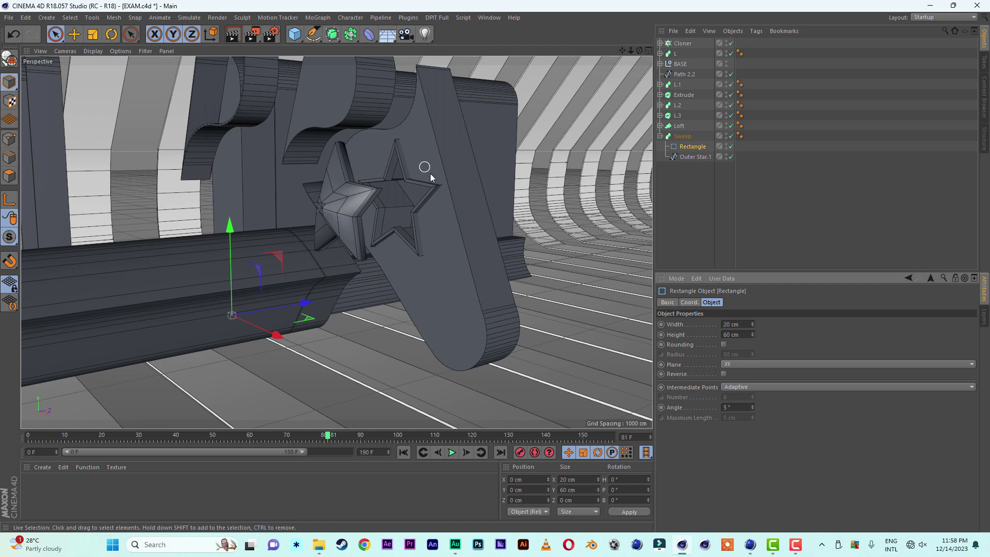
Move the star outline Sweep slightly forward along Z, to about -4.3 cm, at the A's cut-out.
{"action": "left_click_drag", "start_coordinate": [418, 193], "coordinate": [436, 199], "text": "alt"}
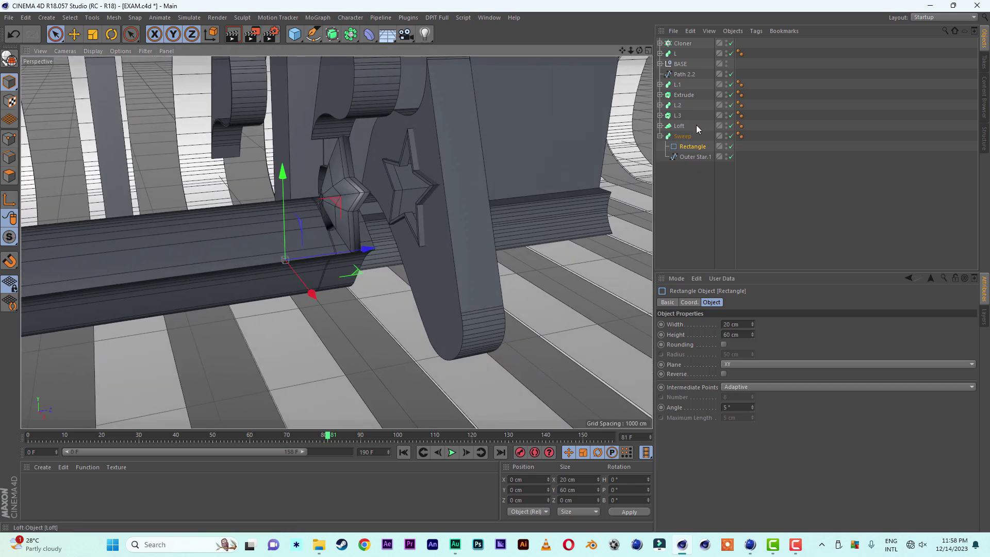
{"action": "left_click", "coordinate": [680, 137]}
{"action": "left_click_drag", "start_coordinate": [364, 248], "coordinate": [365, 253]}
{"action": "mouse_move", "coordinate": [482, 206]}
{"action": "left_mouse_down", "text": "alt"}
{"action": "mouse_move", "coordinate": [478, 174]}
{"action": "mouse_move", "coordinate": [481, 212]}
{"action": "left_mouse_up", "text": "alt"}
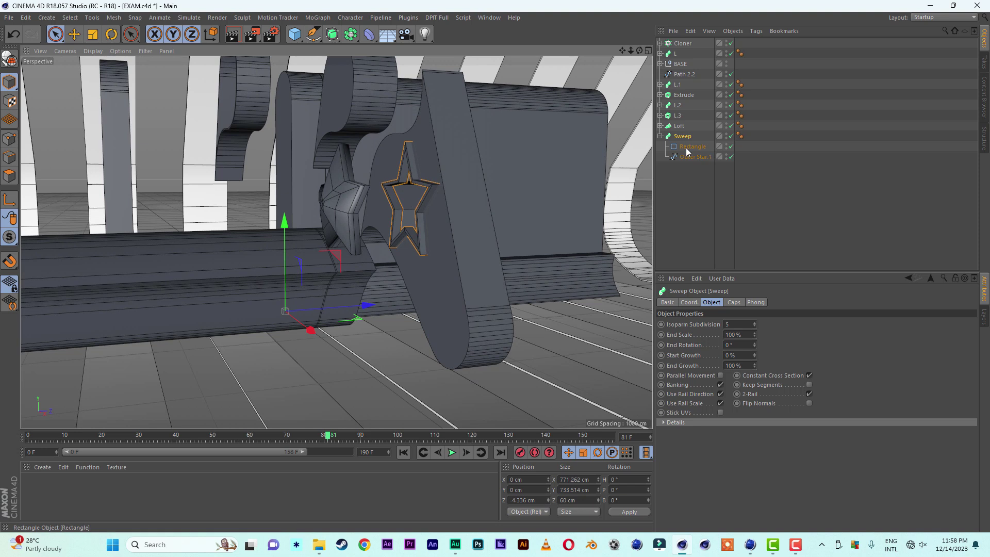
Duplicate the Outer Star.1 spline inside the Loft and move the copy far back, to about 5112 cm along Z.
{"action": "left_click", "coordinate": [660, 136]}
{"action": "left_click", "coordinate": [660, 126]}
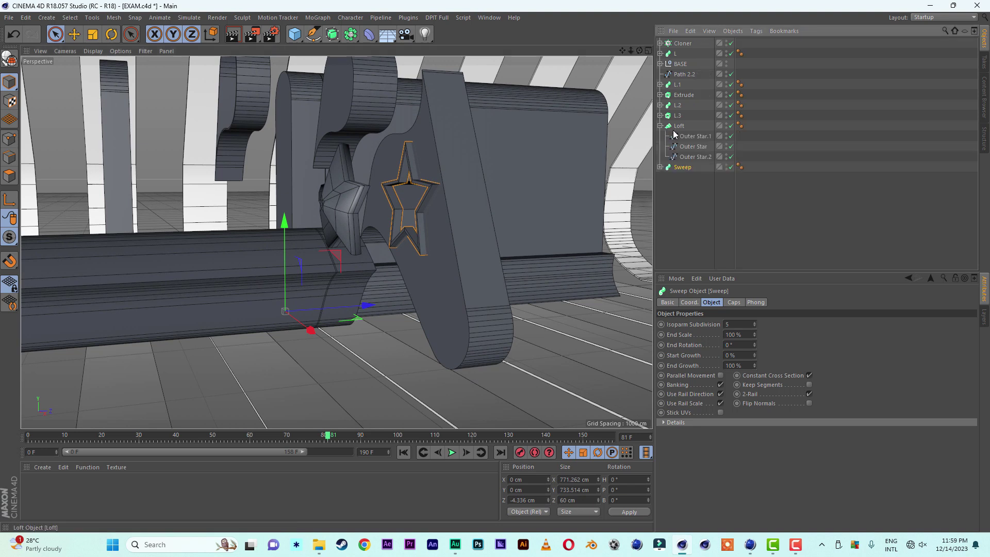
{"action": "left_click", "coordinate": [685, 157]}
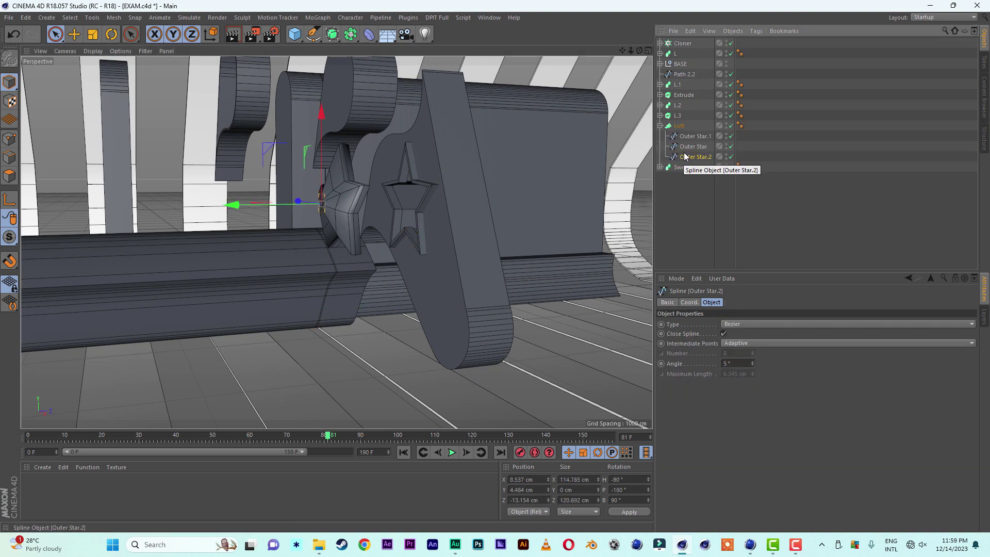
{"action": "left_click", "coordinate": [694, 136]}
{"action": "left_click_drag", "start_coordinate": [690, 138], "coordinate": [680, 133]}
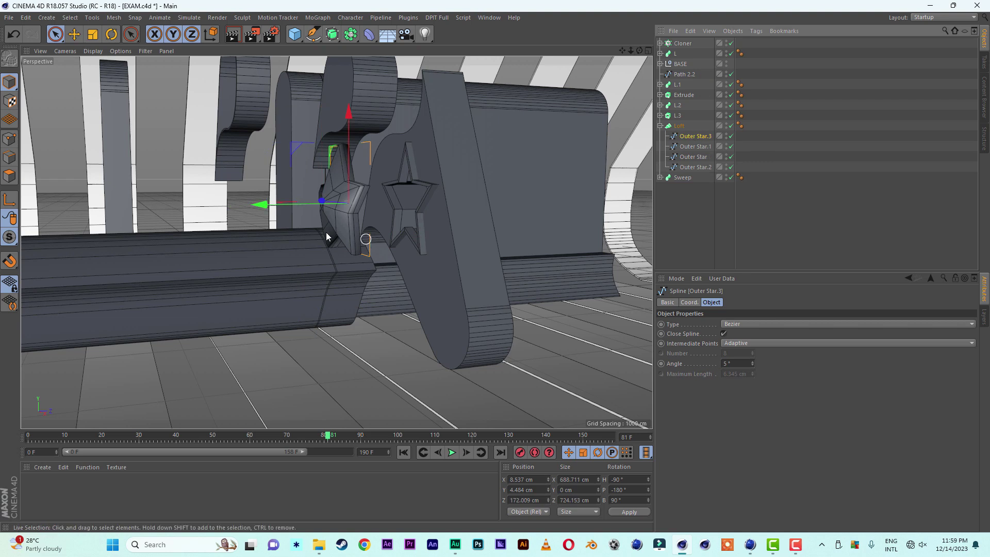
{"action": "left_click_drag", "start_coordinate": [265, 206], "coordinate": [648, 271]}
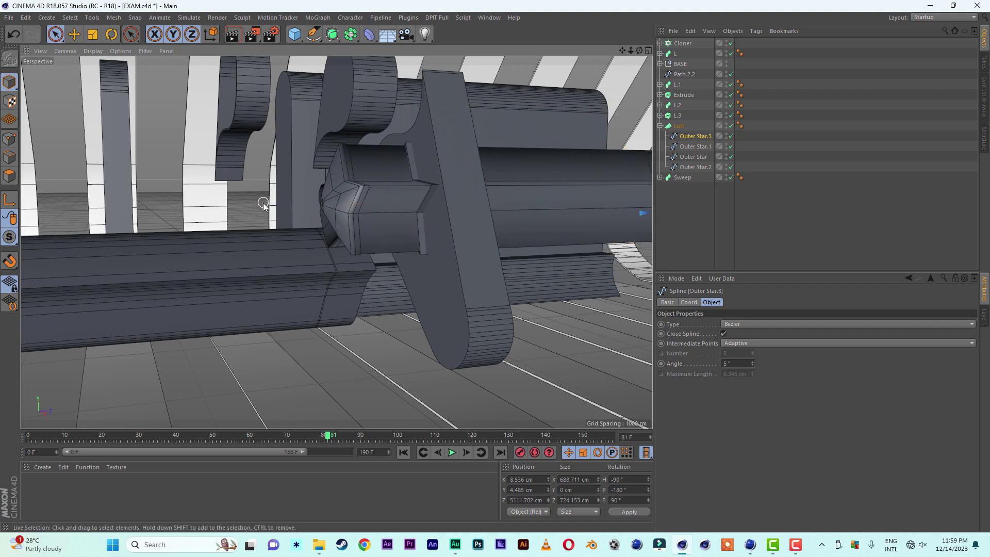
Move the whole Loft star forward out of the logo, to about -1541 cm along Z, and render the view.
{"action": "left_click", "coordinate": [680, 126]}
{"action": "left_click_drag", "start_coordinate": [404, 204], "coordinate": [183, 202]}
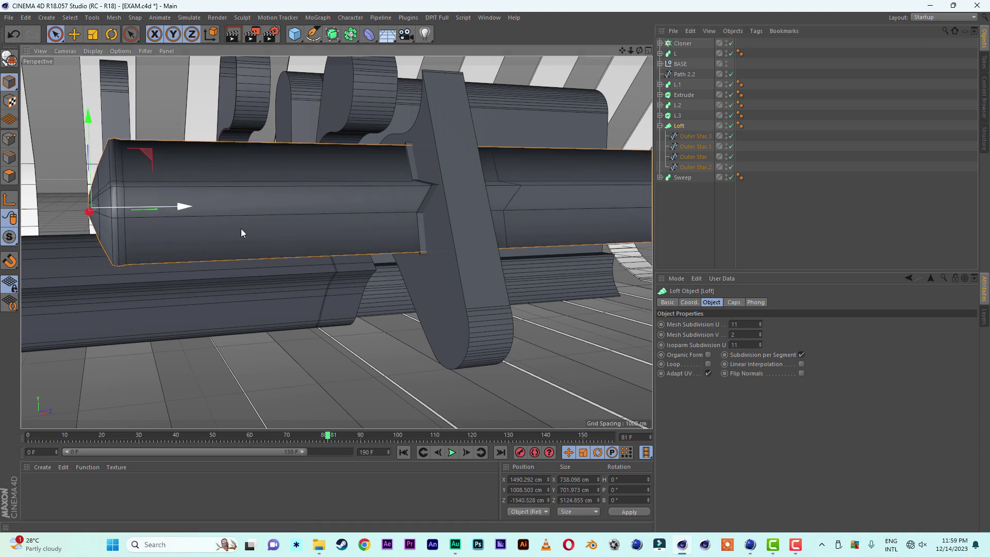
{"action": "left_click_drag", "start_coordinate": [298, 280], "coordinate": [436, 255], "text": "alt"}
{"action": "left_click", "coordinate": [232, 35]}
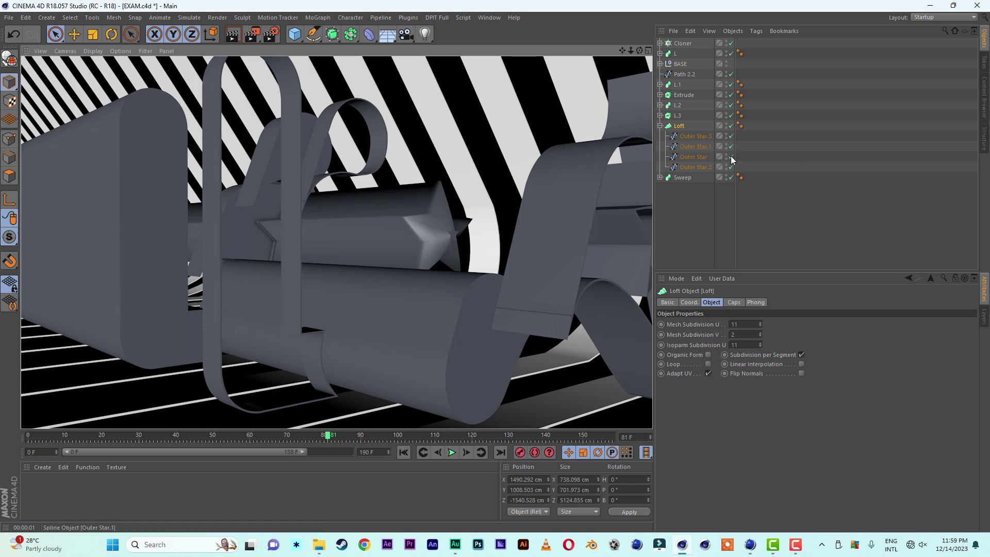
{"action": "left_click", "coordinate": [660, 126]}
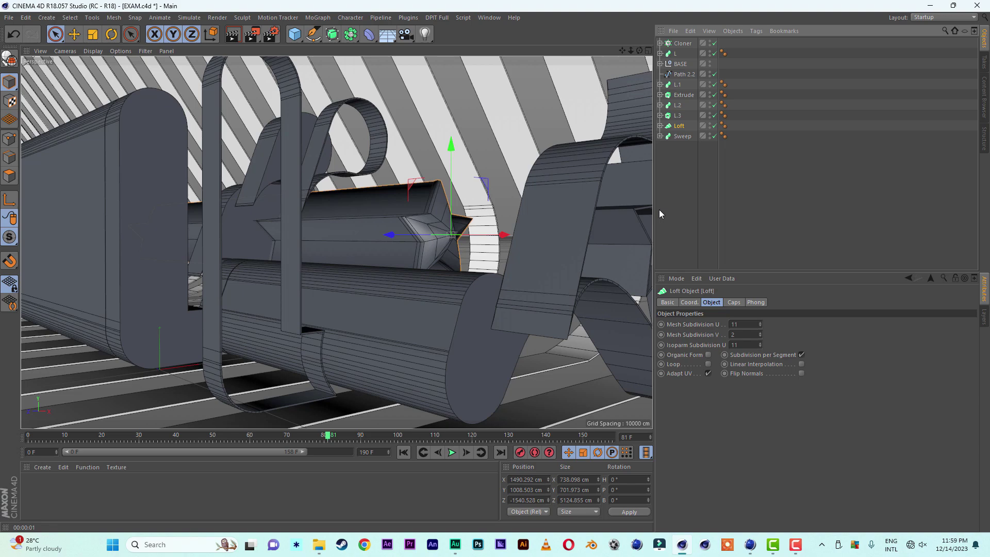
{"action": "mouse_move", "coordinate": [419, 252]}
{"action": "left_mouse_down", "text": "alt"}
{"action": "mouse_move", "coordinate": [427, 243]}
{"action": "mouse_move", "coordinate": [416, 249]}
{"action": "left_mouse_up", "text": "alt"}
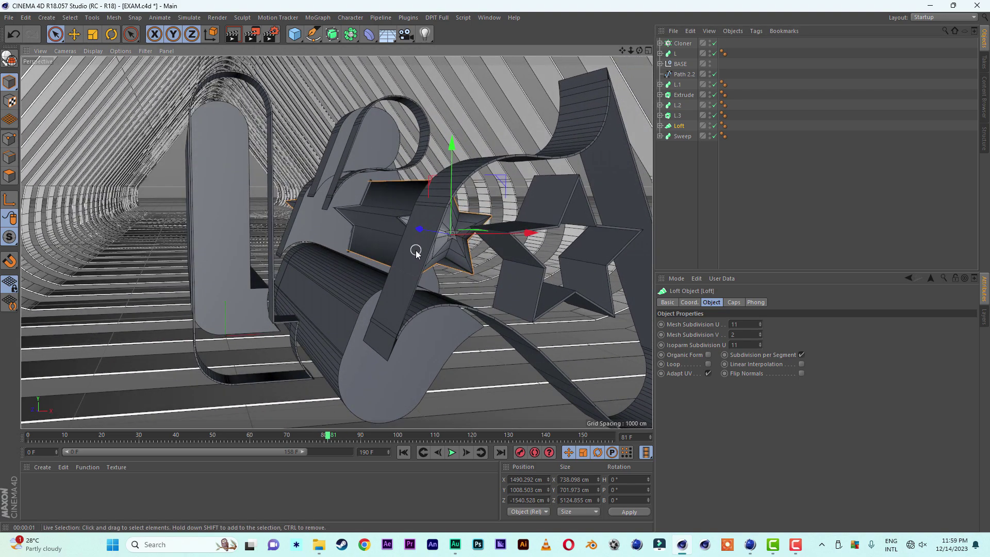
Examine the coloured logo and star in STAR RADIAL work.c4d, and return to EXAM.c4d.
{"action": "mouse_move", "coordinate": [769, 544]}
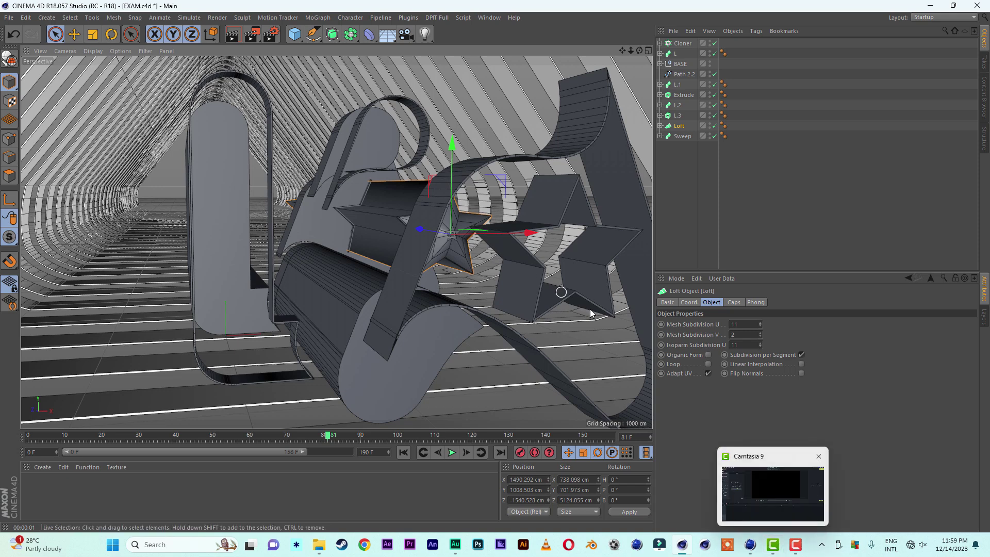
{"action": "left_click", "coordinate": [488, 17]}
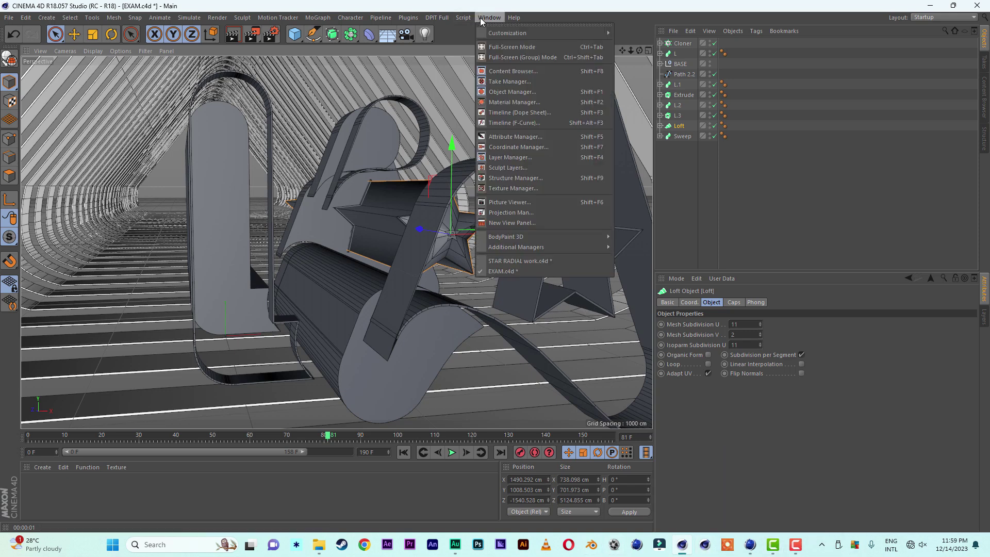
{"action": "left_click", "coordinate": [506, 260]}
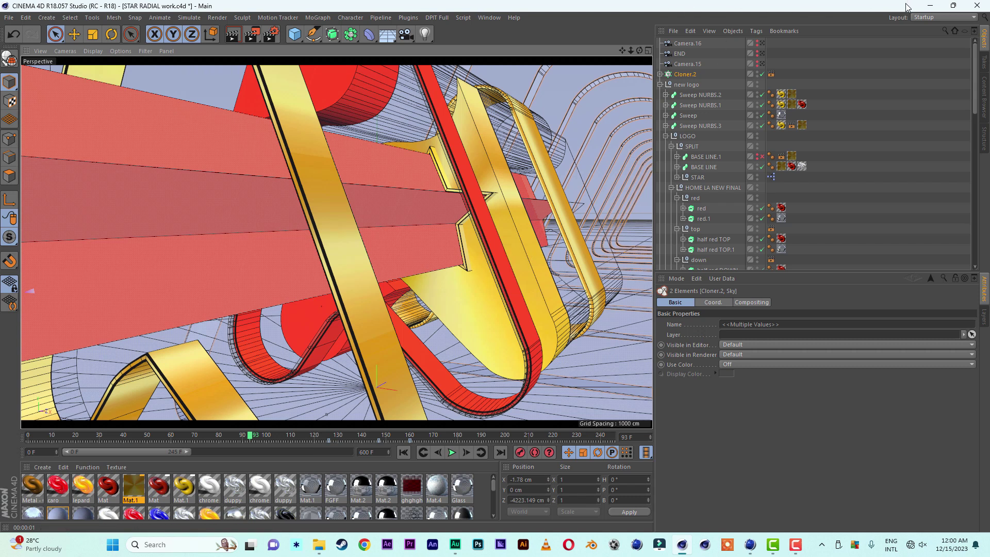
{"action": "left_click", "coordinate": [496, 17]}
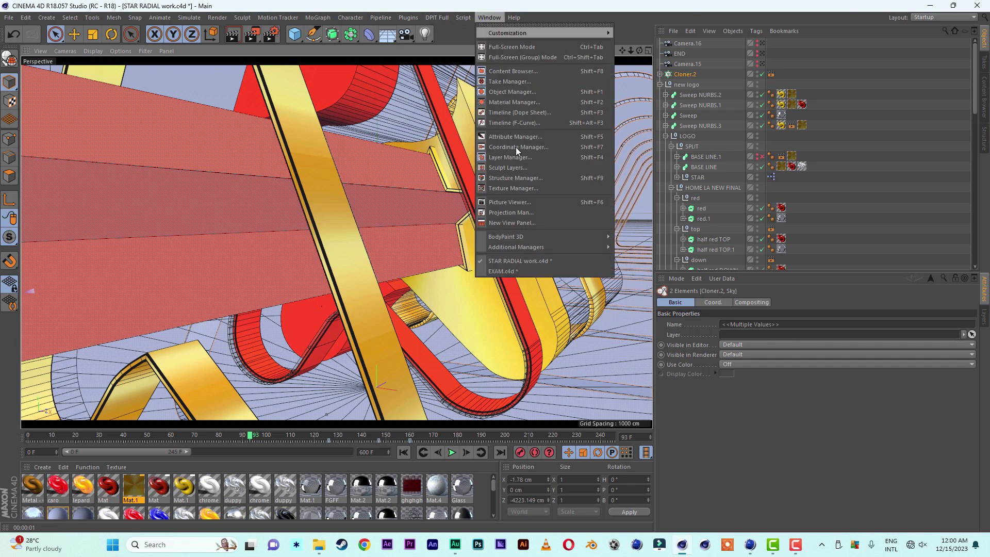
{"action": "left_click", "coordinate": [515, 269]}
Create a new material and set its color to red with hue 0°, saturation 100% and value 80%.
{"action": "left_click_drag", "start_coordinate": [361, 294], "coordinate": [296, 341], "text": "alt"}
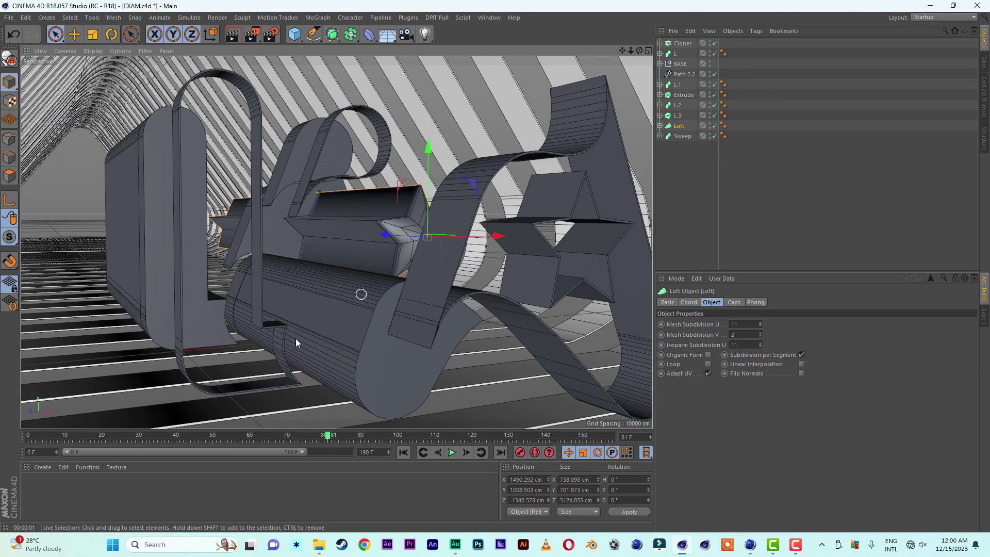
{"action": "double_click", "coordinate": [104, 497]}
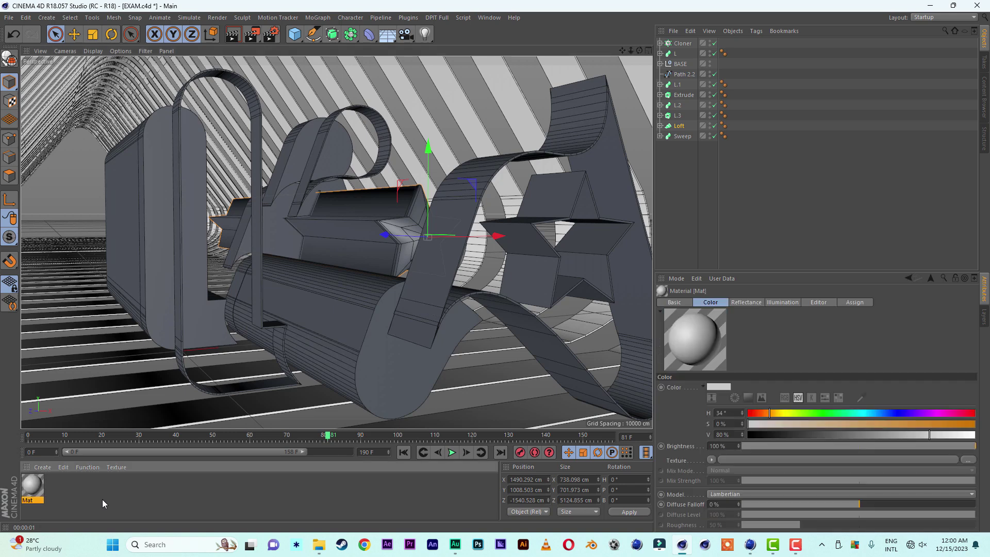
{"action": "double_click", "coordinate": [33, 486]}
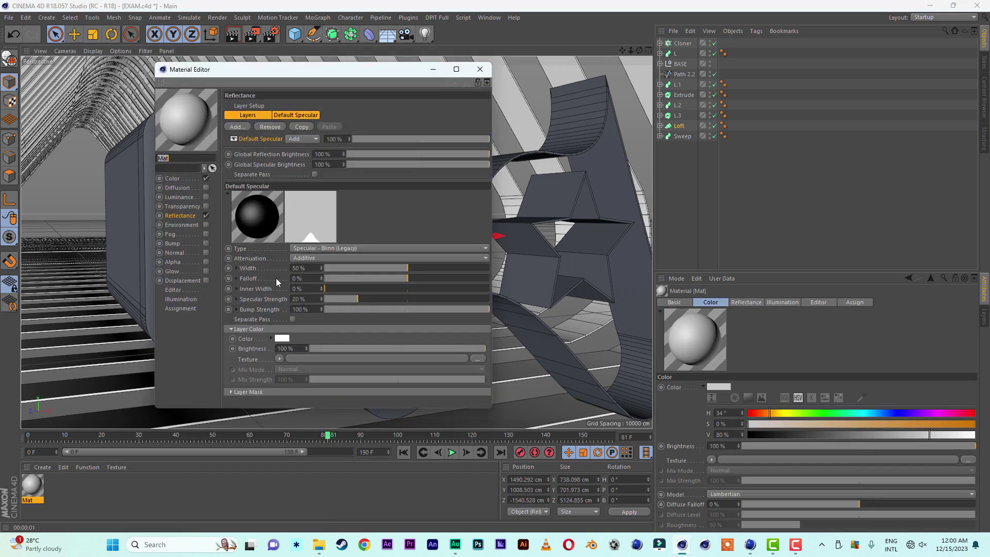
{"action": "left_click", "coordinate": [172, 178]}
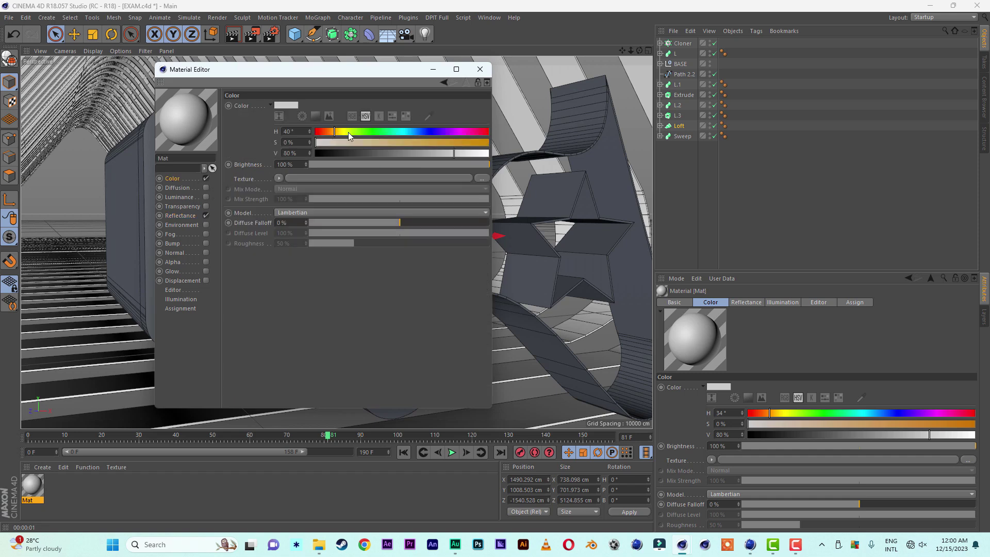
{"action": "left_click_drag", "start_coordinate": [335, 134], "coordinate": [271, 131]}
{"action": "left_click_drag", "start_coordinate": [484, 142], "coordinate": [492, 142]}
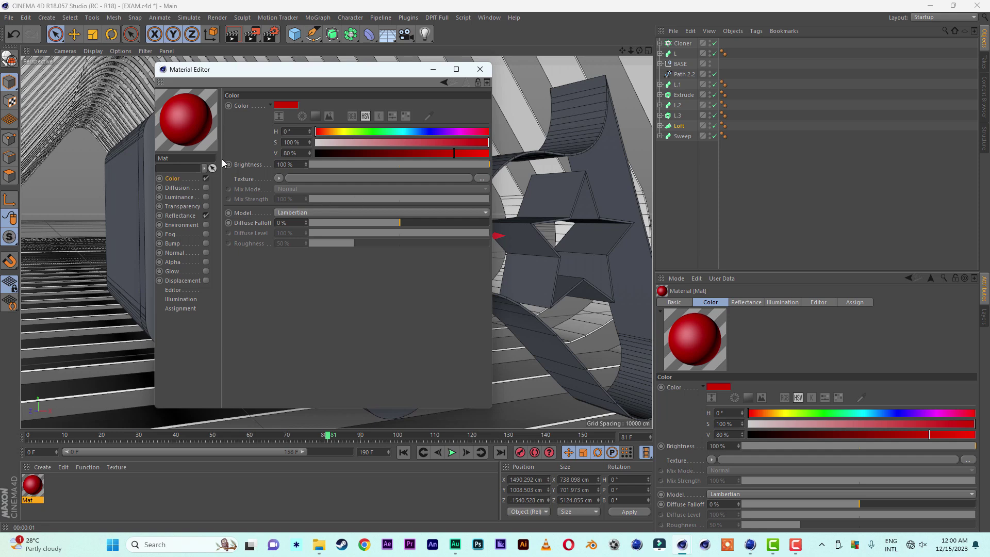
Set the red material's reflectance type to Reflection (Legacy), with 2% roughness and 24% reflection strength.
{"action": "left_click", "coordinate": [204, 215]}
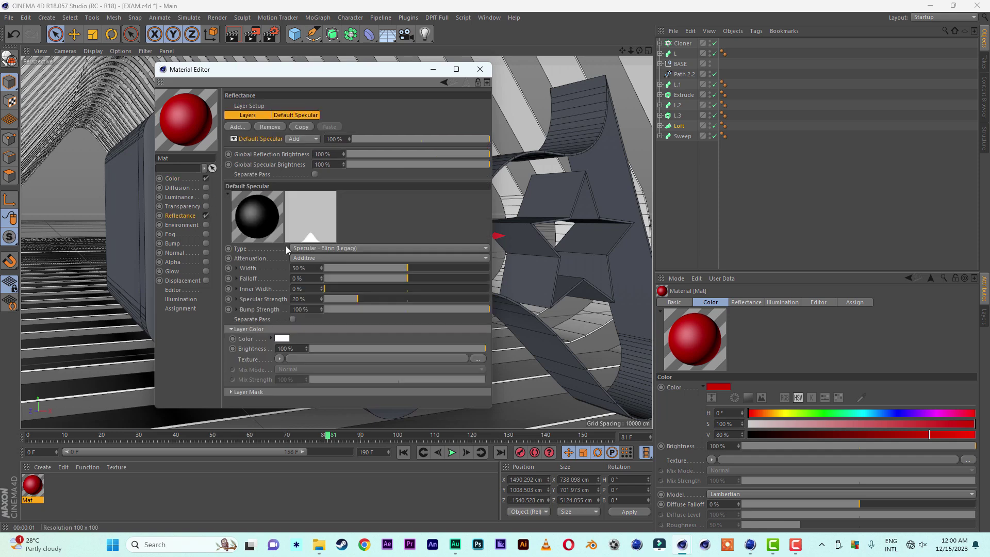
{"action": "left_click", "coordinate": [311, 248]}
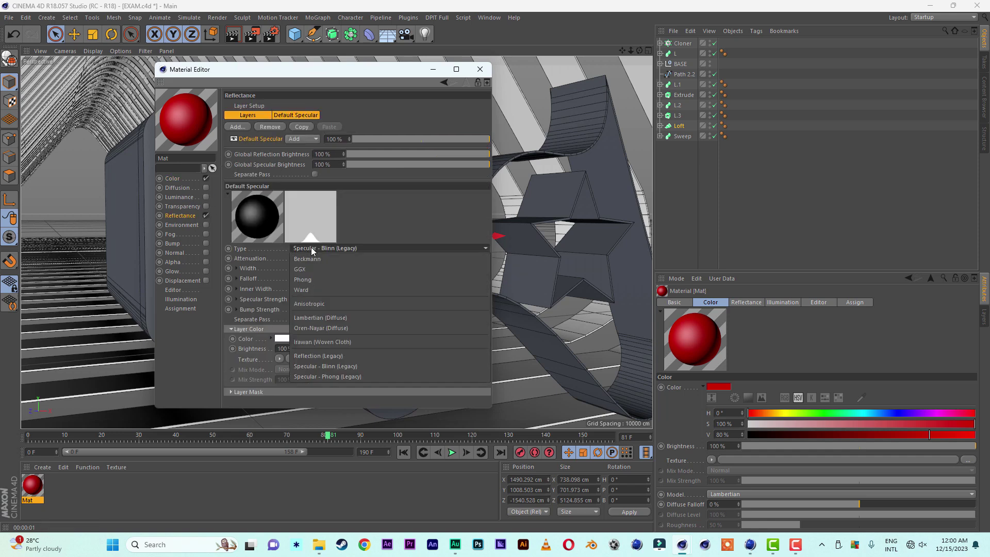
{"action": "left_click", "coordinate": [311, 357]}
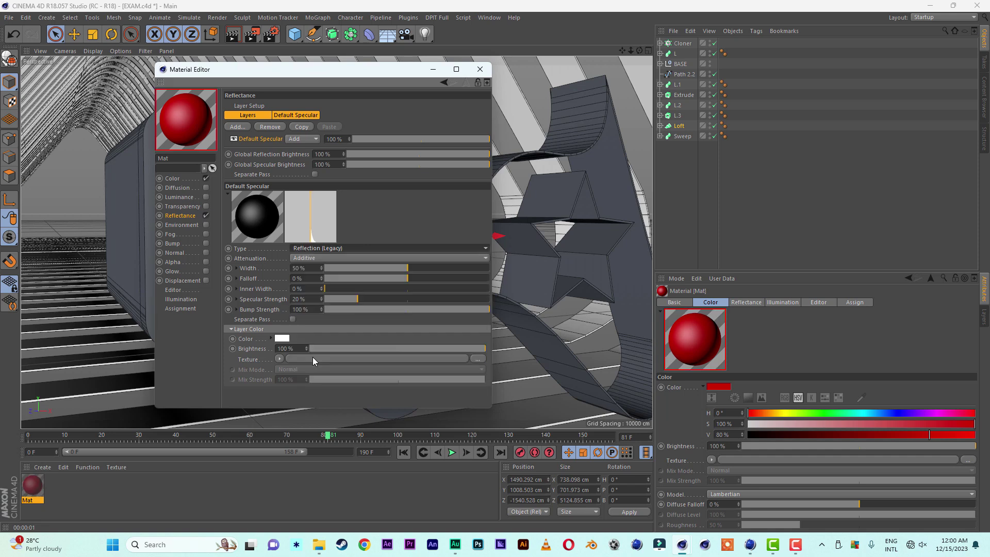
{"action": "left_click_drag", "start_coordinate": [347, 268], "coordinate": [333, 269]}
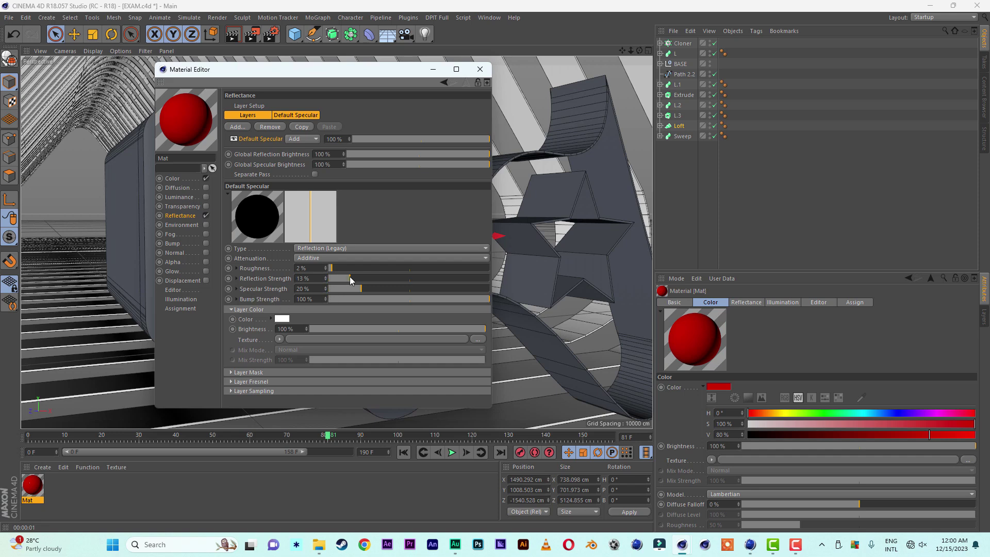
{"action": "left_click", "coordinate": [350, 279]}
{"action": "left_click", "coordinate": [367, 275]}
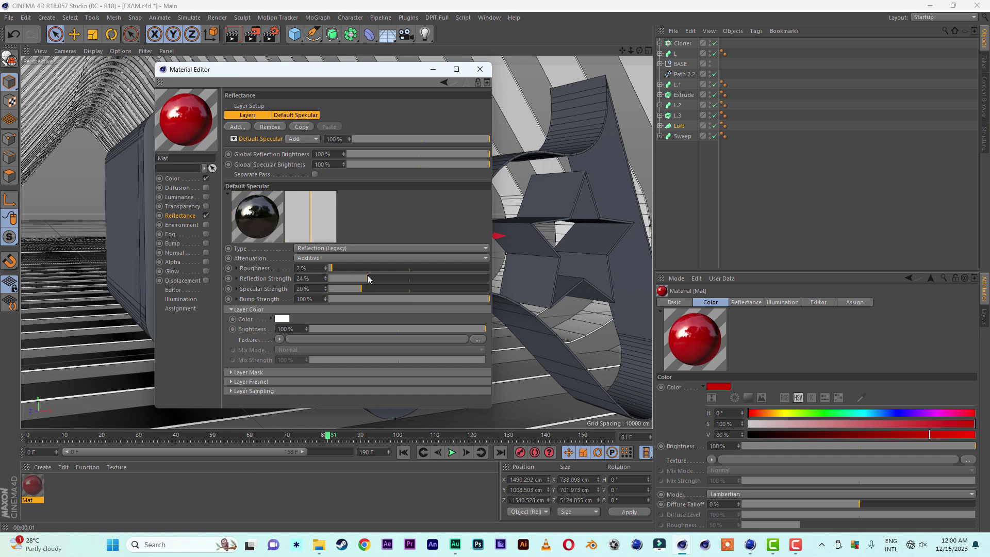
Change the red material's preview shape to Double Torus (Soft Shadow) and close the material editor.
{"action": "right_click", "coordinate": [180, 119]}
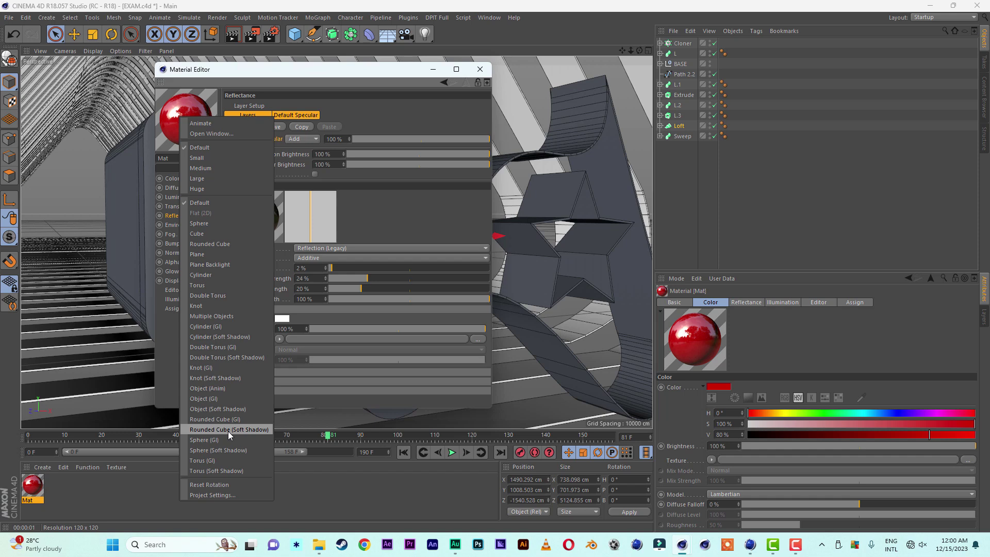
{"action": "left_click", "coordinate": [235, 356]}
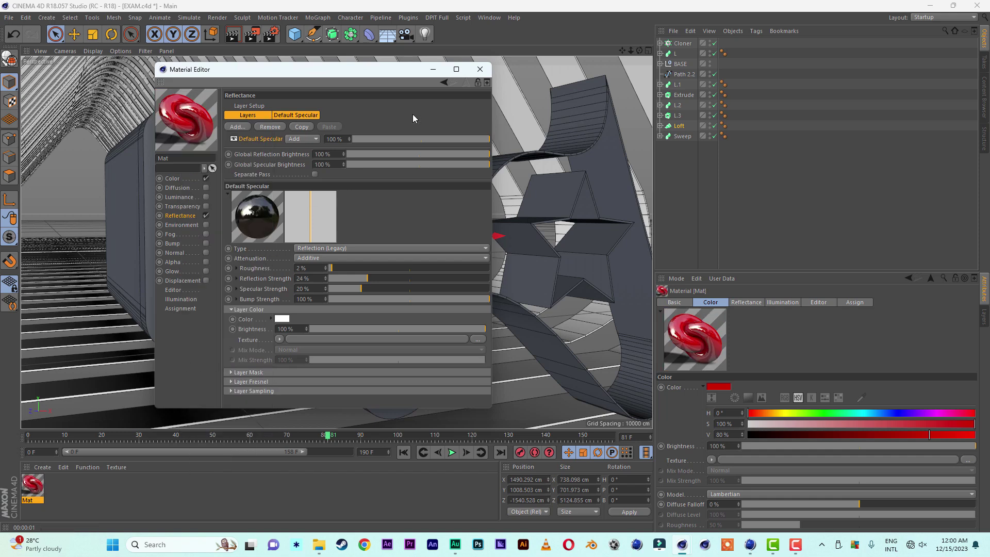
{"action": "left_click", "coordinate": [475, 70]}
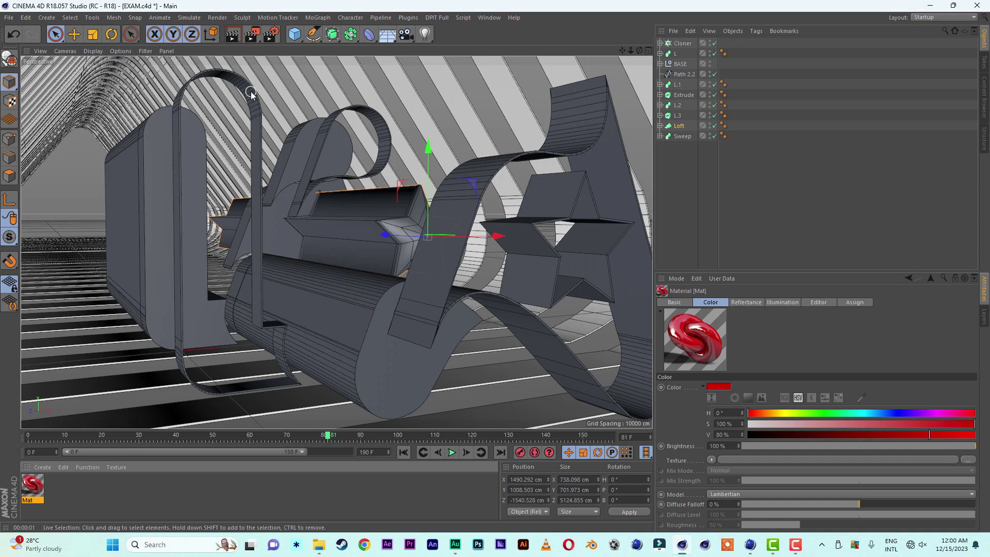
Apply the red material to the BASE group and expand the group's hierarchy.
{"action": "left_click", "coordinate": [156, 176]}
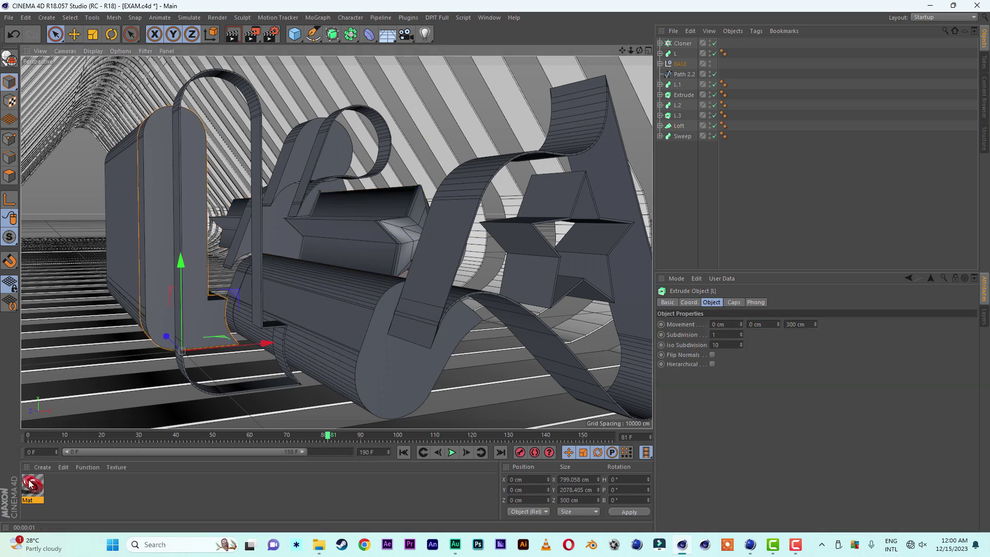
{"action": "left_click_drag", "start_coordinate": [32, 484], "coordinate": [681, 64]}
{"action": "left_click", "coordinate": [659, 63]}
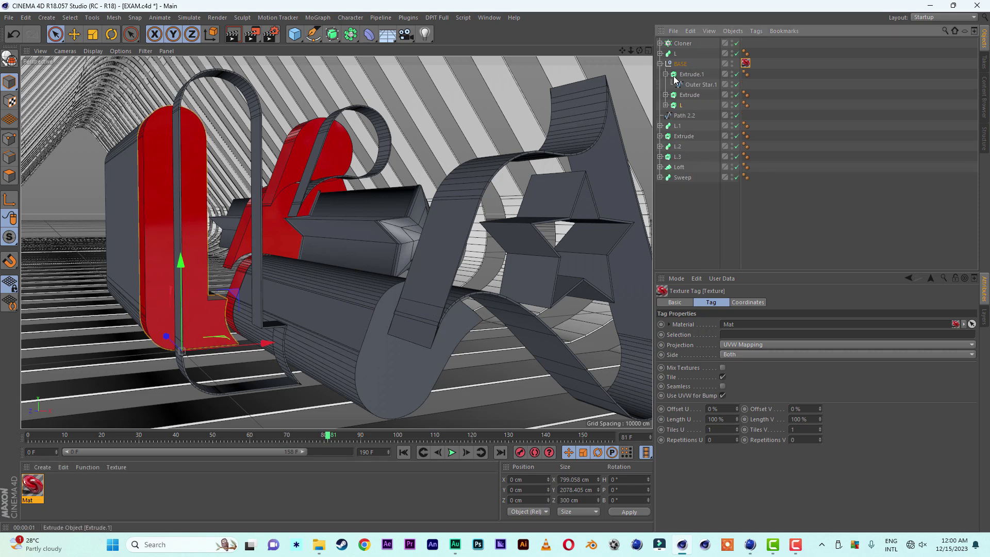
Move the red material's texture tag from the BASE group to its L extrude and render the view.
{"action": "left_click", "coordinate": [691, 76]}
{"action": "left_click", "coordinate": [688, 106]}
{"action": "left_click_drag", "start_coordinate": [745, 63], "coordinate": [745, 72]}
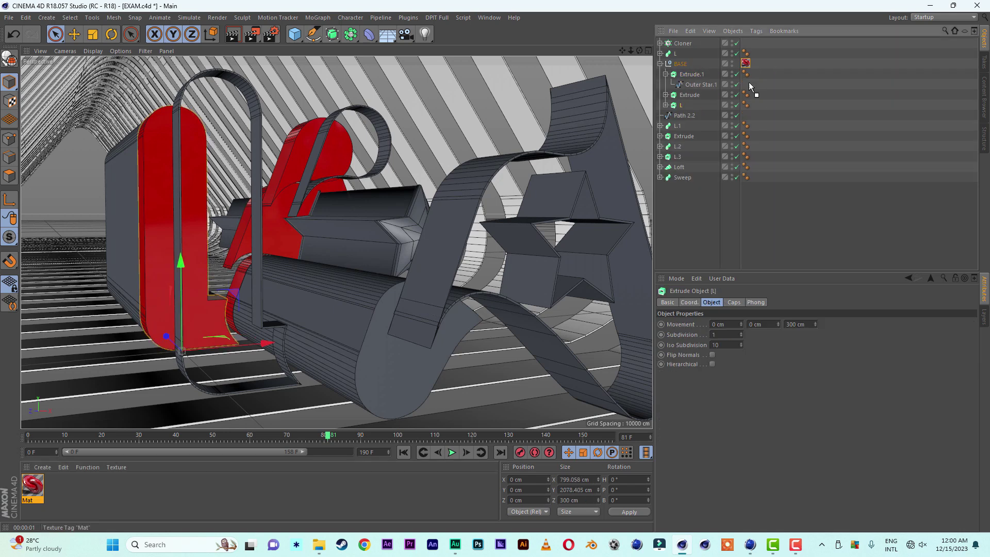
{"action": "left_click_drag", "start_coordinate": [756, 107], "coordinate": [755, 108]}
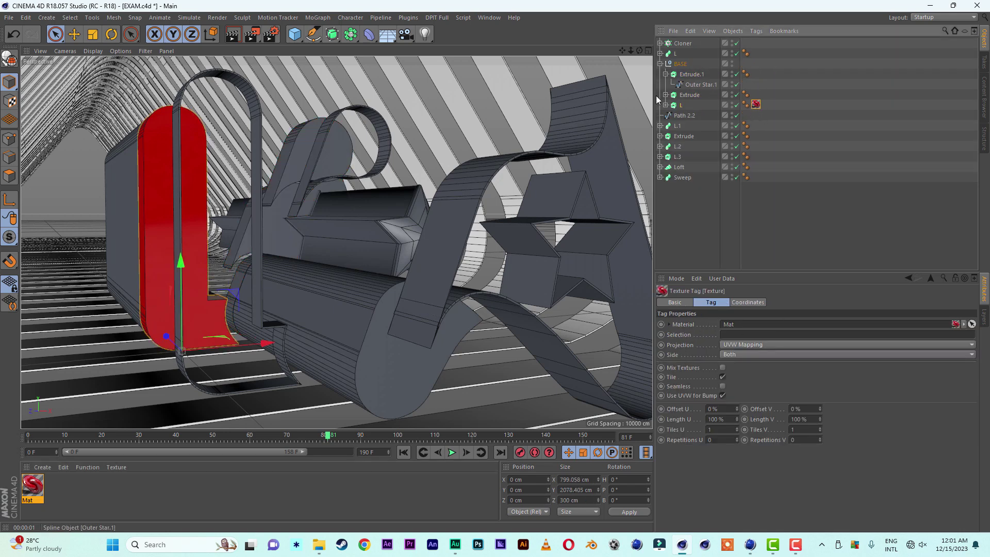
{"action": "left_click", "coordinate": [231, 37]}
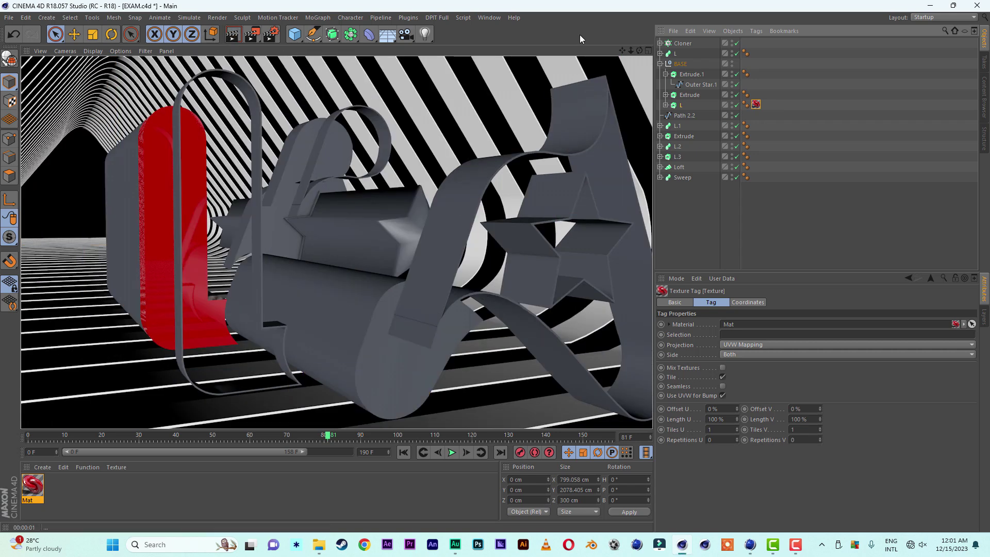
{"action": "left_click_drag", "start_coordinate": [635, 55], "coordinate": [618, 62]}
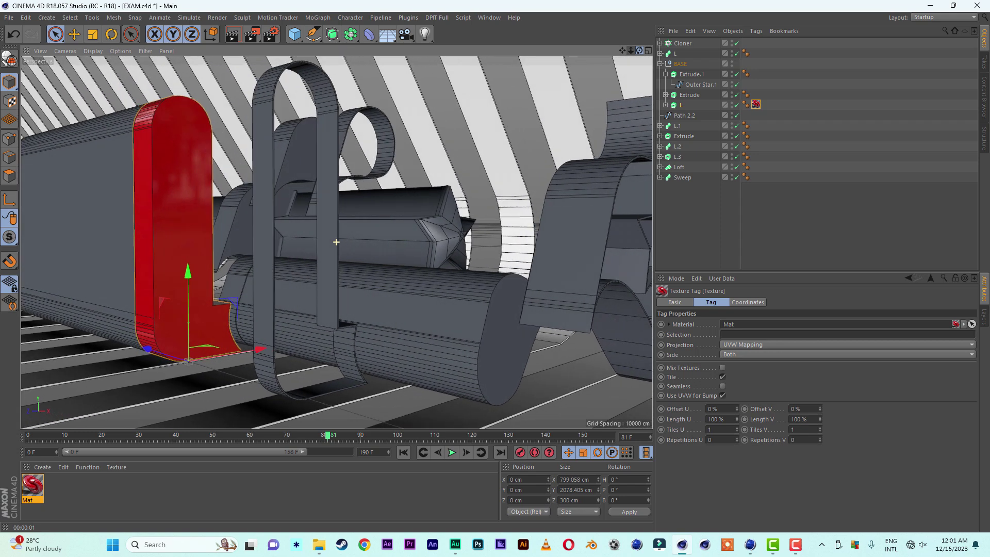
Apply the red material to the Extrude object inside the BASE group.
{"action": "left_click", "coordinate": [281, 127]}
{"action": "scroll", "coordinate": [283, 127], "scroll_direction": "up", "scroll_amount": 5}
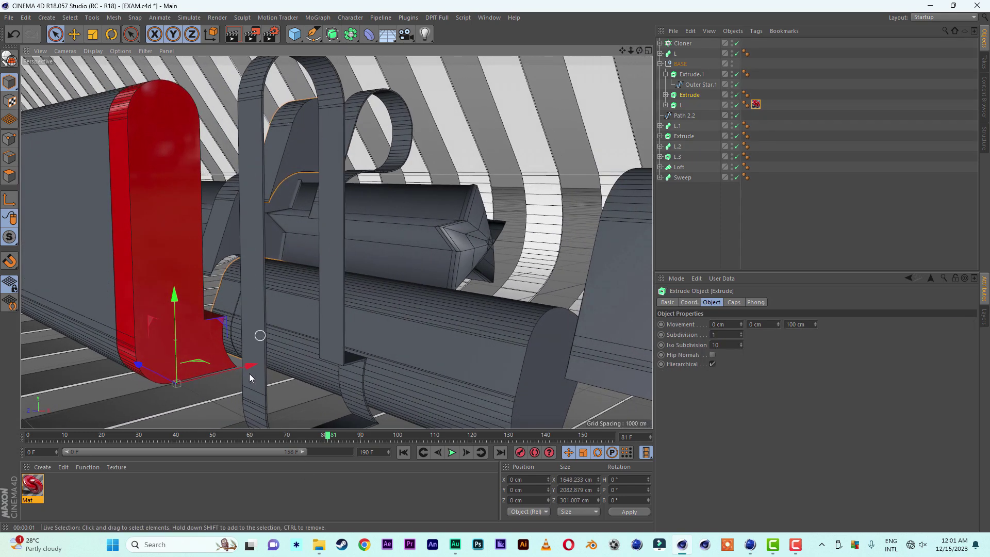
{"action": "left_click_drag", "start_coordinate": [35, 487], "coordinate": [689, 96]}
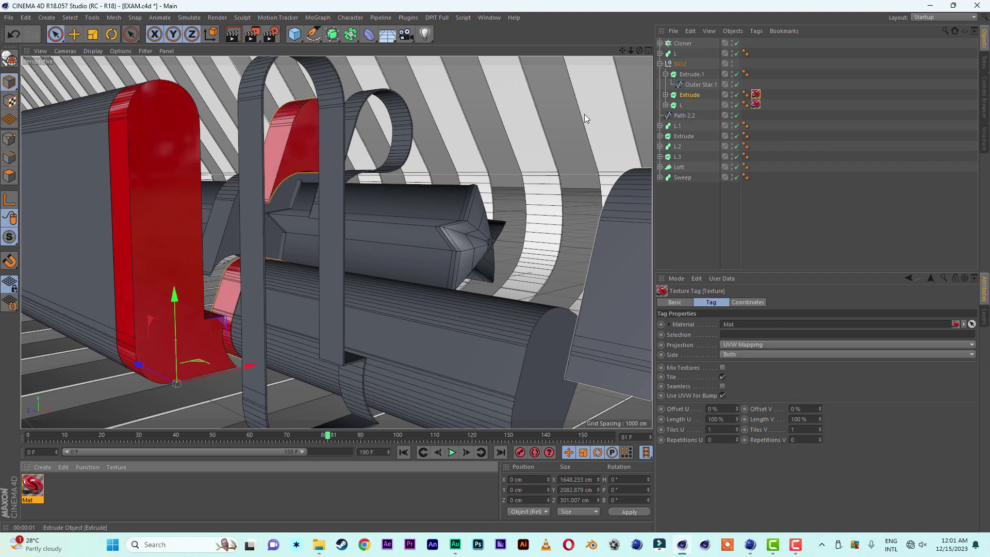
{"action": "mouse_move", "coordinate": [245, 222]}
{"action": "left_mouse_down", "text": "alt"}
{"action": "mouse_move", "coordinate": [212, 218]}
{"action": "mouse_move", "coordinate": [261, 221]}
{"action": "left_mouse_up", "text": "alt"}
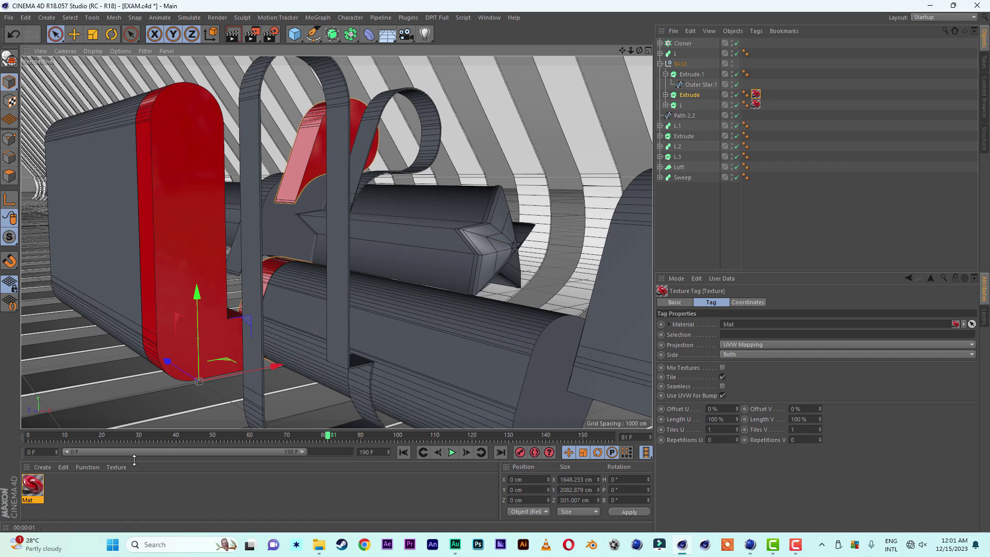
Duplicate the red material, naming the copy YELLOW and the original RED.
{"action": "left_click", "coordinate": [36, 492]}
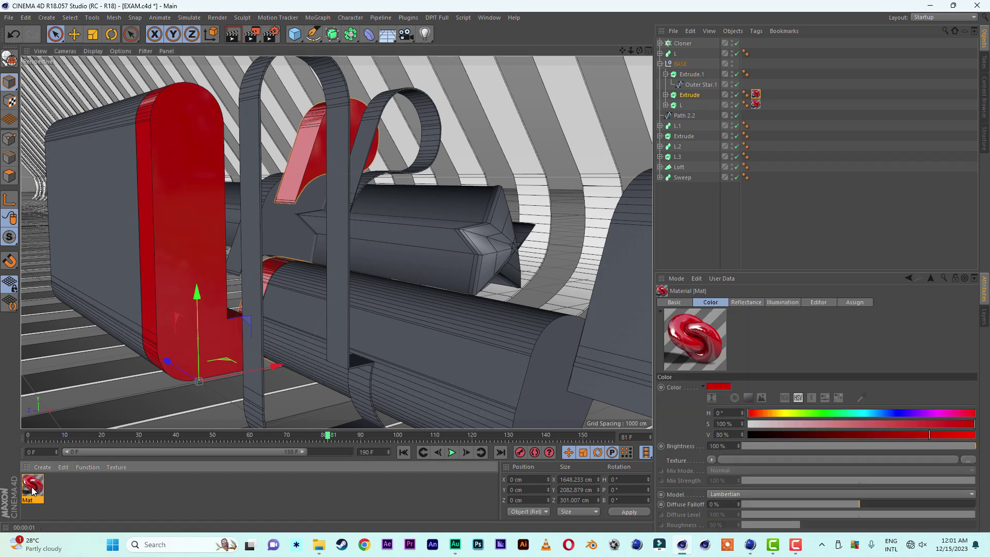
{"action": "left_click_drag", "start_coordinate": [35, 488], "coordinate": [62, 487]}
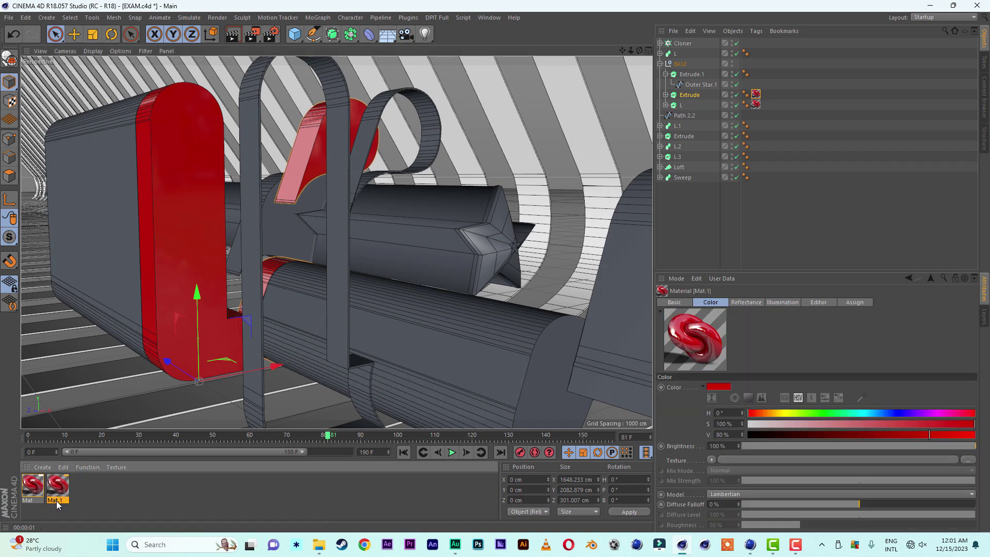
{"action": "double_click", "coordinate": [57, 501]}
{"action": "type", "text": "Y"}
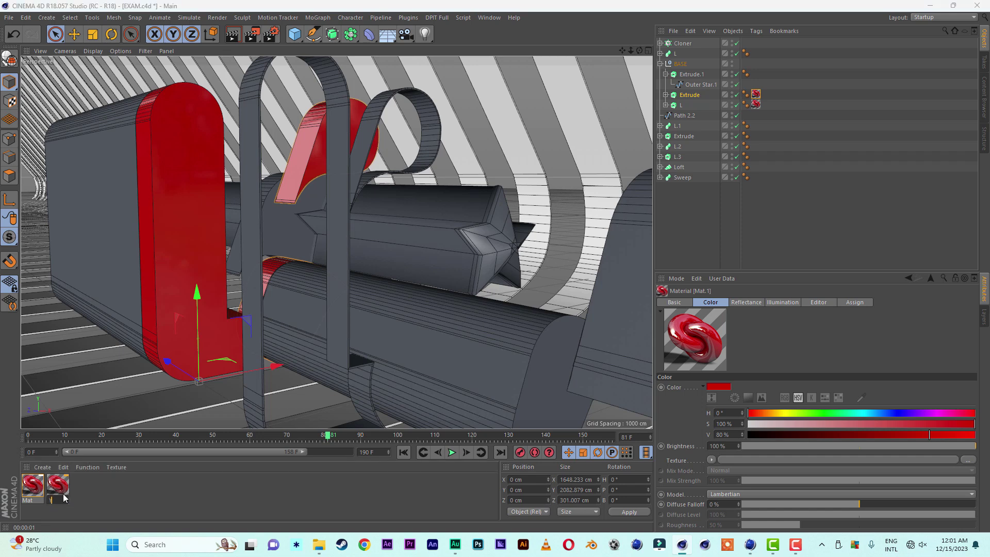
{"action": "type", "text": "ELLOW"}
{"action": "left_click", "coordinate": [32, 501]}
{"action": "double_click", "coordinate": [32, 501]}
{"action": "type", "text": "RED"}
Set the YELLOW material's color to hue 42°, saturation 100% and value 100%, and close the material editor.
{"action": "double_click", "coordinate": [57, 486]}
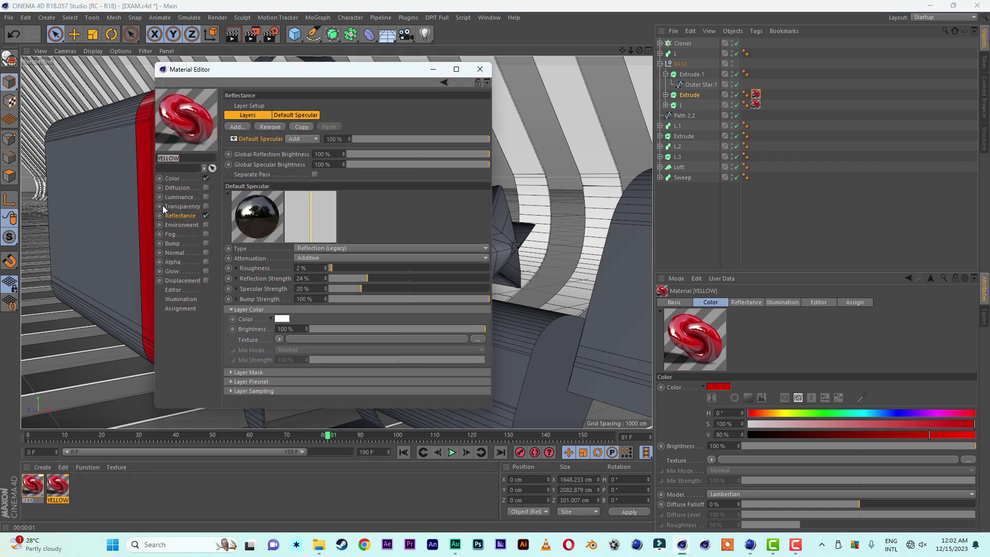
{"action": "left_click", "coordinate": [183, 179]}
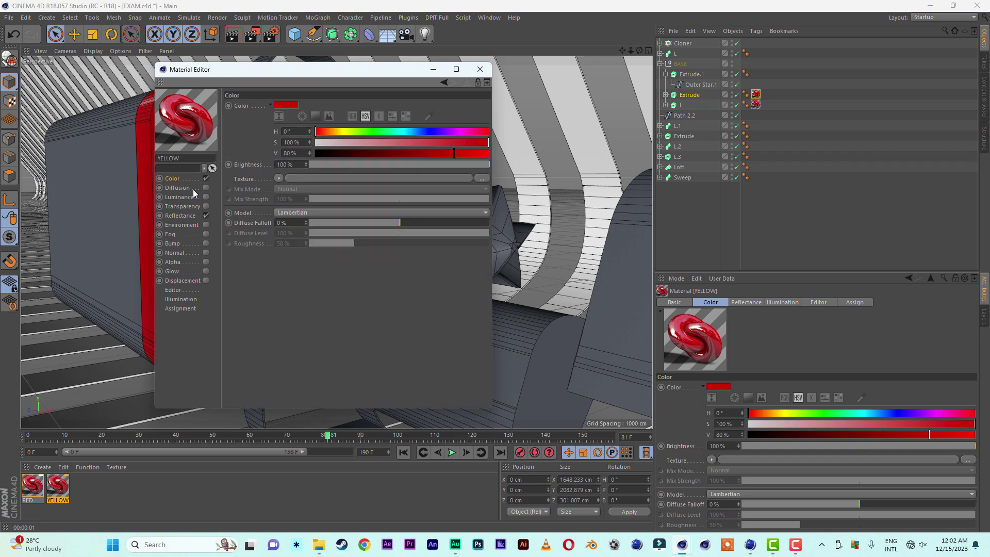
{"action": "left_click", "coordinate": [335, 132]}
{"action": "left_click_drag", "start_coordinate": [459, 152], "coordinate": [584, 153]}
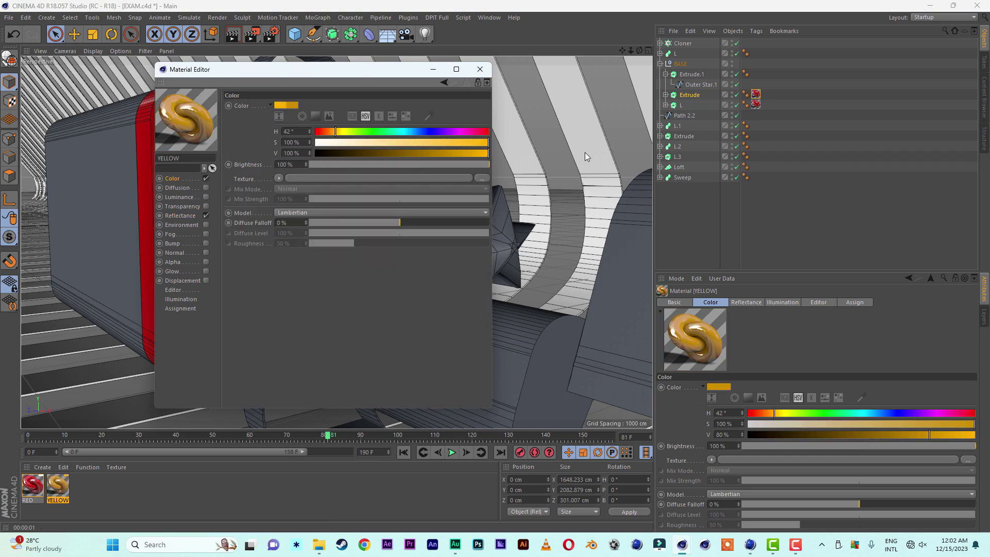
{"action": "left_click", "coordinate": [484, 72]}
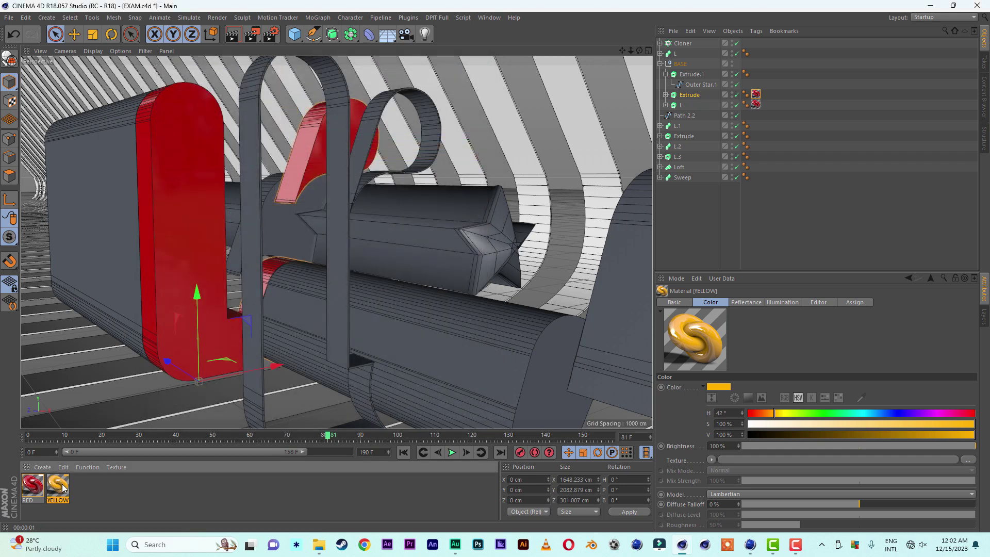
Apply the YELLOW material to Extrude.1 in the BASE group and to the A-shaped ribbon L.2.
{"action": "left_click_drag", "start_coordinate": [466, 219], "coordinate": [593, 297], "text": "alt"}
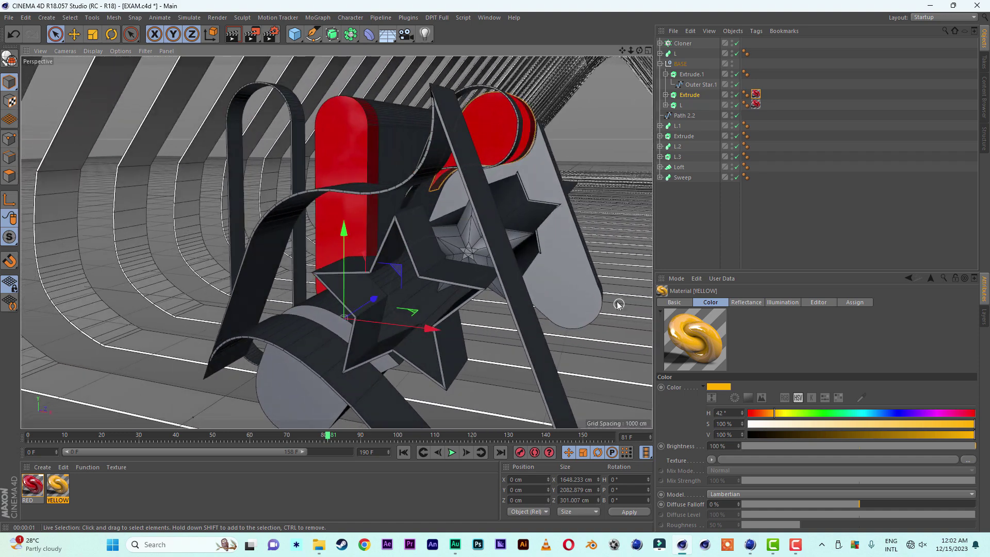
{"action": "left_click", "coordinate": [597, 288]}
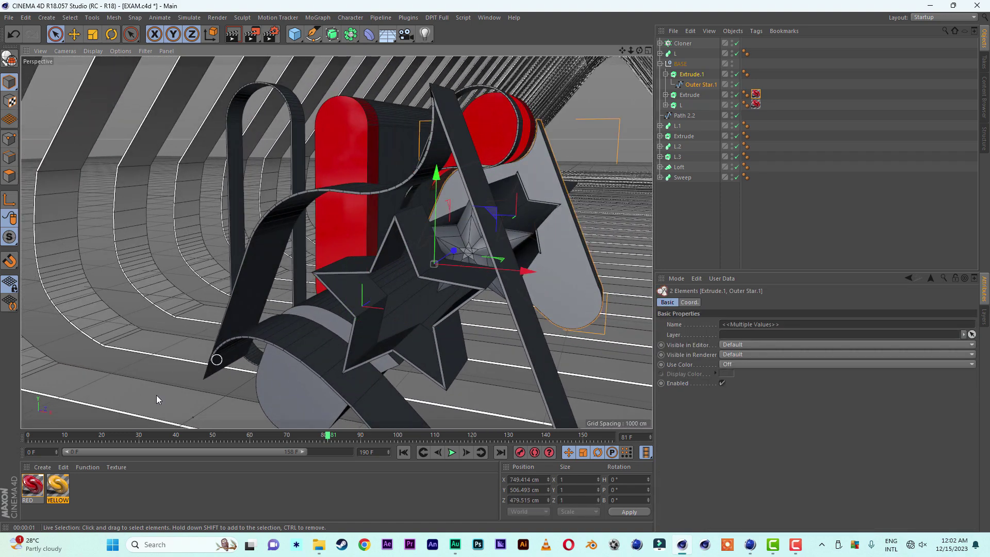
{"action": "left_click_drag", "start_coordinate": [679, 76], "coordinate": [686, 77]}
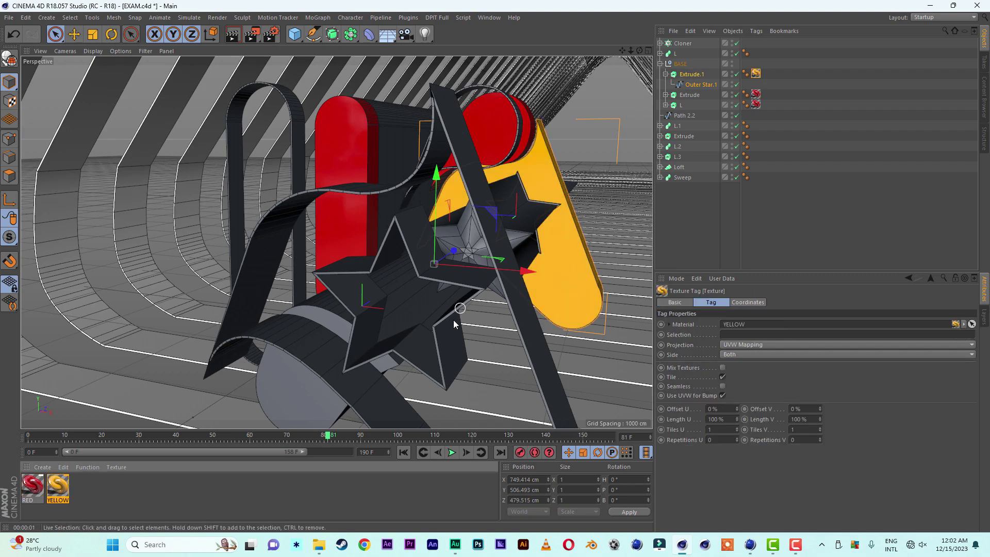
{"action": "left_click_drag", "start_coordinate": [366, 317], "coordinate": [425, 232], "text": "alt"}
{"action": "left_click_drag", "start_coordinate": [59, 485], "coordinate": [428, 244]}
{"action": "left_click_drag", "start_coordinate": [239, 310], "coordinate": [252, 293], "text": "alt"}
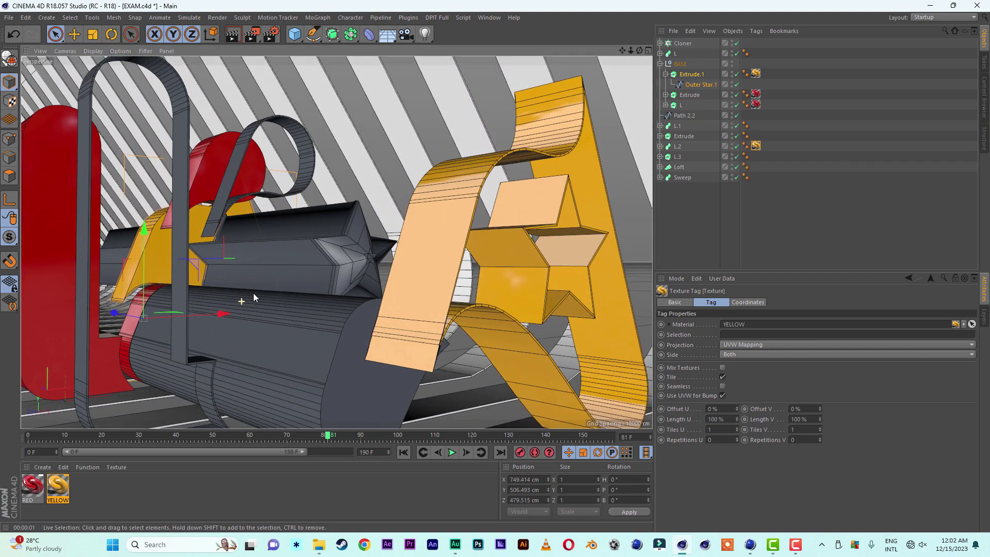
Create a new material with Transparency enabled and a refraction of 1.4, and close the material editor.
{"action": "double_click", "coordinate": [104, 495]}
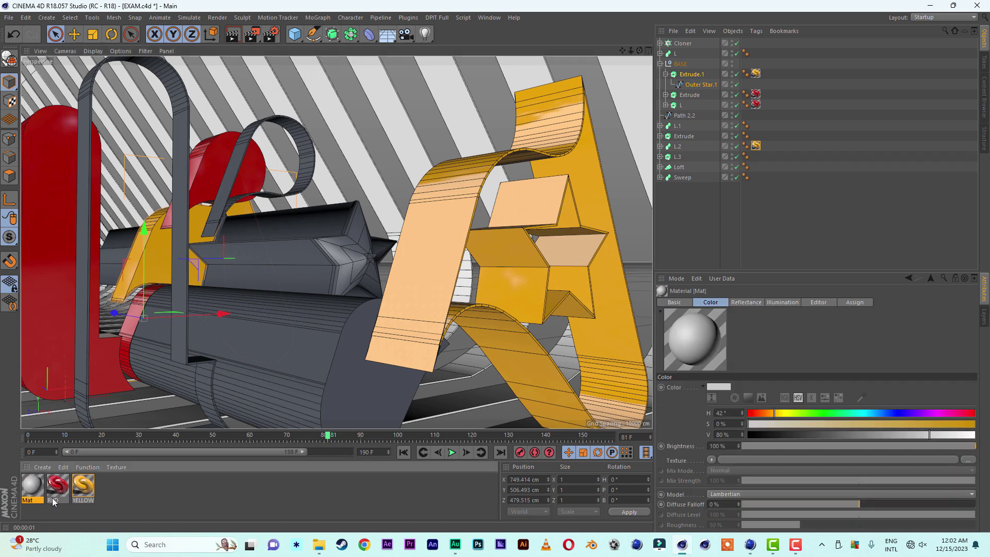
{"action": "double_click", "coordinate": [32, 485]}
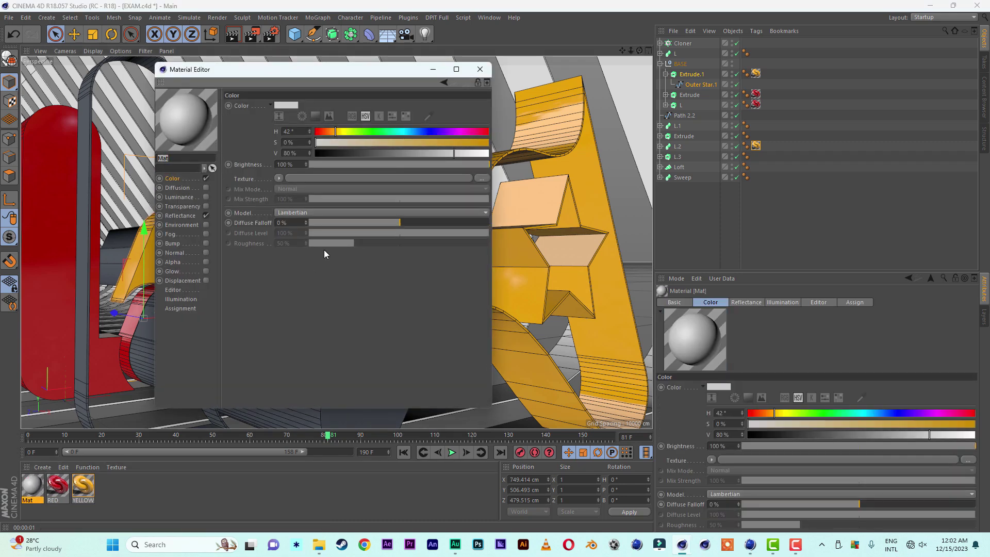
{"action": "left_click", "coordinate": [187, 207]}
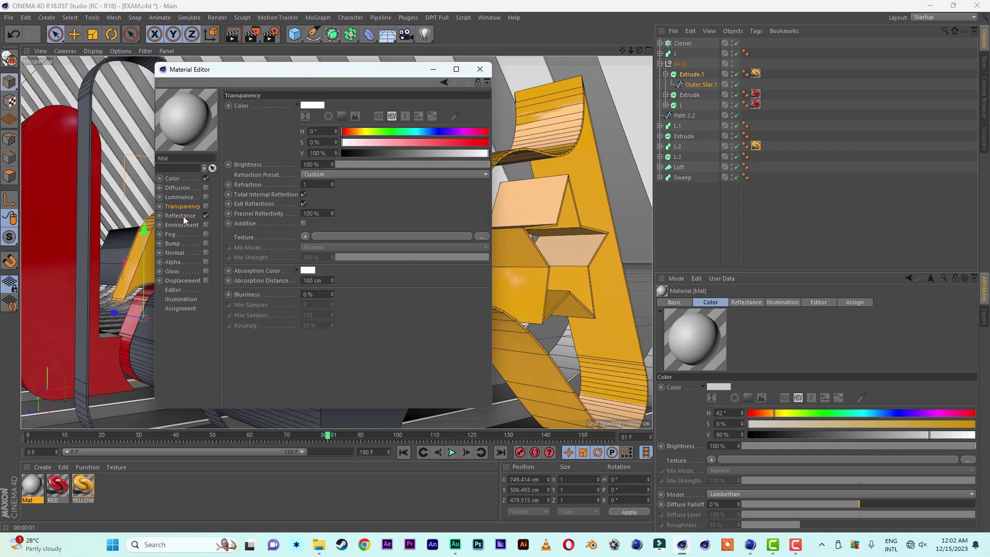
{"action": "left_click", "coordinate": [206, 206]}
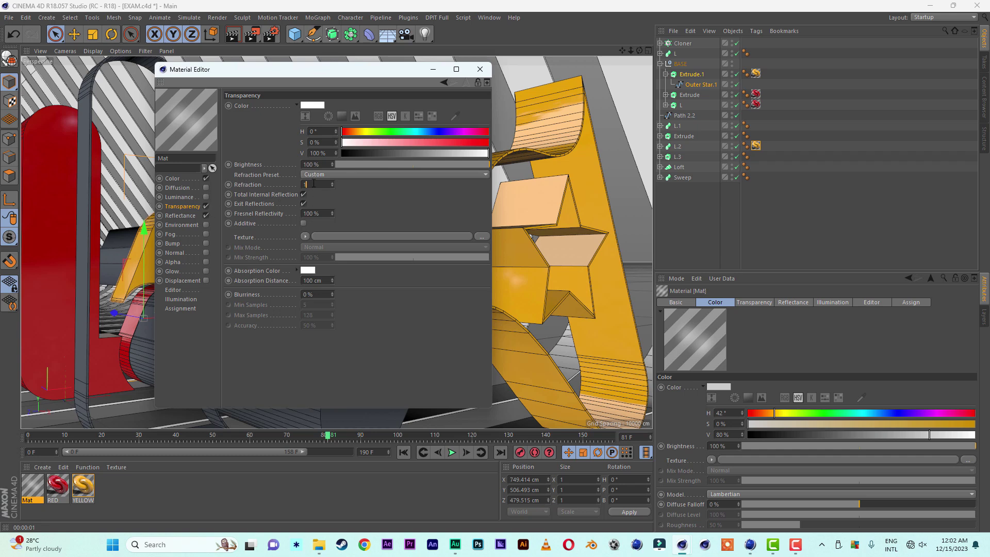
{"action": "type", "text": "4"}
{"action": "key", "text": "Return"}
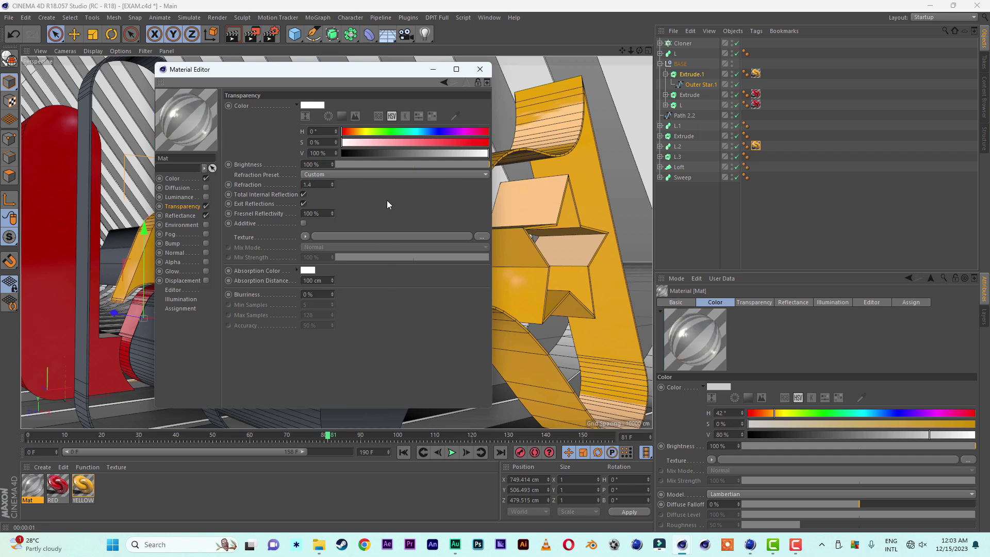
{"action": "left_click", "coordinate": [479, 69]}
Apply the transparent material to the 800 cm deep Extrude outside the BASE group and render the view.
{"action": "left_click", "coordinate": [272, 362]}
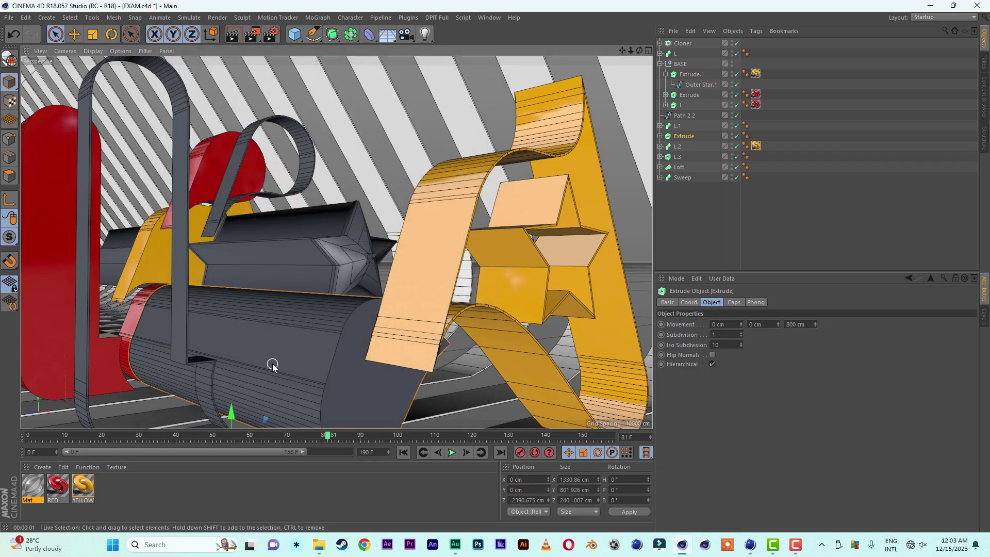
{"action": "left_click_drag", "start_coordinate": [36, 497], "coordinate": [687, 138]}
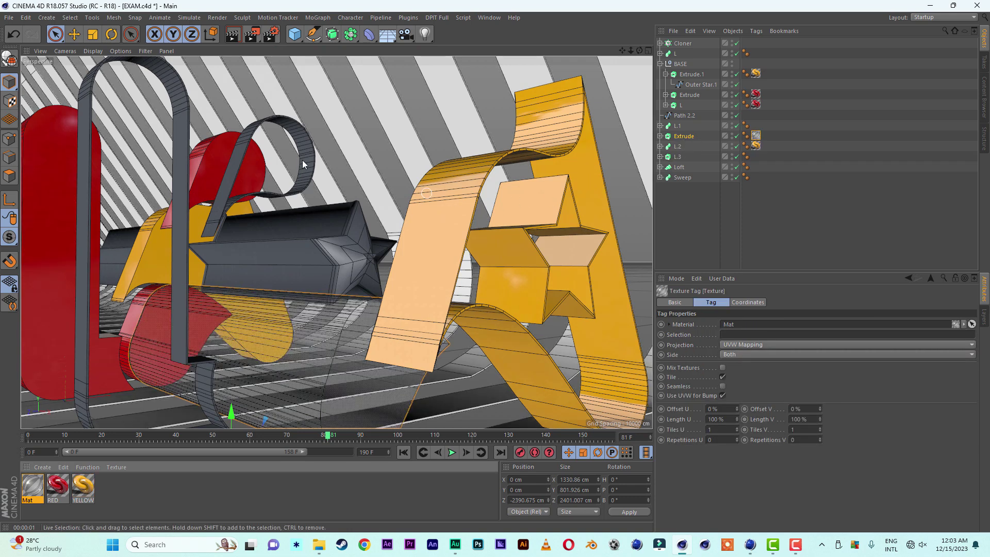
{"action": "left_click", "coordinate": [236, 39]}
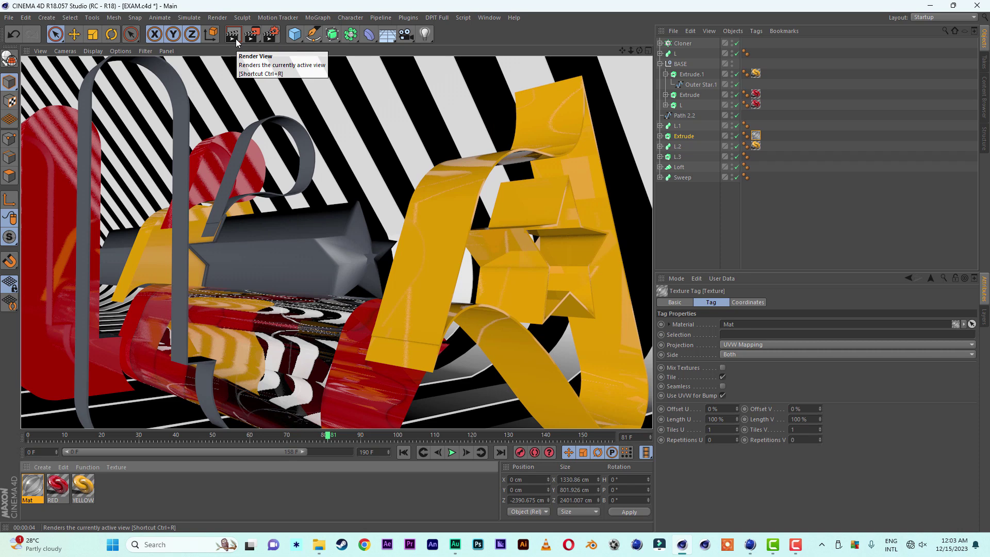
Add a Compositing tag to the BASE group's Extrude and disable Seen by Refraction and Seen by Reflection.
{"action": "left_click", "coordinate": [766, 198]}
{"action": "left_click", "coordinate": [682, 136]}
{"action": "left_click", "coordinate": [665, 75]}
{"action": "right_click", "coordinate": [687, 84]}
{"action": "left_click", "coordinate": [678, 85]}
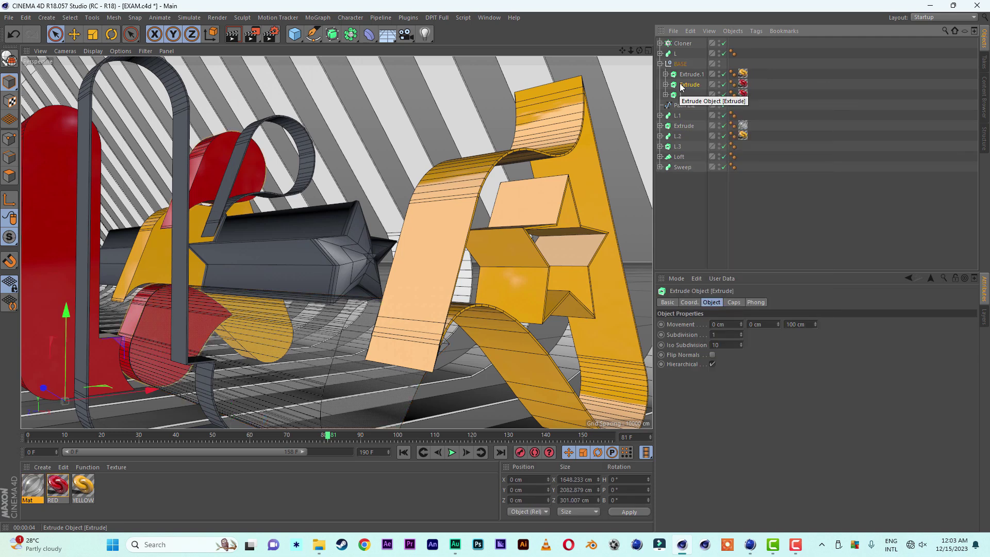
{"action": "right_click", "coordinate": [687, 84]}
{"action": "mouse_move", "coordinate": [709, 90]}
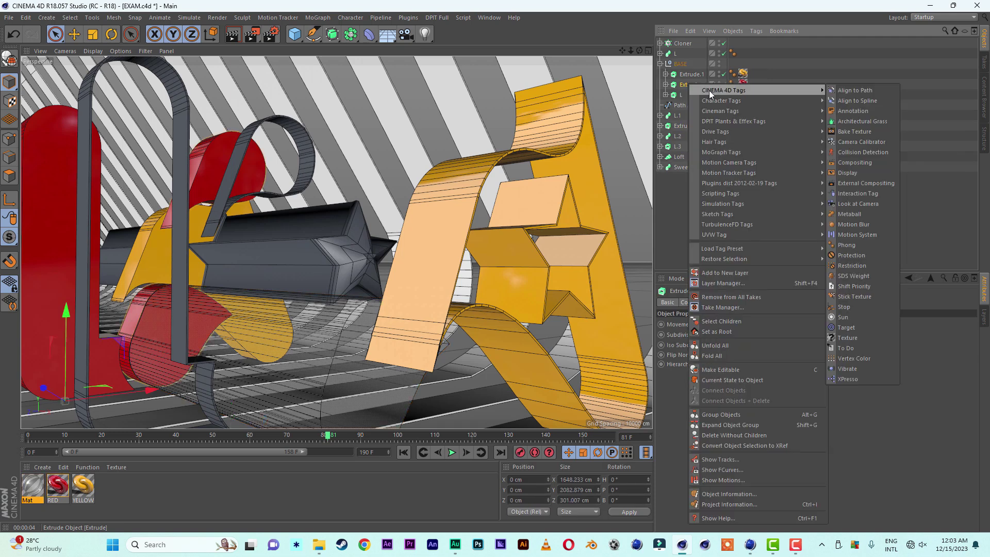
{"action": "left_click", "coordinate": [840, 162]}
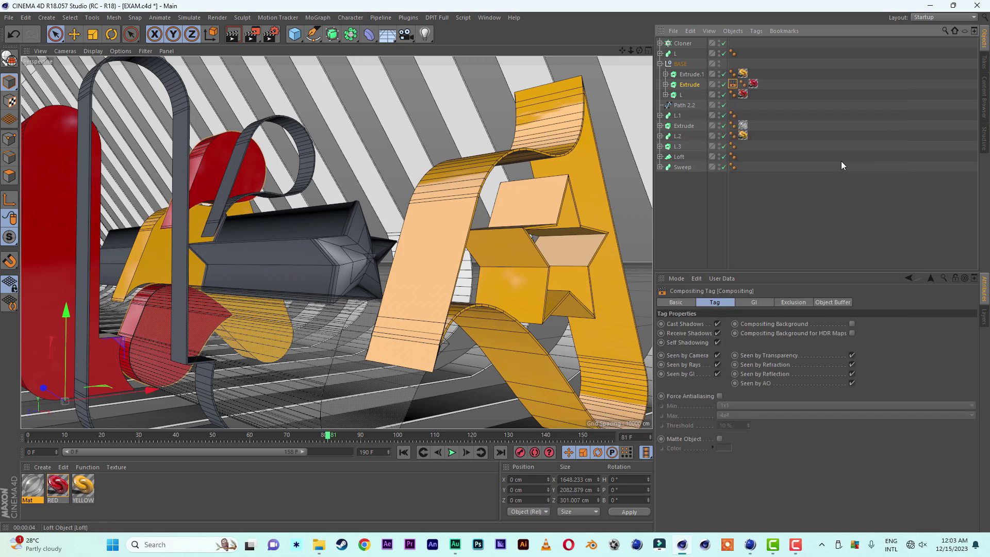
{"action": "left_click", "coordinate": [852, 364]}
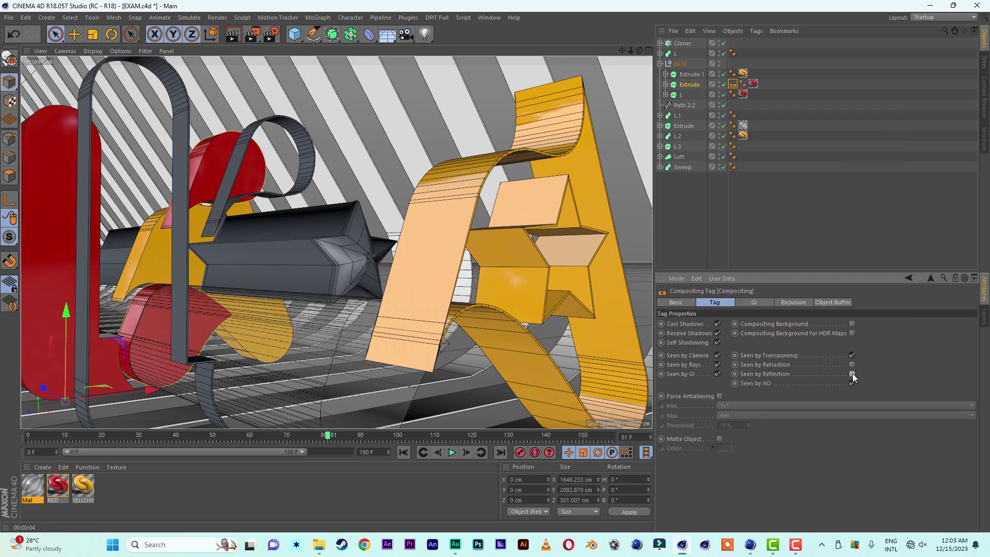
{"action": "left_click", "coordinate": [852, 373]}
Copy the Compositing tag to the BASE group's Extrude.1 and L and to the Cloner, test-rendering the view.
{"action": "mouse_move", "coordinate": [734, 88]}
{"action": "left_mouse_down", "text": "ctrl"}
{"action": "mouse_move", "coordinate": [736, 99]}
{"action": "mouse_move", "coordinate": [732, 75]}
{"action": "left_mouse_up", "text": "ctrl"}
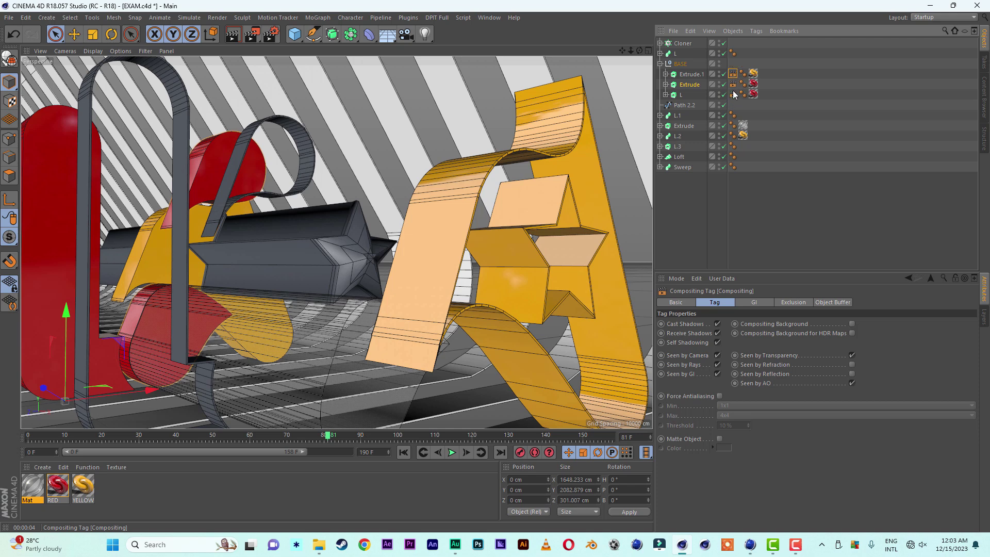
{"action": "left_click", "coordinate": [233, 37]}
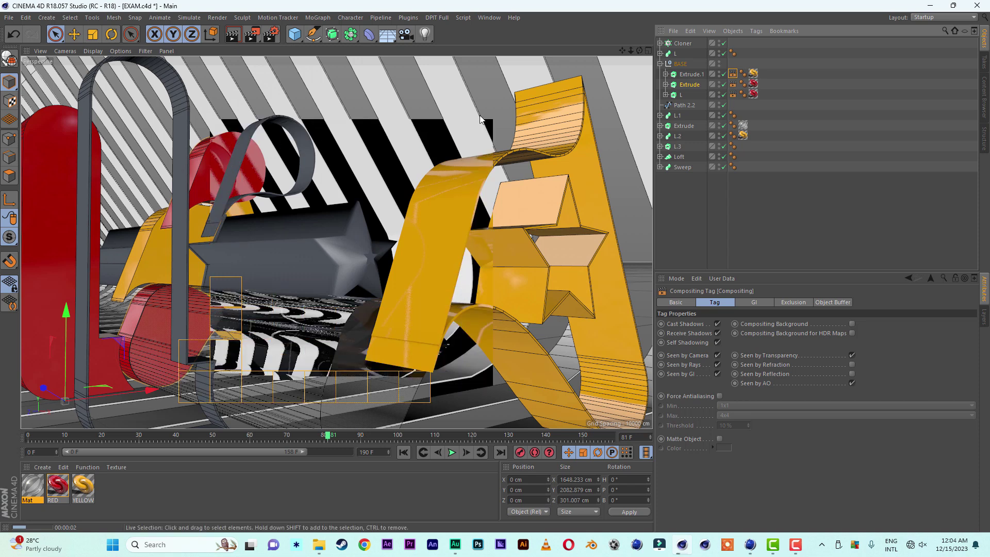
{"action": "left_click", "coordinate": [400, 100]}
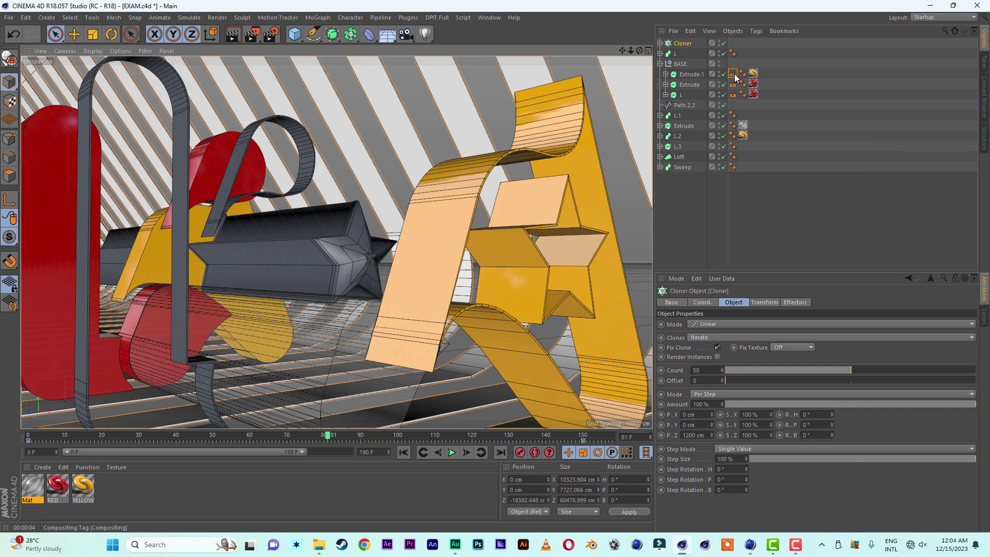
{"action": "left_click", "coordinate": [733, 74]}
{"action": "left_click_drag", "start_coordinate": [731, 43], "coordinate": [731, 45], "text": "ctrl"}
{"action": "left_click", "coordinate": [232, 36]}
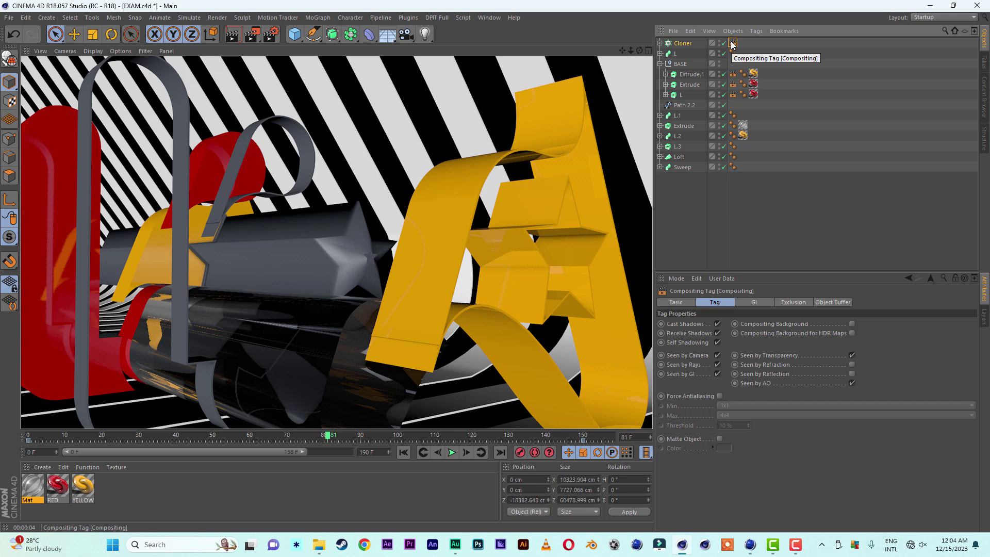
Set the Cloner's per-step Z position to 1500 cm and save the project.
{"action": "left_click", "coordinate": [519, 68]}
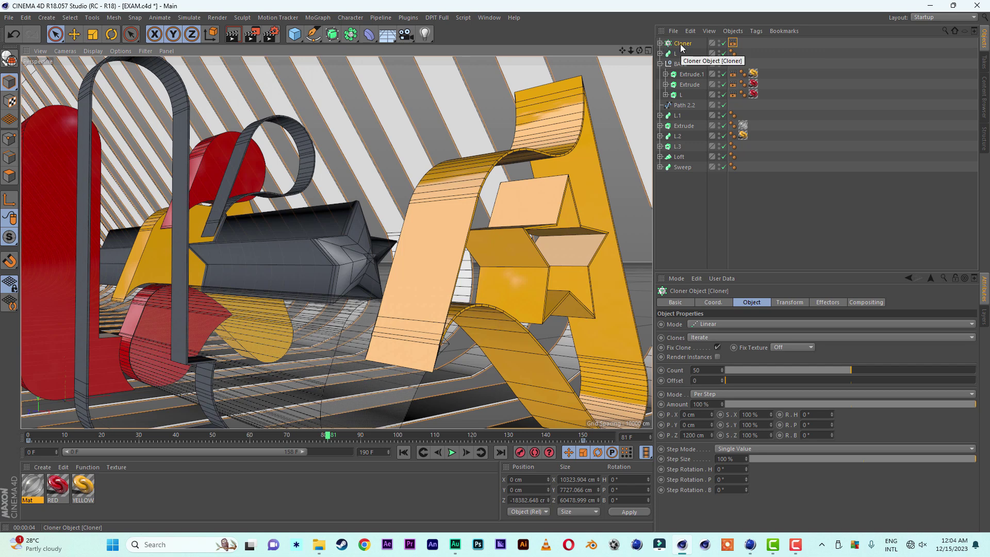
{"action": "left_click", "coordinate": [690, 436]}
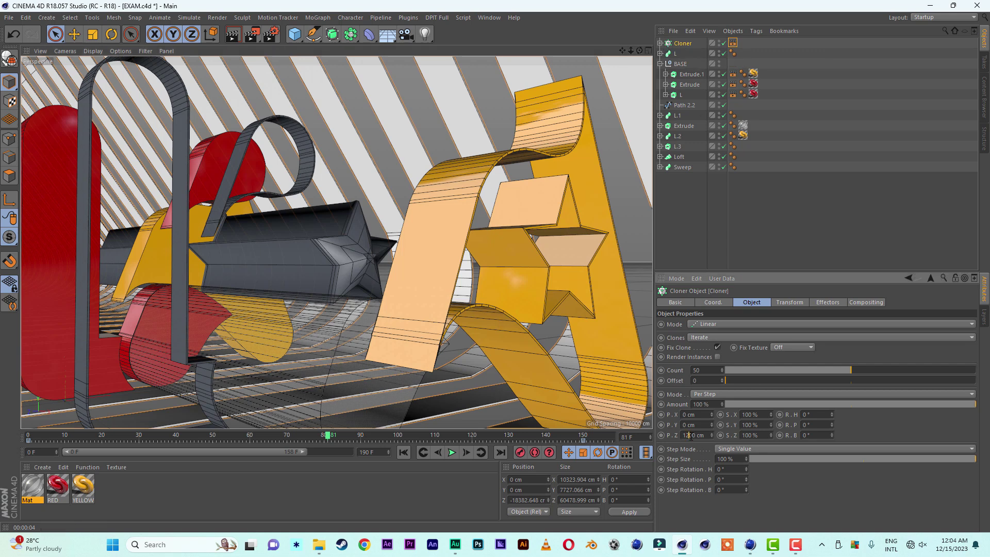
{"action": "key", "text": "BackSpace"}
{"action": "type", "text": "5"}
{"action": "key", "text": "Return"}
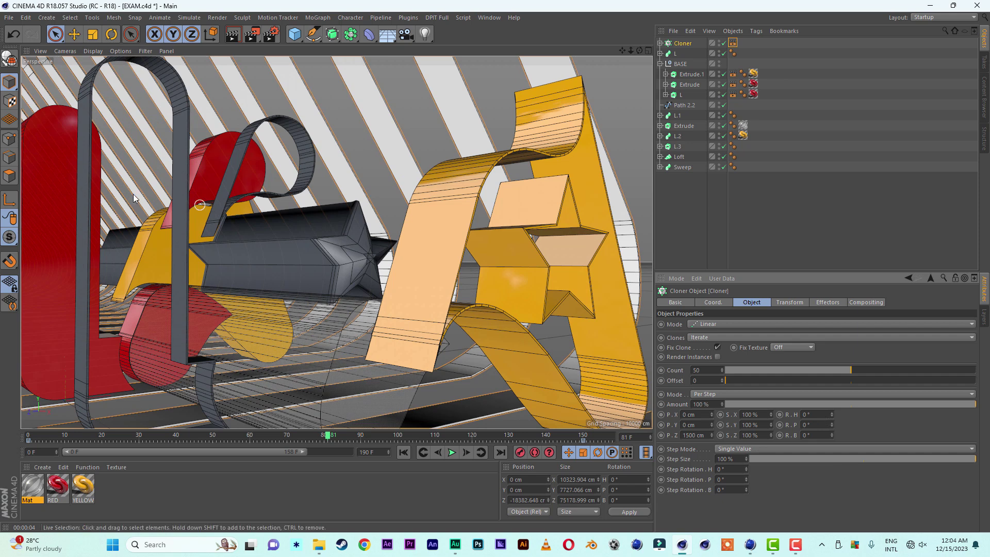
{"action": "left_click", "coordinate": [9, 17]}
{"action": "left_click", "coordinate": [26, 104]}
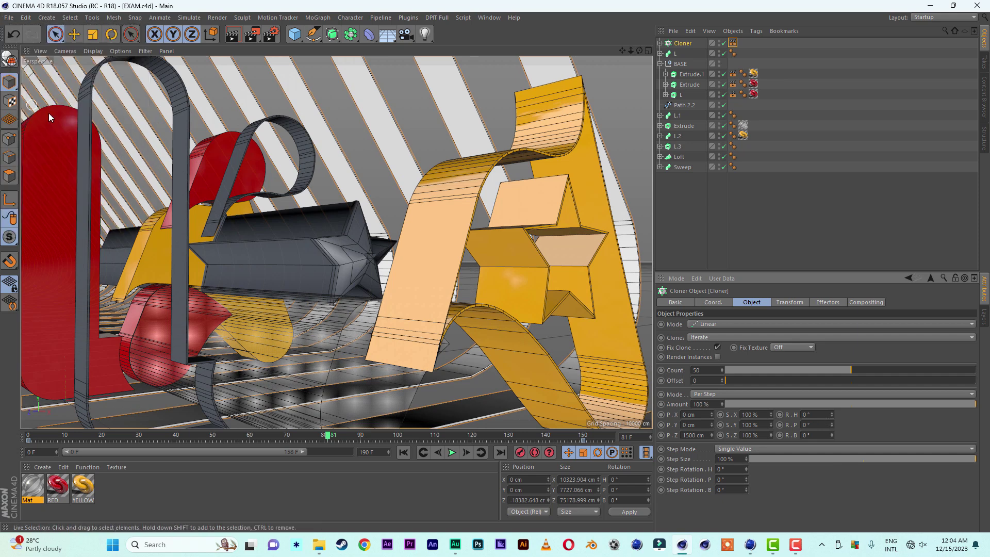
{"action": "left_click_drag", "start_coordinate": [631, 50], "coordinate": [731, 436]}
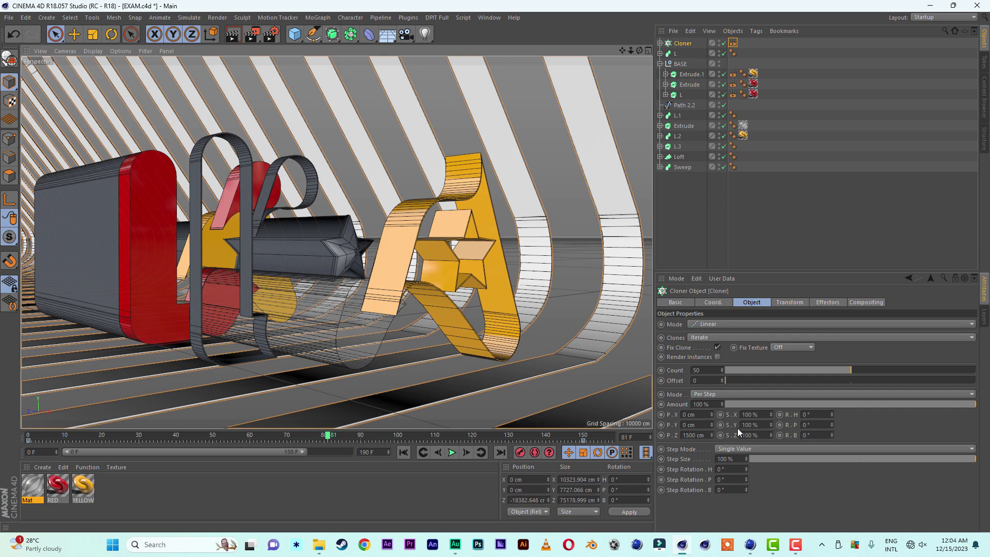
Add a Sky object to the scene and render the view of the logo inside the tunnel.
{"action": "left_click_drag", "start_coordinate": [629, 51], "coordinate": [325, 252]}
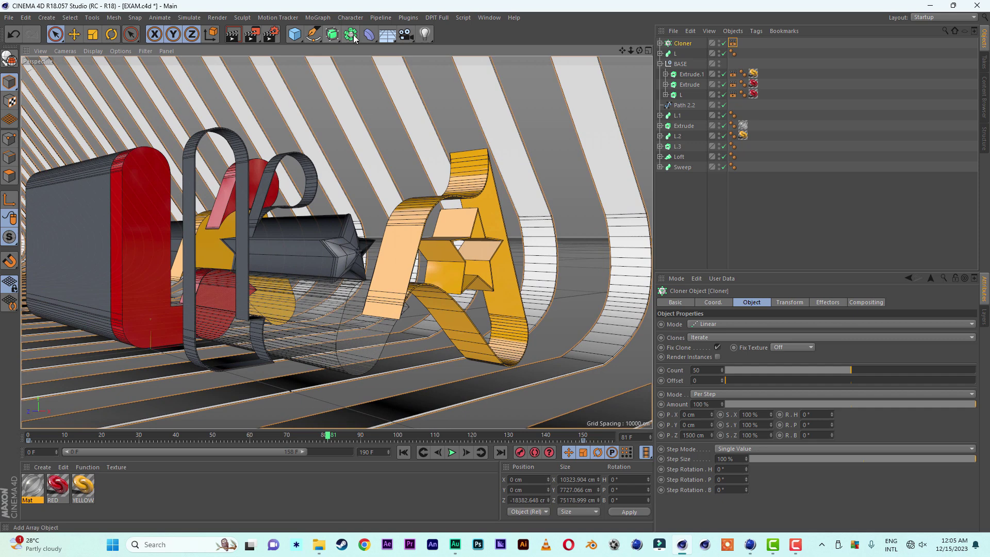
{"action": "left_click", "coordinate": [392, 39]}
{"action": "left_click", "coordinate": [431, 67]}
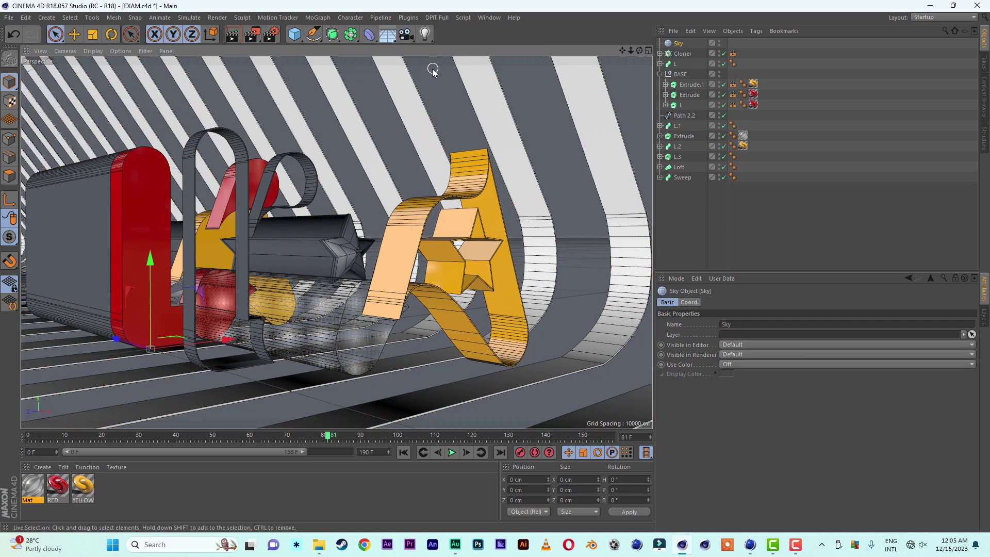
{"action": "left_click", "coordinate": [232, 35]}
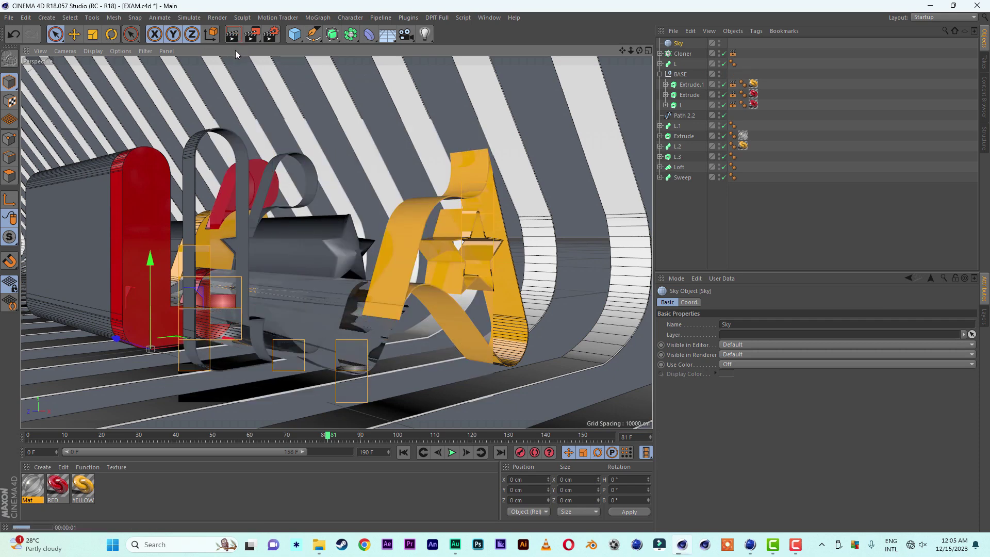
Create a new material and disable its Color channel, keeping only Reflectance enabled.
{"action": "double_click", "coordinate": [127, 492]}
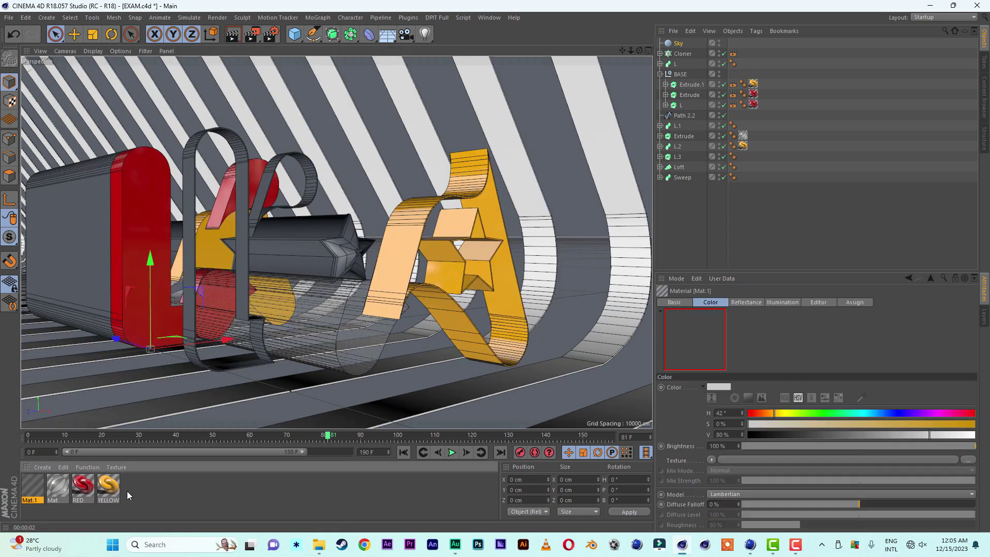
{"action": "double_click", "coordinate": [39, 489]}
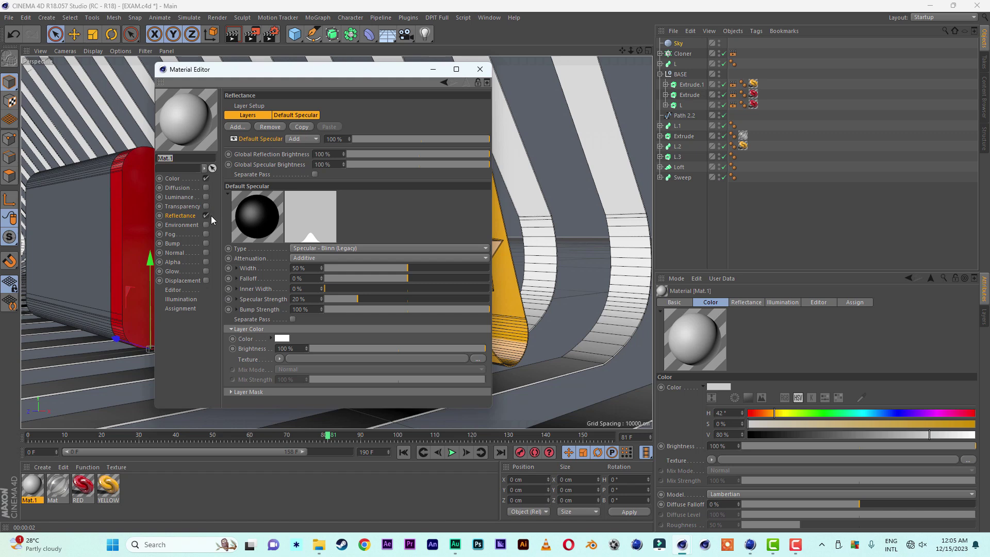
{"action": "left_click", "coordinate": [211, 180]}
{"action": "left_click", "coordinate": [205, 179]}
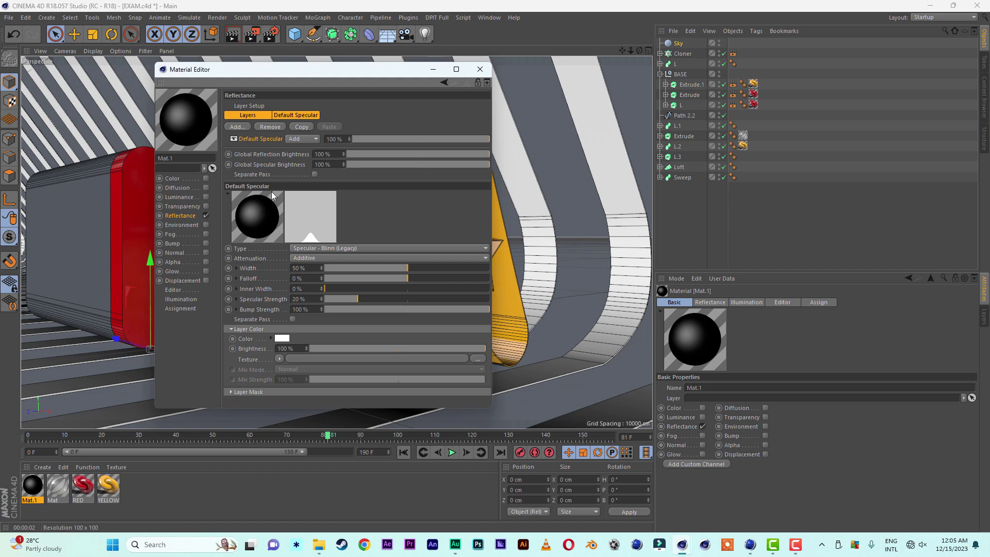
Set the new material's default specular layer to Reflection (Legacy) with 0% roughness and 100% reflection strength.
{"action": "left_click", "coordinate": [305, 247]}
{"action": "left_click", "coordinate": [326, 356]}
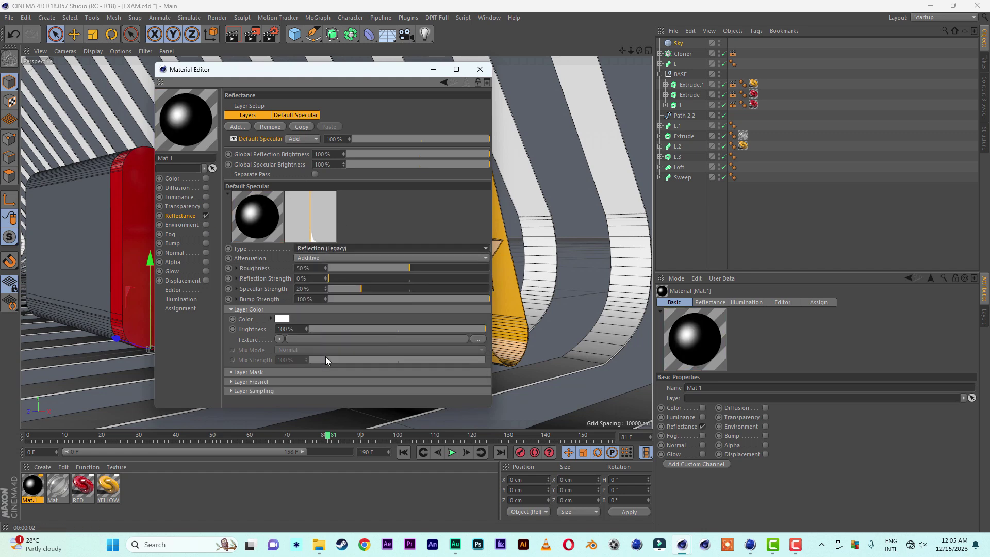
{"action": "left_click_drag", "start_coordinate": [361, 267], "coordinate": [195, 254]}
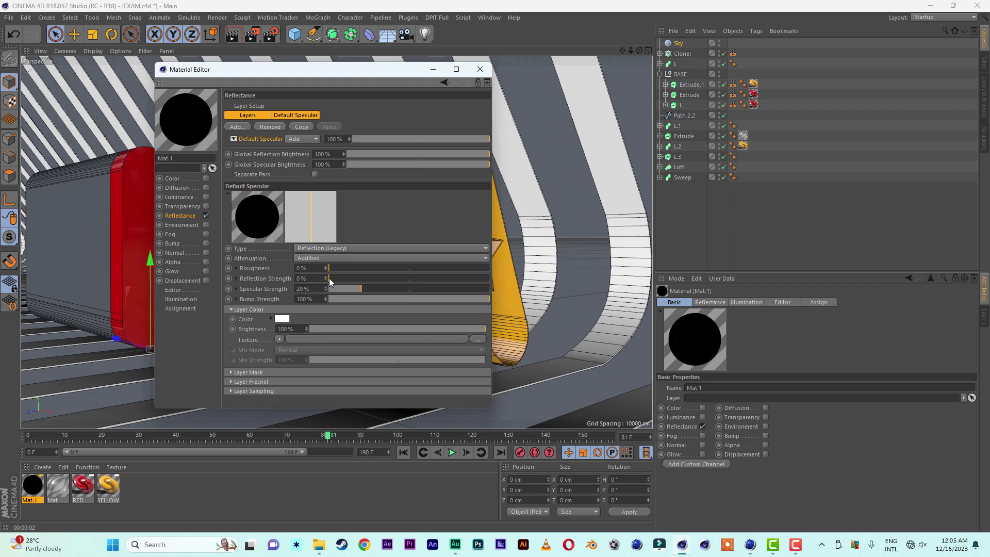
{"action": "left_click_drag", "start_coordinate": [330, 278], "coordinate": [490, 279]}
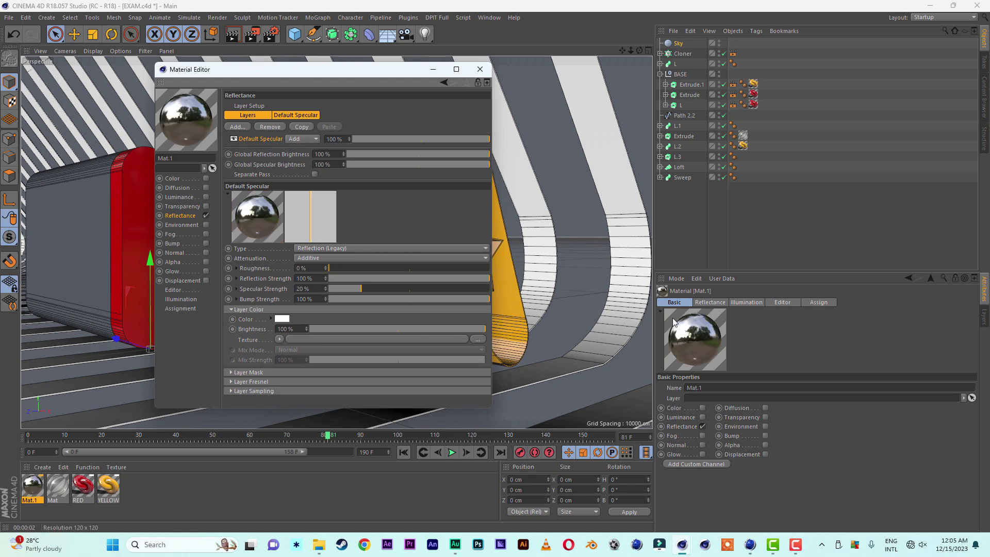
{"action": "left_click", "coordinate": [479, 69]}
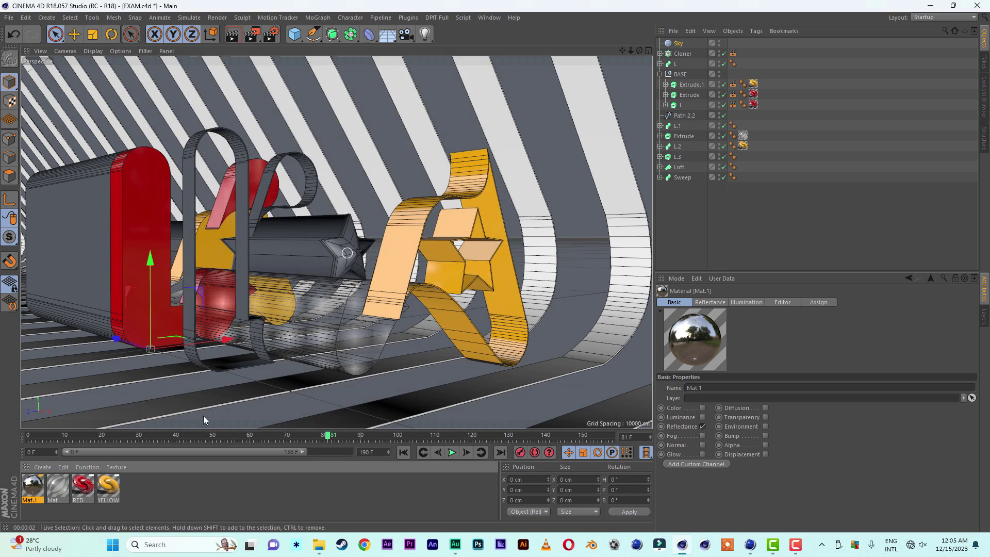
Rename the reflective material as REFLECT, apply it to the Cloner and render the view.
{"action": "double_click", "coordinate": [35, 500]}
{"action": "type", "text": "REFLECT"}
{"action": "key", "text": "Return"}
{"action": "left_click_drag", "start_coordinate": [29, 487], "coordinate": [680, 54]}
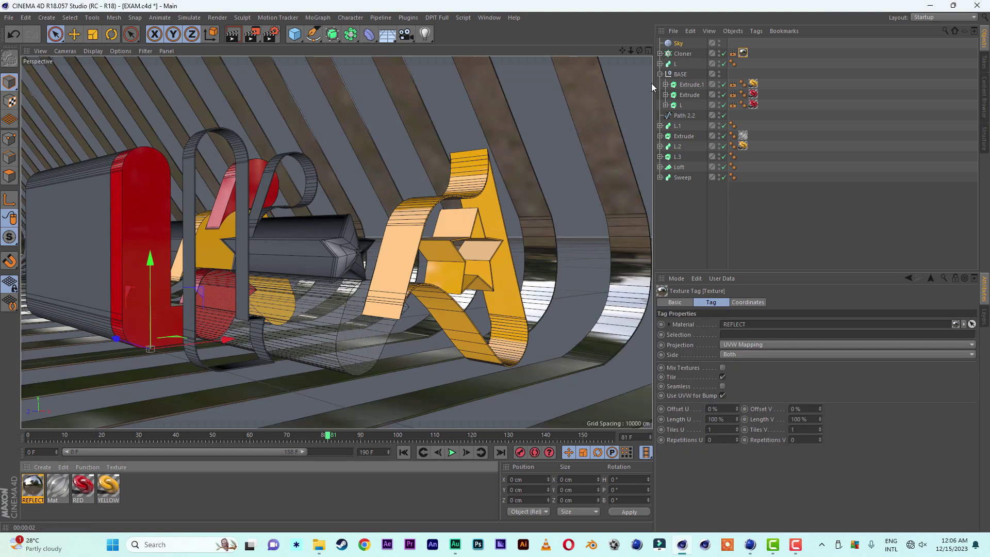
{"action": "left_click", "coordinate": [232, 35]}
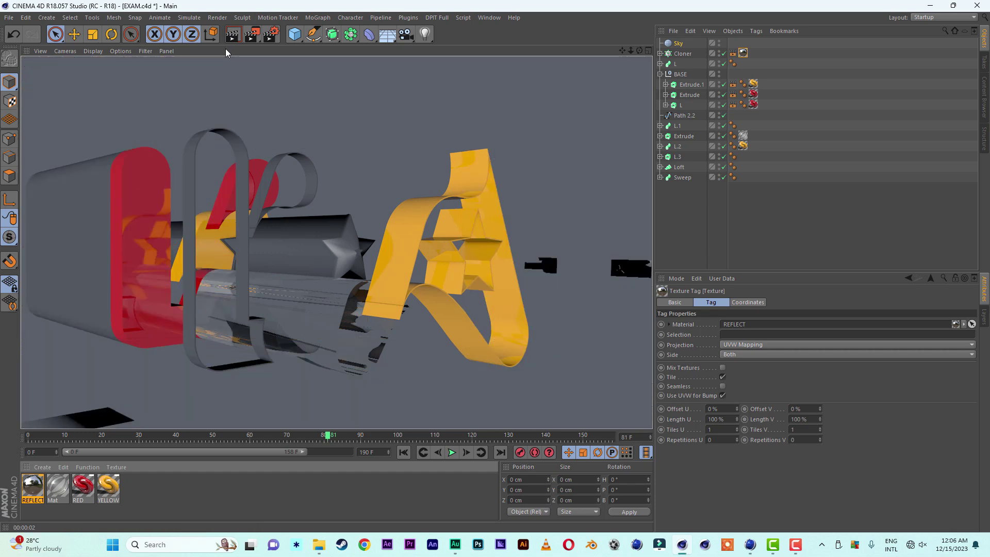
{"action": "left_click", "coordinate": [819, 89]}
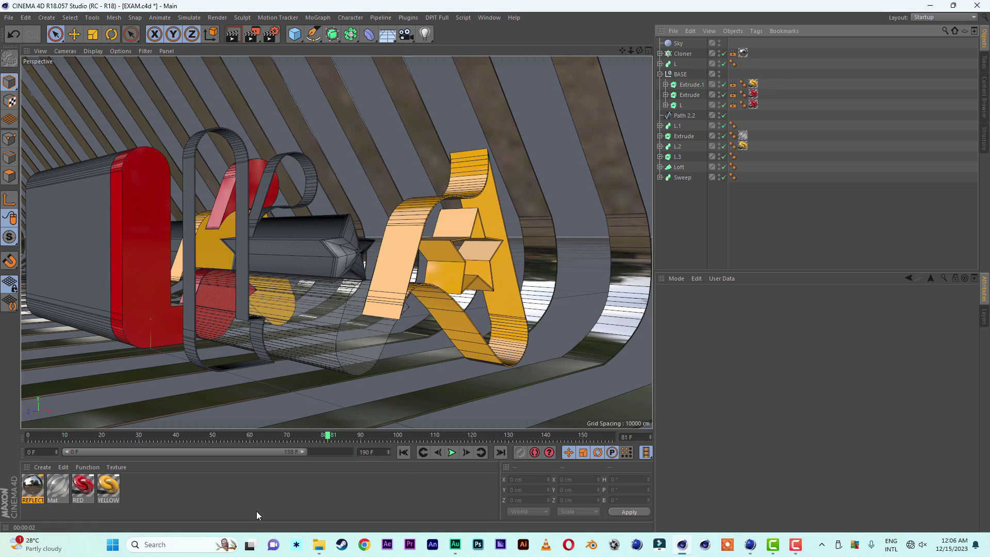
Create another material with a Gradient texture in its Color channel and set the gradient type to 2D - V.
{"action": "double_click", "coordinate": [218, 502]}
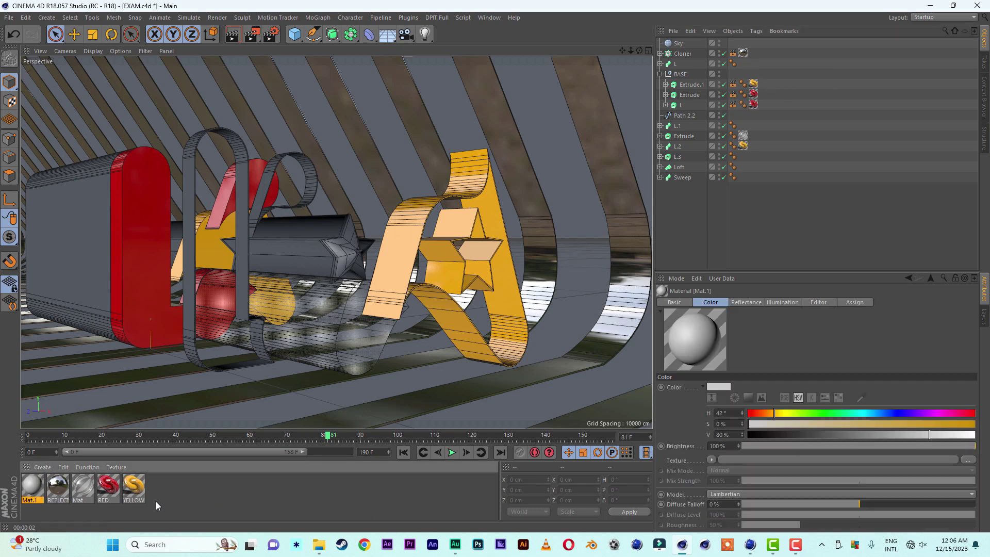
{"action": "double_click", "coordinate": [32, 487]}
{"action": "left_click", "coordinate": [172, 178]}
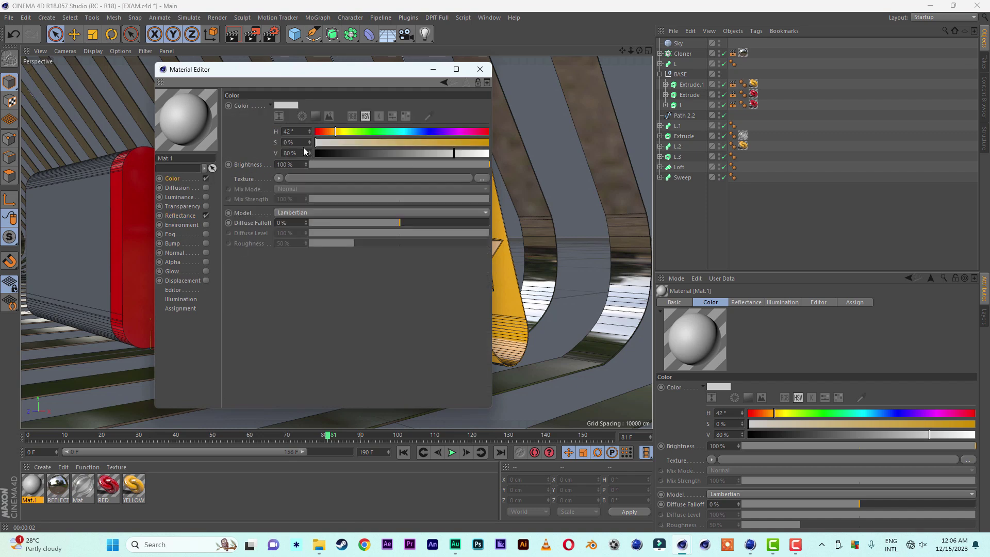
{"action": "left_click", "coordinate": [279, 179]}
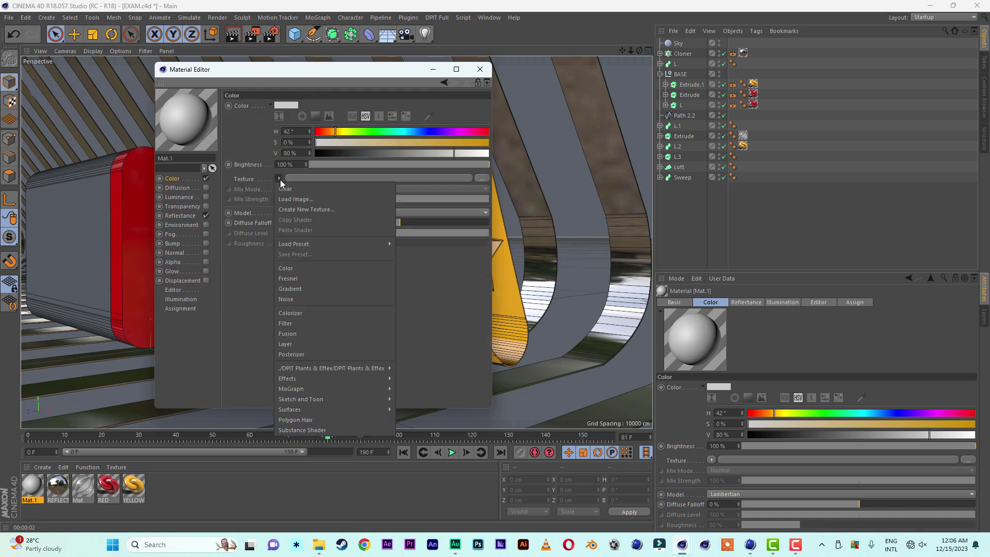
{"action": "left_click", "coordinate": [289, 289]}
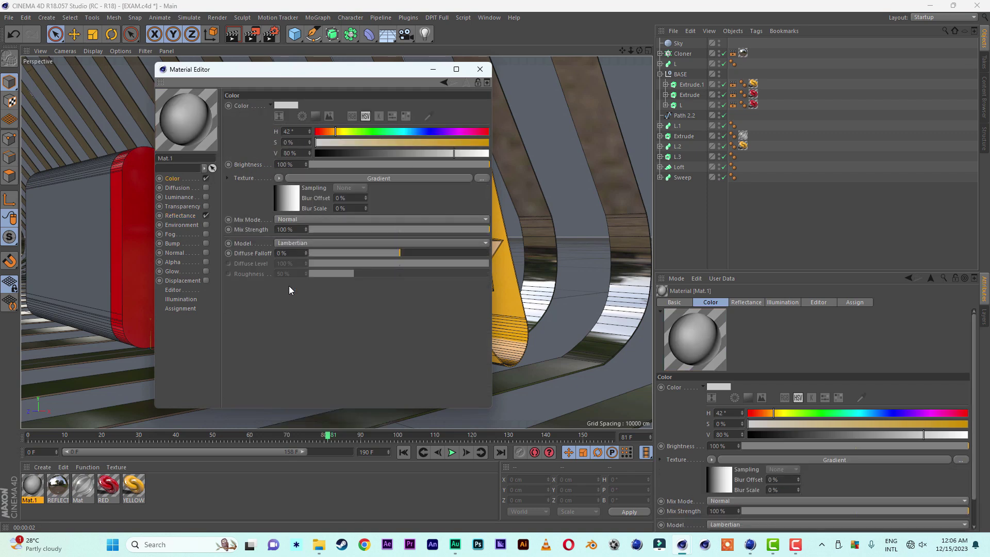
{"action": "left_click", "coordinate": [286, 202]}
{"action": "left_click", "coordinate": [279, 194]}
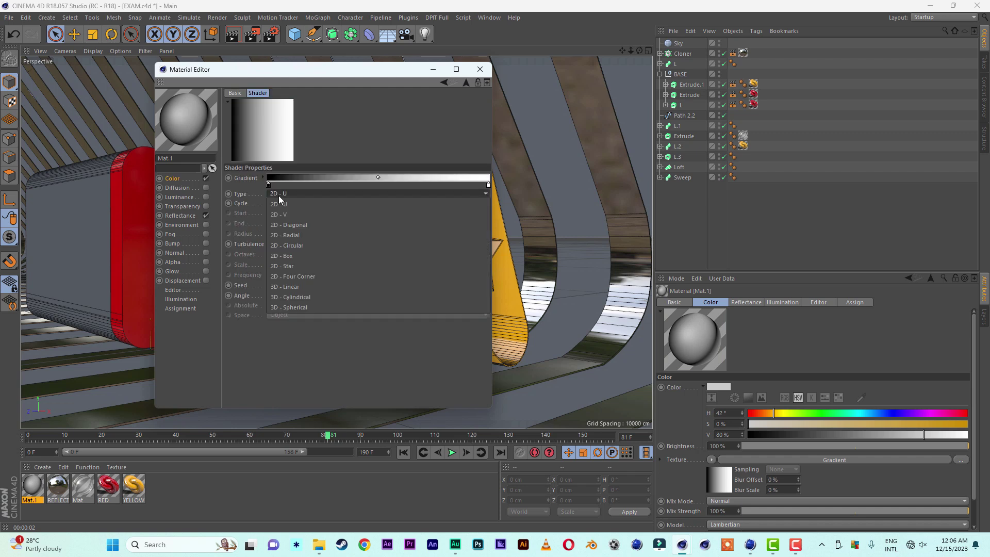
{"action": "left_click", "coordinate": [283, 214]}
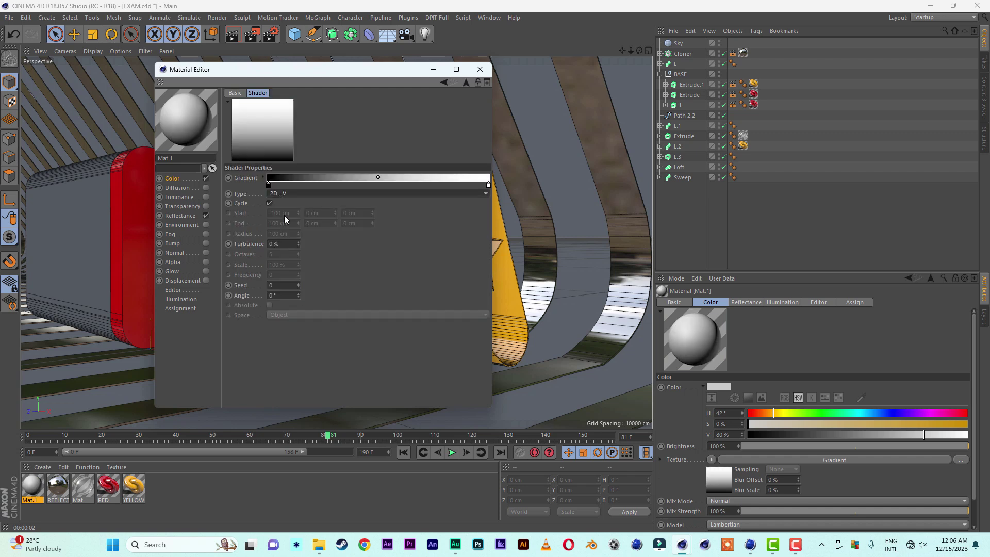
Change the gradient's black starting knot to a pale cyan.
{"action": "double_click", "coordinate": [268, 186]}
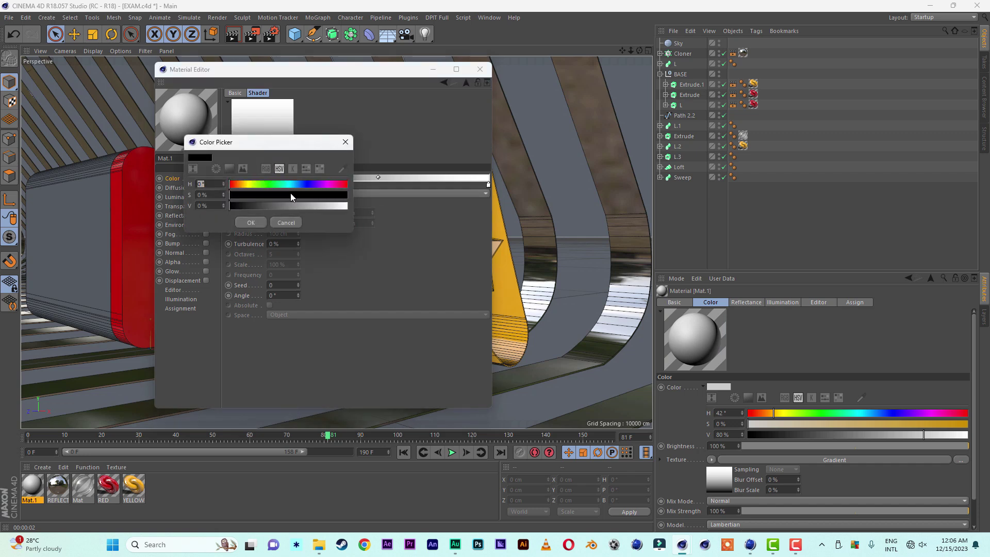
{"action": "left_click", "coordinate": [289, 185]}
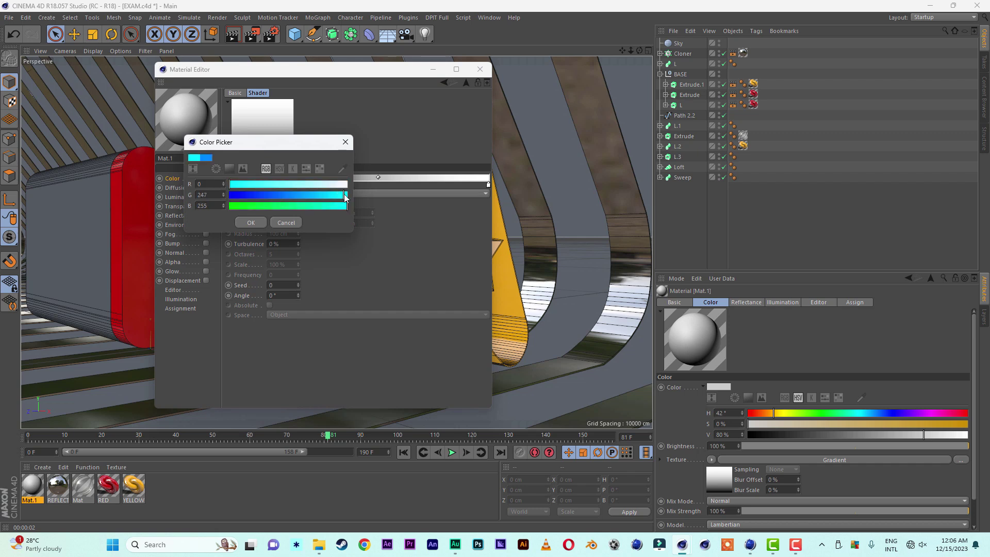
{"action": "left_click", "coordinate": [250, 222]}
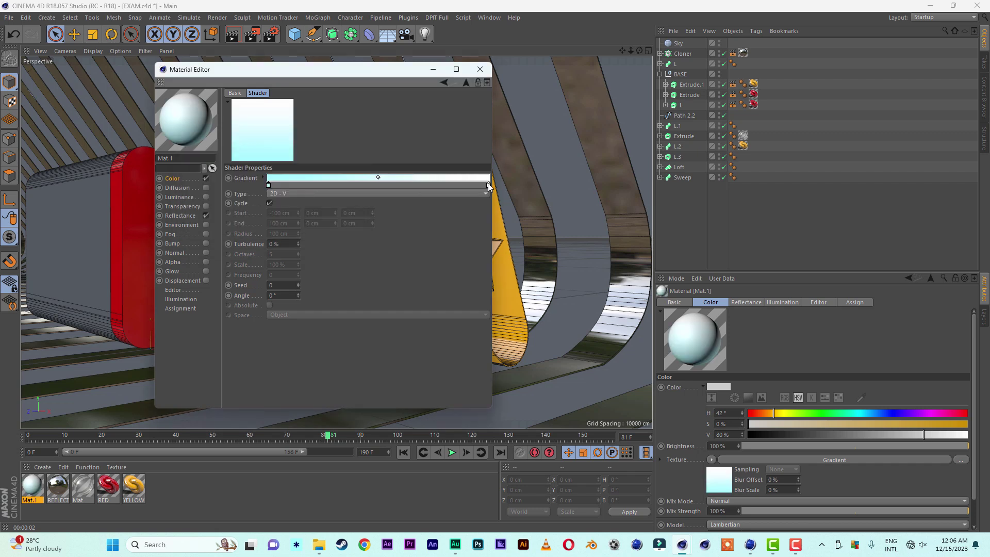
Set the gradient's end knot to a muted cyan of H 180°, S 35.294% and V 77%, and render the view.
{"action": "double_click", "coordinate": [488, 184]}
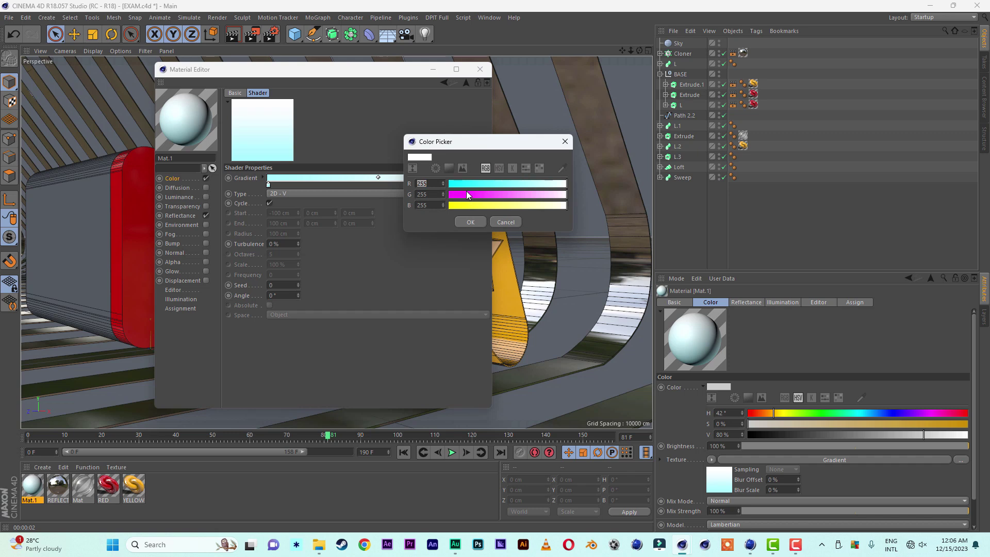
{"action": "left_click_drag", "start_coordinate": [461, 181], "coordinate": [434, 178]}
{"action": "left_click_drag", "start_coordinate": [550, 196], "coordinate": [536, 196]}
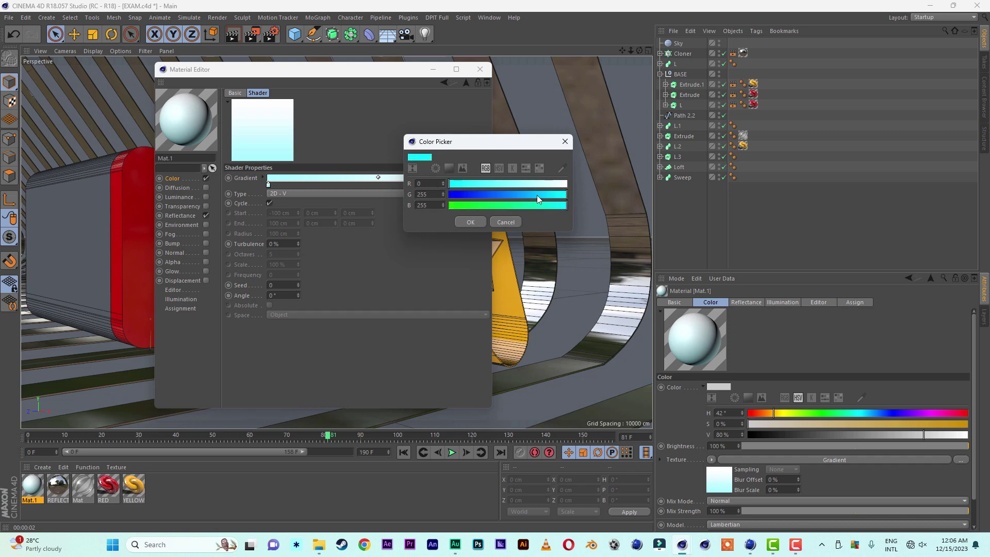
{"action": "left_click", "coordinate": [482, 222]}
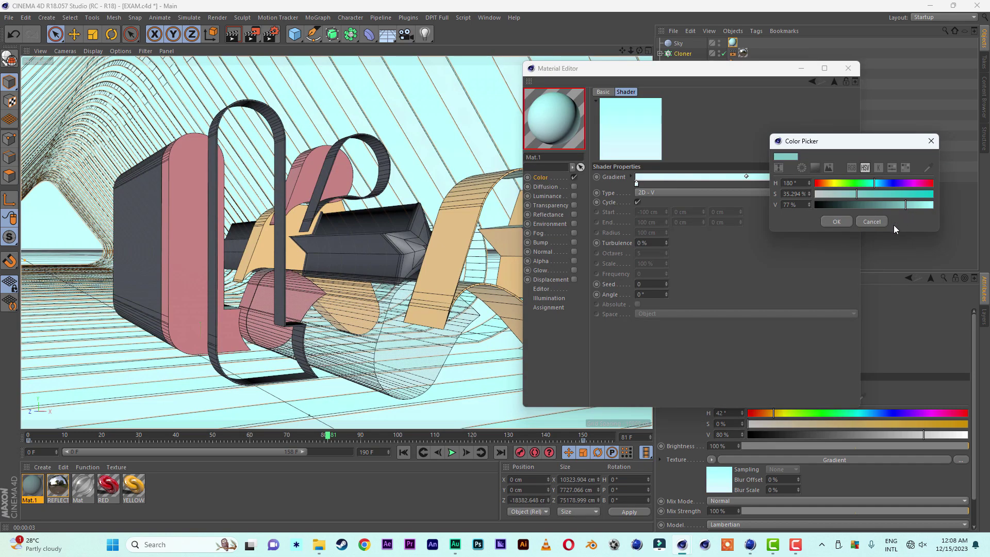
{"action": "left_click", "coordinate": [836, 221]}
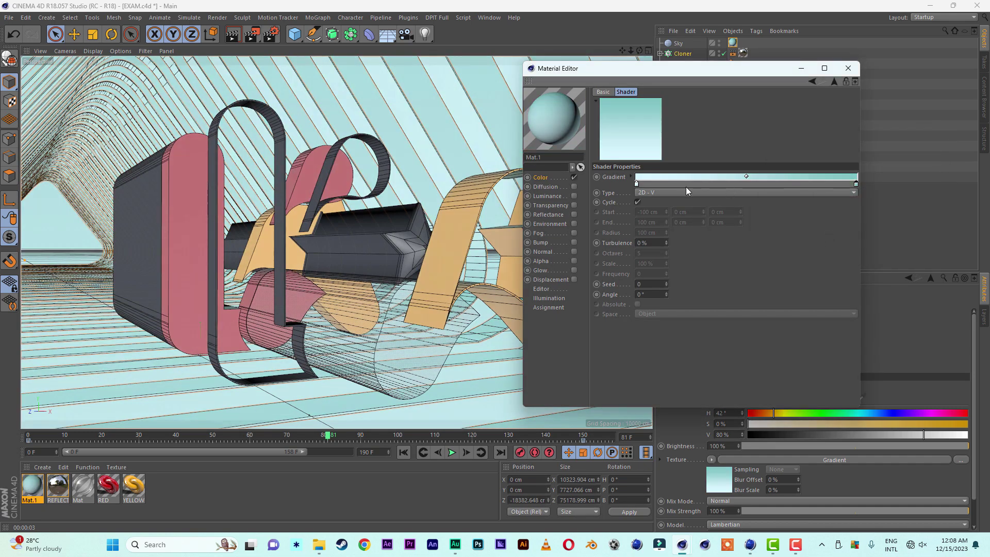
{"action": "left_click", "coordinate": [233, 35]}
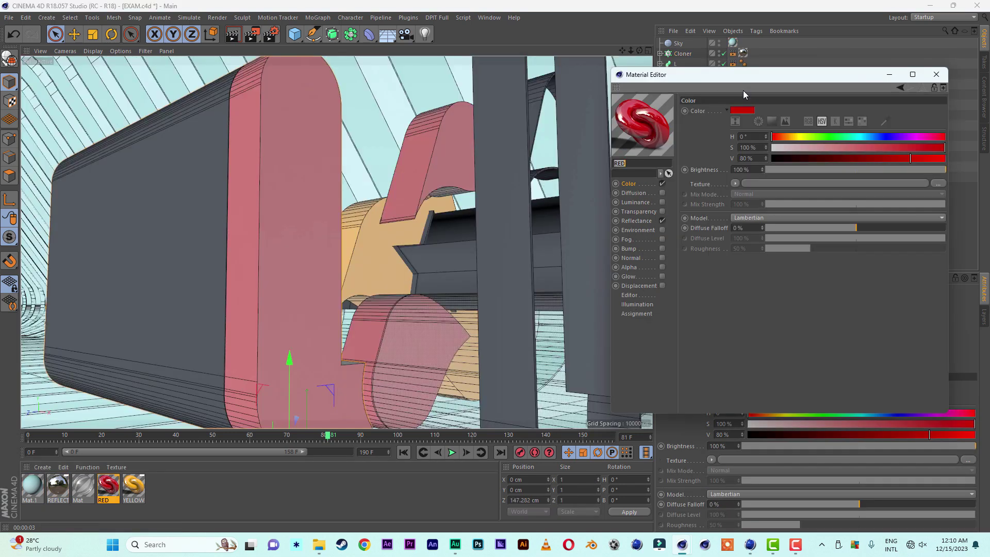
Enable Luminance on the RED material with a fully saturated red at hue 0° and 50% brightness.
{"action": "left_click", "coordinate": [662, 202]}
{"action": "left_click", "coordinate": [782, 137]}
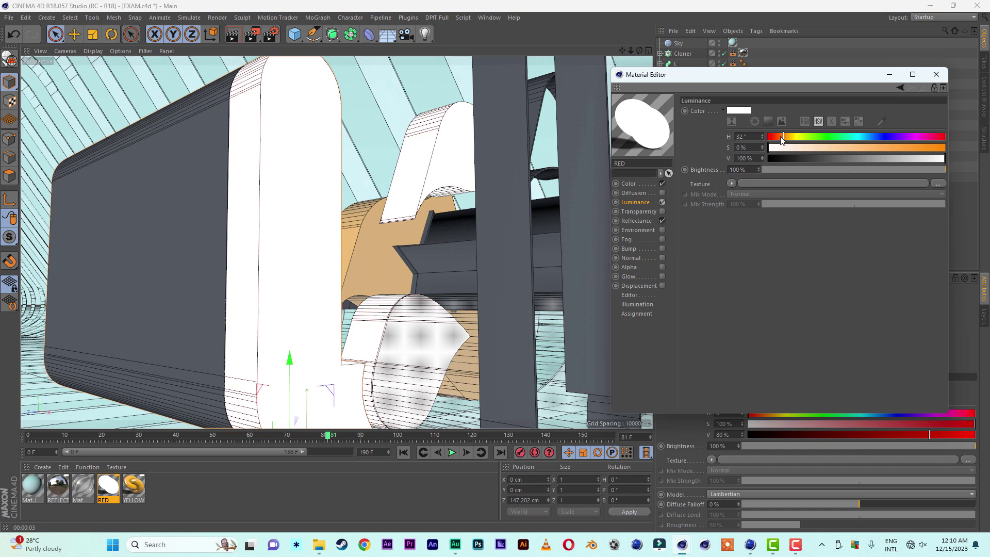
{"action": "left_click_drag", "start_coordinate": [781, 139], "coordinate": [732, 136]}
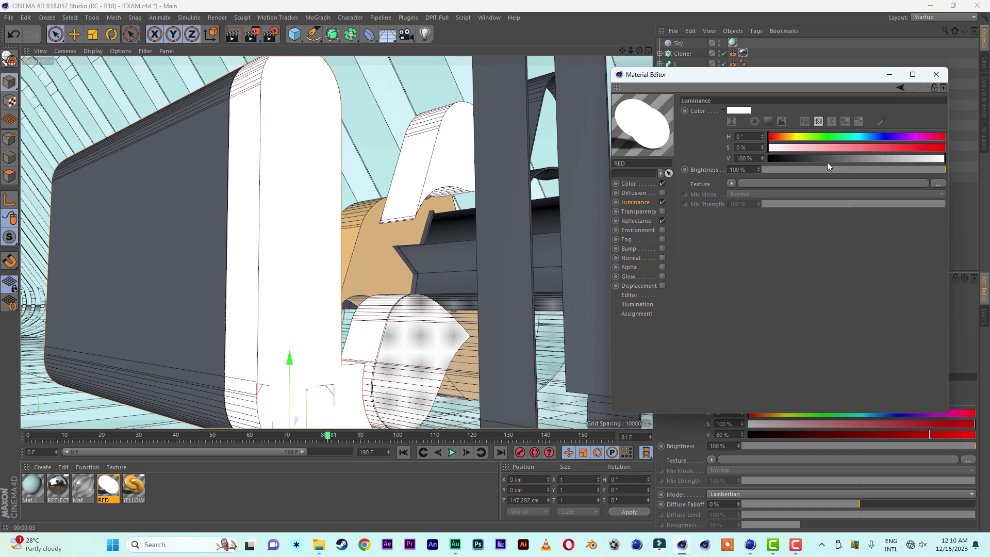
{"action": "left_click", "coordinate": [854, 170]}
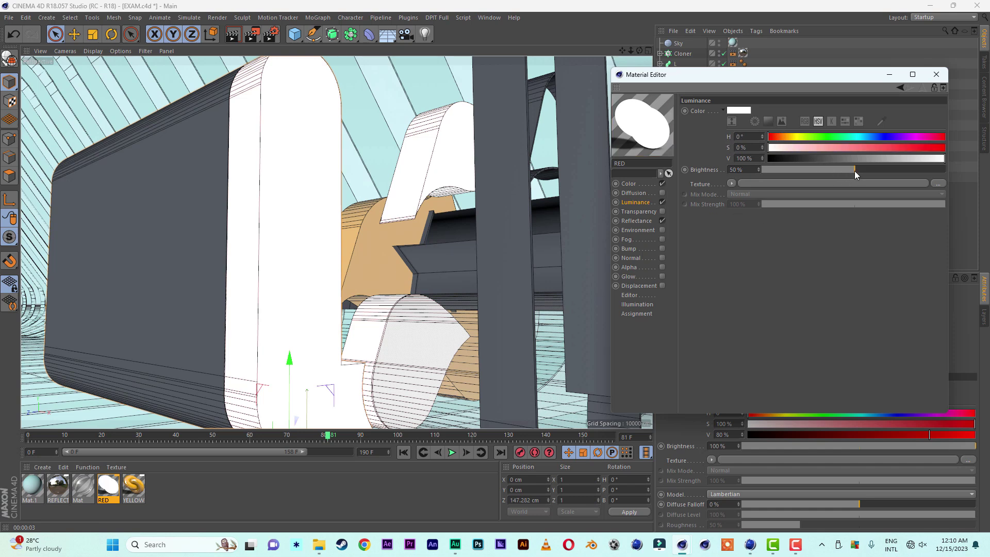
{"action": "left_click_drag", "start_coordinate": [896, 148], "coordinate": [948, 148]}
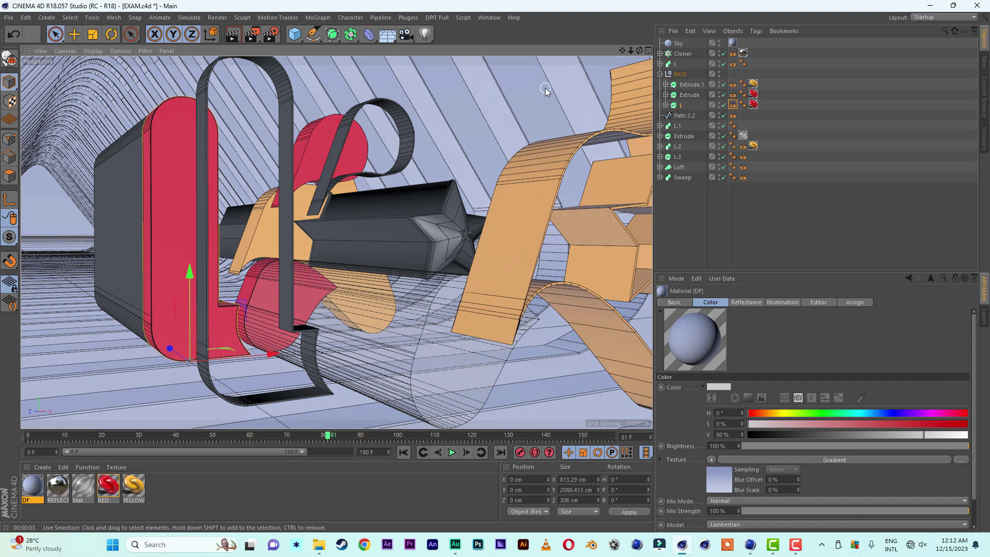
Examine the textured logo and tunnel from different viewing angles, comparing the materials in the render.
{"action": "left_click_drag", "start_coordinate": [639, 50], "coordinate": [680, 50]}
{"action": "left_click_drag", "start_coordinate": [336, 242], "coordinate": [559, 53]}
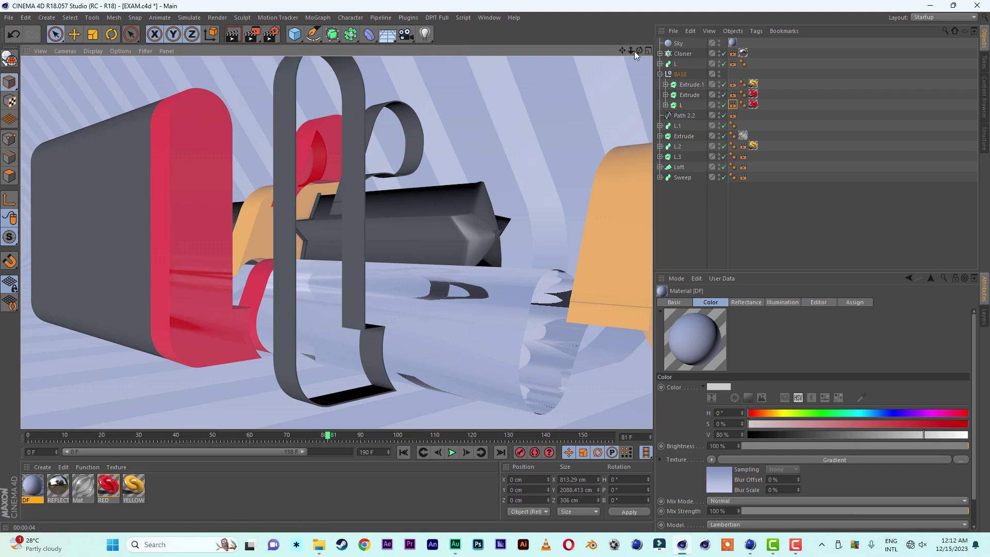
{"action": "left_click", "coordinate": [336, 242]}
{"action": "mouse_move", "coordinate": [639, 51]}
{"action": "left_mouse_down"}
{"action": "mouse_move", "coordinate": [773, 52]}
{"action": "mouse_move", "coordinate": [633, 54]}
{"action": "left_mouse_up"}
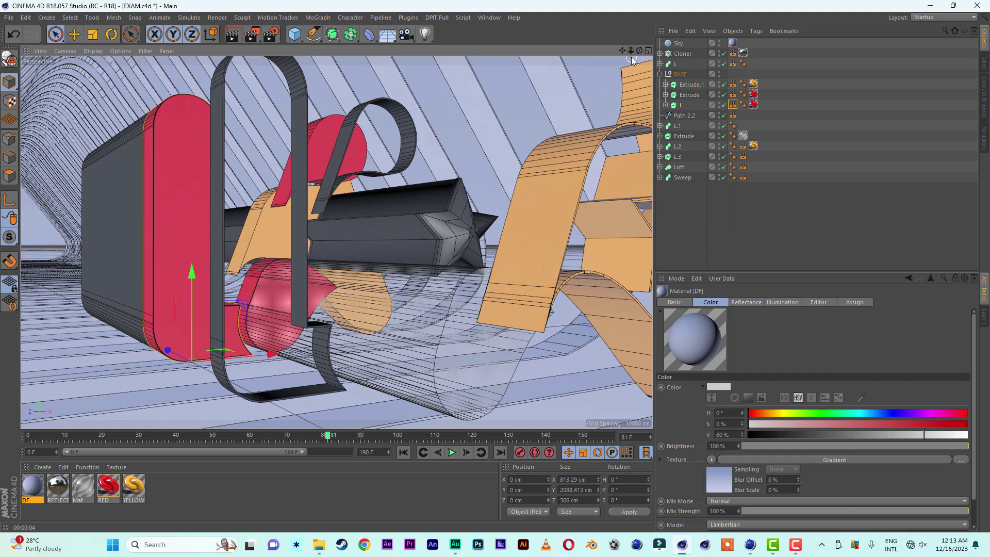